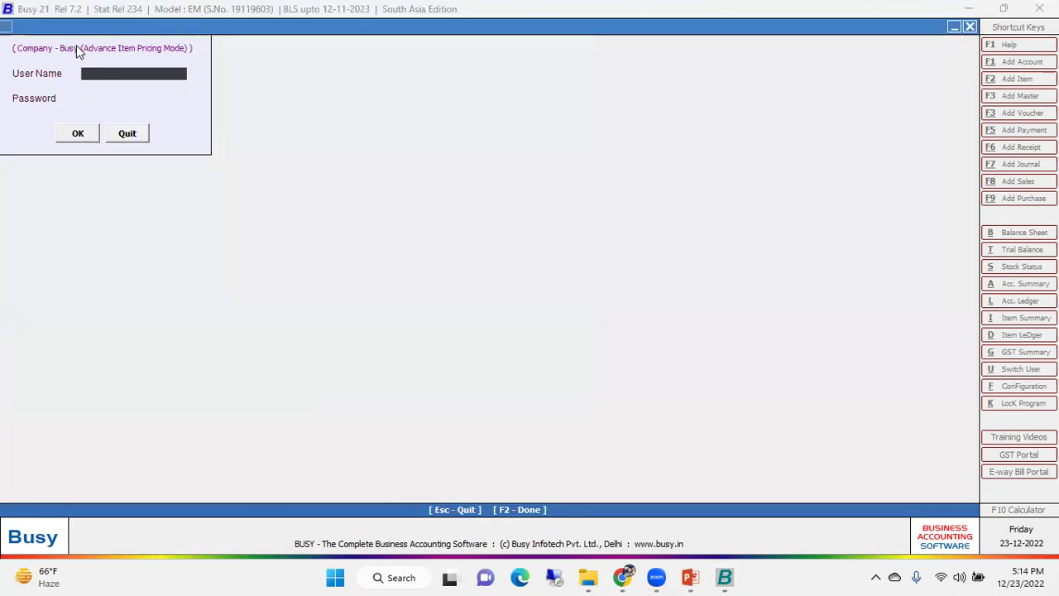
Log in to the company by entering the user name and the account password
type("a")
key("Return")
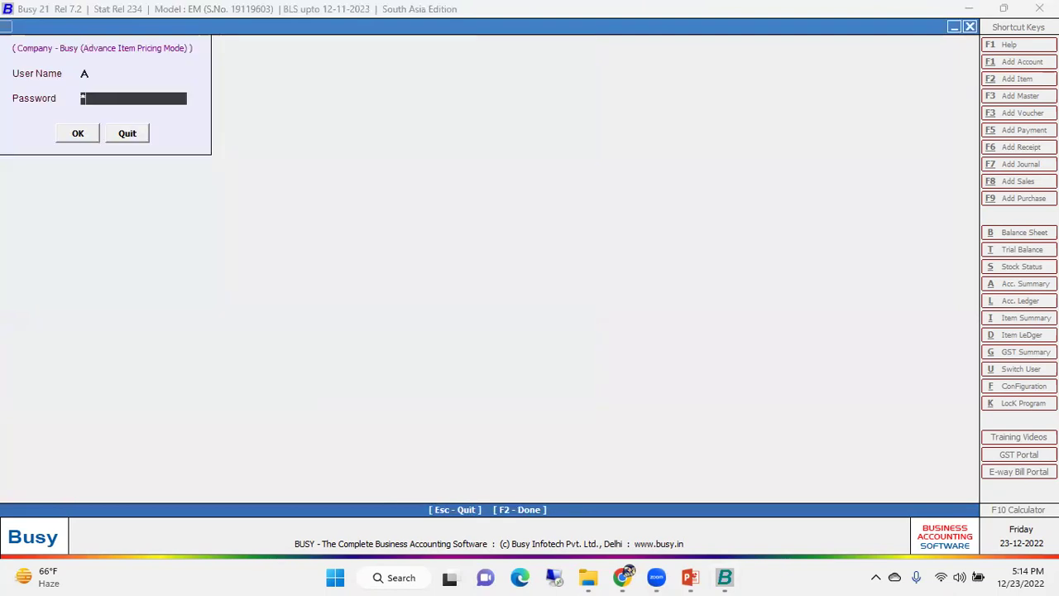
key("Return")
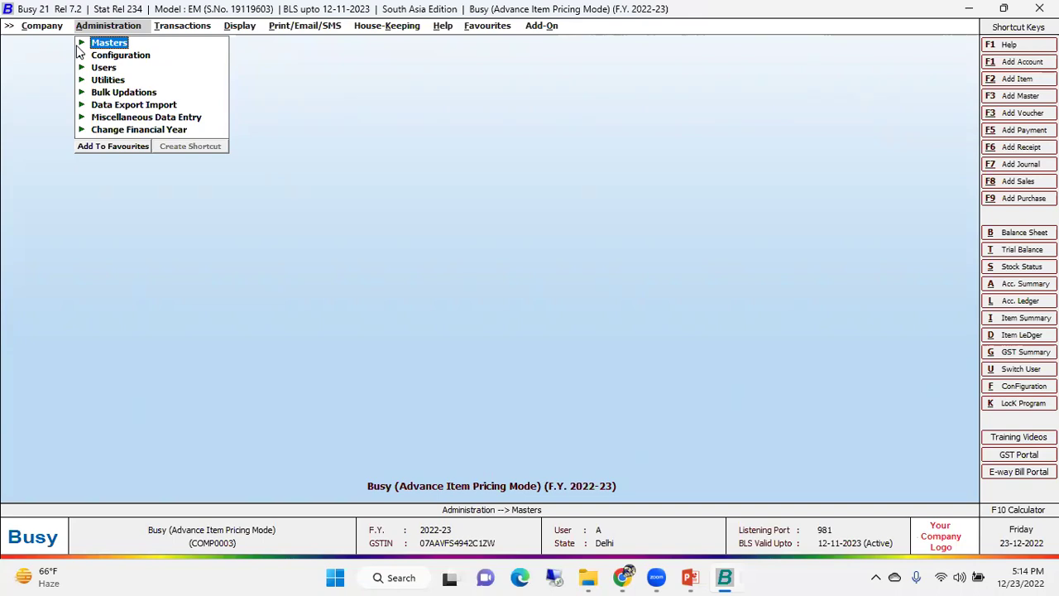
Open the Inventory section of the company's Features / Options configuration
key("Down")
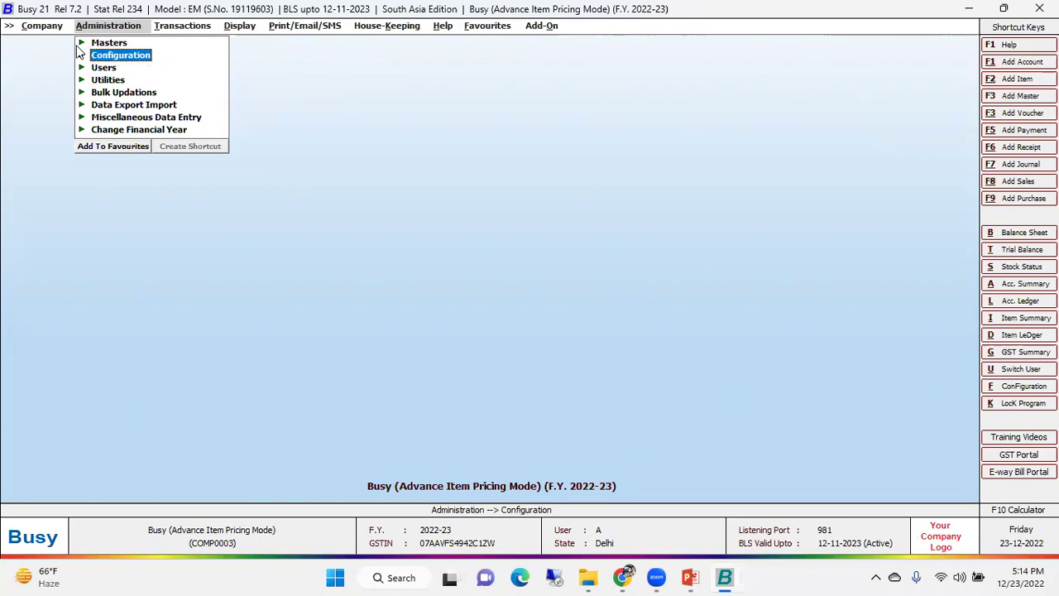
key("Return")
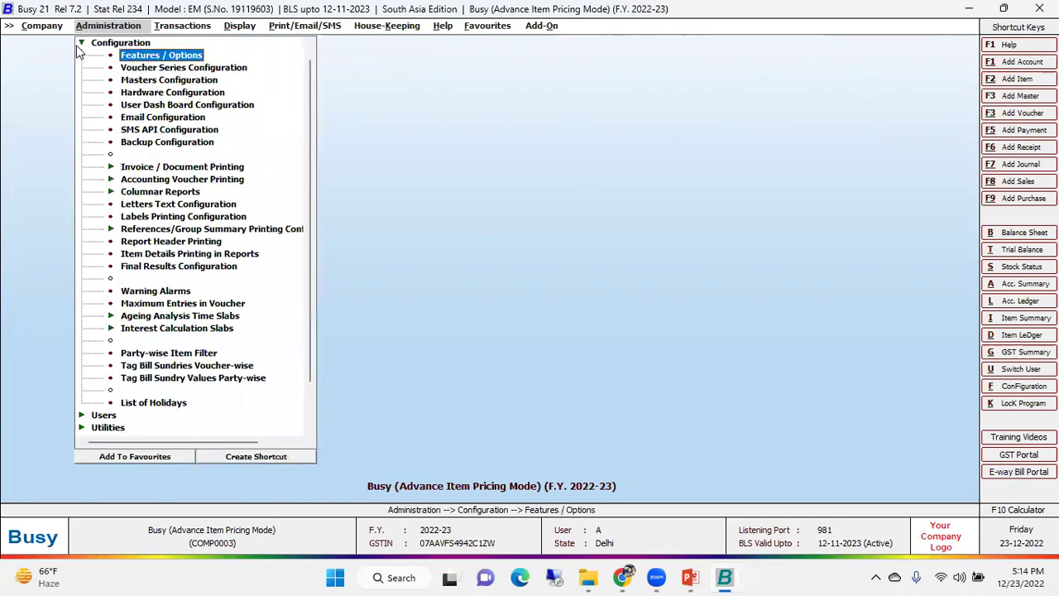
key("Return")
key("Down")
key("Down")
key("Down")
key("Down")
key("Down")
key("Up")
key("Return")
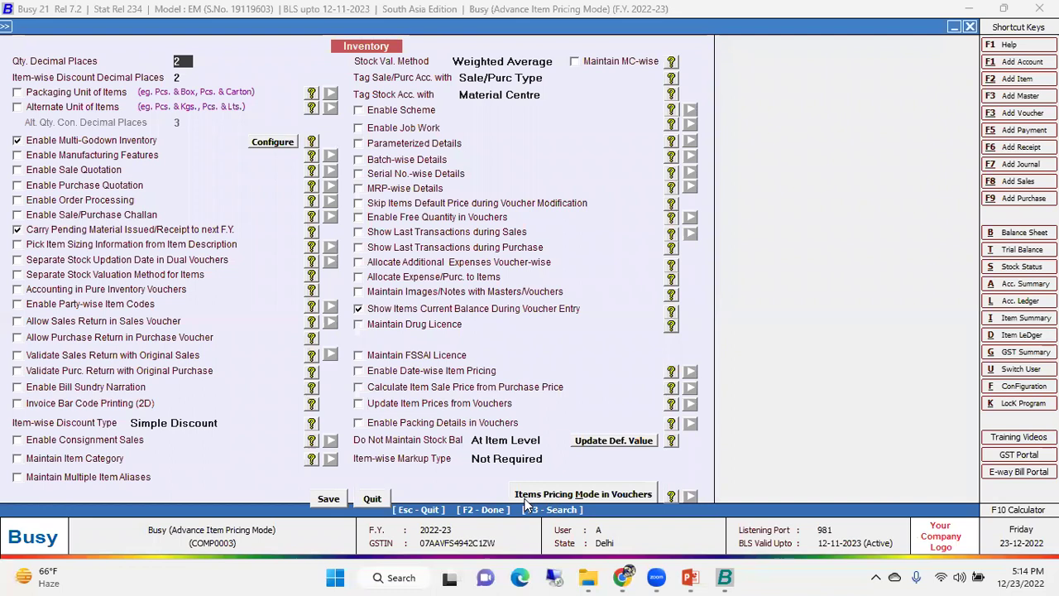
Set the item pricing mode for sale to Show Party's Last Prices in Sales Vouchers and save the inventory options
left_click(601, 495)
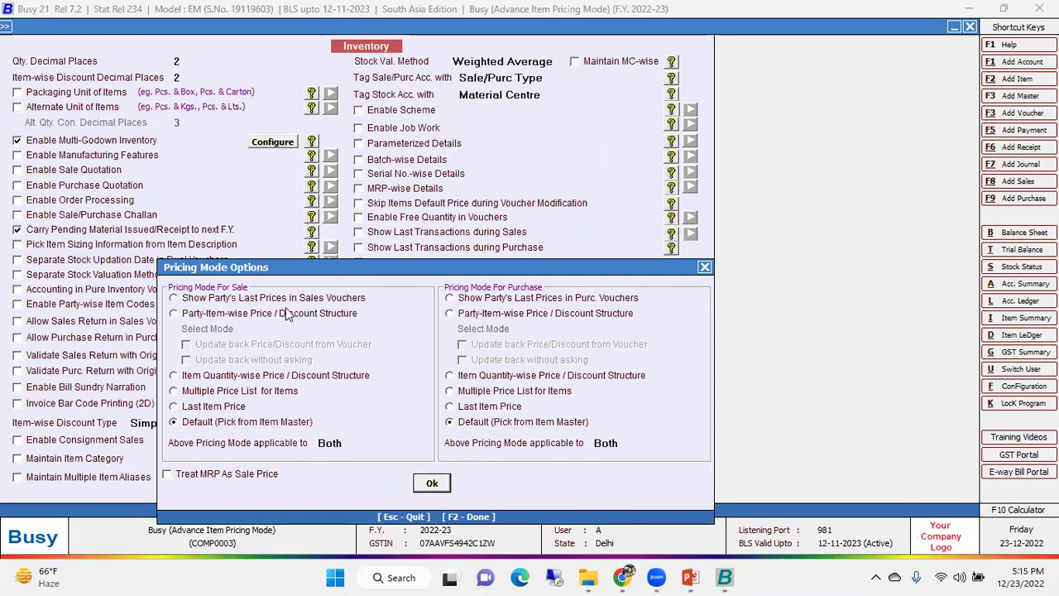
left_click(243, 300)
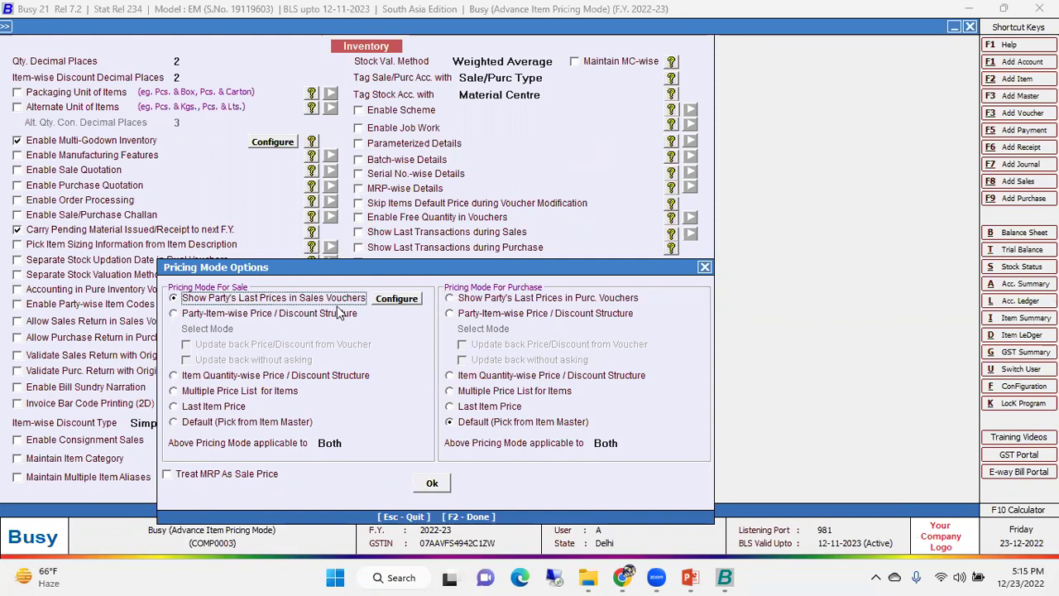
left_click(397, 298)
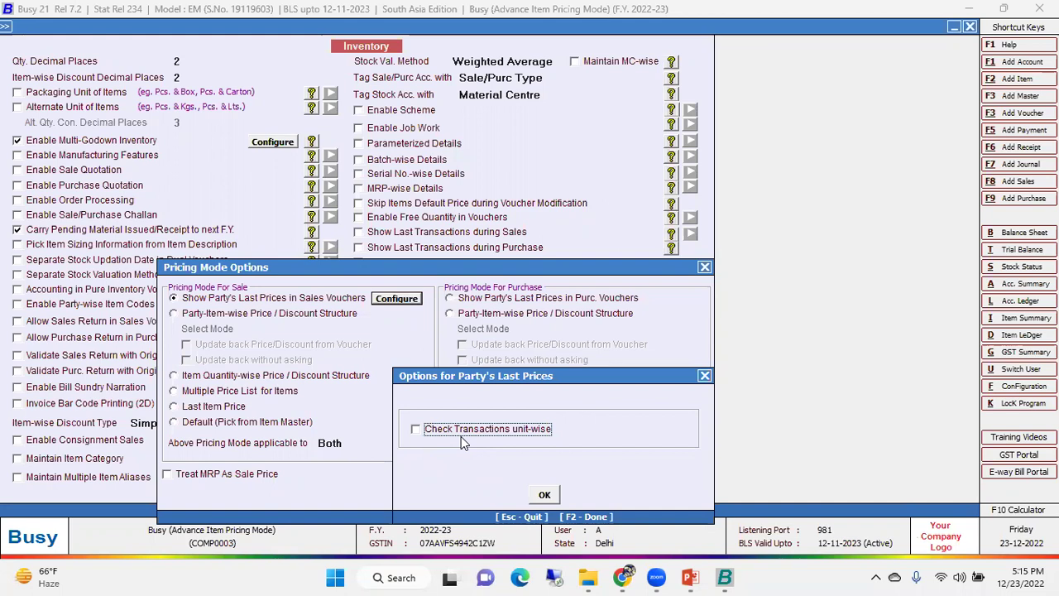
left_click(703, 378)
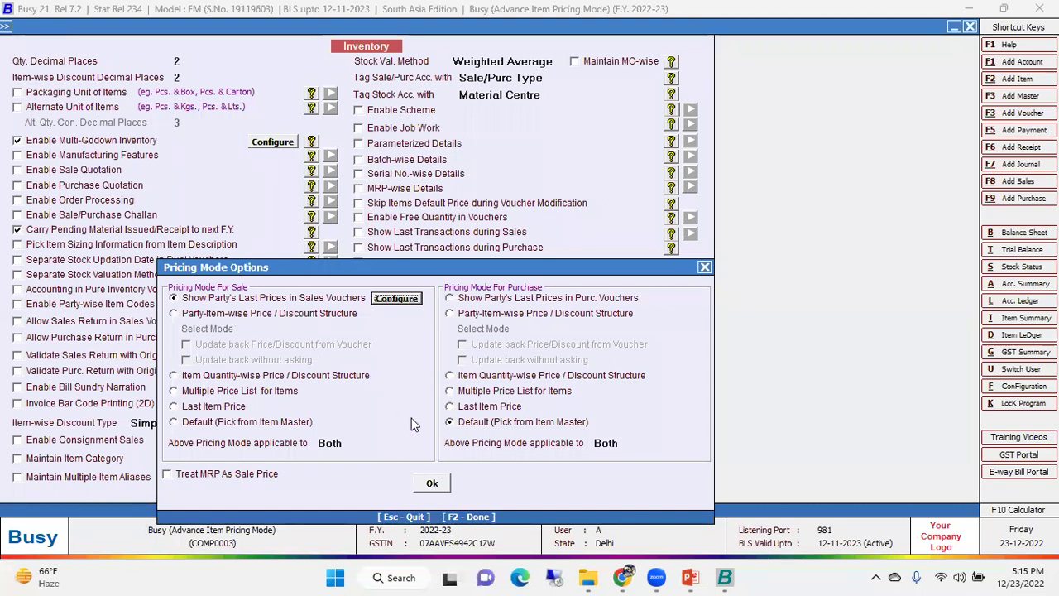
left_click(431, 485)
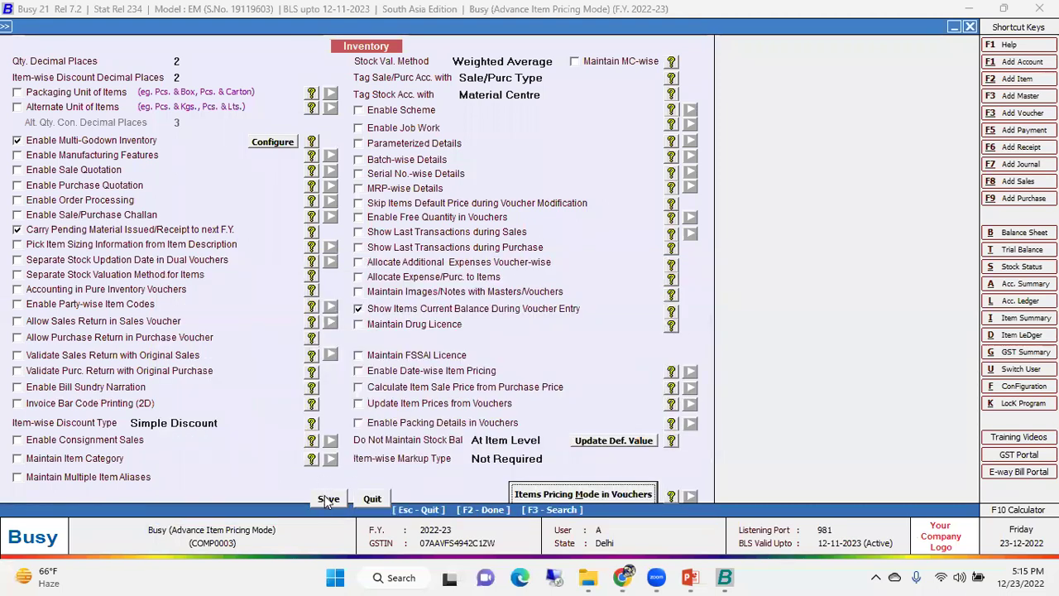
left_click(327, 499)
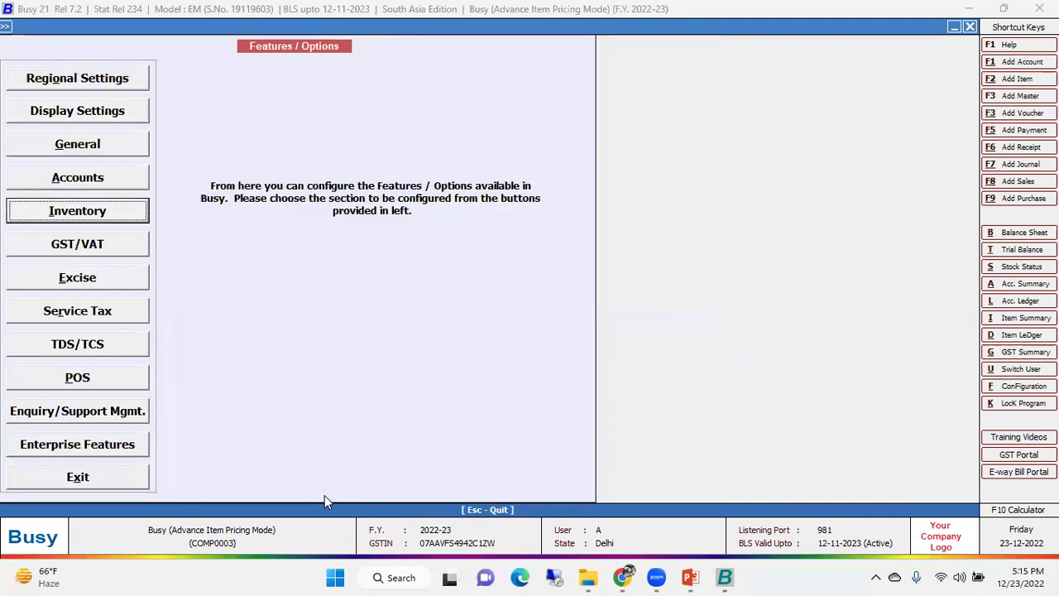
Open the item master list for all items without a tax category filter
key("Escape")
key("Down")
key("Down")
key("Down")
key("Return")
key("Down")
key("Down")
key("Return")
key("Return")
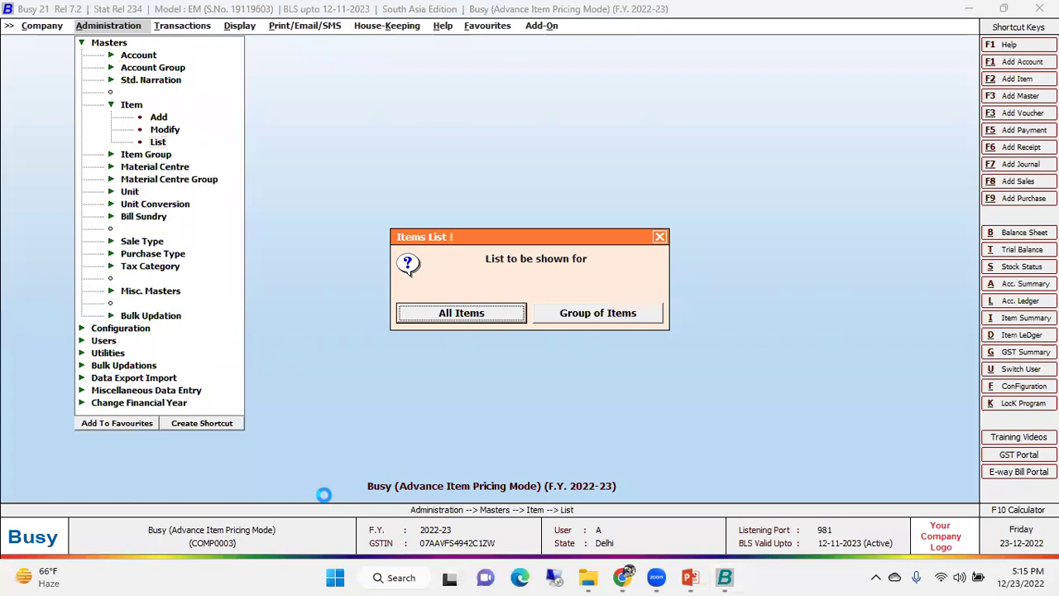
key("Return")
key("Return")
key("Return")
key("Return")
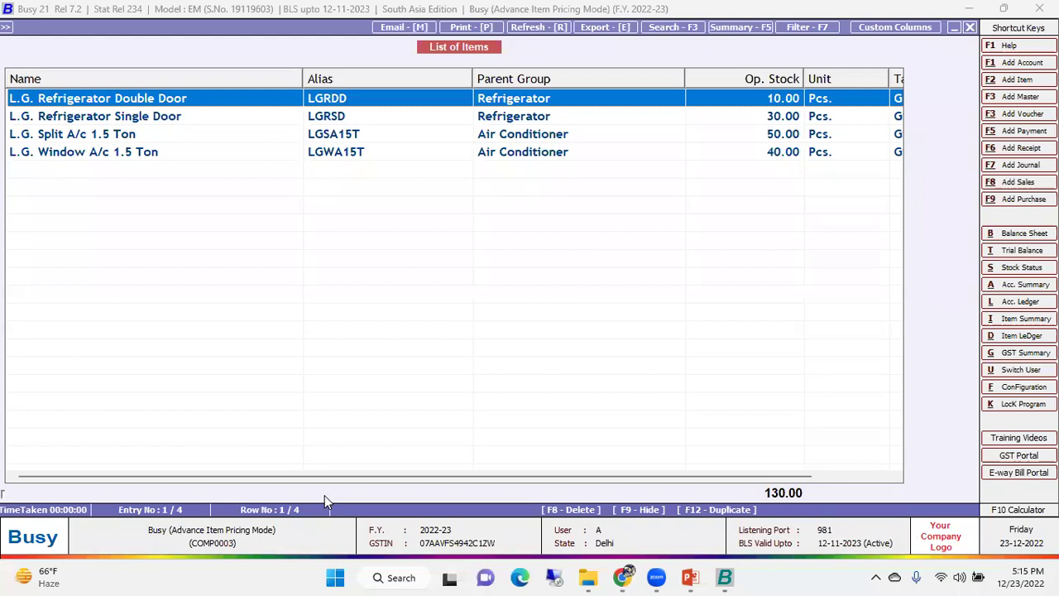
Review the sales price in the item master of L.G. Refrigerator Double Door and close the item list
key("Down")
key("Down")
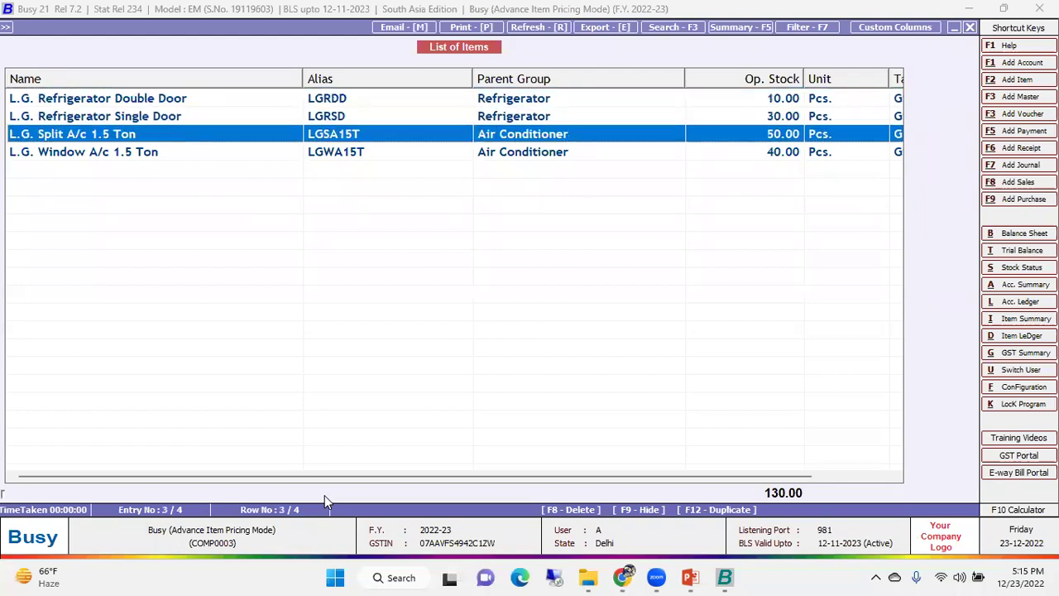
key("Up")
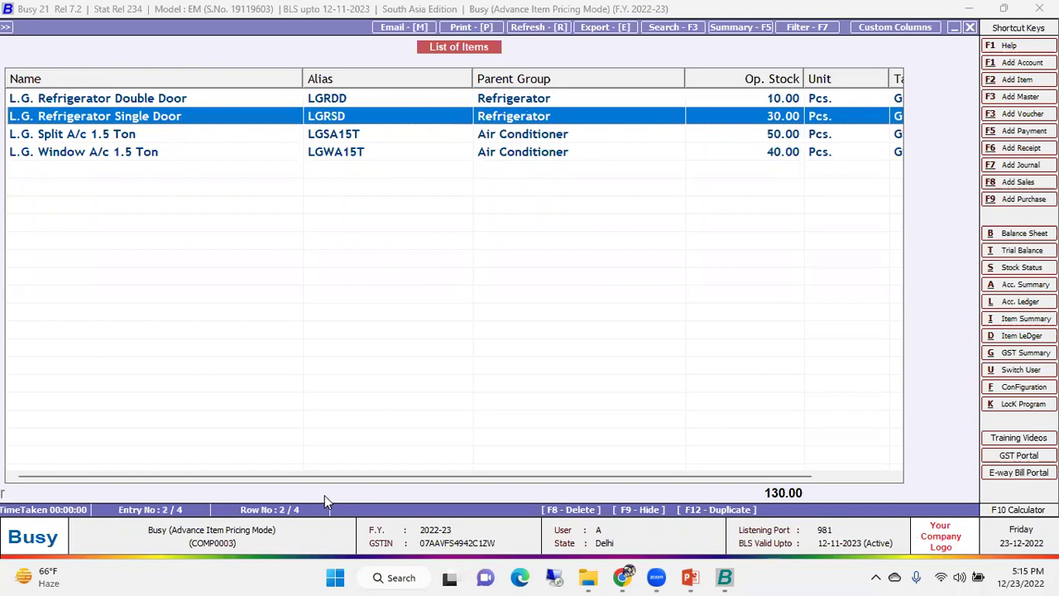
key("Down")
key("Down")
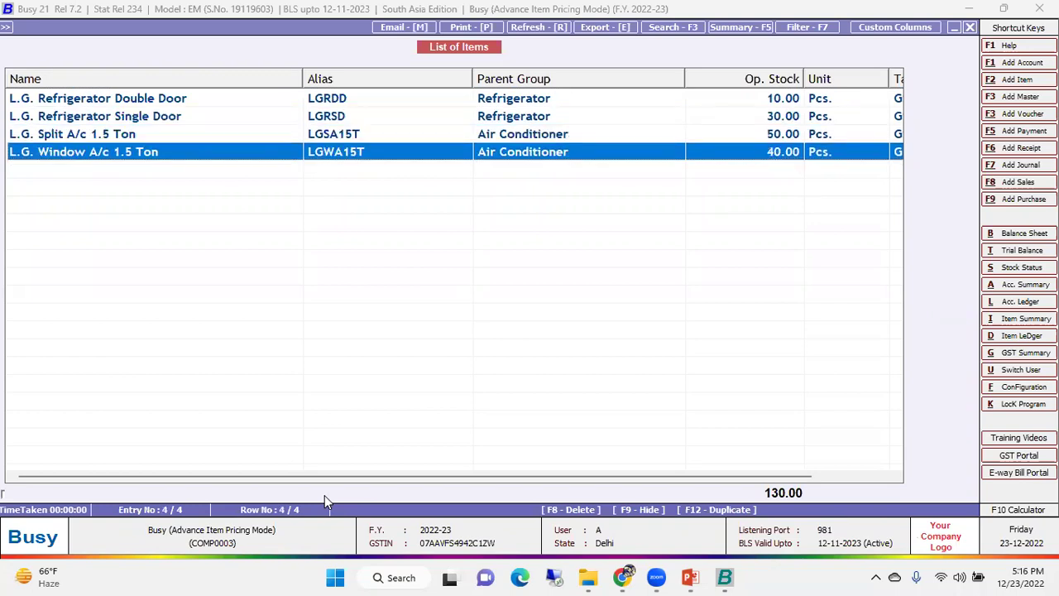
key("Up")
key("Up")
key("Up")
key("Return")
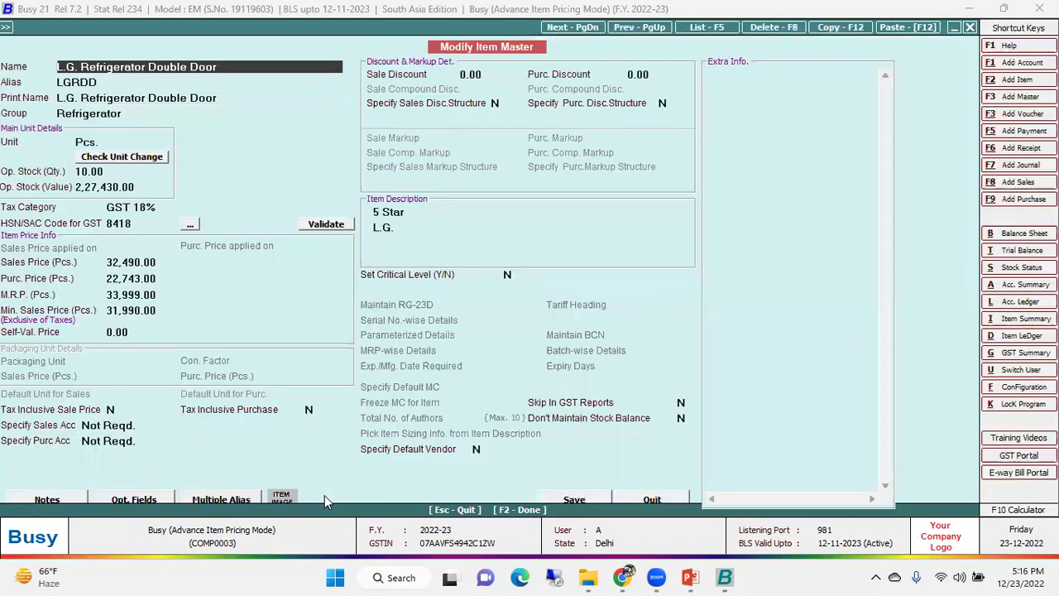
left_click(163, 261)
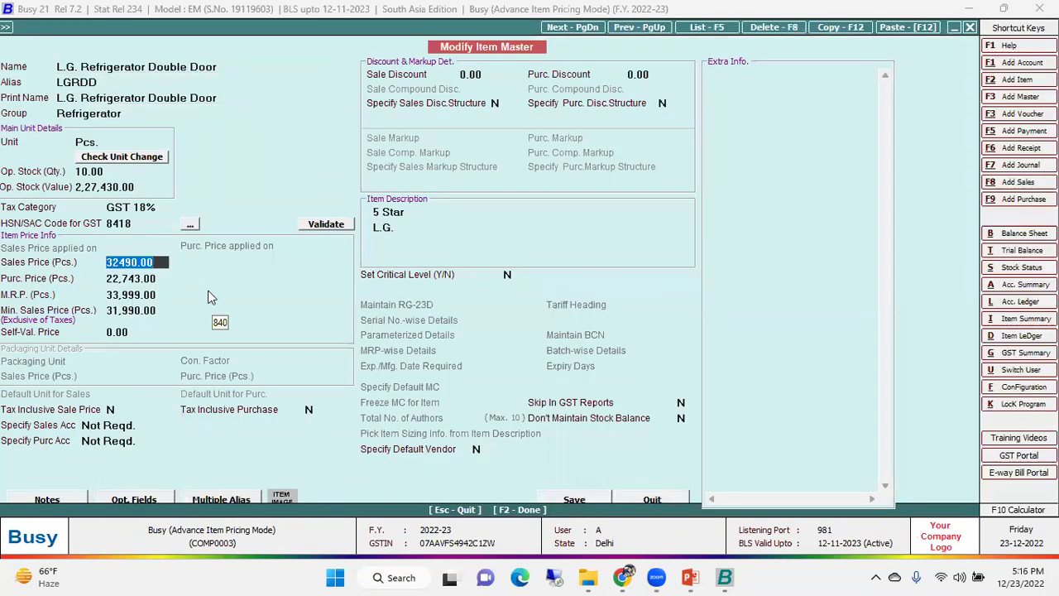
key("Escape")
key("Escape")
key("Escape")
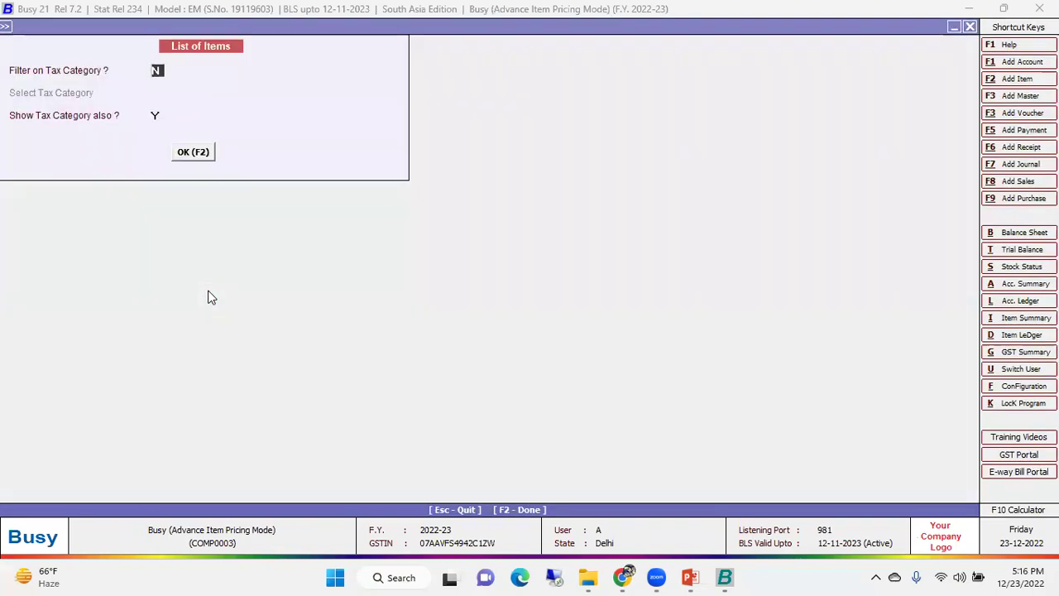
key("Escape")
key("Escape")
Start a new sales voucher dated 01-04-2022 with Busy Infotech Pvt. Ltd. as the party
key("Right")
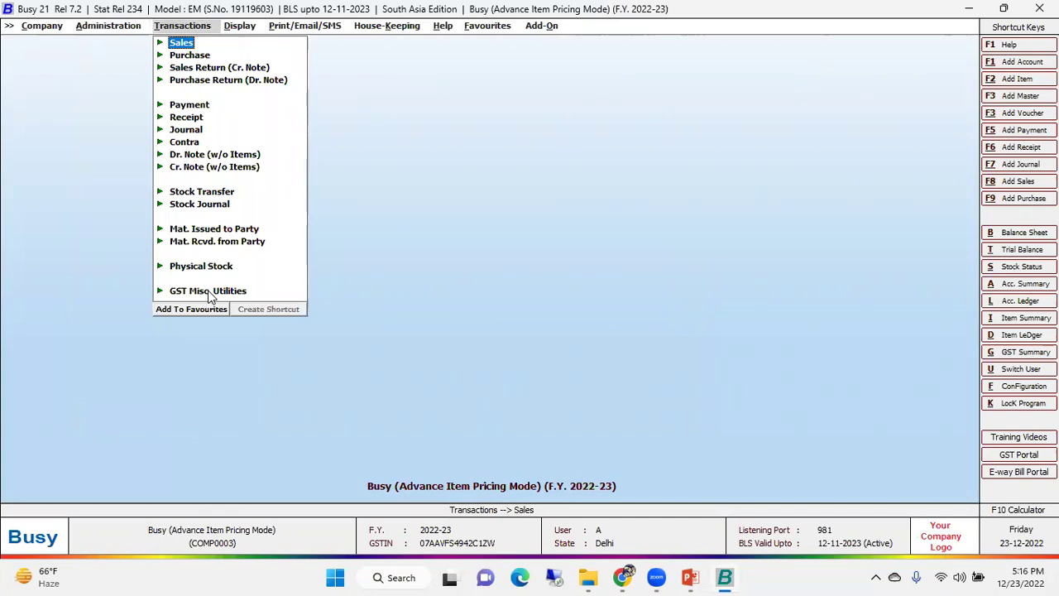
key("Return")
key("Return")
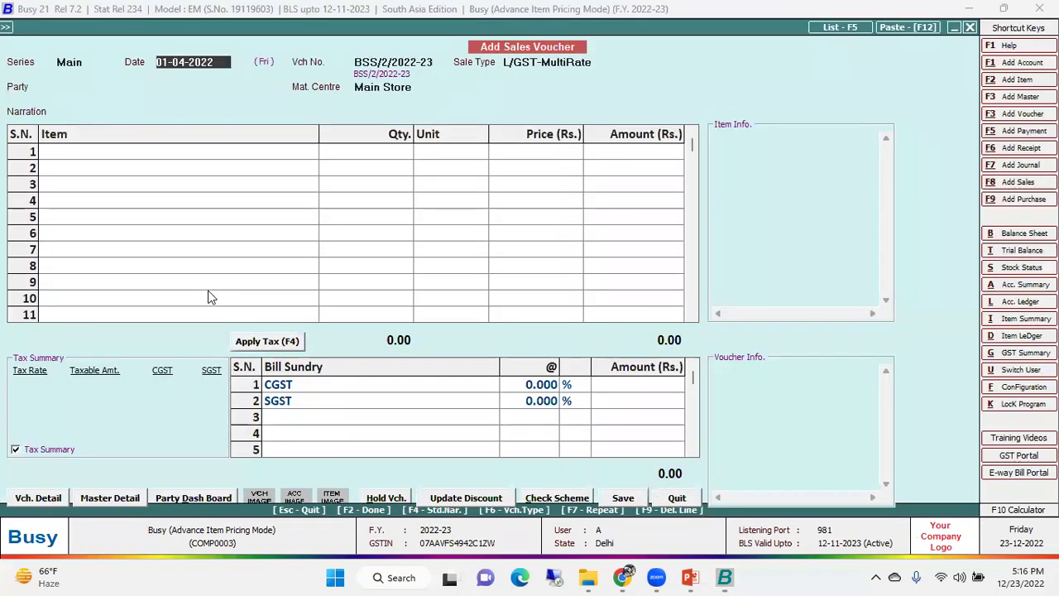
key("Return")
key("Return")
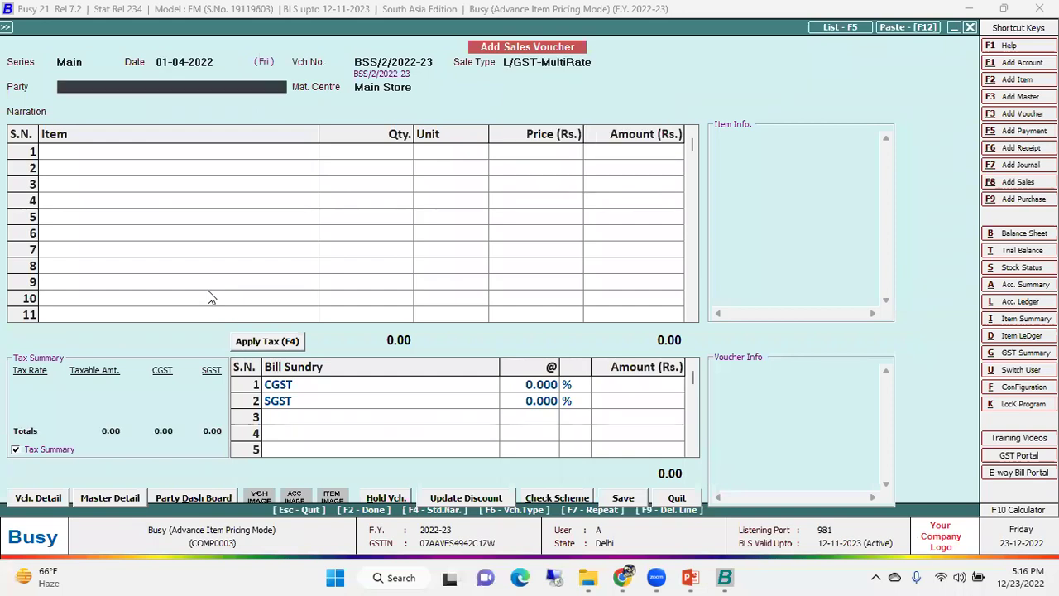
key("Return")
key("Return")
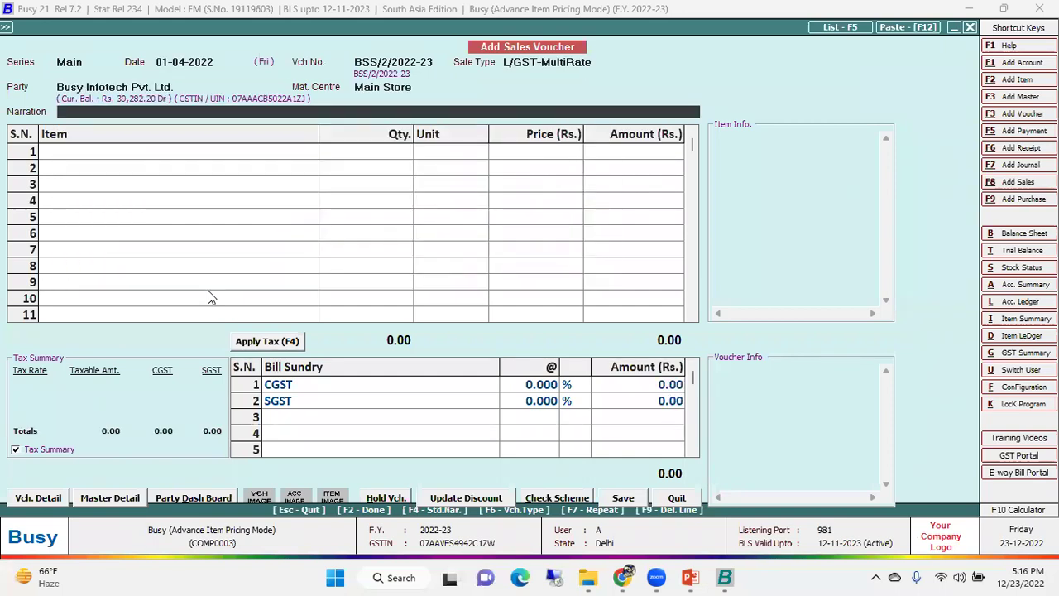
Add L.G. Refrigerator Double Door as the first item of the sales voucher
key("Return")
key("Down")
key("Down")
key("Up")
key("Up")
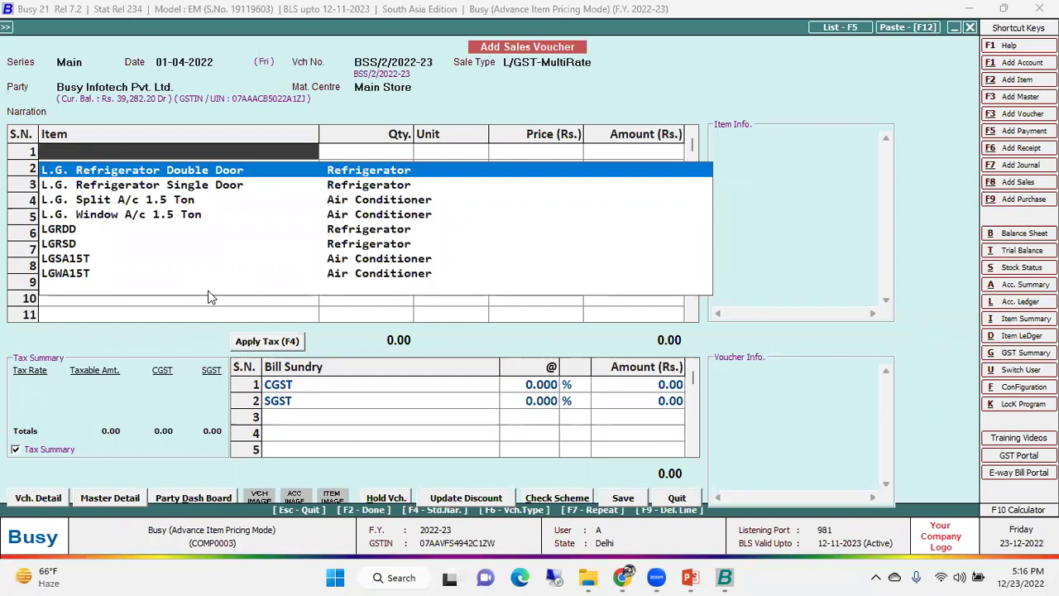
key("Return")
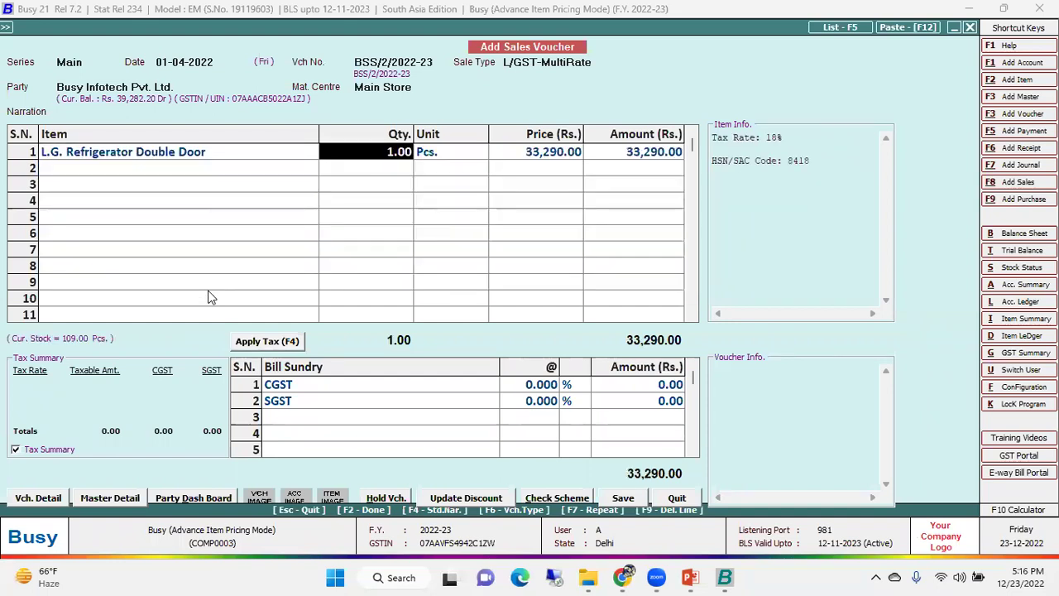
Keep the refrigerator's quantity at 1.00 Pcs. and set its price to 32,290.00 without a discount
key("Return")
key("Return")
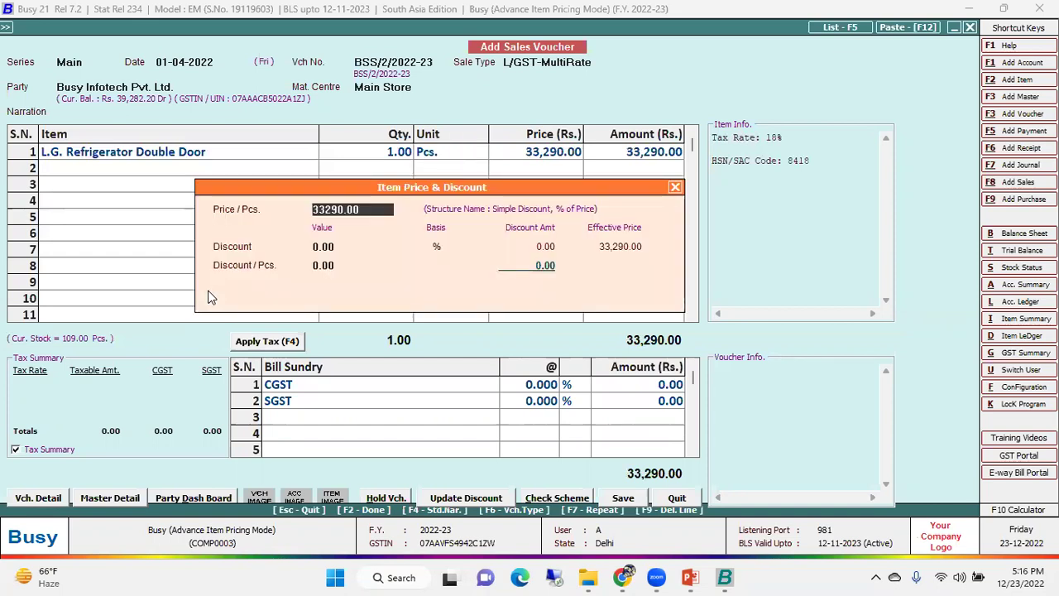
type("32,")
type("290")
key("Return")
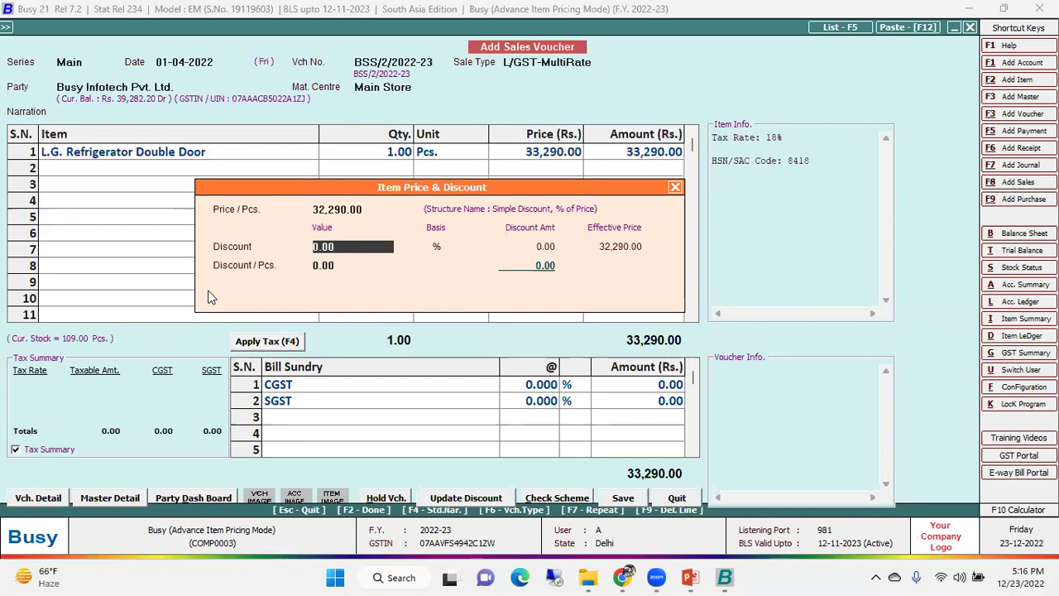
key("Return")
key("Return")
key("Return")
key("Return")
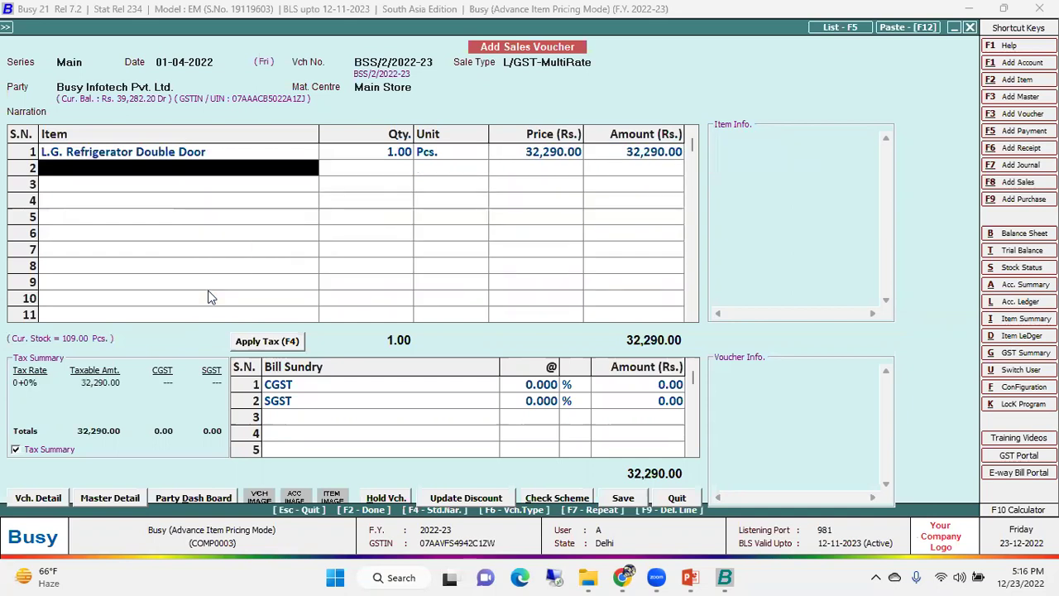
Complete and save the sales voucher for Busy Infotech Pvt. Ltd
key("Return")
key("Return")
key("Return")
key("Return")
key("Return")
key("Right")
key("Return")
key("Escape")
key("Return")
key("Return")
key("Return")
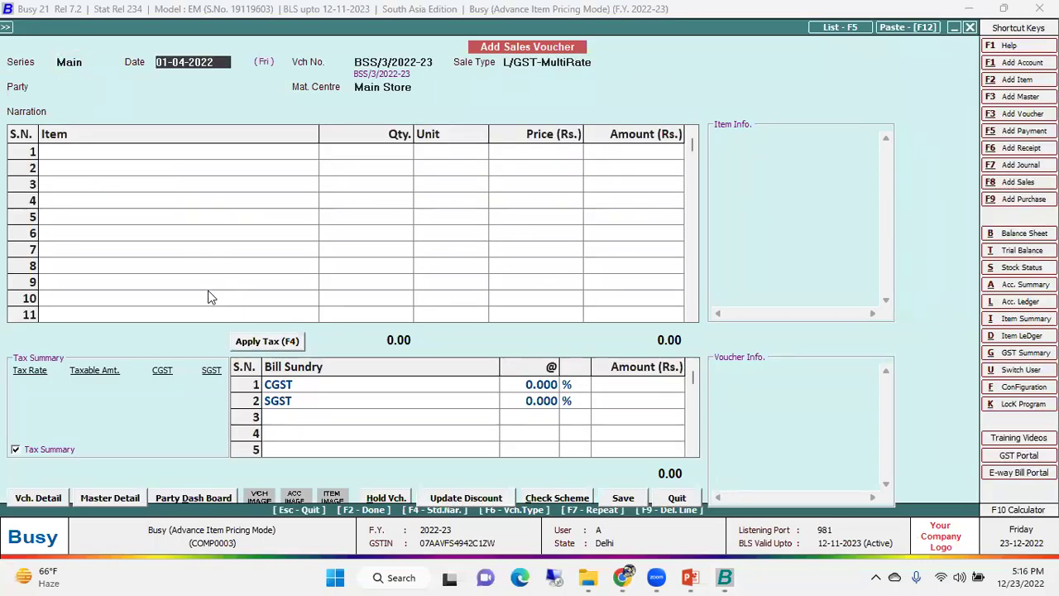
Date the new sales voucher 02-04-2022 and select S.S. & Company as its party
type("2")
type(".4")
key("Return")
key("Return")
key("Down")
key("Down")
key("Down")
key("Down")
key("Down")
key("Up")
key("Up")
key("Down")
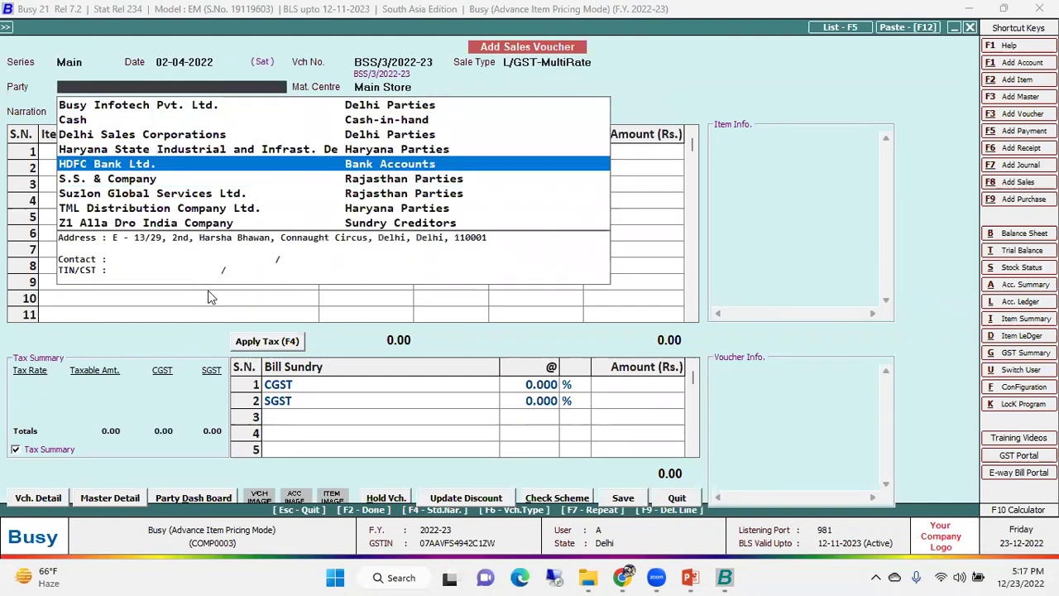
key("Down")
key("Return")
key("Return")
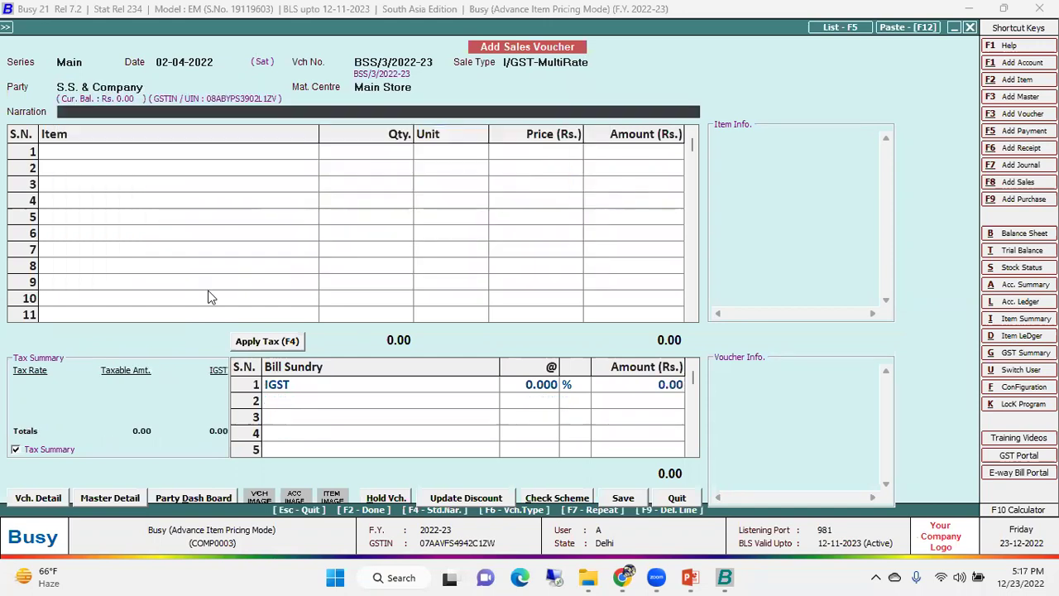
Add L.G. Refrigerator Double Door with a quantity of 1.00 Pcs. to the S.S. & Company voucher
key("Return")
key("Return")
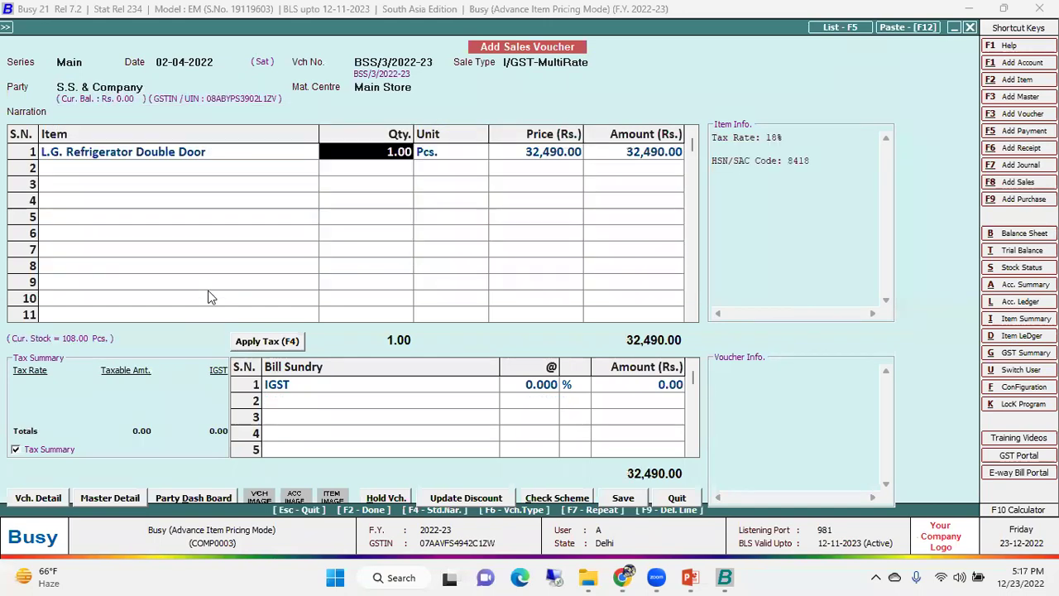
key("Return")
key("Return")
Check the sales price in the refrigerator's item master from within the S.S. & Company voucher
key("shift+Tab")
key("shift+Tab")
key("shift+Tab")
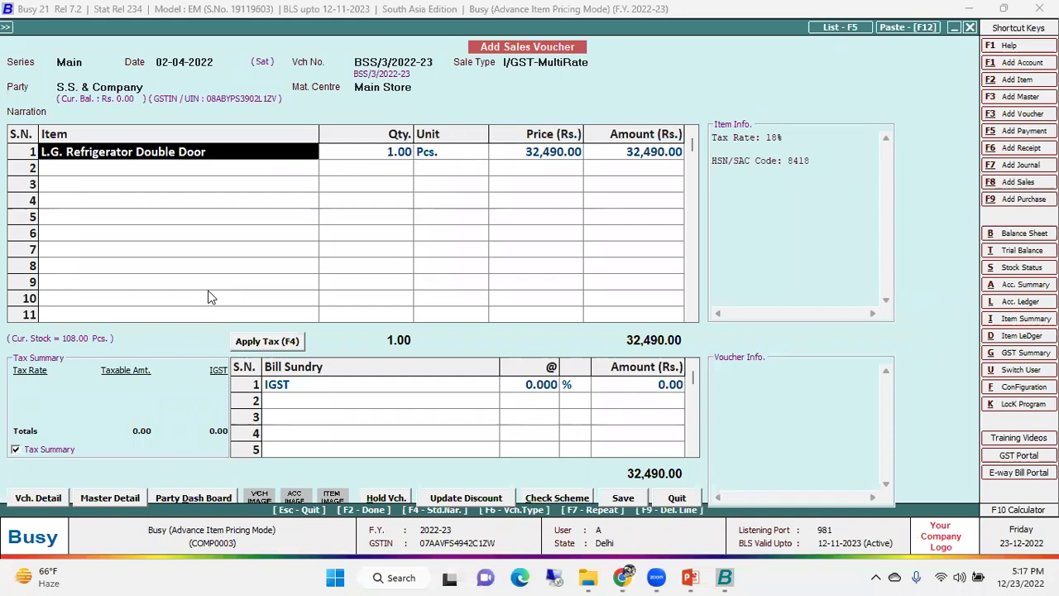
key("alt+m")
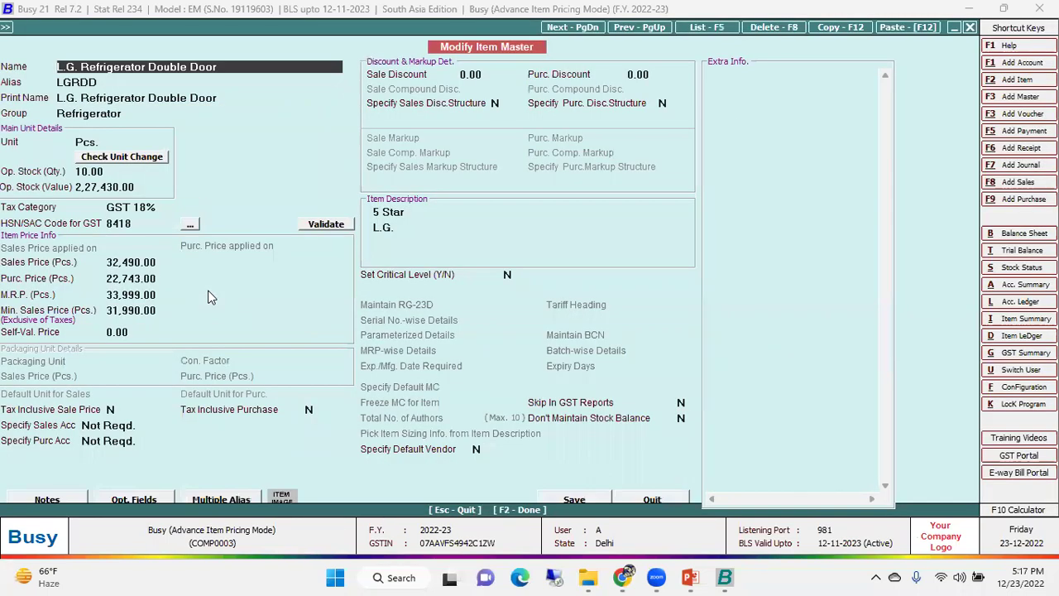
key("Escape")
Discard the unsaved S.S. & Company voucher and open a blank sales voucher
key("Escape")
key("Escape")
key("Escape")
key("Left")
key("Return")
key("Return")
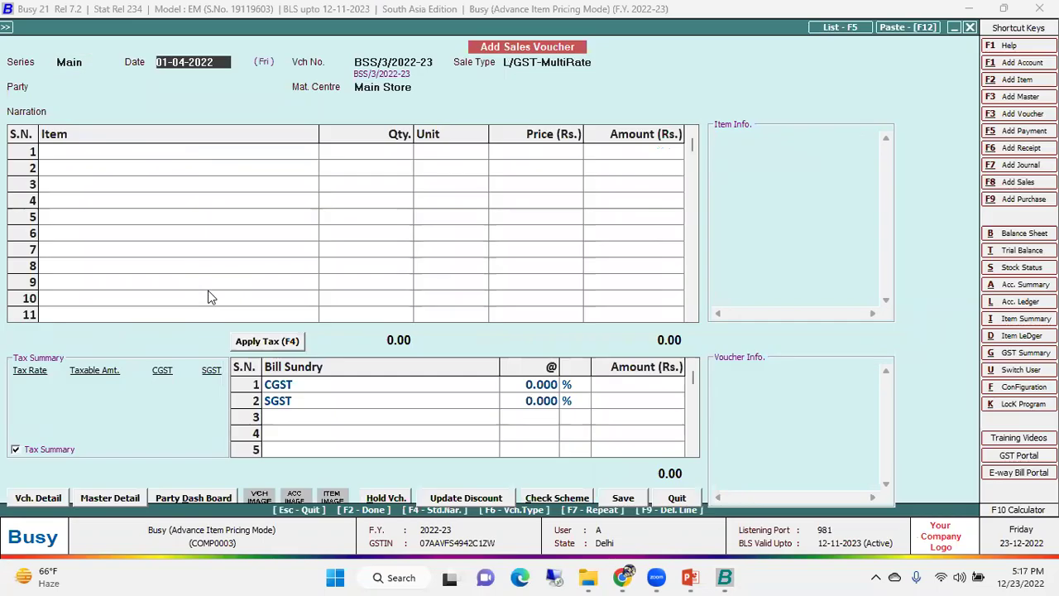
Enter L.G. Refrigerator Double Door for Busy Infotech Pvt. Ltd. in a sales voucher dated 01-04-2022, and discard the voucher unsaved
key("Return")
key("Return")
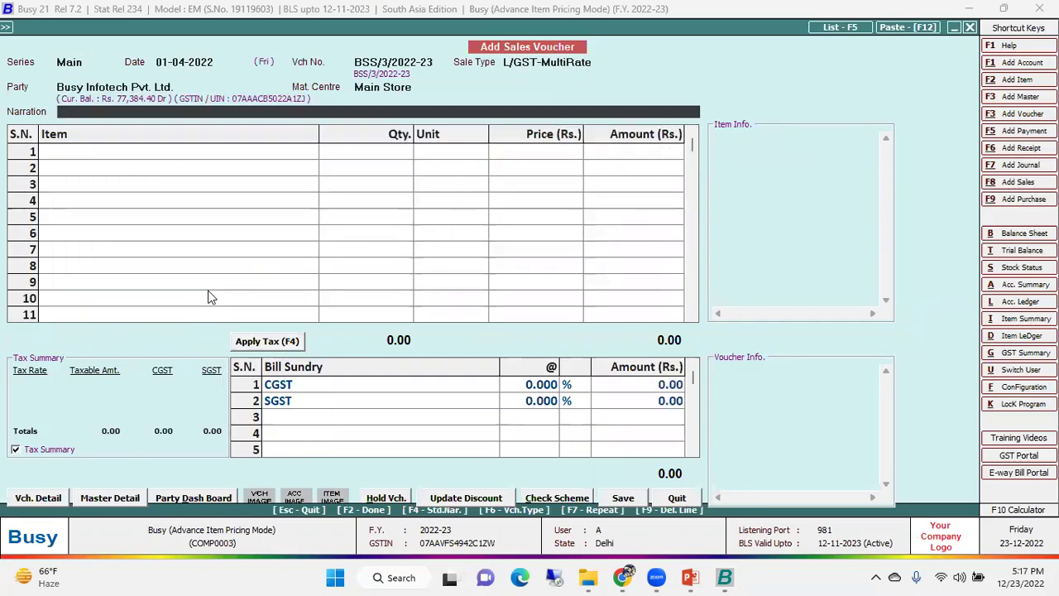
key("Return")
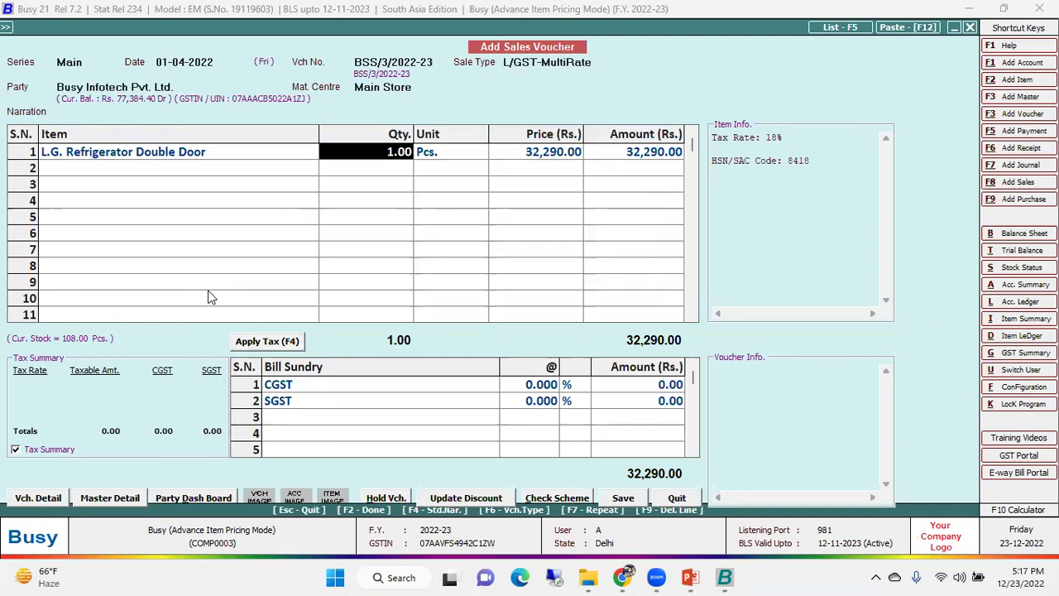
key("Escape")
key("Escape")
key("y")
key("Return")
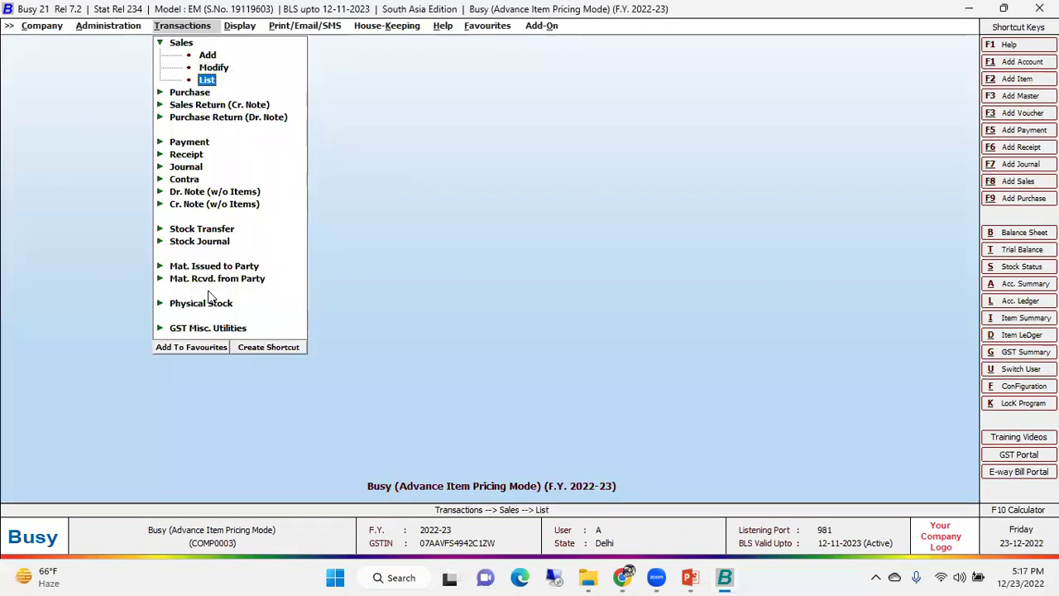
Check the refrigerator's price in the saved voucher BSS/2/2022-23 from the list of sales vouchers
key("Return")
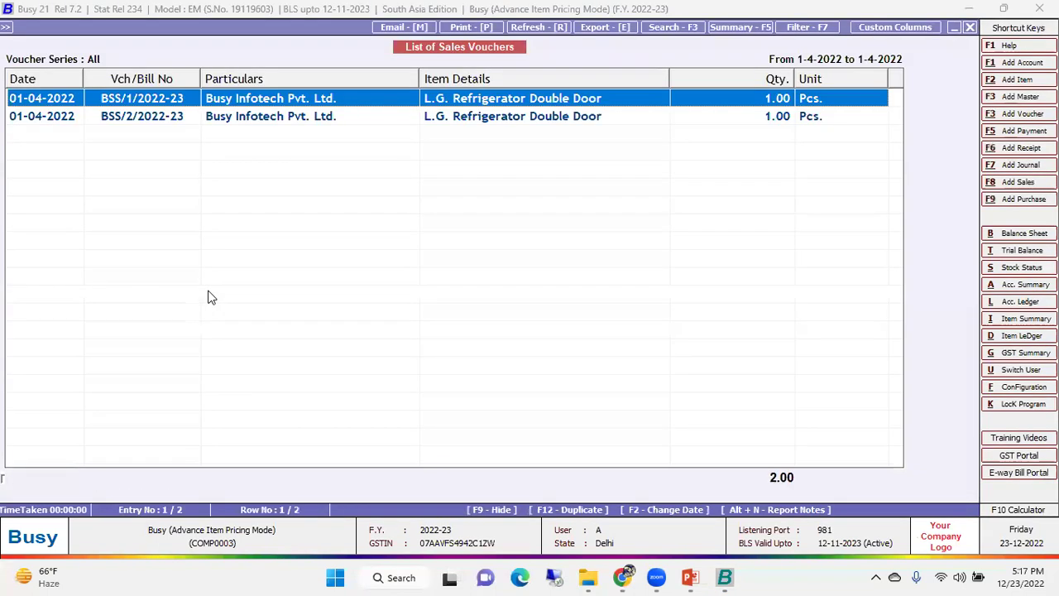
key("Down")
key("Return")
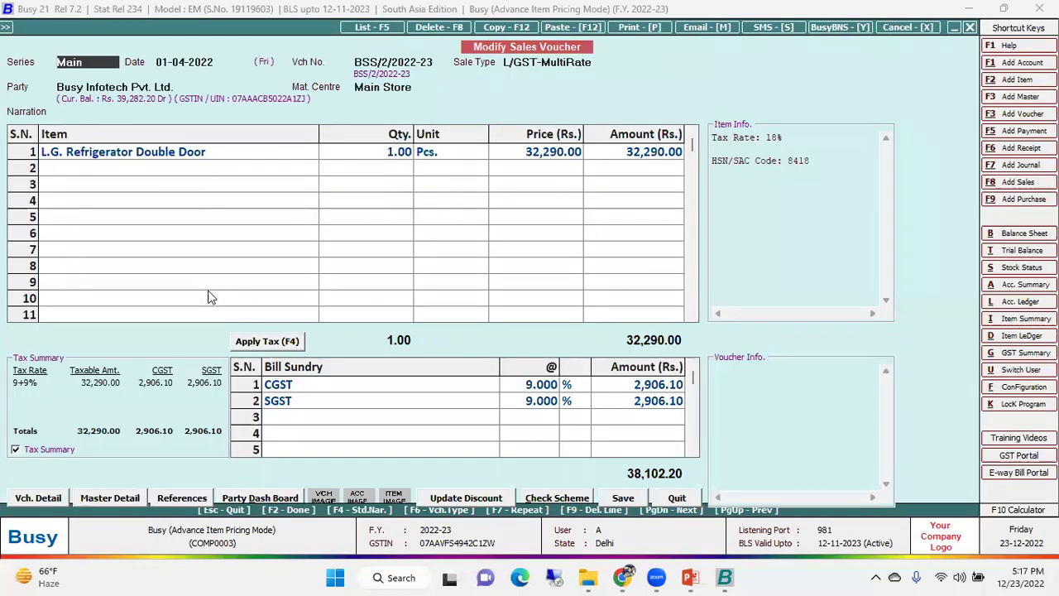
left_click(542, 154)
key("Escape")
key("Escape")
key("Escape")
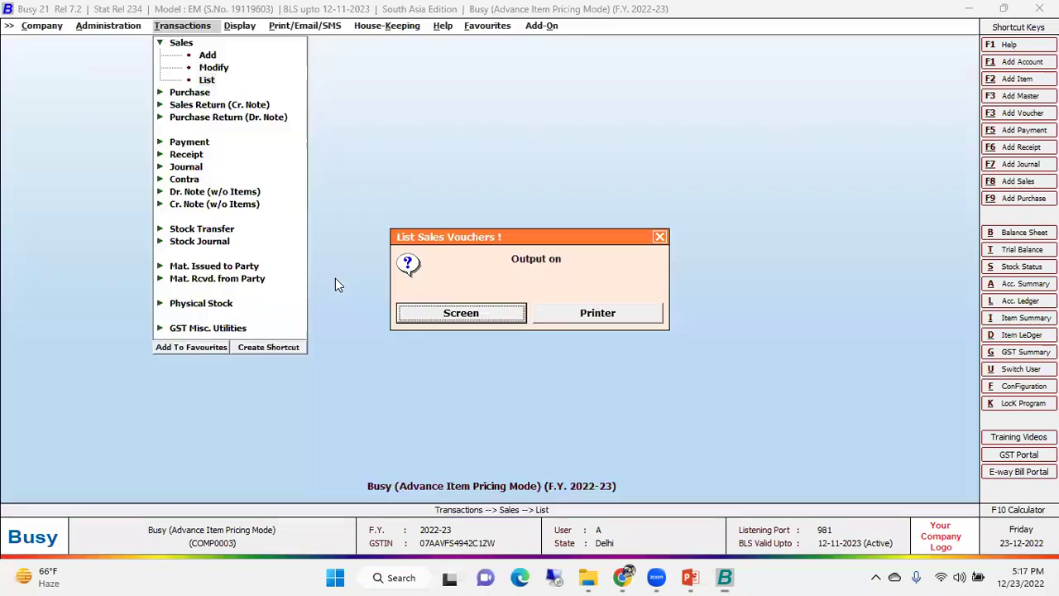
key("Escape")
Start a sales voucher dated 01-04-2022 for Busy Infotech Pvt. Ltd. with 1.00 Pcs. of L.G. Refrigerator Double Door
key("Up")
key("Up")
key("Return")
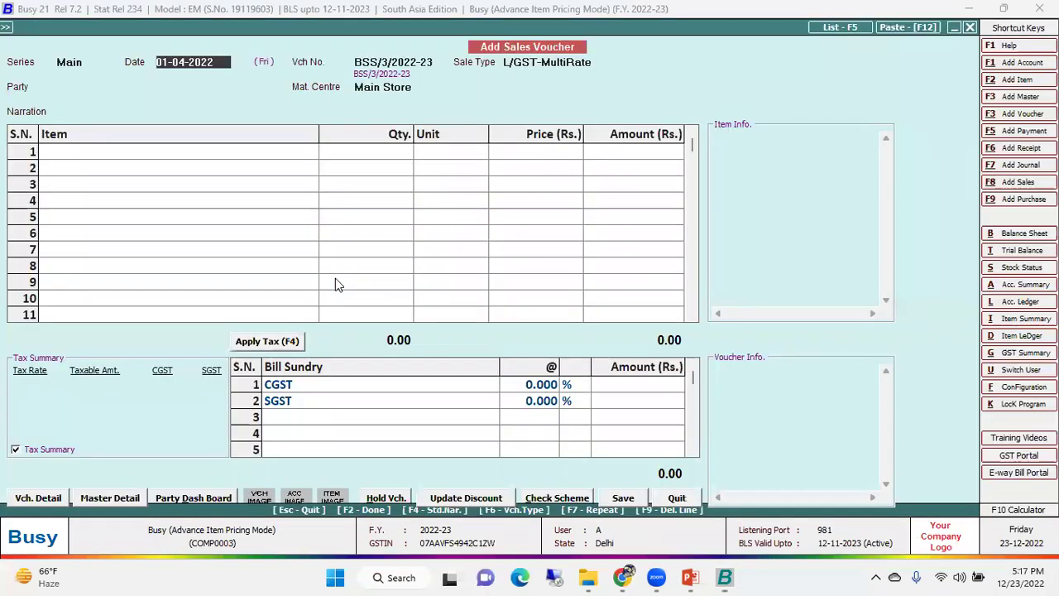
key("Return")
key("Return")
key("Return")
key("Return")
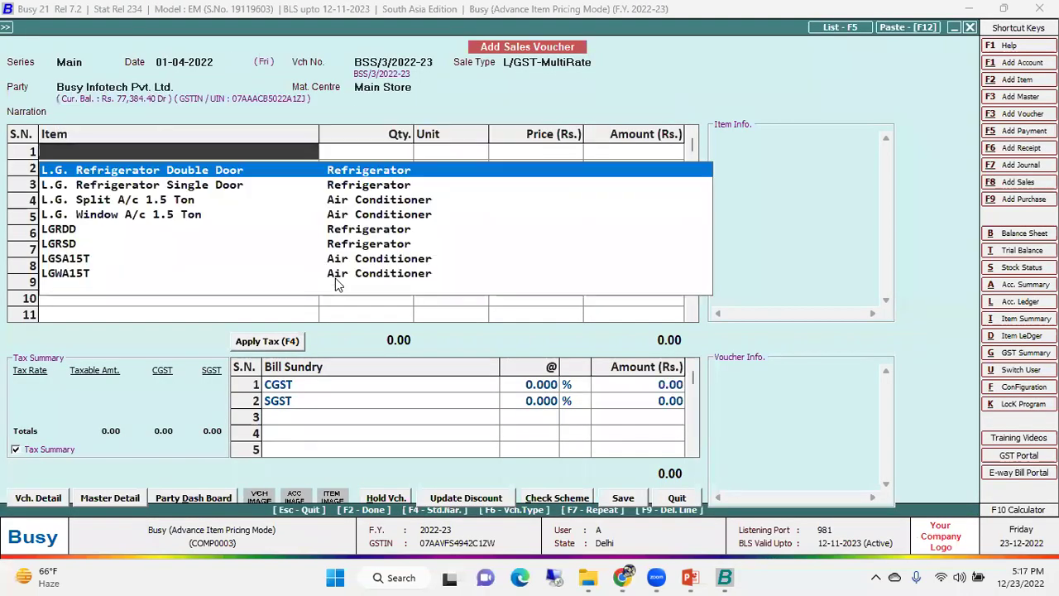
key("Return")
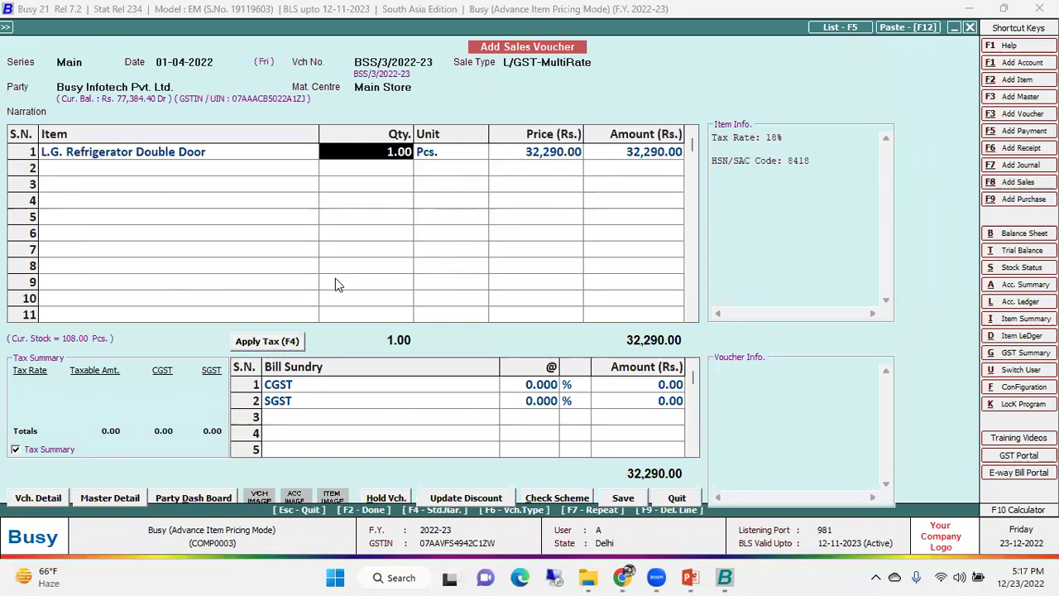
Discard the unsaved Busy Infotech Pvt. Ltd. voucher and open a blank sales voucher
key("Return")
key("Escape")
key("Left")
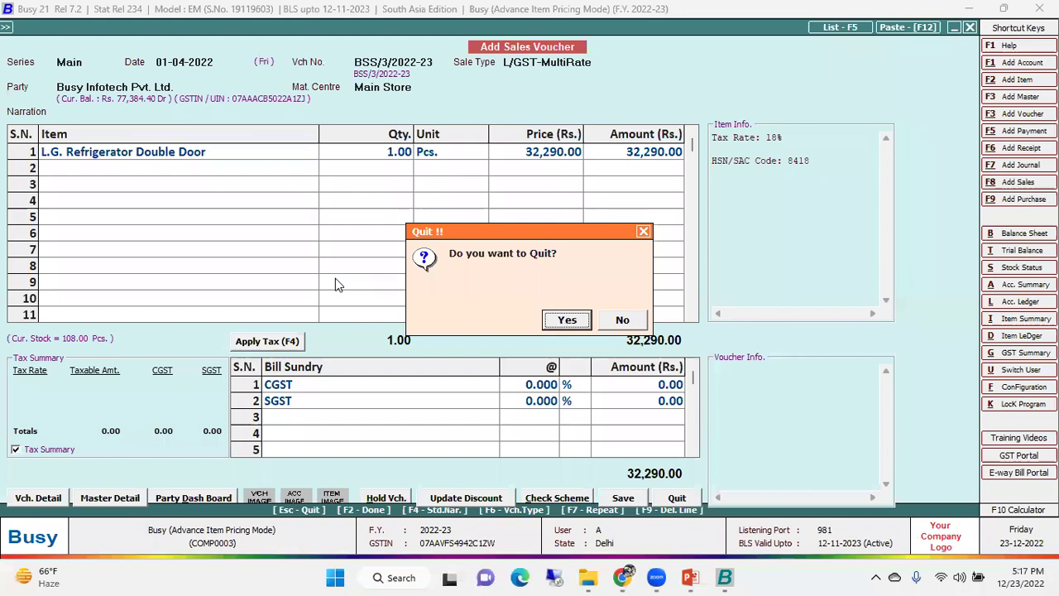
key("Return")
key("Return")
Date the sales voucher 01-04-2022 and select Haryana State Industrial and Infrast. De as its party
key("Return")
key("Down")
key("Down")
key("Down")
key("Down")
key("Down")
key("Down")
key("Down")
key("Up")
key("Up")
key("Up")
key("Up")
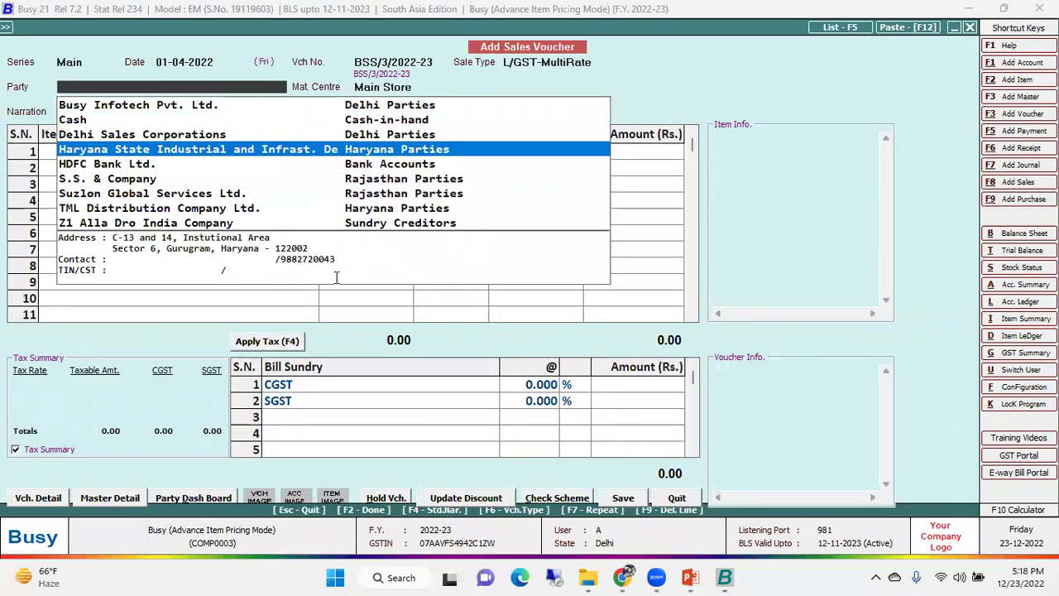
key("Return")
Add 1.00 Pcs. of L.G. Refrigerator Double Door to the Haryana State voucher and check its price
key("Return")
key("Return")
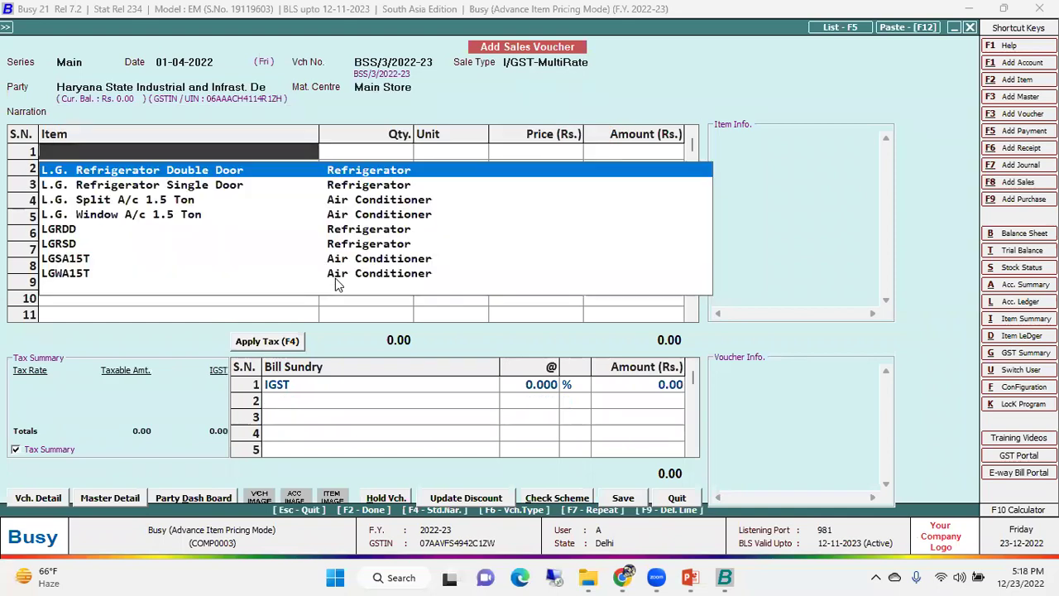
key("Return")
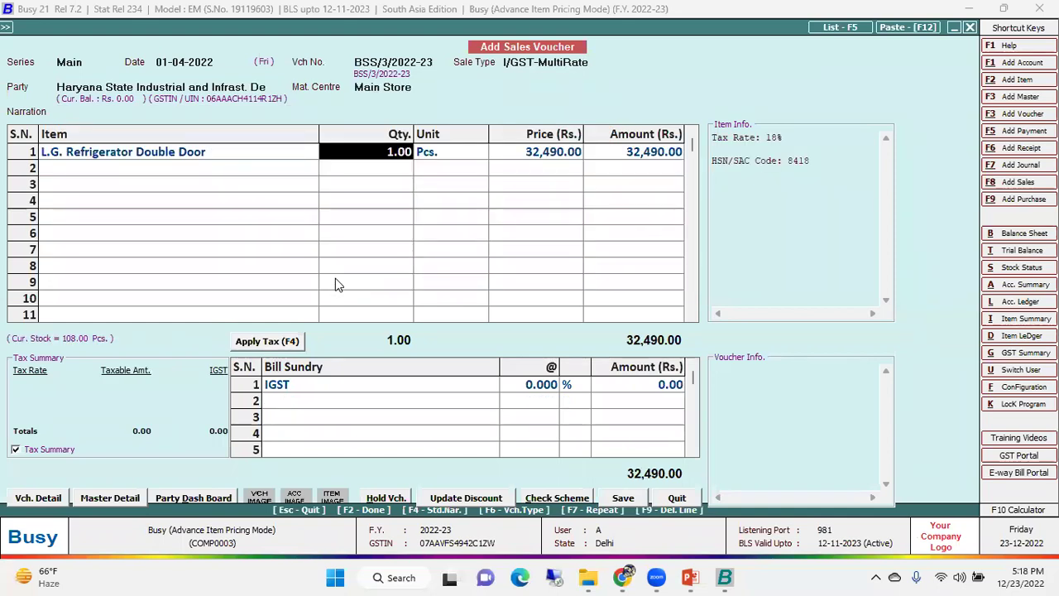
left_click(546, 157)
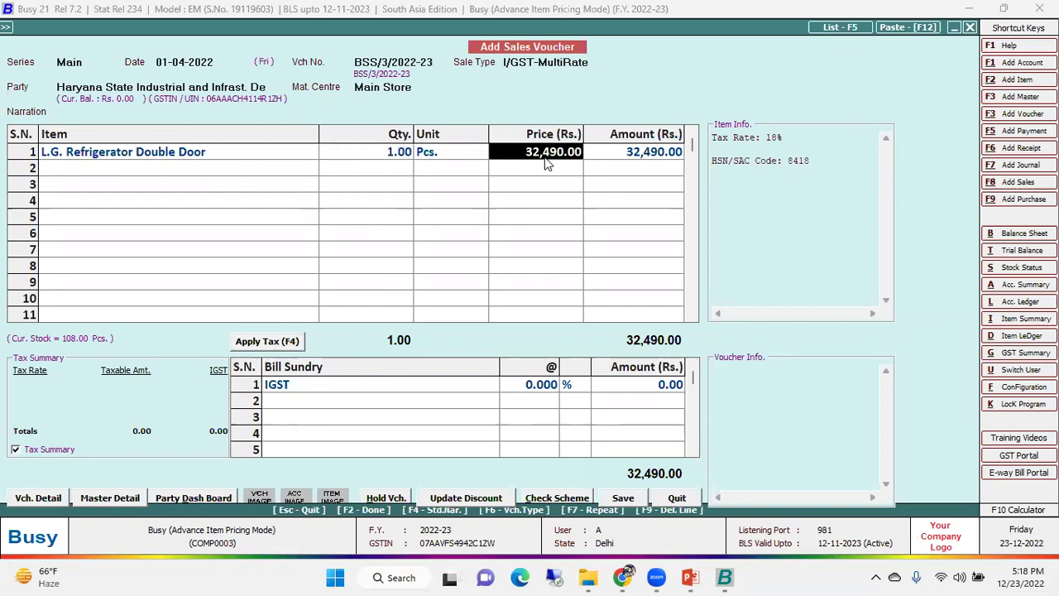
Discard the unsaved Haryana State voucher
key("Escape")
key("Left")
key("Return")
Open the item pricing mode options for vouchers in the inventory features configuration
key("Left")
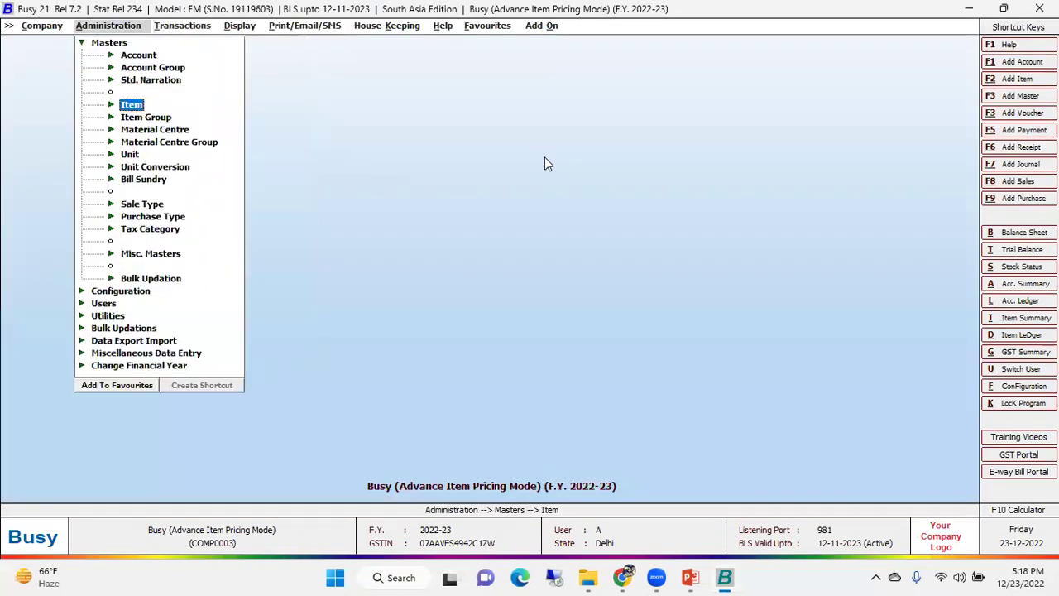
key("Up")
key("Up")
key("Up")
key("Up")
key("Left")
key("Down")
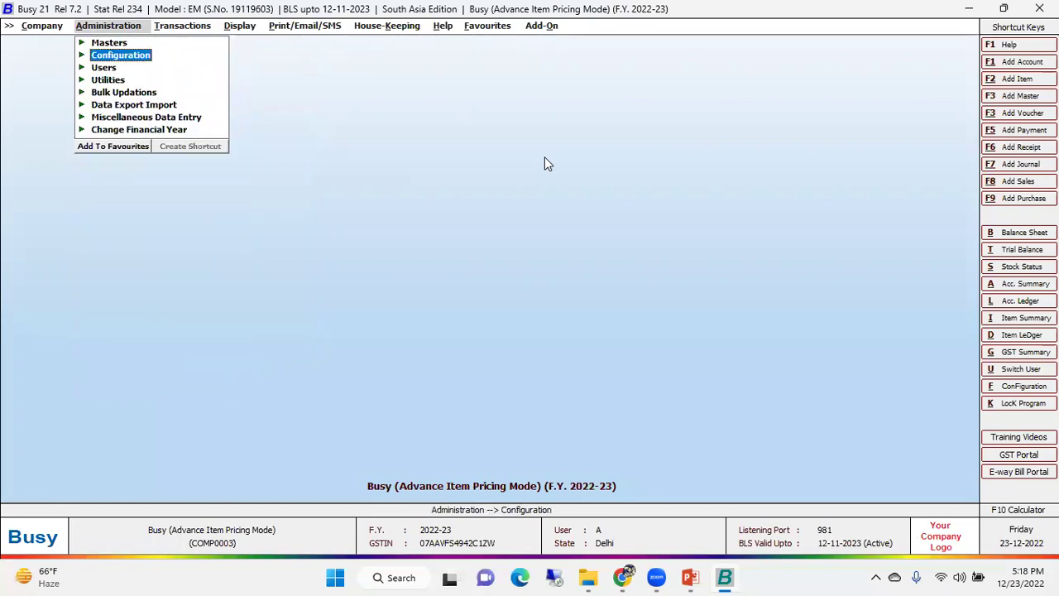
key("Return")
key("Down")
key("Down")
key("Down")
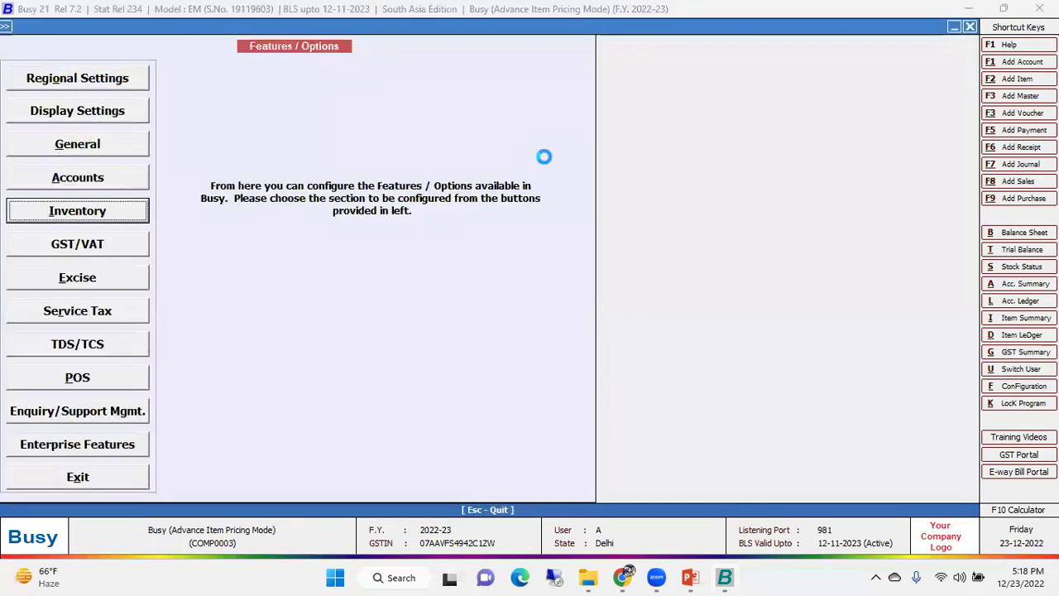
key("Return")
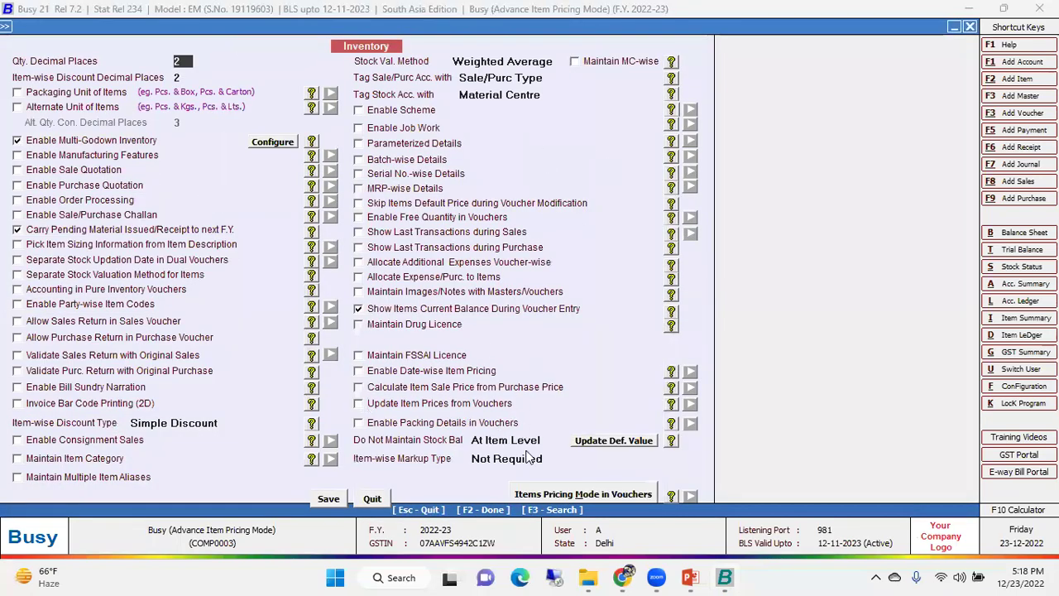
left_click(556, 495)
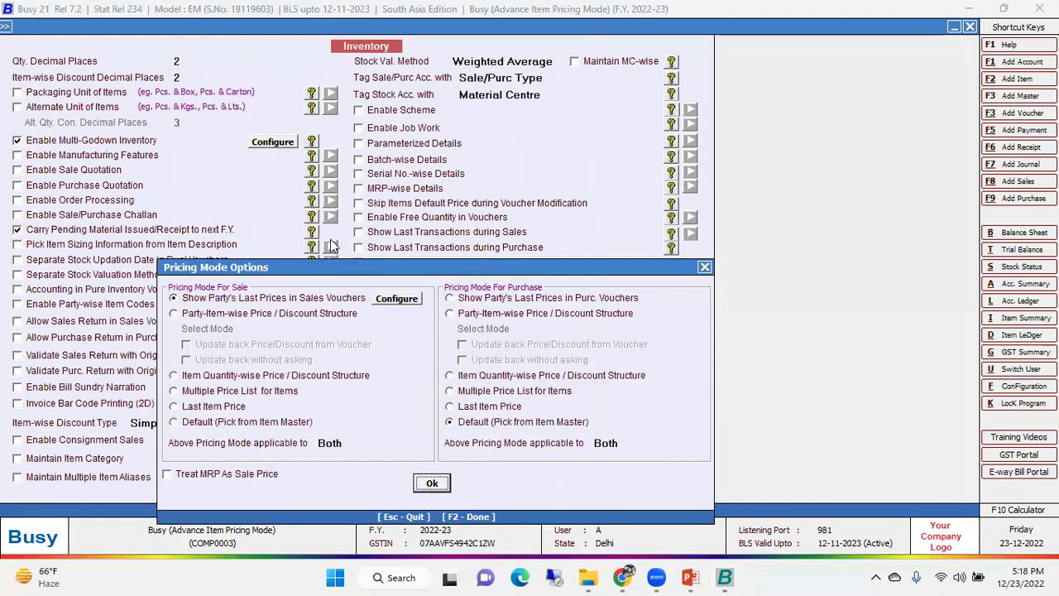
Set the sale pricing mode to Party-Item-wise Price / Discount Structure with Mixed Mode, and save the inventory configuration
left_click(226, 315)
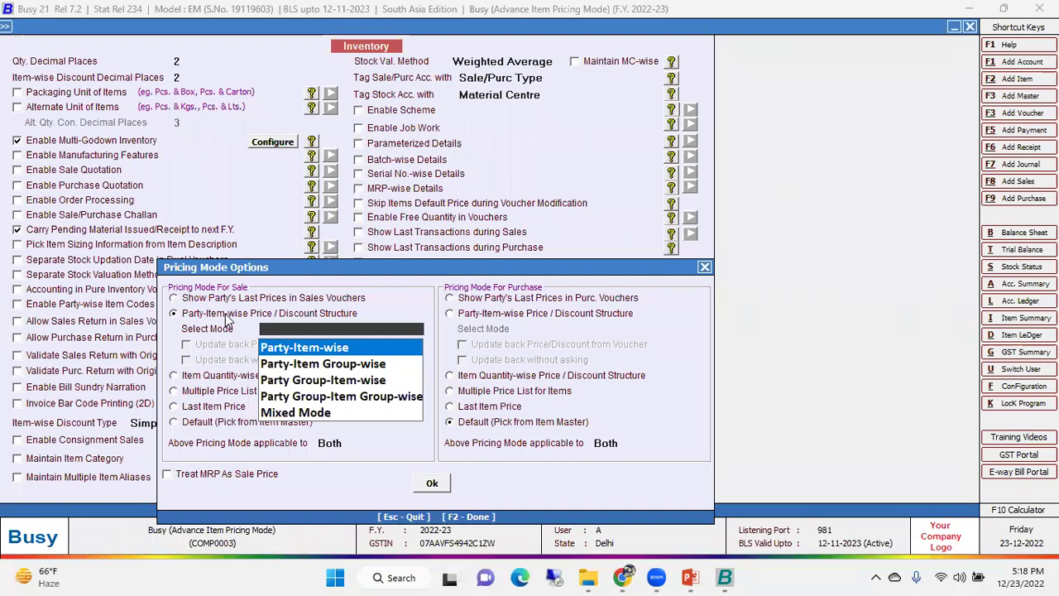
key("Down")
key("Down")
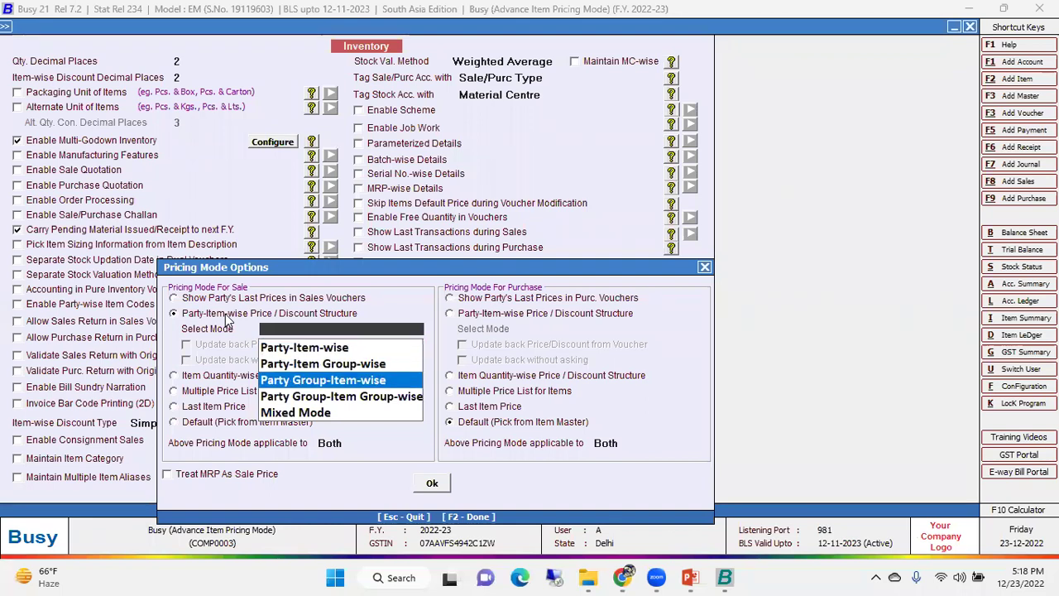
key("Down")
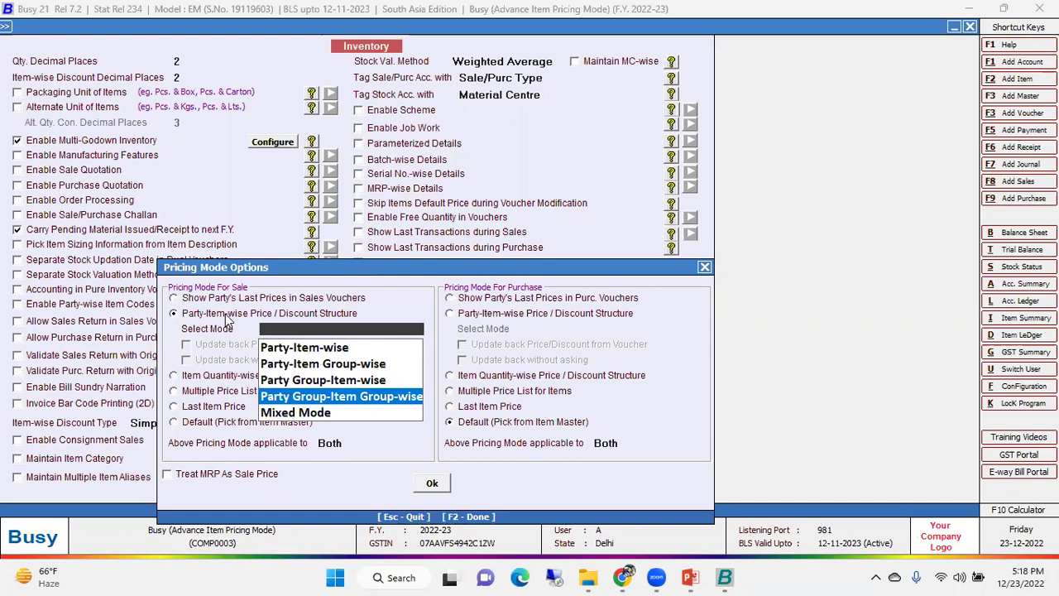
key("Down")
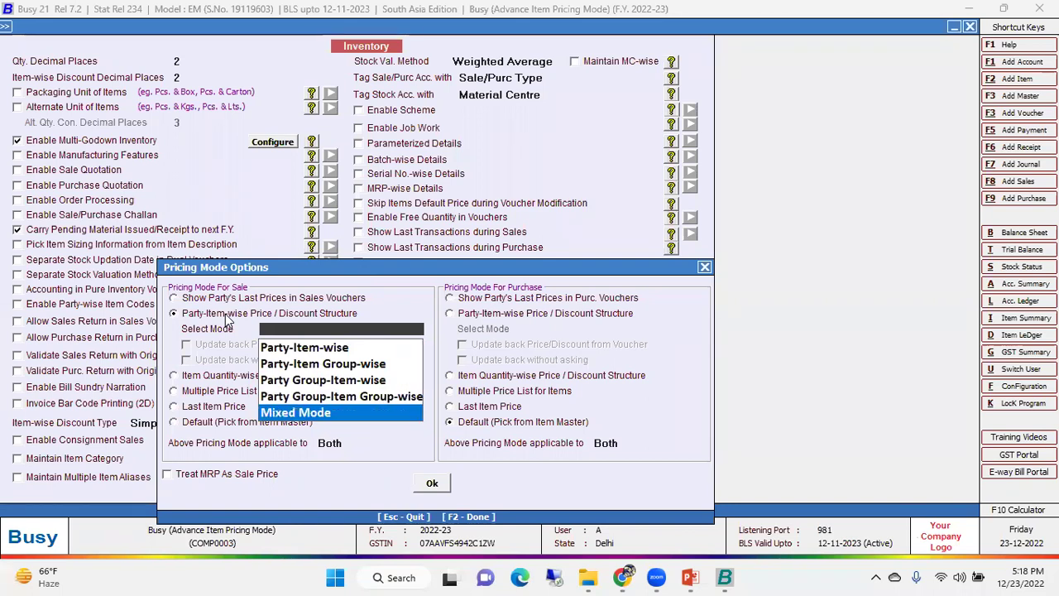
key("Return")
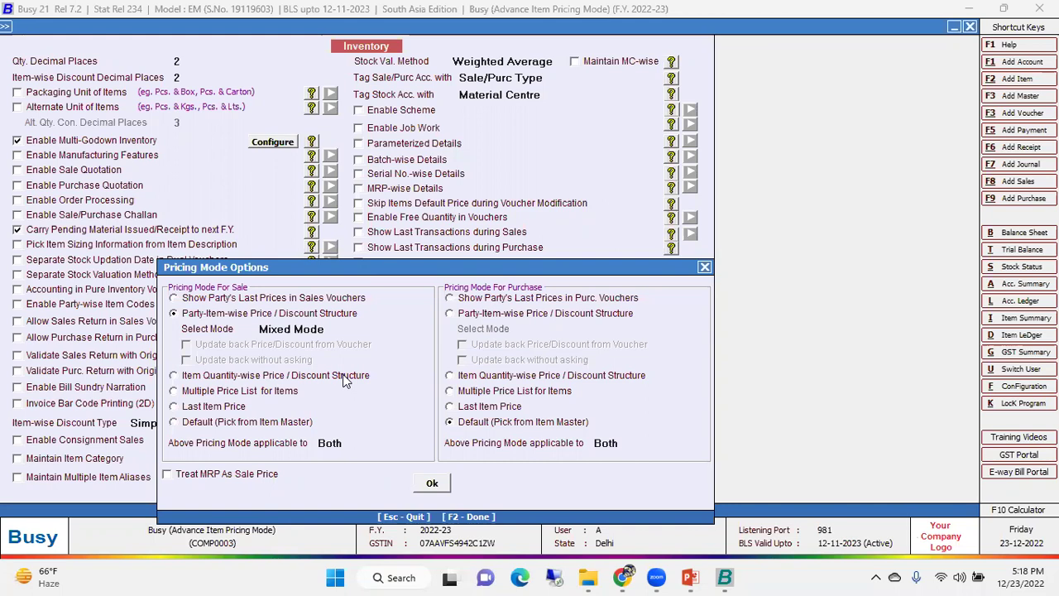
left_click(432, 484)
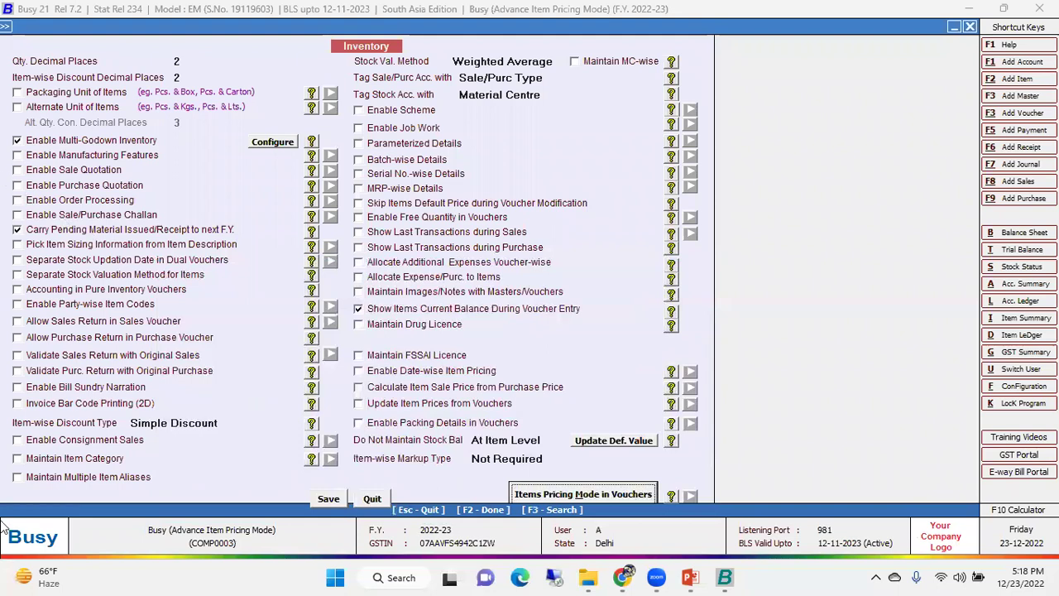
key("F2")
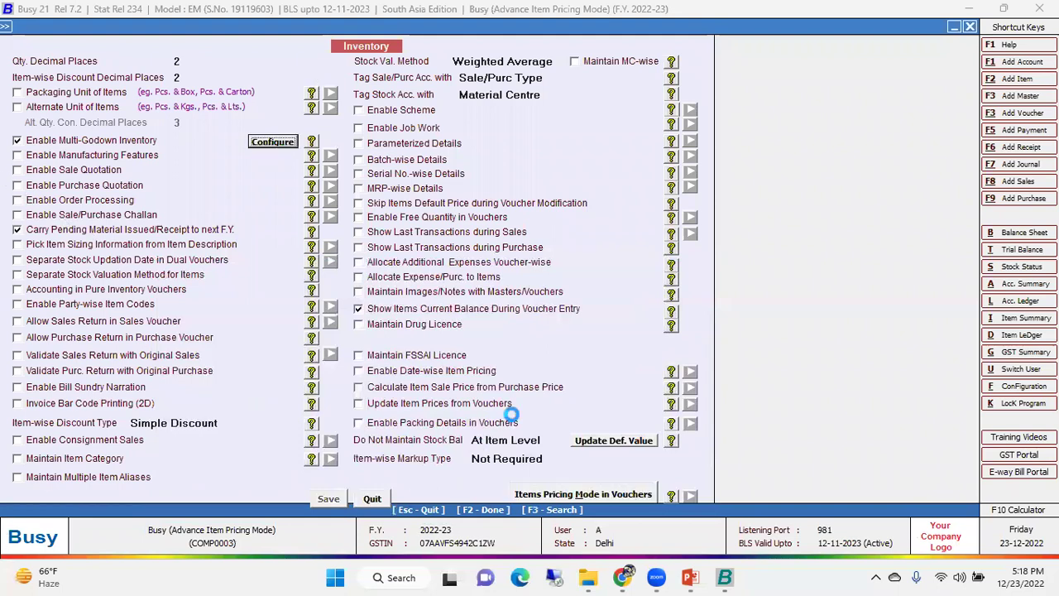
key("Escape")
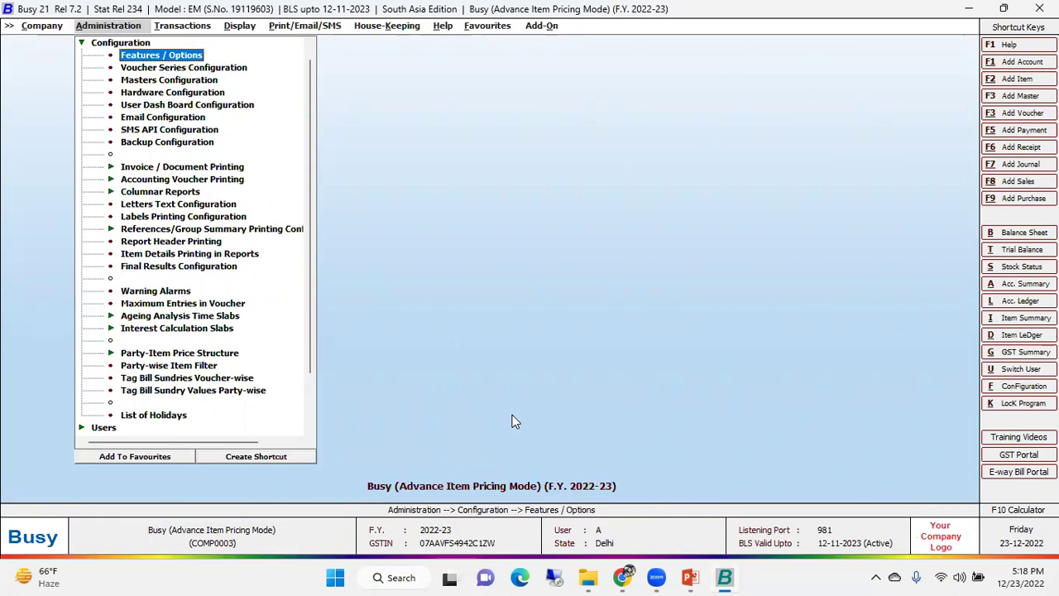
Open the party-item price structure configuration for sales
key("Down")
key("Down")
key("Down")
key("Down")
key("Down")
key("Down")
key("Down")
key("Down")
key("Down")
key("Down")
key("Down")
key("Down")
key("Down")
key("Down")
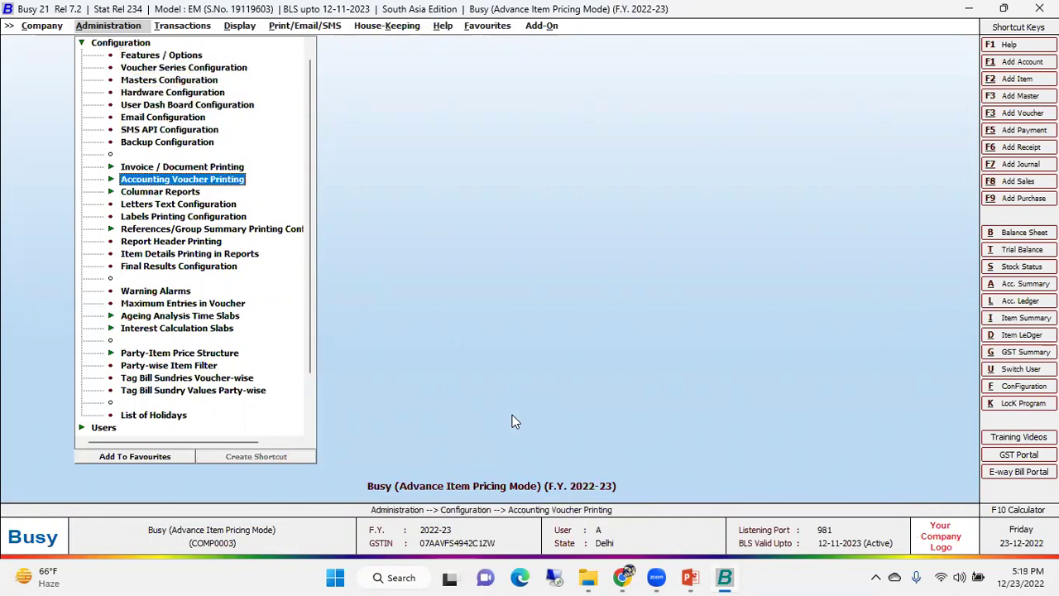
key("Down")
key("Down")
key("Down")
key("Down")
key("Down")
key("Down")
key("Down")
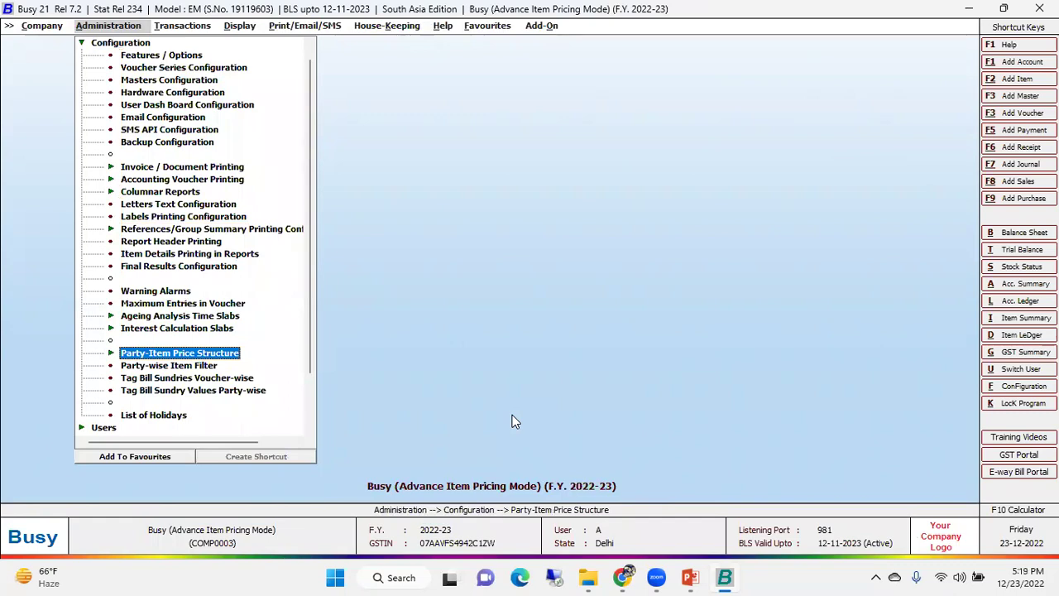
key("Return")
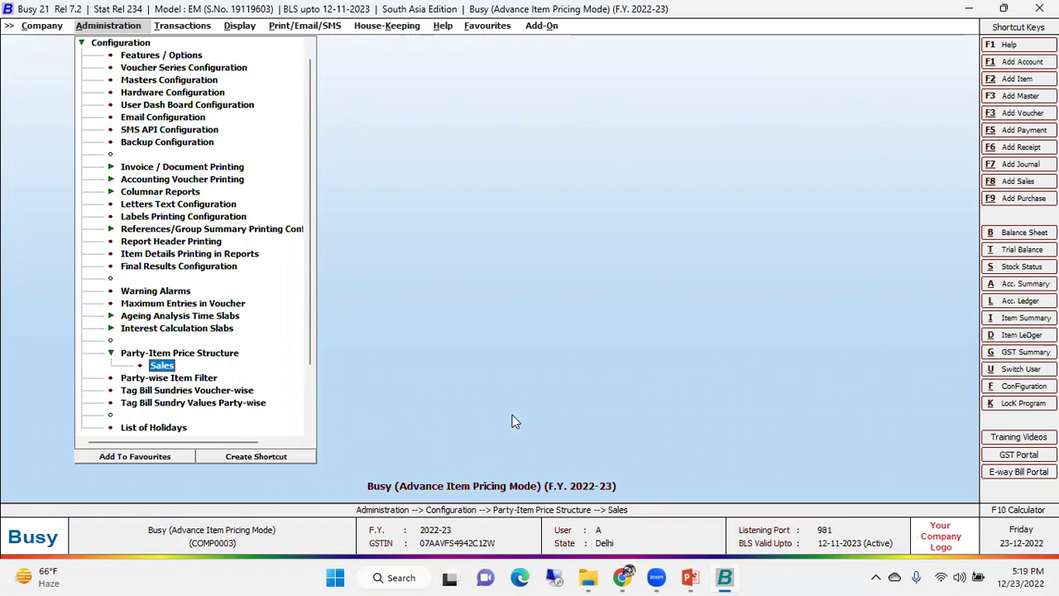
key("Return")
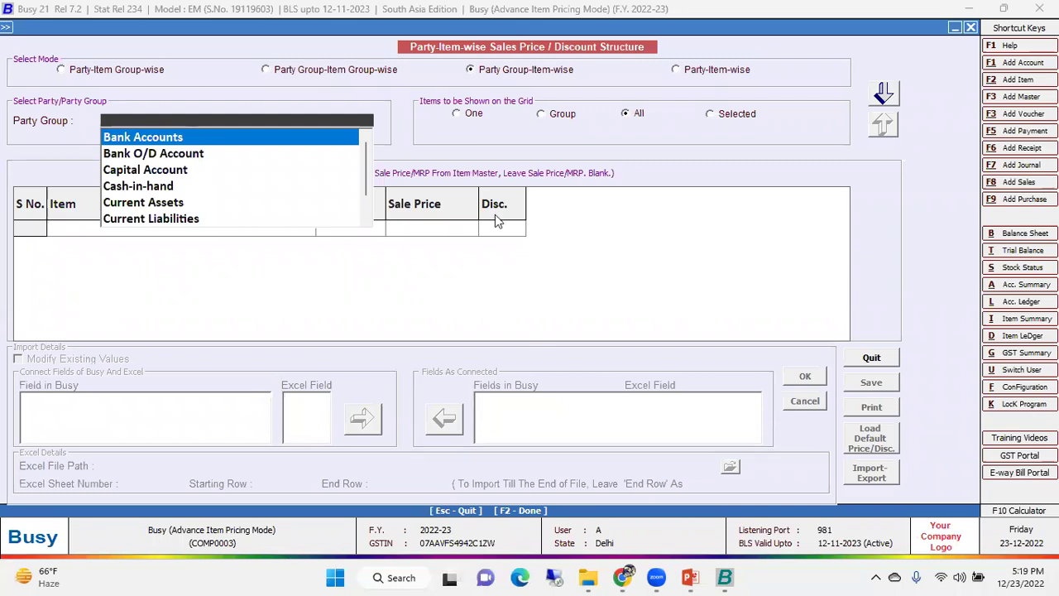
Choose the Party-Item Group-wise mode and select Delhi Sales Corporations as the party
left_click(93, 73)
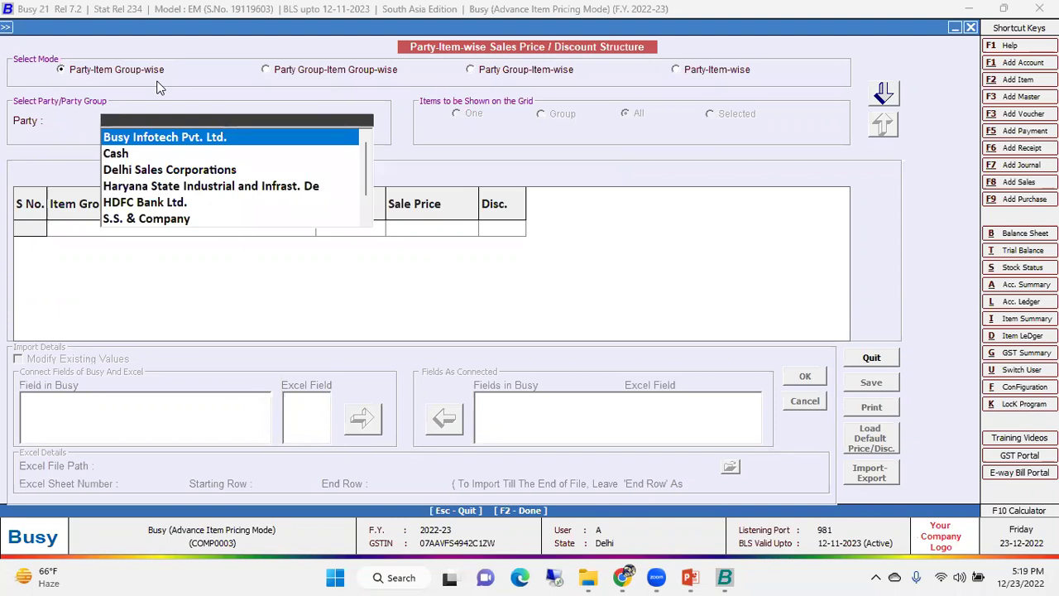
key("Down")
key("Up")
key("Down")
key("Down")
key("Up")
key("Up")
key("Down")
key("Down")
key("Return")
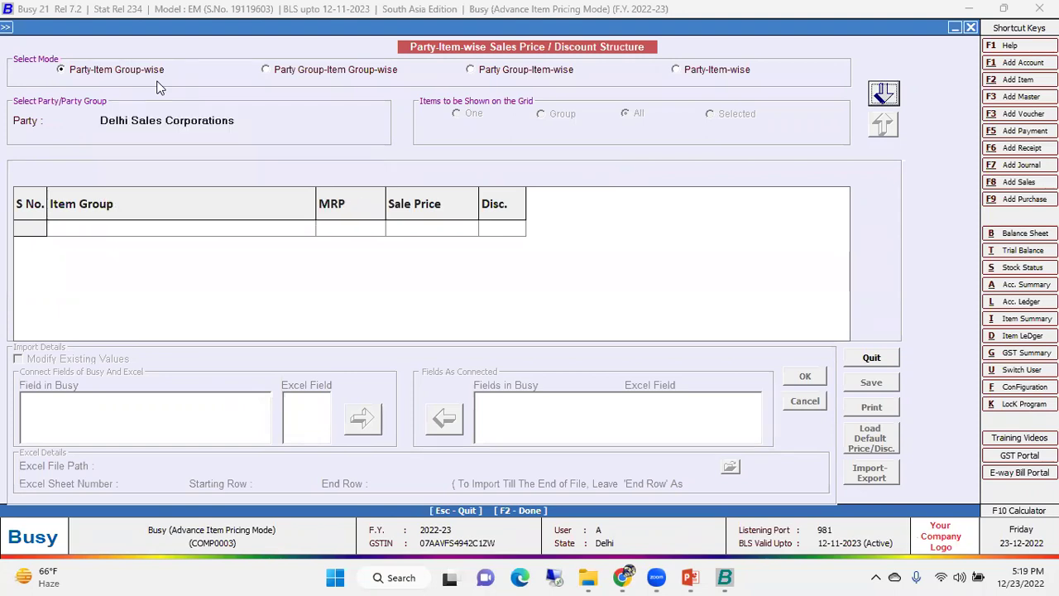
Load all item groups into the sales price and discount grid for Delhi Sales Corporations
left_click(884, 94)
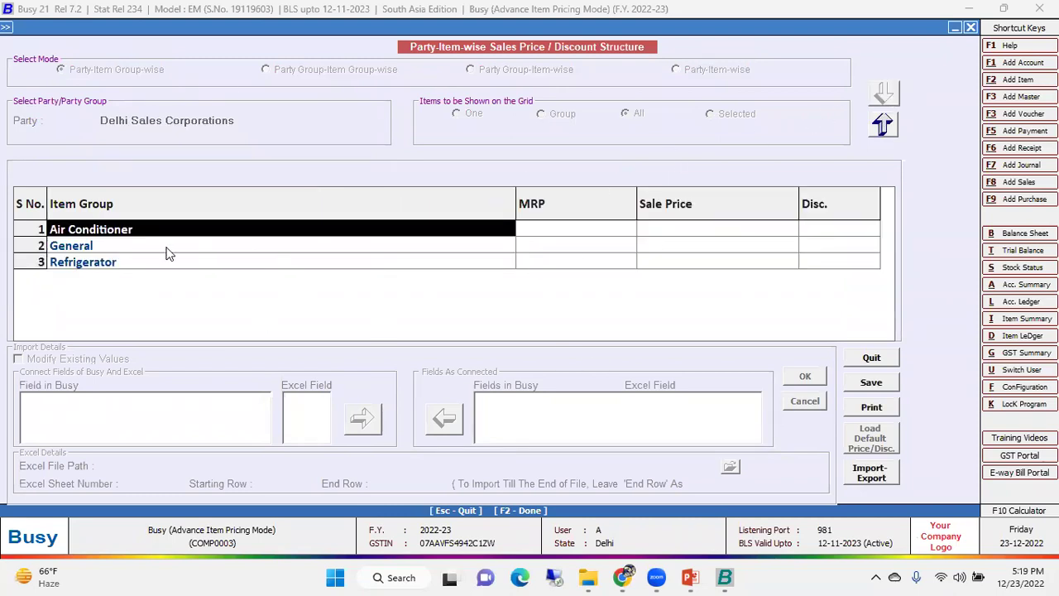
left_click(105, 265)
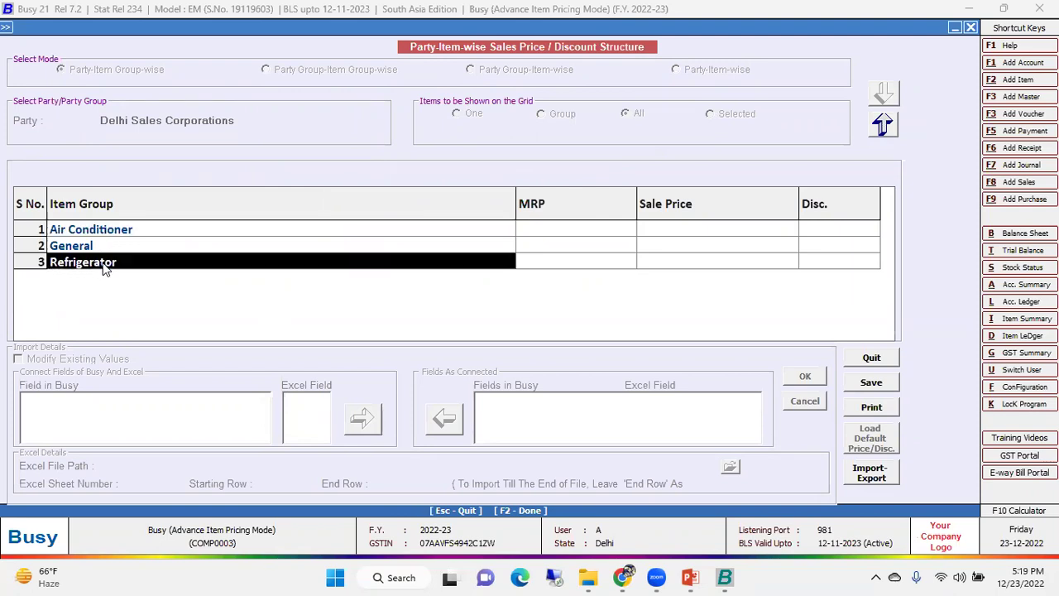
left_click(103, 263)
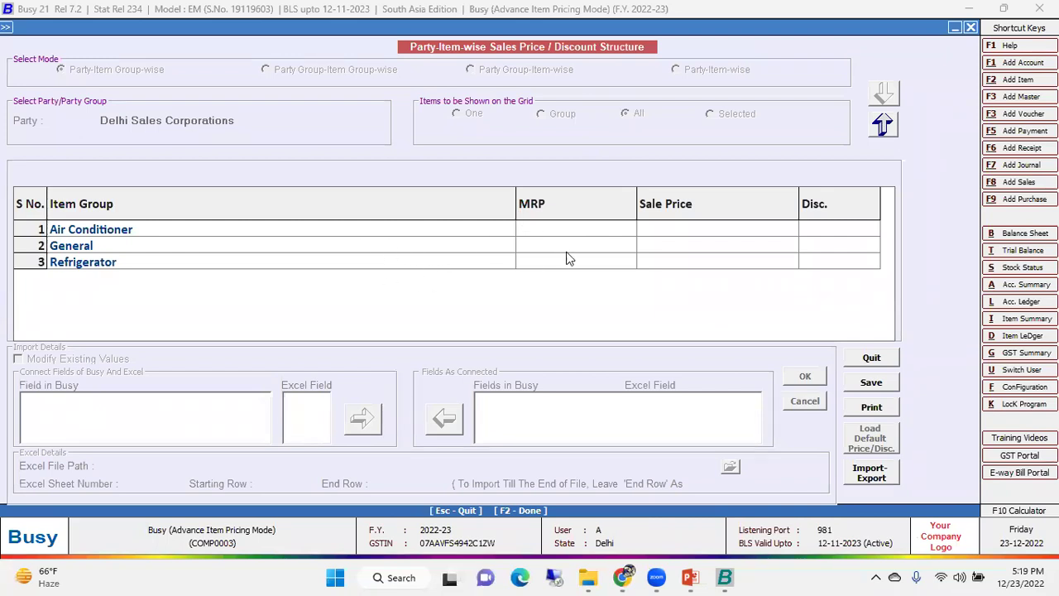
Set the discount of the Air Conditioner item group to 10 and save the price structure
left_click(601, 236)
key("Return")
key("Return")
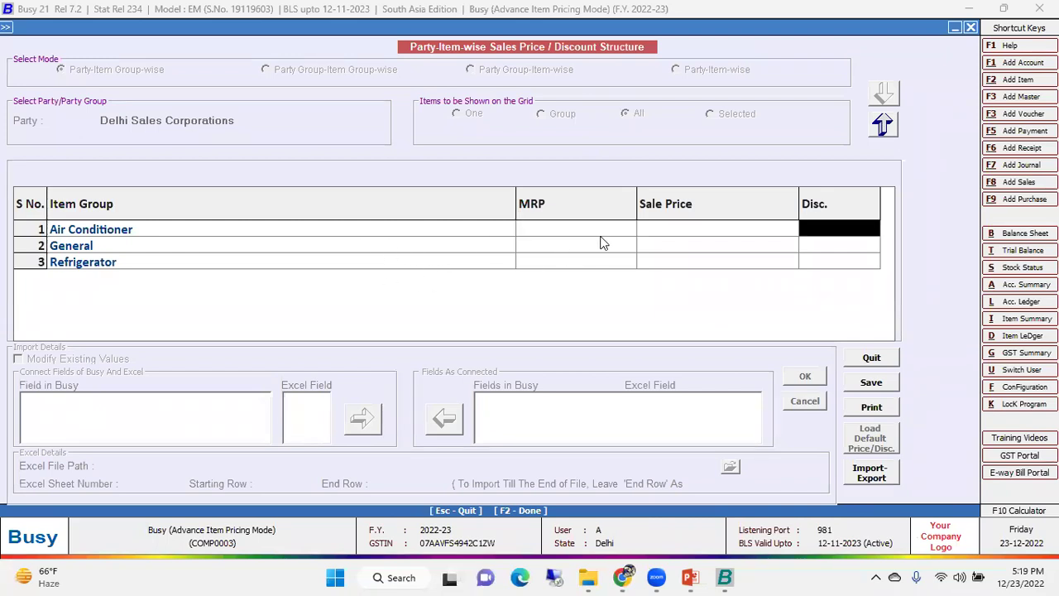
key("Down")
key("Left")
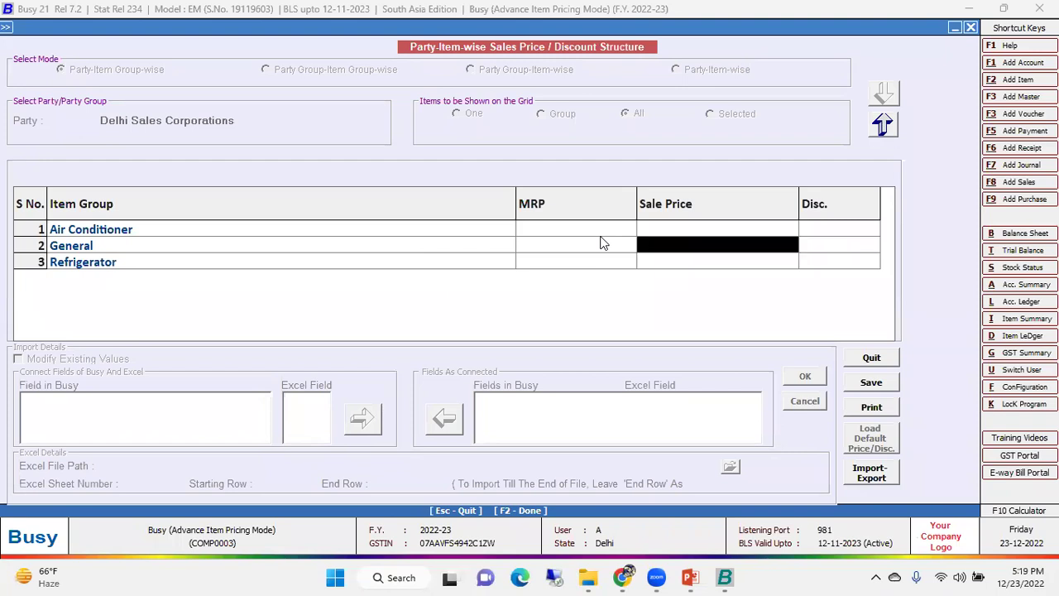
key("Up")
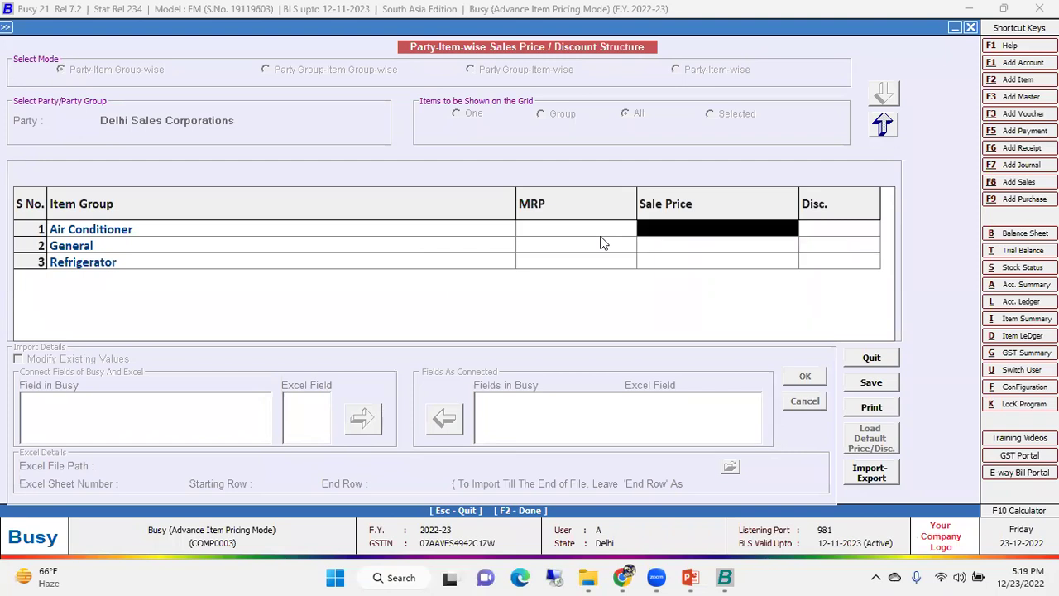
key("Right")
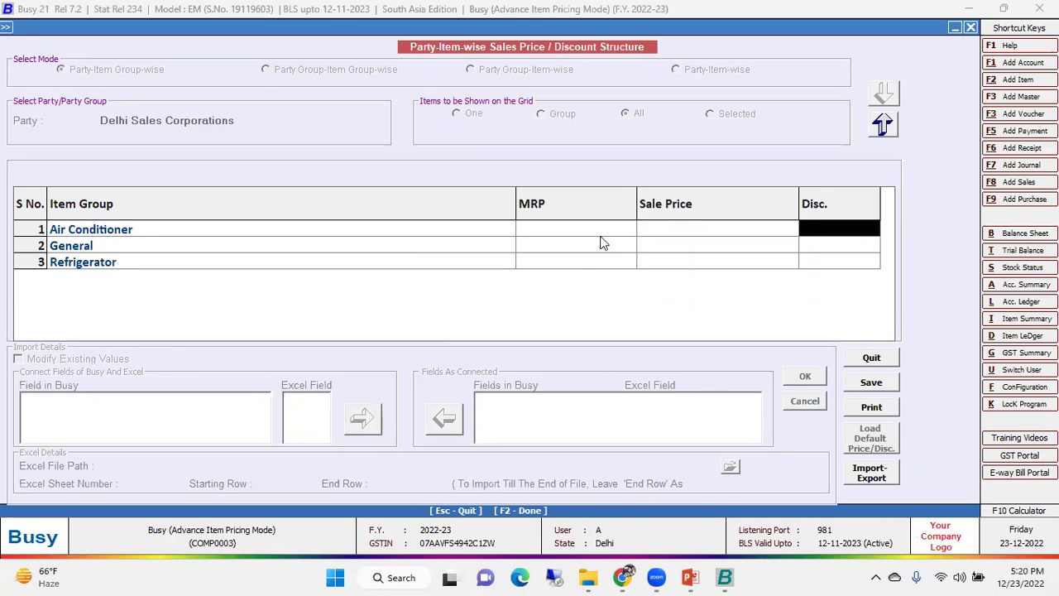
type("10")
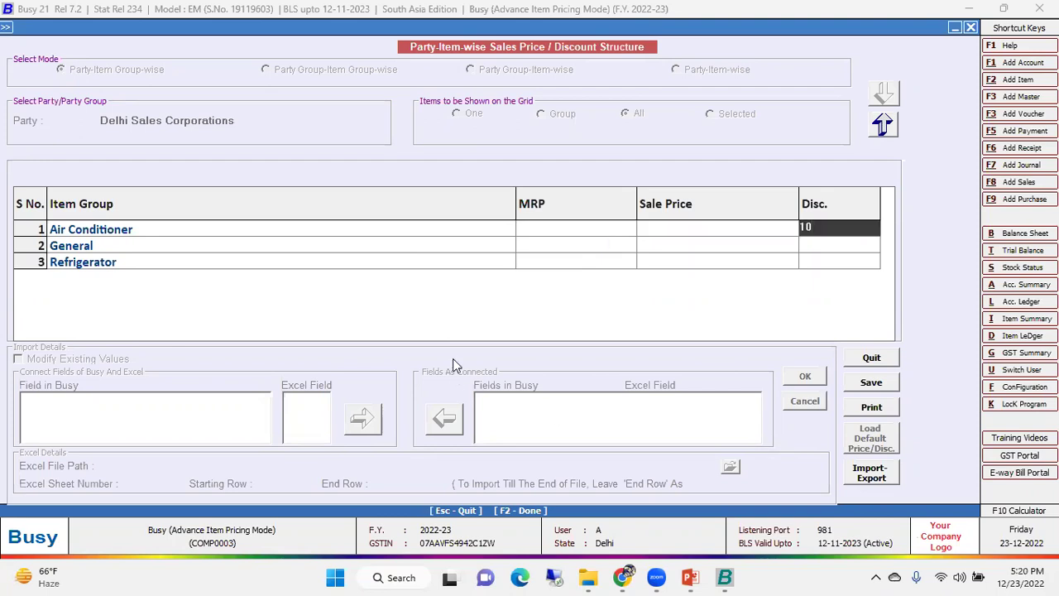
left_click(871, 385)
Quit the price structure configuration and start a new sales voucher
key("Escape")
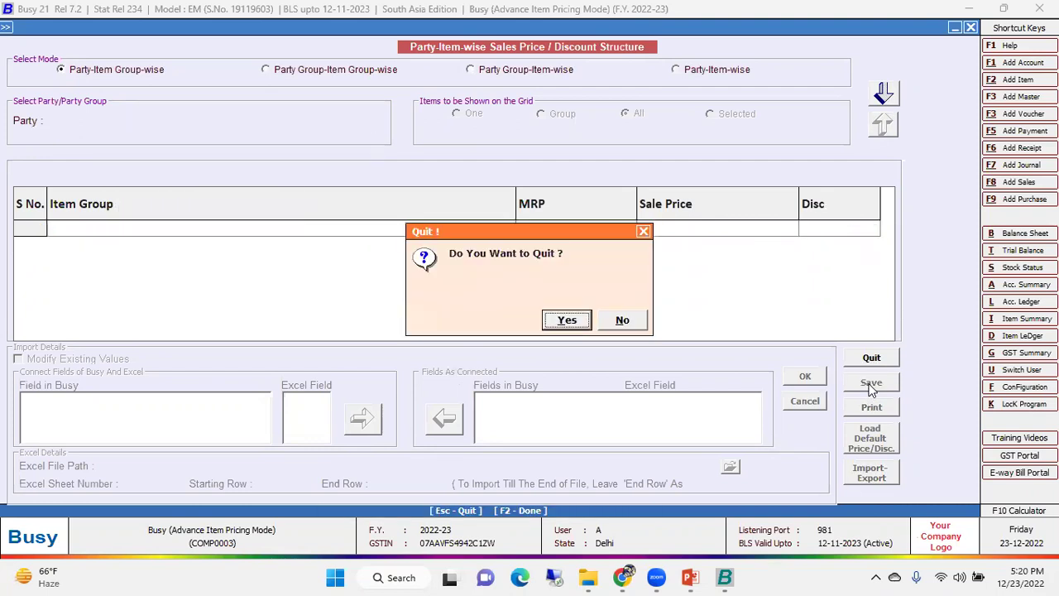
key("Return")
key("Right")
key("Return")
key("Return")
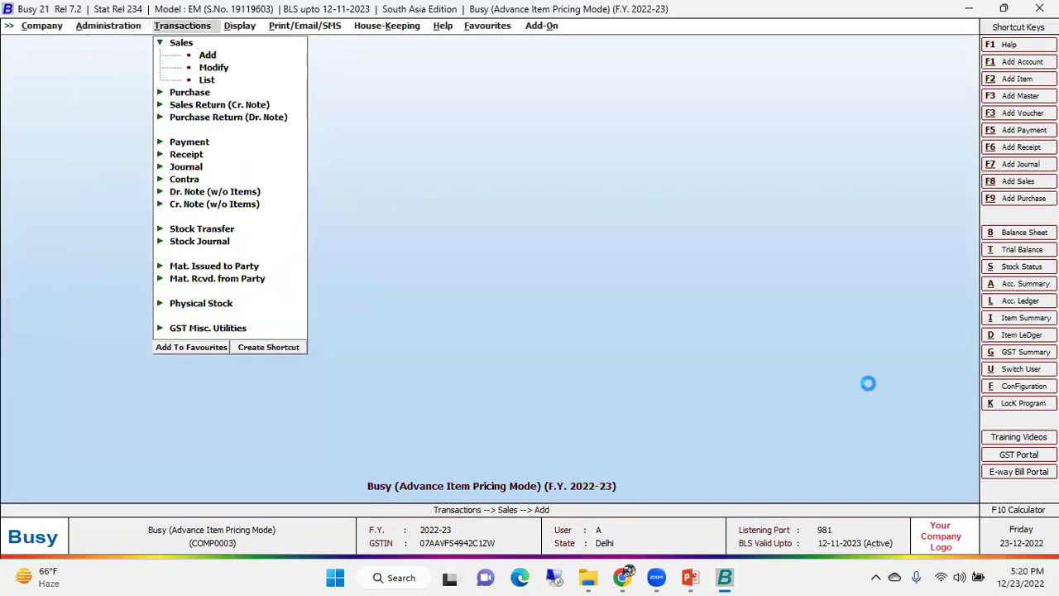
Fill in the voucher header with Busy Infotech Pvt. Ltd. as the party and Main Store as the material centre
key("Return")
key("Down")
key("Down")
key("Up")
key("Up")
key("Return")
key("Return")
Enter L.G. Refrigerator Double Door as the first item, and replace it with L.G. Window A/c 1.5 Ton
key("Down")
key("Up")
key("Down")
key("Up")
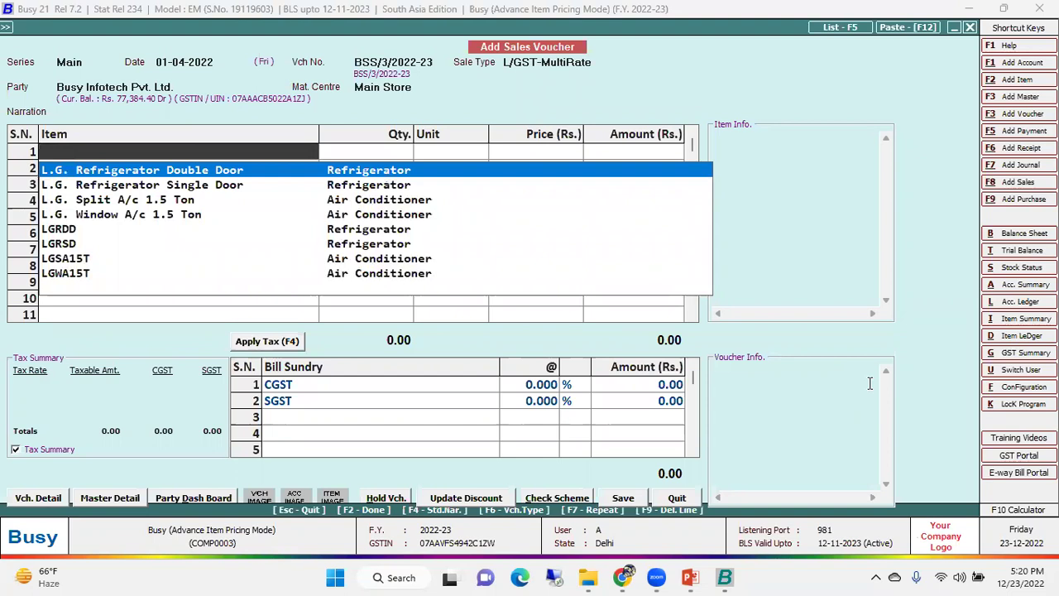
key("Return")
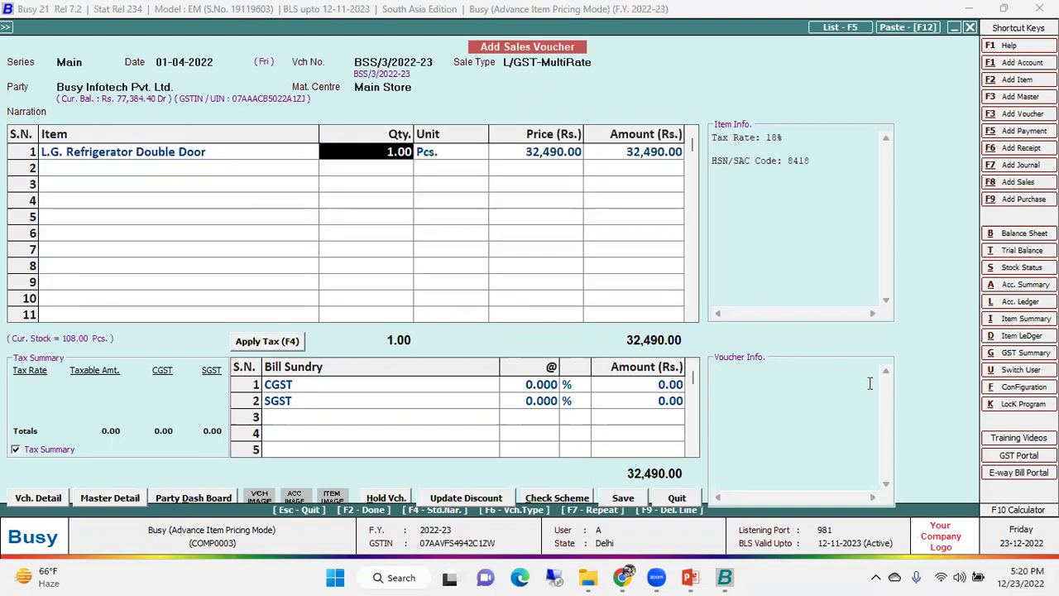
key("shift+Tab")
key("Down")
key("Down")
key("Down")
key("Down")
key("Up")
key("Return")
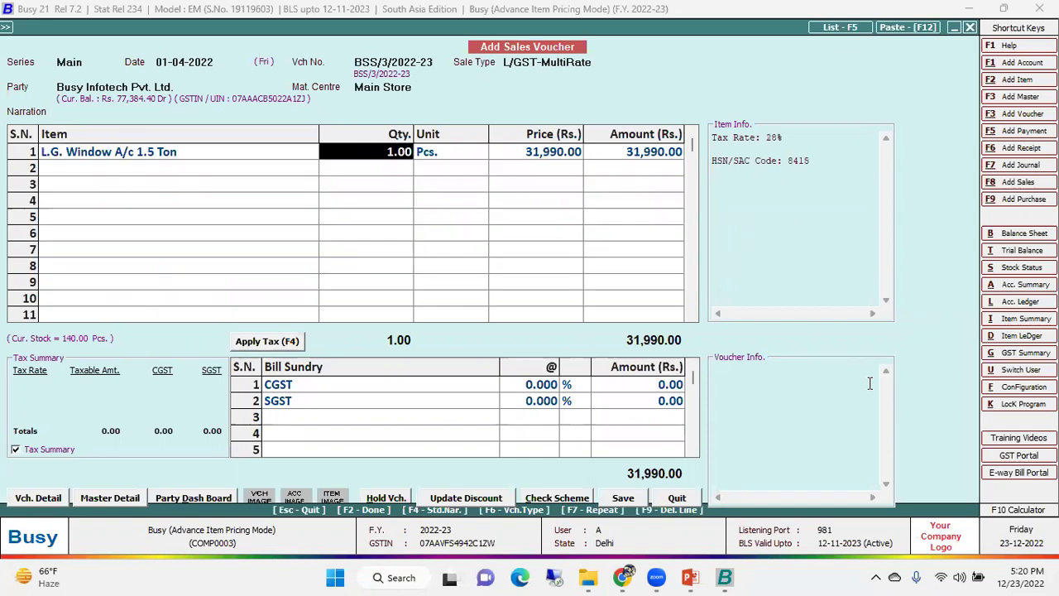
Check the price and discount details of L.G. Window A/c 1.5 Ton for Busy Infotech Pvt. Ltd
key("Return")
key("Return")
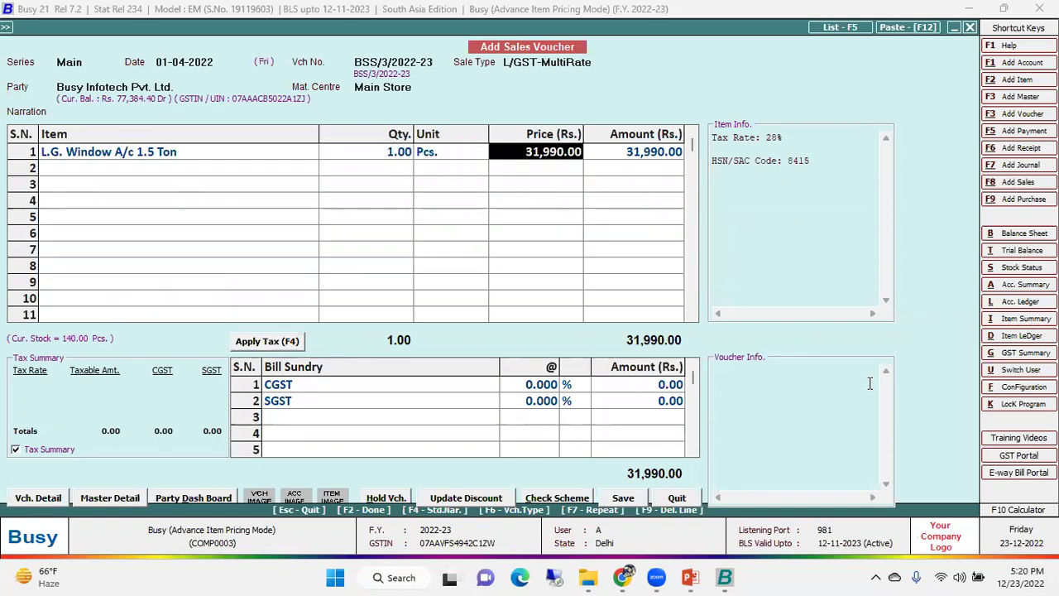
key("shift+Tab")
key("shift+Tab")
key("Return")
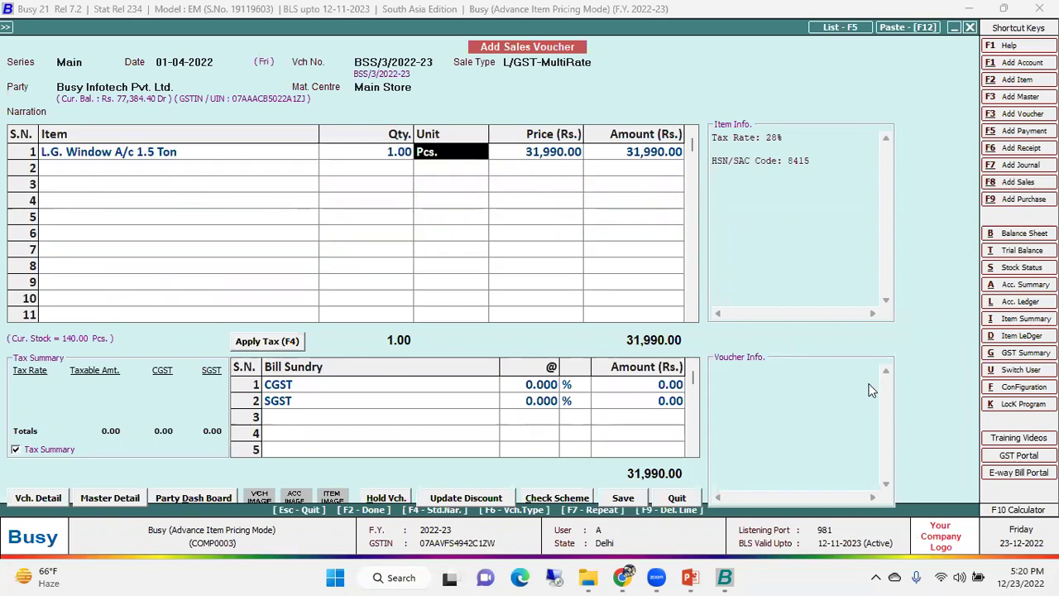
key("Return")
key("Return")
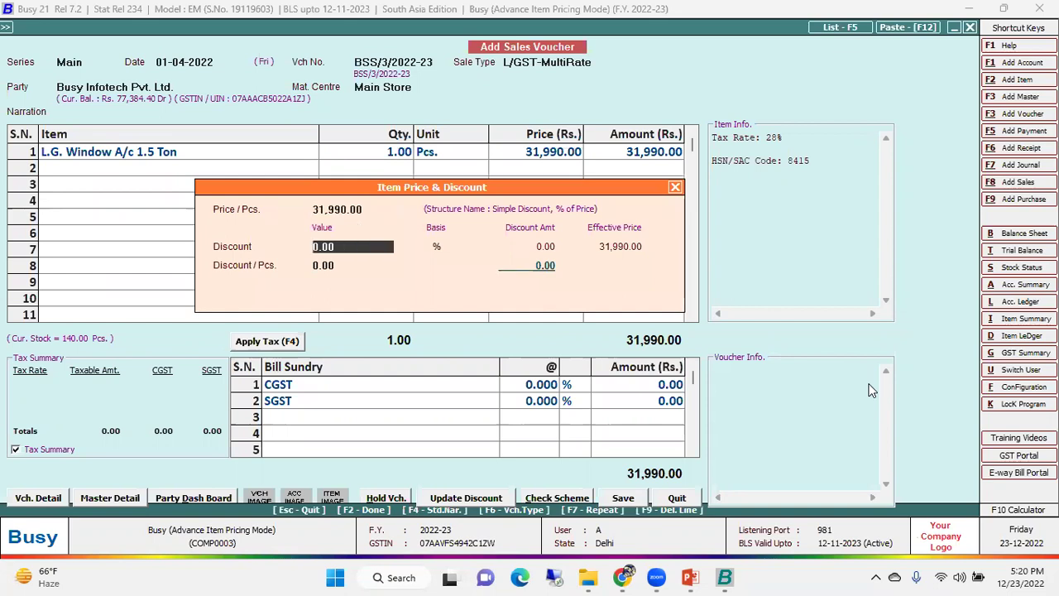
Change the voucher's party to Delhi Sales Corporations and open the price and discount details of the air conditioner line
key("Escape")
key("Escape")
key("Escape")
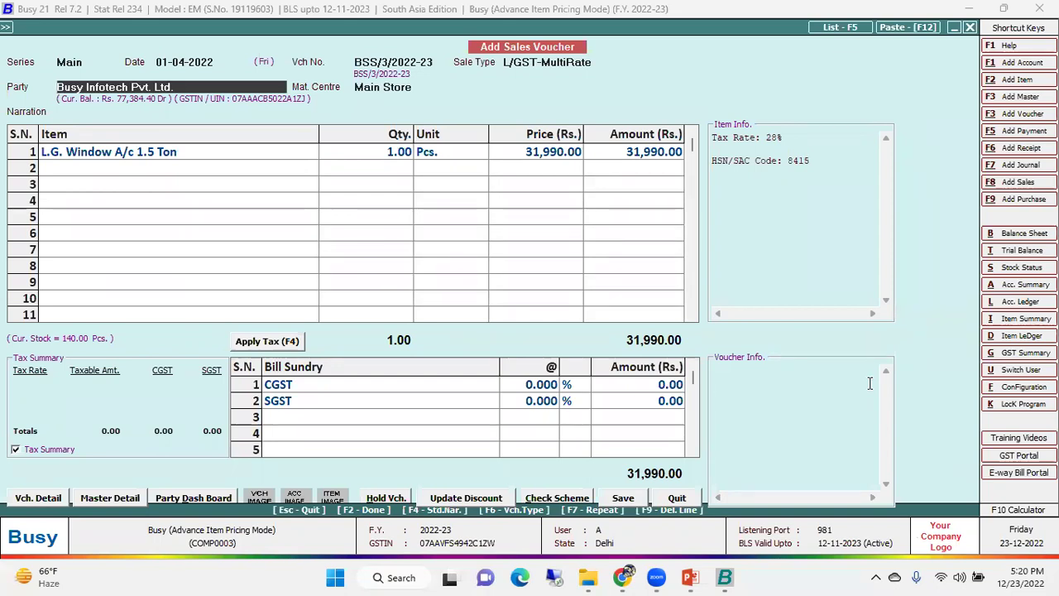
type("delhi")
key("Return")
key("Return")
key("Return")
key("Return")
key("Return")
key("Return")
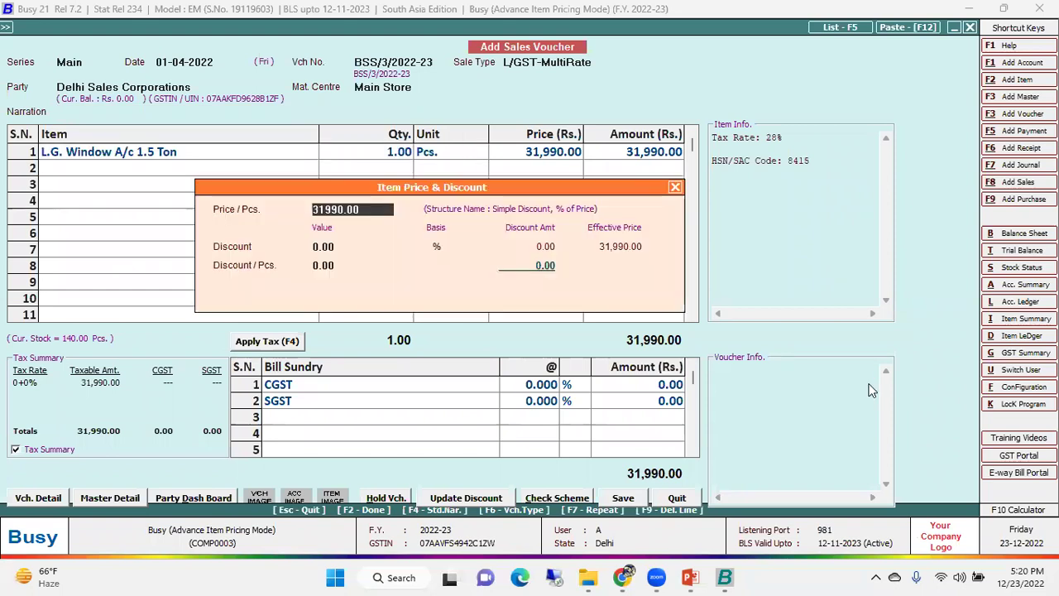
Close the price details and delete the L.G. Window A/c 1.5 Ton line from the voucher
key("Escape")
key("Left")
key("Left")
key("Left")
key("F9")
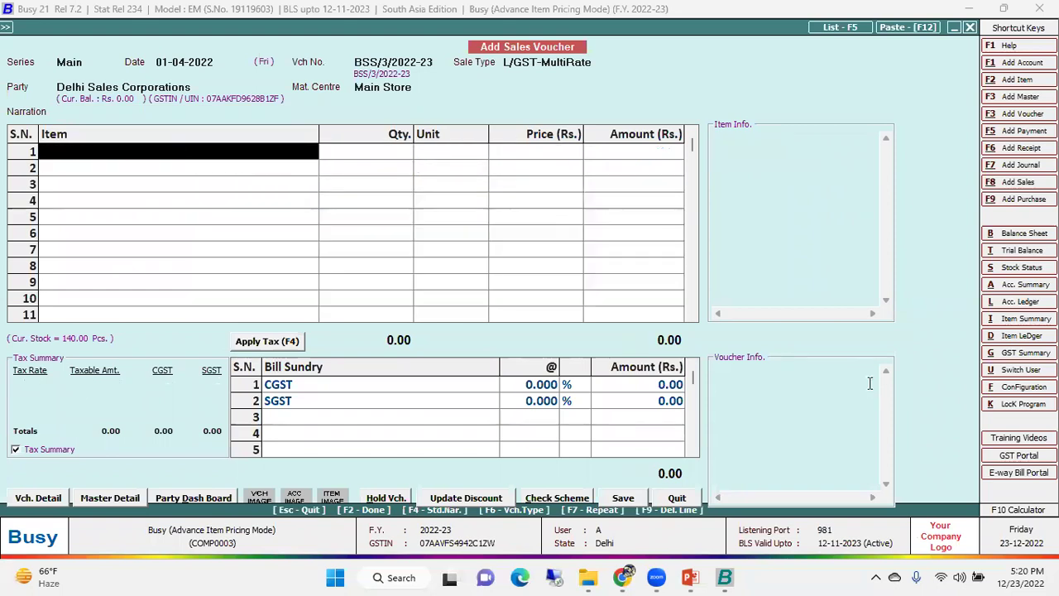
Enter L.G. Split A/c 1.5 Ton as the item and open its price and discount details
key("Return")
key("Down")
key("Down")
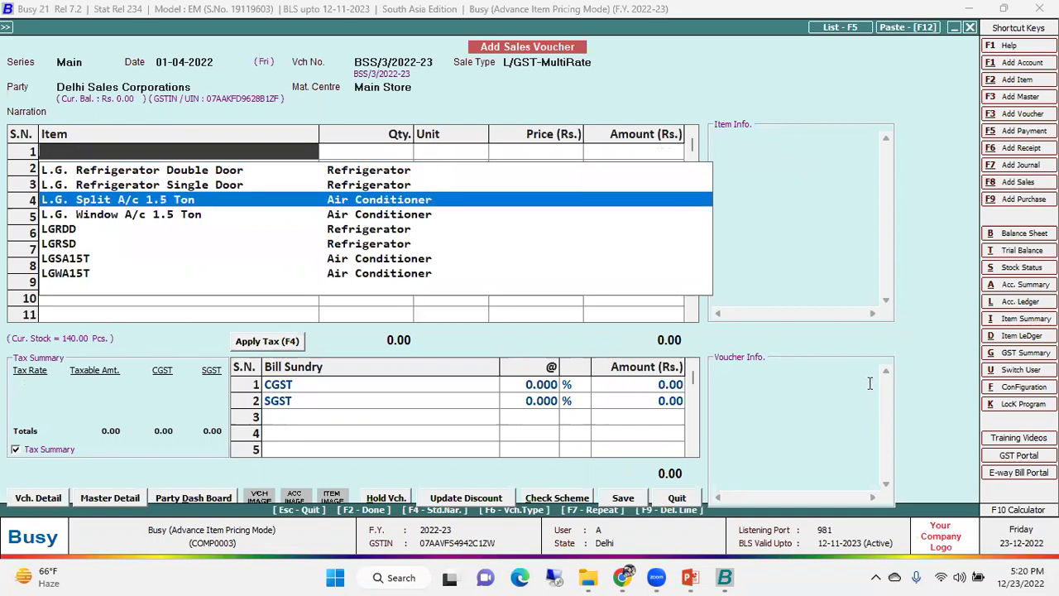
key("Return")
key("Return")
key("Return")
key("Return")
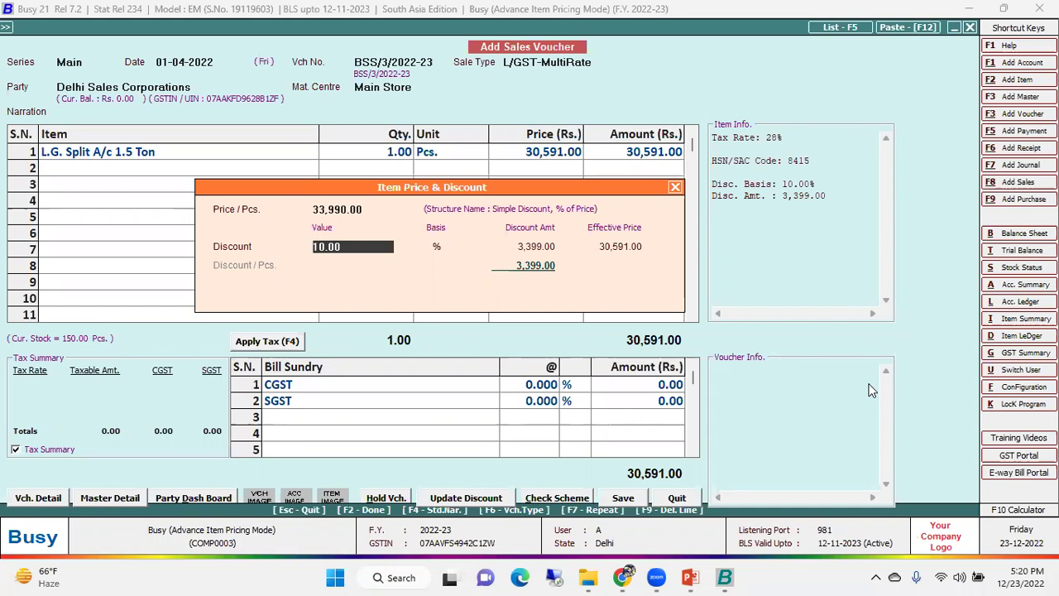
Close the price details and quit the sales voucher without saving it
key("Return")
key("Escape")
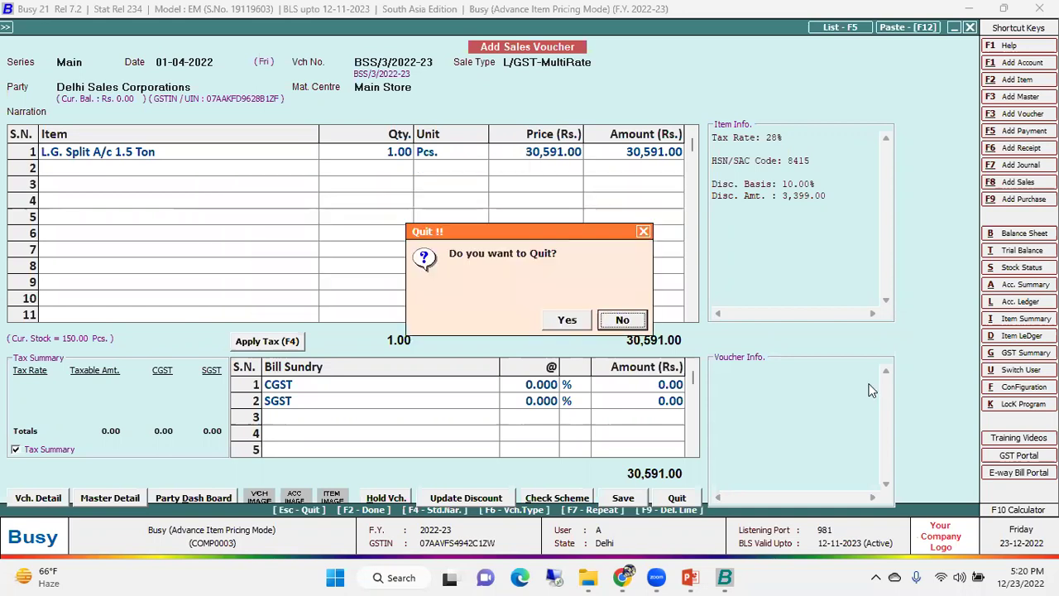
key("Return")
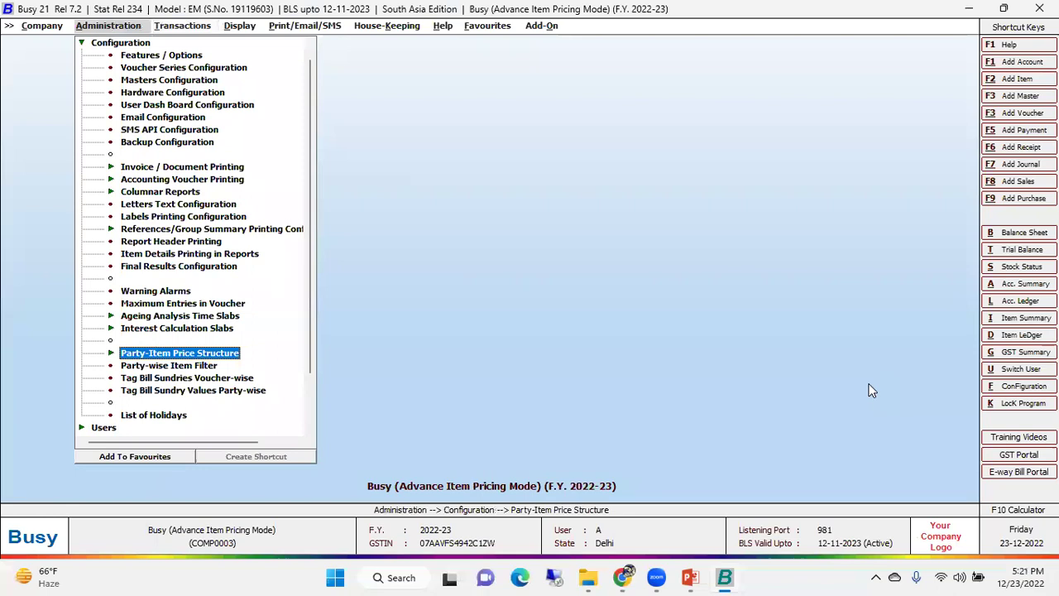
key("Return")
key("Return")
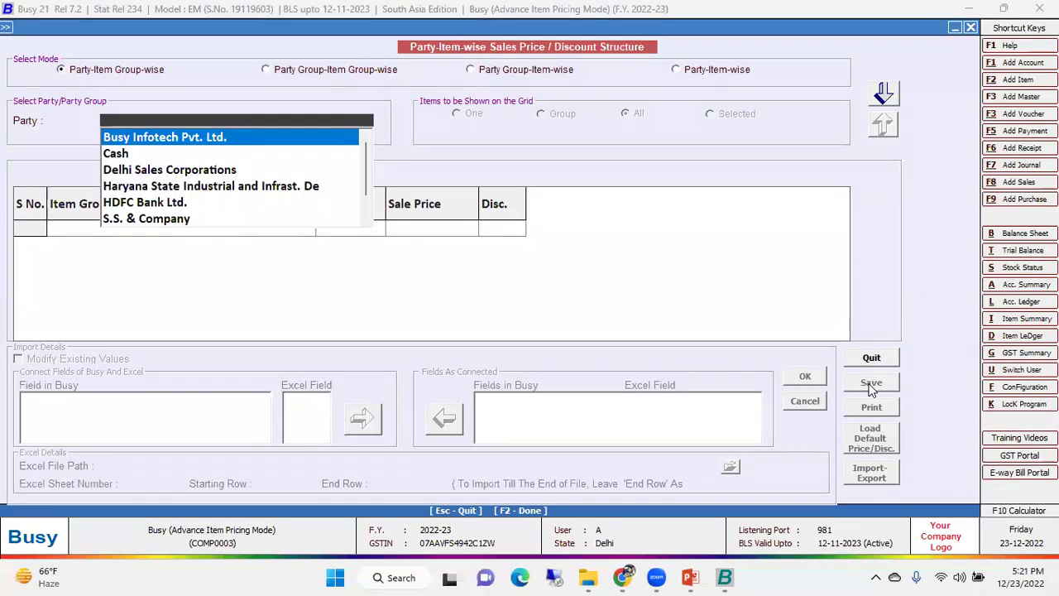
left_click(335, 73)
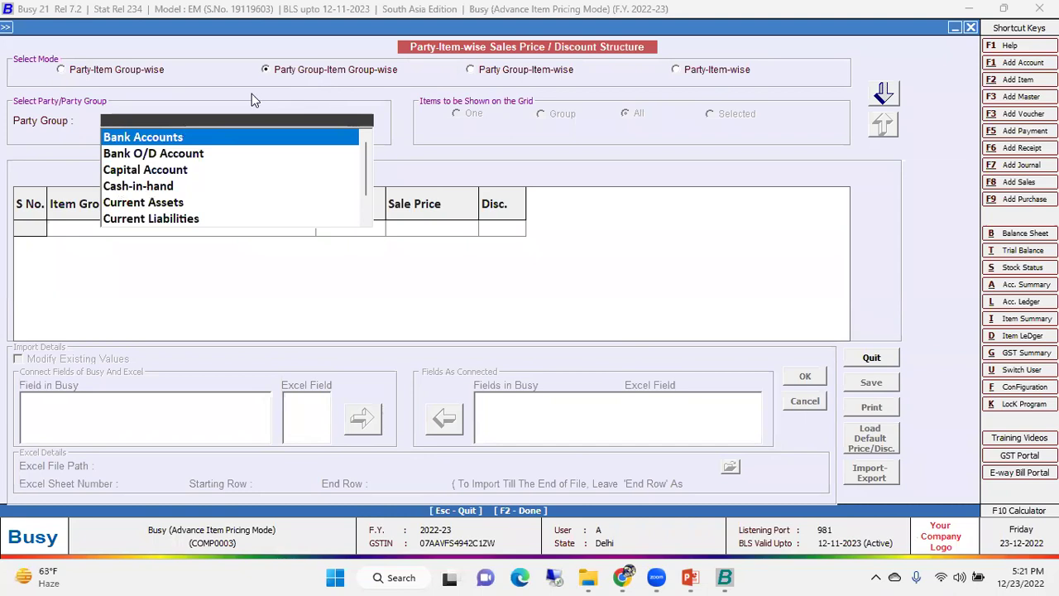
type("de")
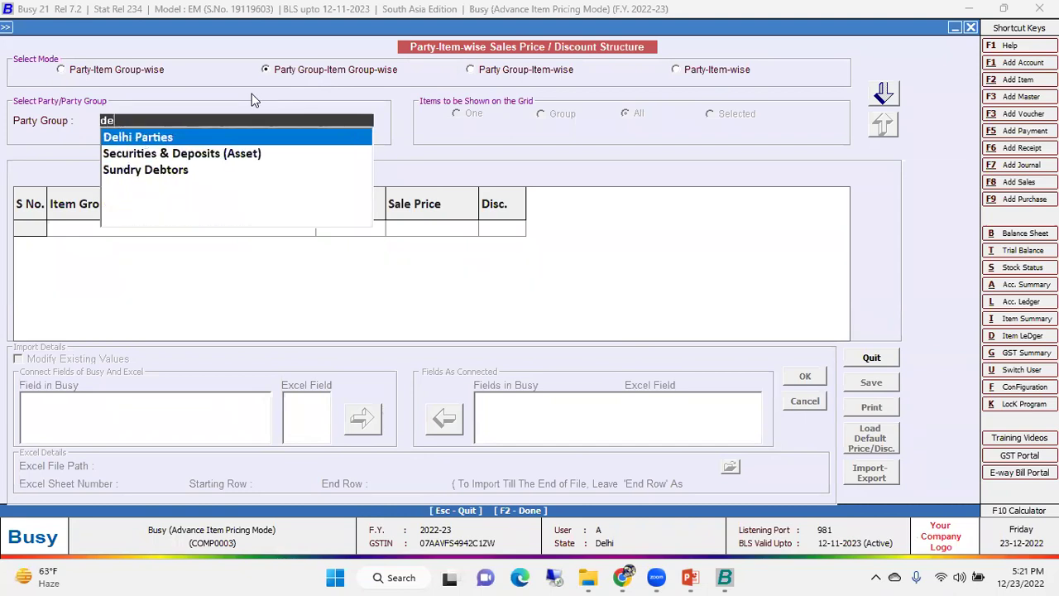
key("Escape")
key("Escape")
key("Escape")
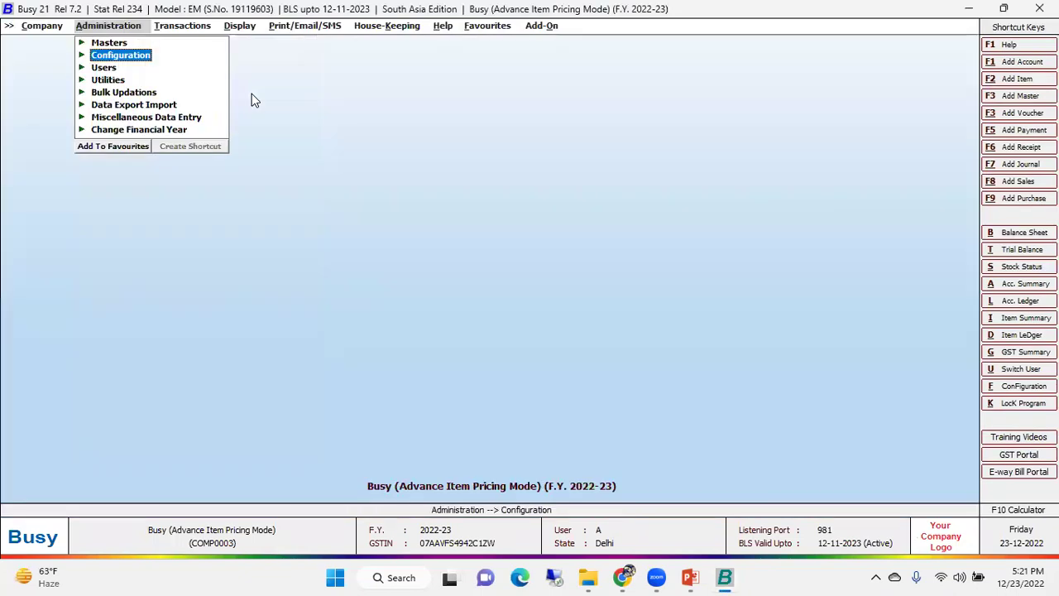
Open the list of account masters in Standard Format
key("Up")
key("Return")
key("Down")
key("Up")
key("Return")
key("Down")
key("Down")
key("Return")
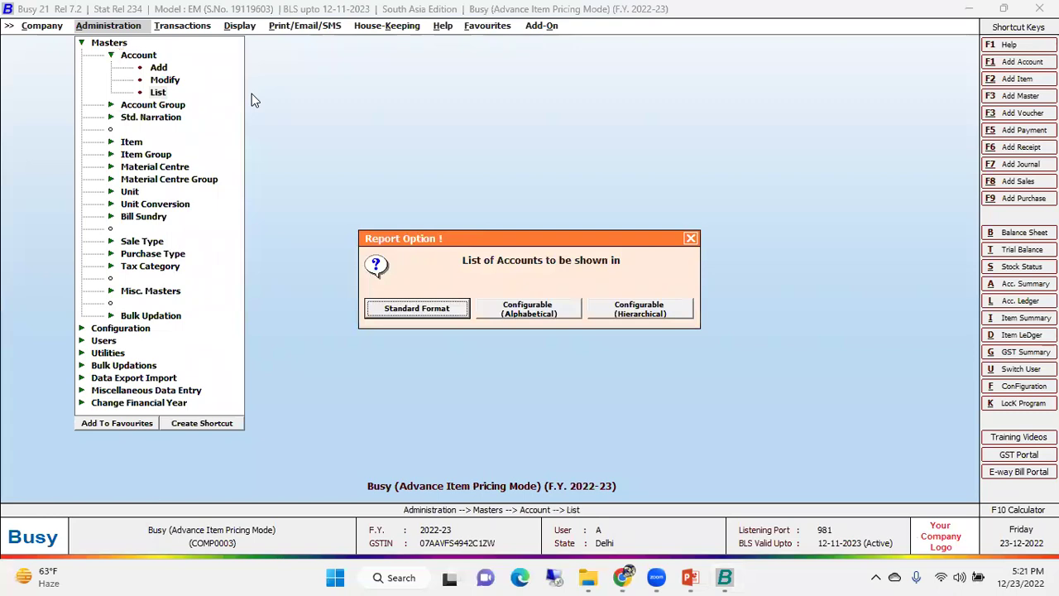
key("Return")
Generate the list of accounts for the Sundry Debtors group with GST details shown
key("Right")
key("Return")
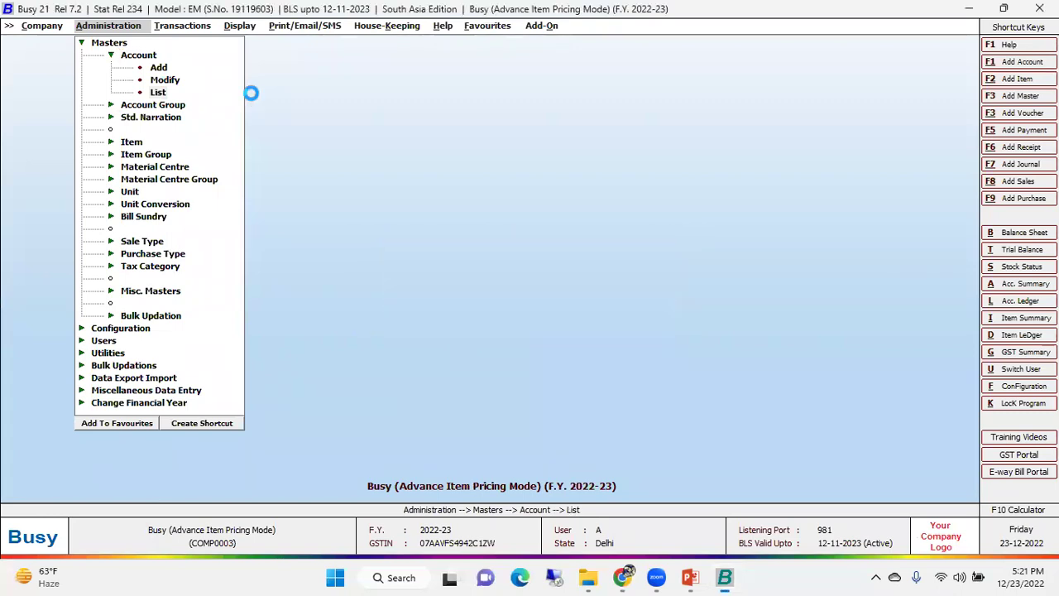
type("de")
key("Down")
key("Down")
key("Return")
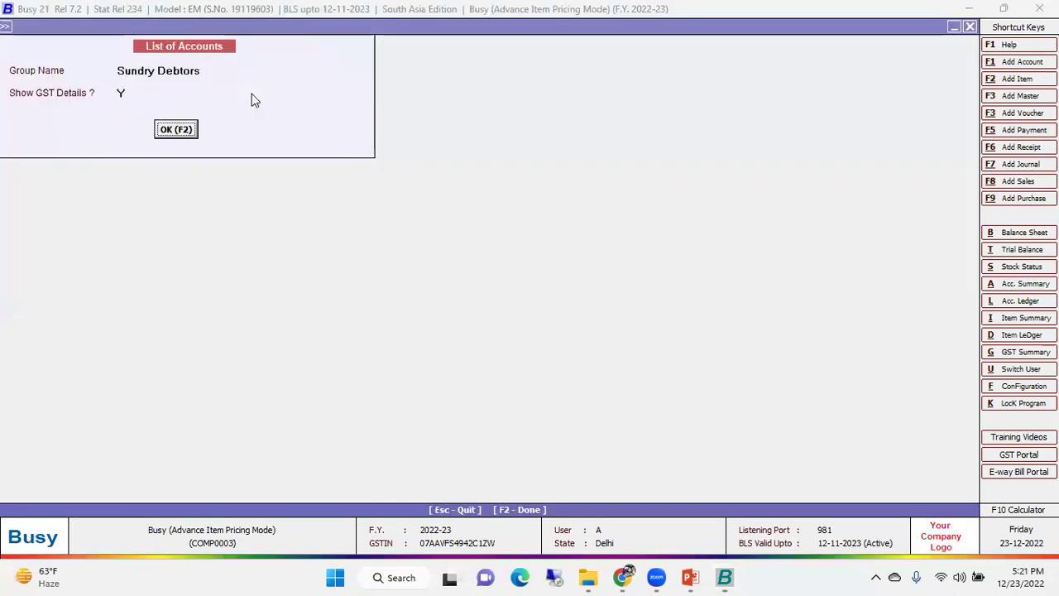
key("F2")
Check the account group in the Busy Infotech Pvt. Ltd. master and return to the account list
key("Down")
key("Down")
key("Up")
key("Up")
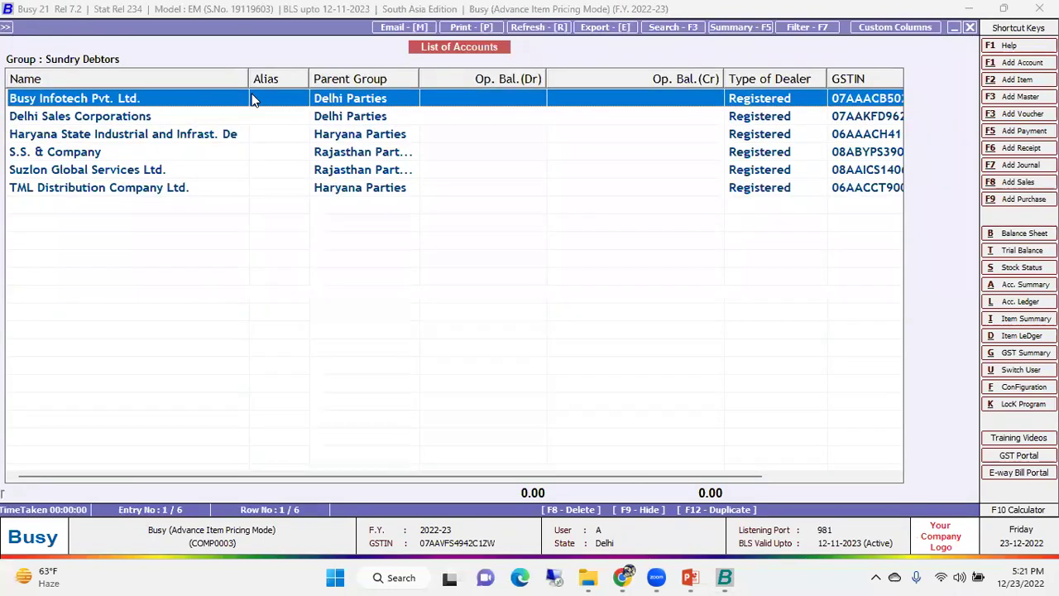
key("Return")
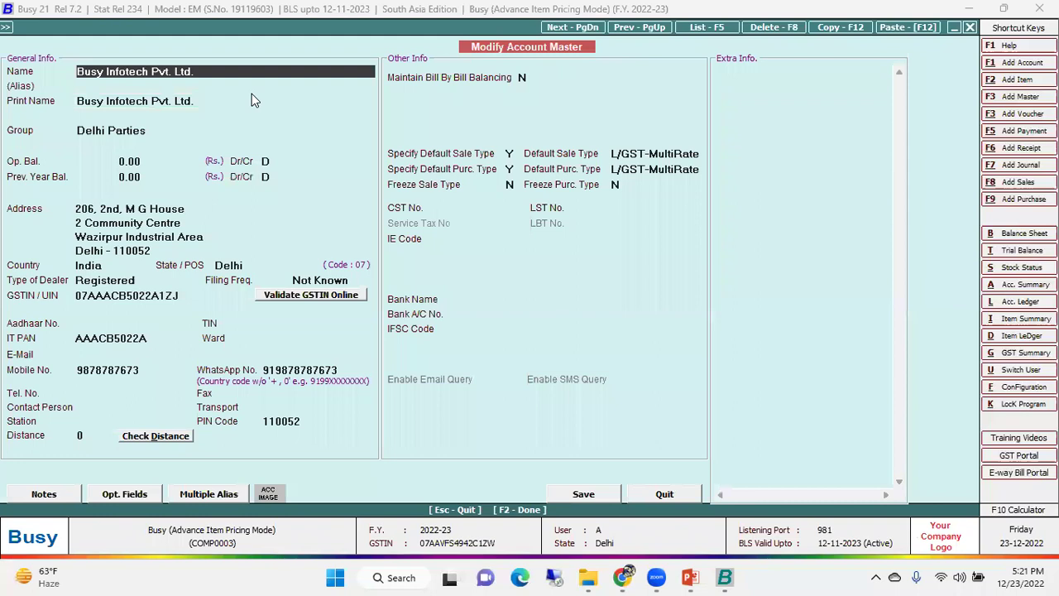
key("Escape")
Check the account group in the Haryana State Industrial and Infrast. De master and return to the account list
key("Down")
key("Down")
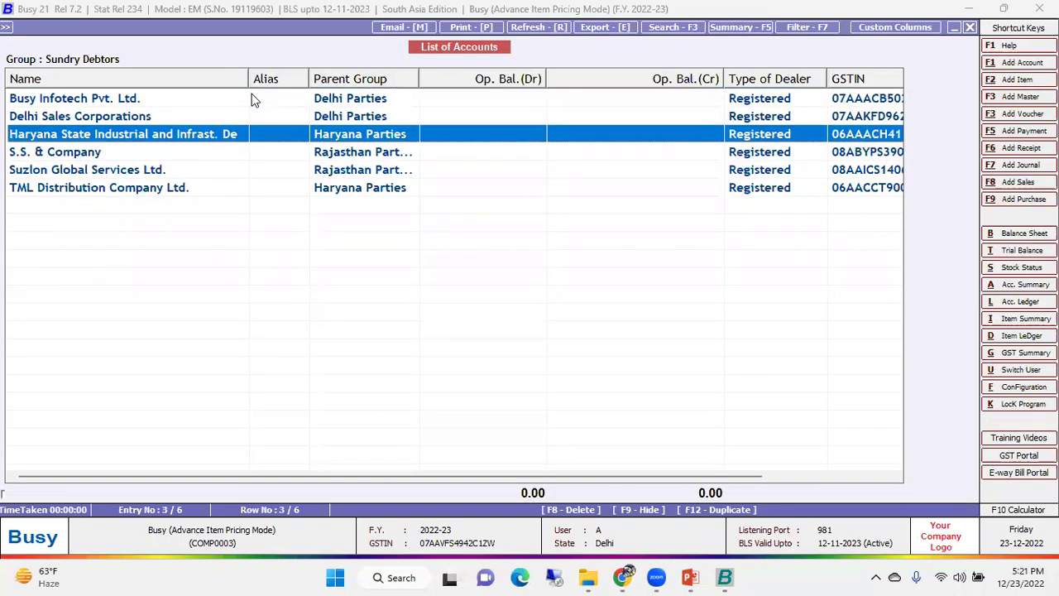
key("Return")
key("Return")
key("Return")
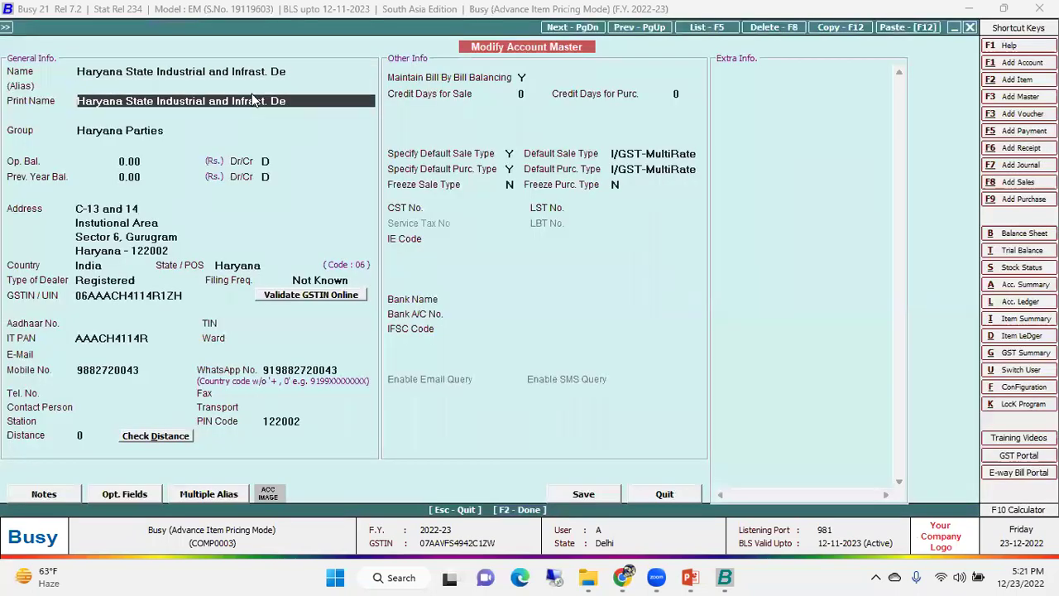
key("Escape")
key("Down")
key("Down")
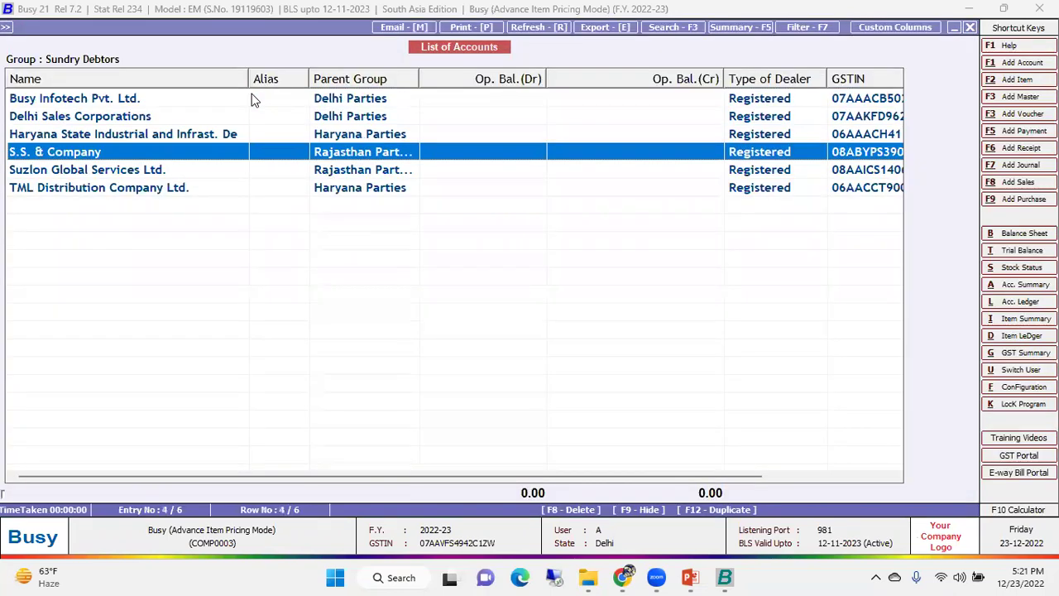
Check the account group in the TML Distribution Company Ltd. master and that group's parent group, and leave the account list
key("Down")
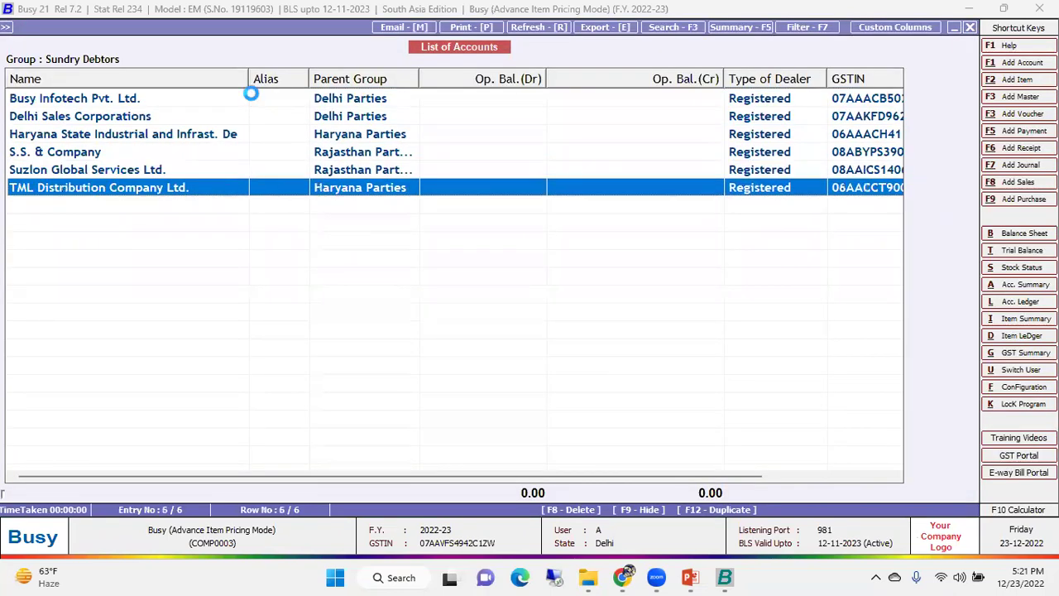
key("Return")
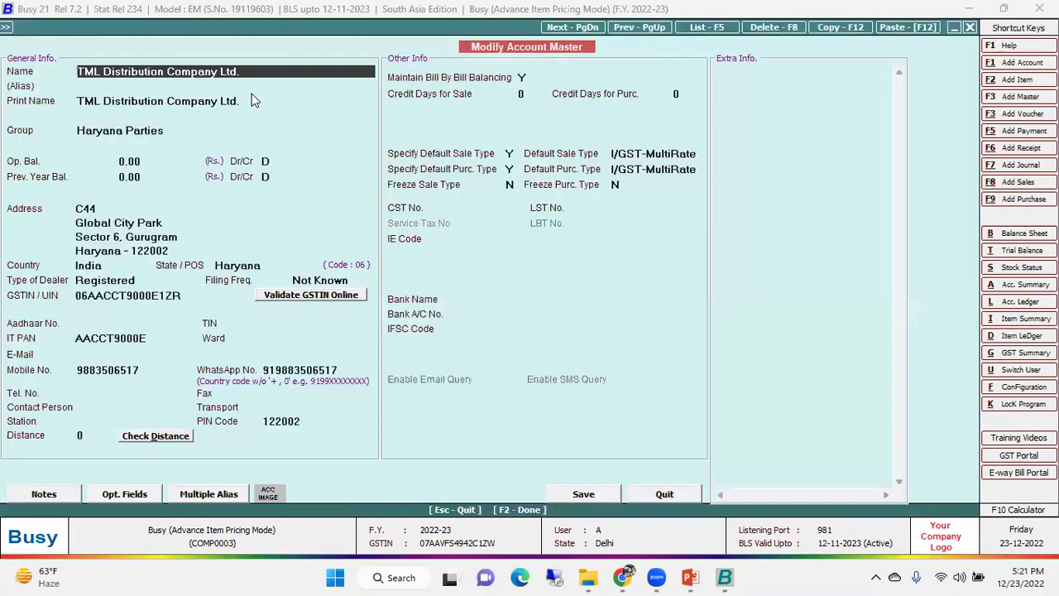
left_click(176, 128)
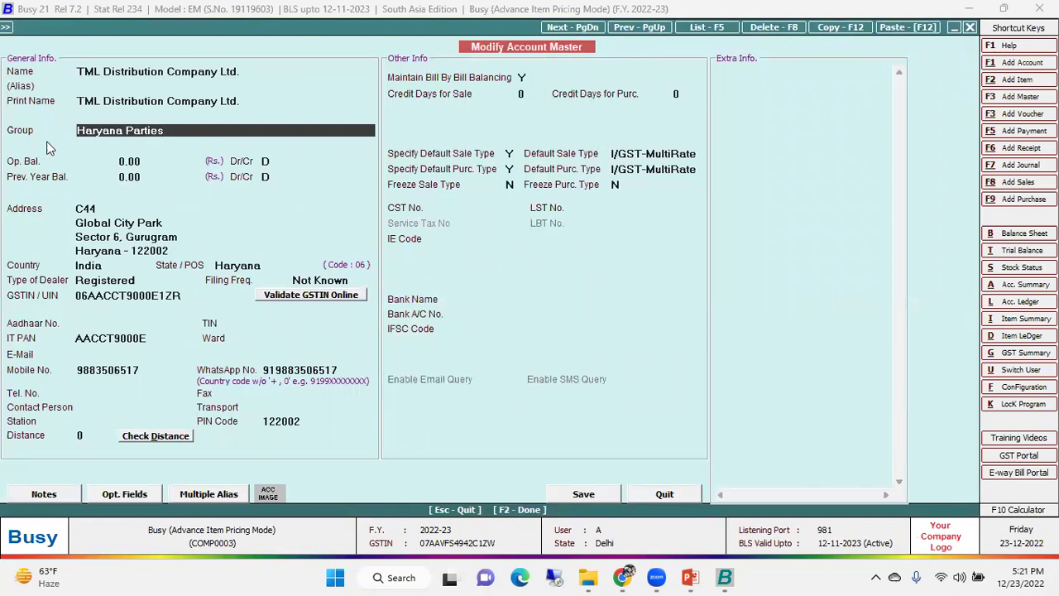
key("alt+m")
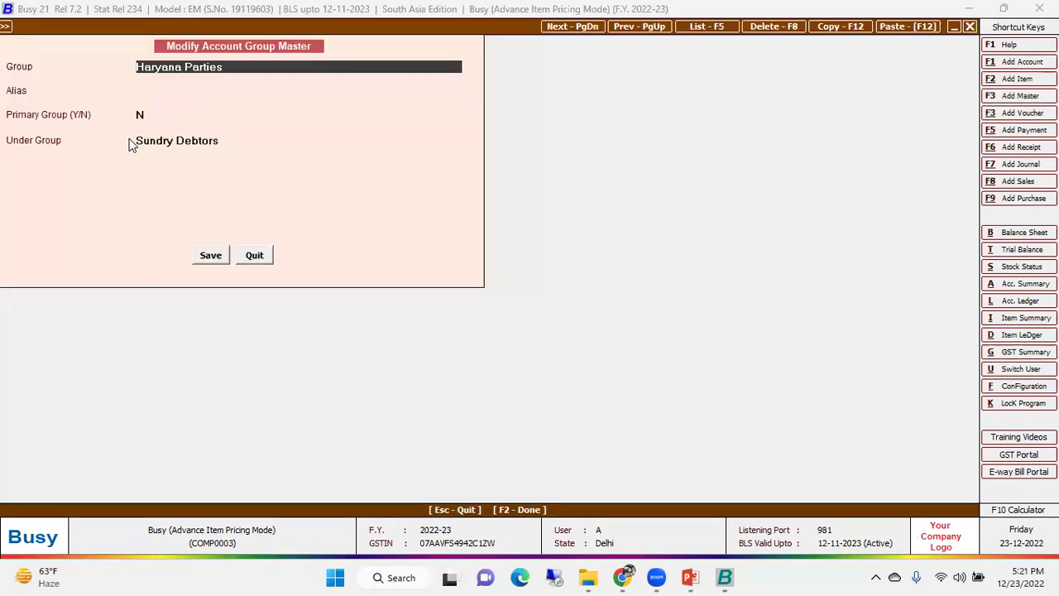
left_click(237, 142)
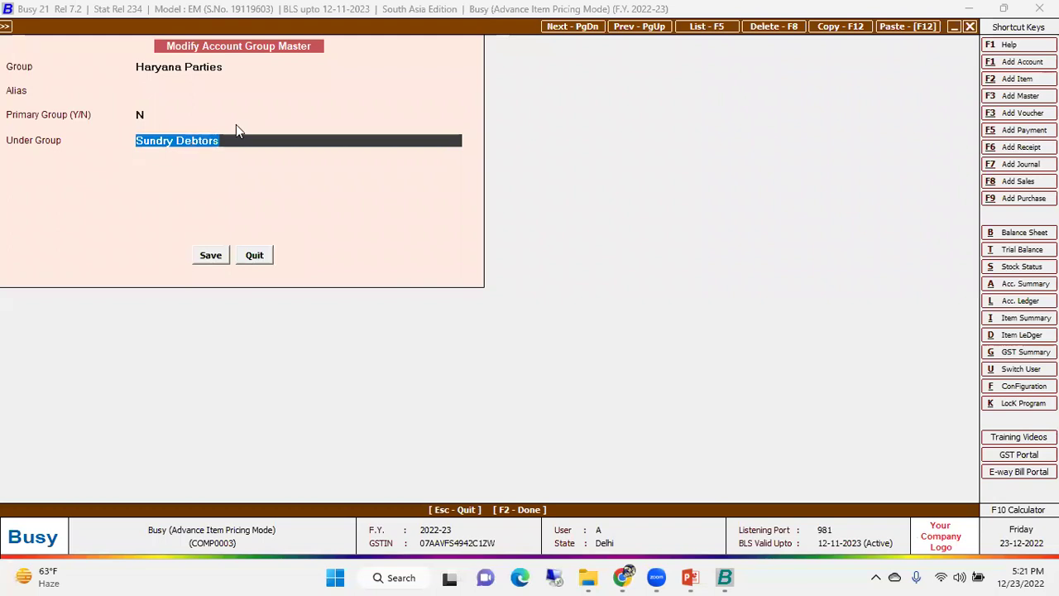
key("Escape")
key("Escape")
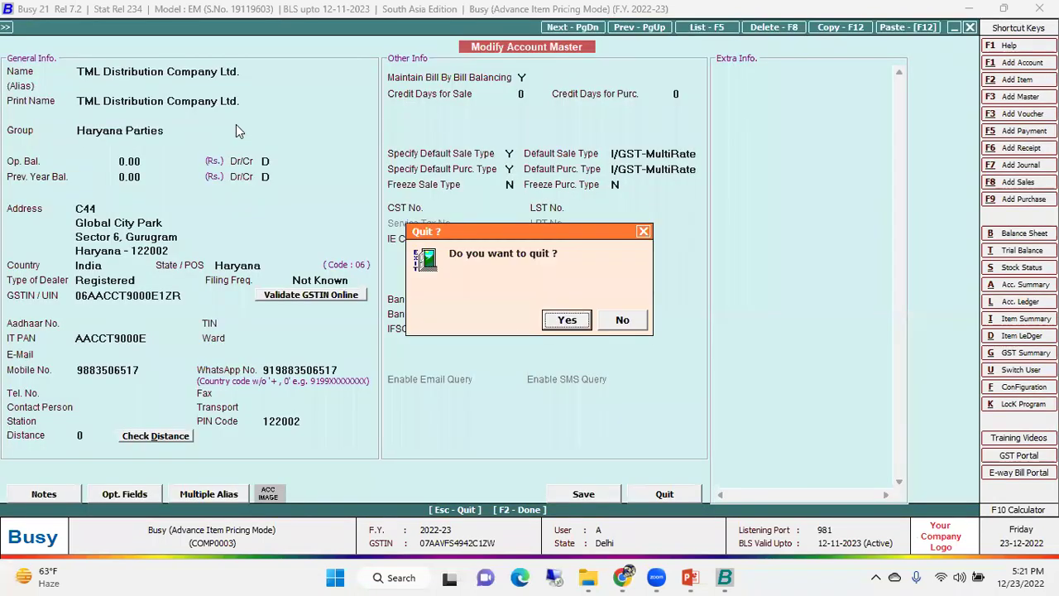
key("Return")
left_click(236, 133)
key("Escape")
key("Escape")
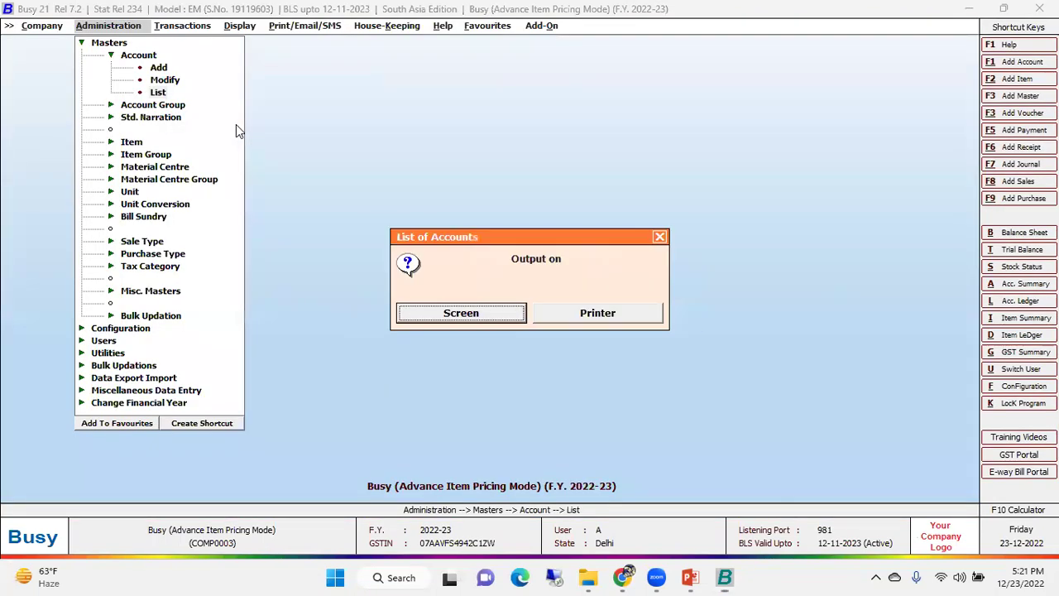
key("Escape")
key("Escape")
Open the party-item-wise sales price and discount structure configuration
key("Down")
key("Down")
key("Down")
key("Up")
key("Up")
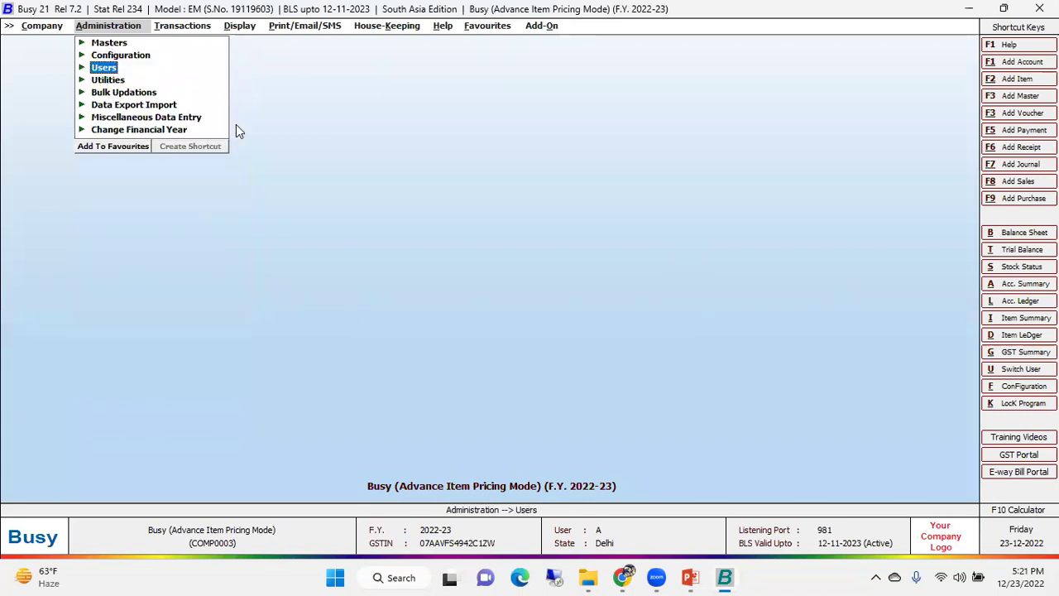
key("Return")
key("Down")
key("Down")
key("Down")
key("Down")
key("Down")
key("Down")
key("Down")
key("Down")
key("Down")
key("Down")
key("Down")
key("Down")
key("Down")
key("Down")
key("Down")
key("Down")
key("Down")
key("Down")
key("Down")
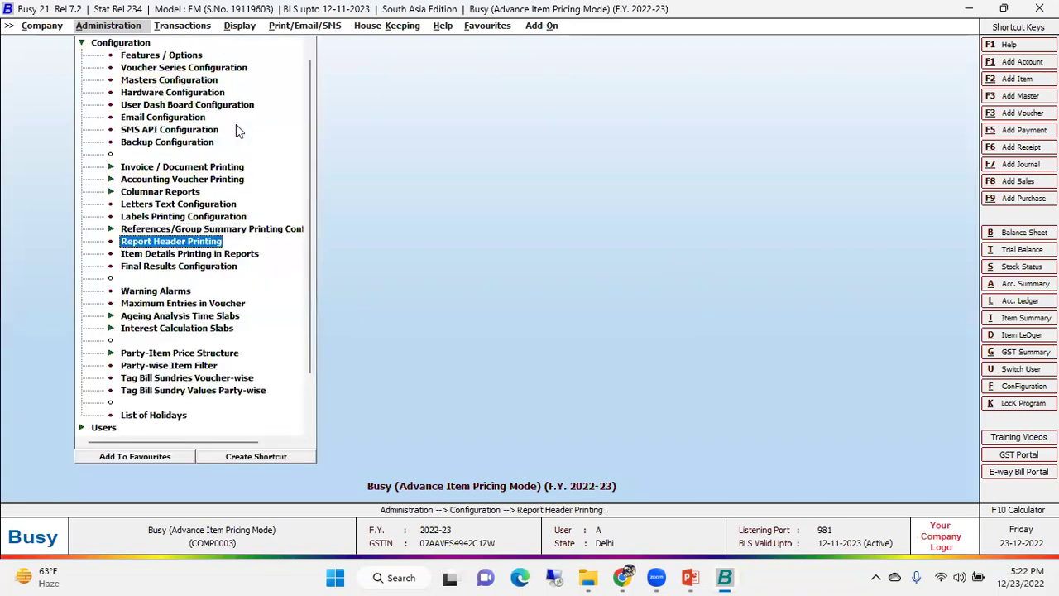
key("Down")
key("Down")
key("Down")
key("Down")
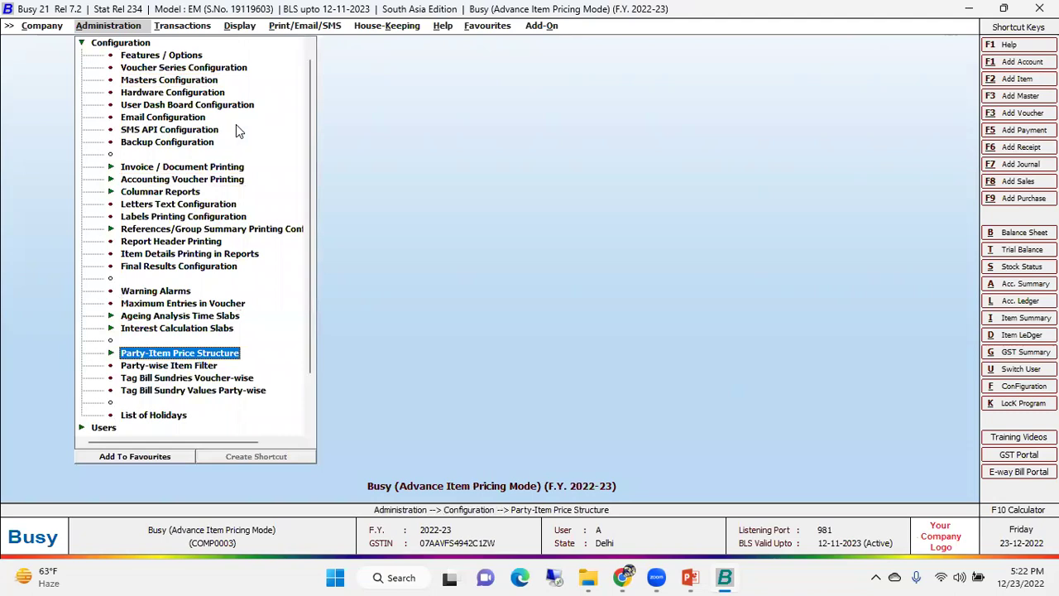
key("Return")
key("Return")
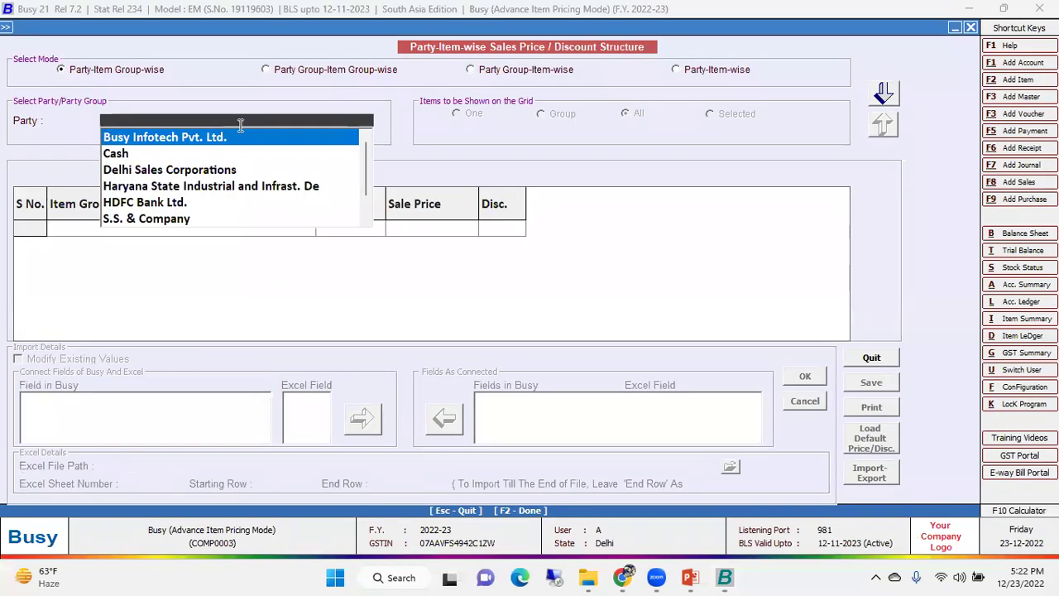
Show the item groups available for the Delhi Parties group in Party Group-Item Group-wise mode
left_click(310, 71)
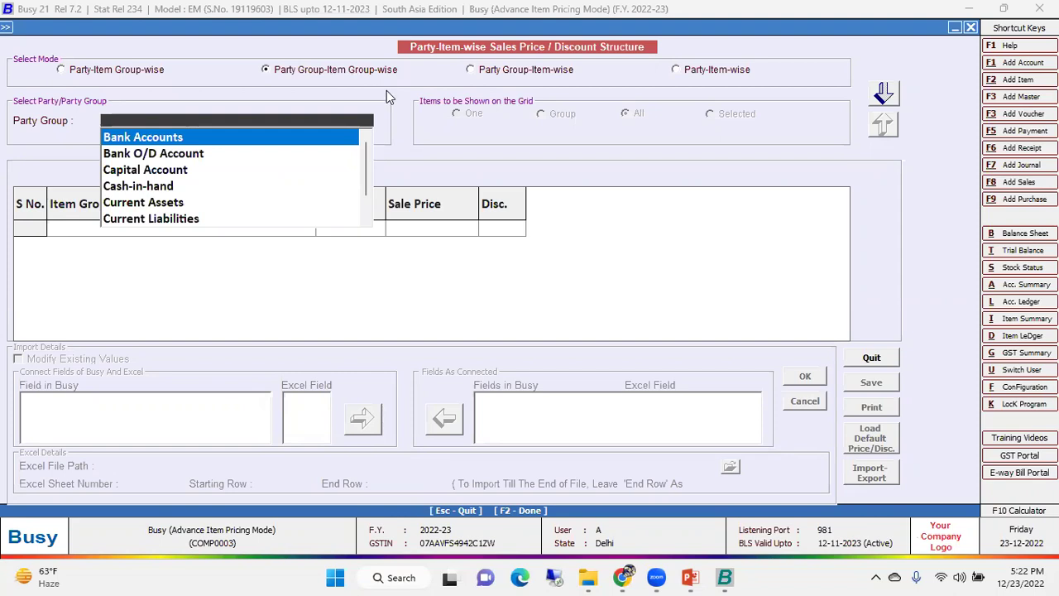
type("de")
key("Return")
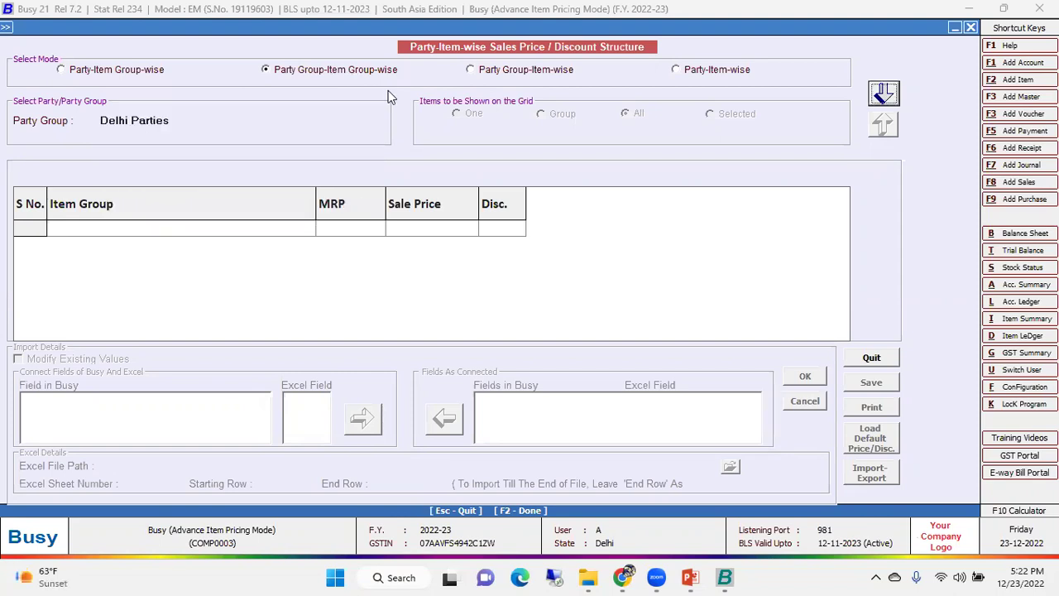
key("Return")
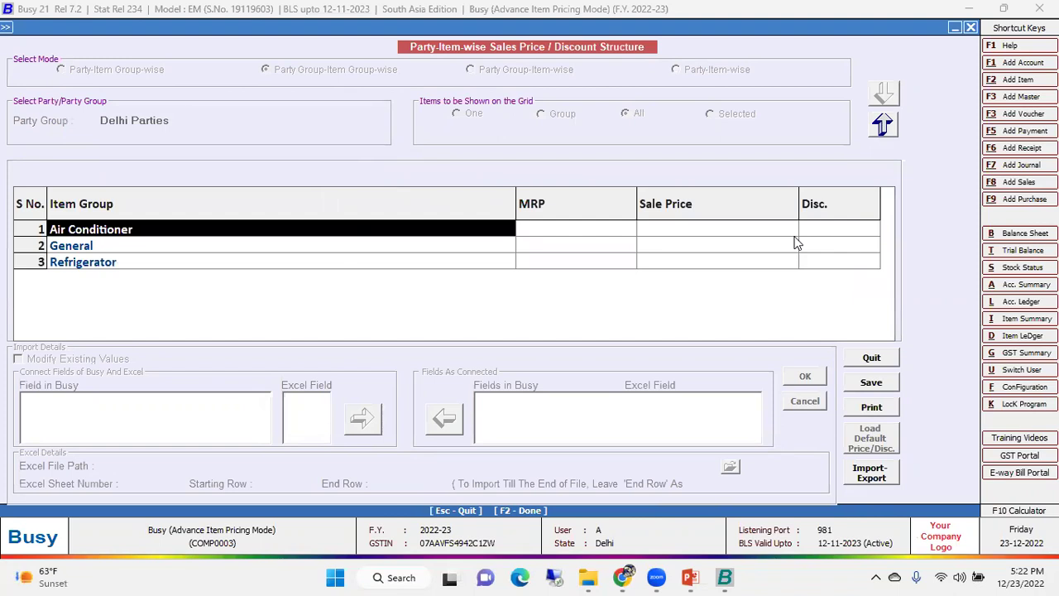
Change the mode to Party Group-Item-wise and load all items for the Delhi Parties group
left_click(882, 124)
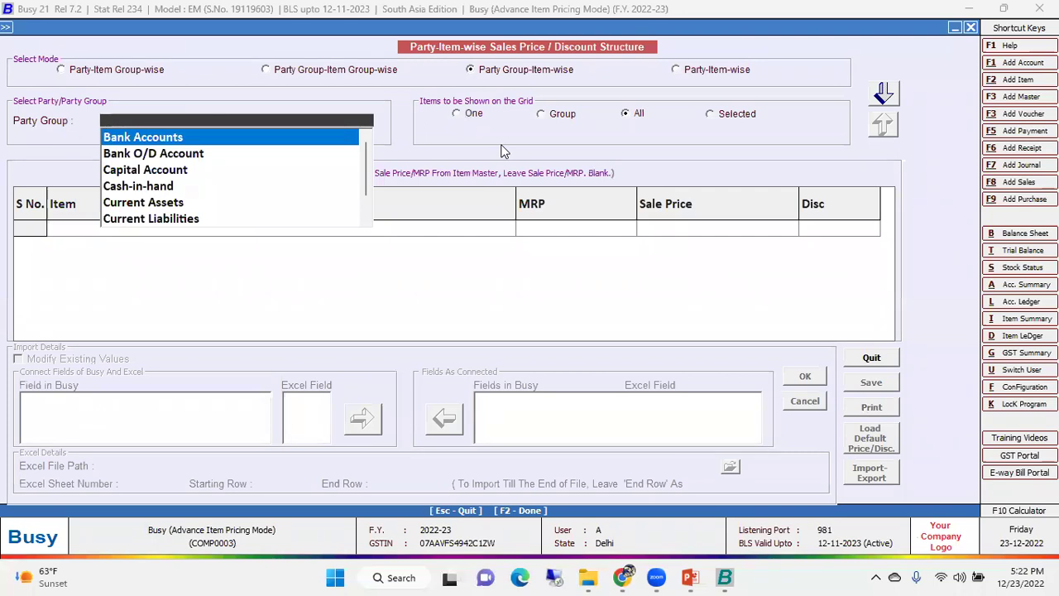
type("de")
key("Return")
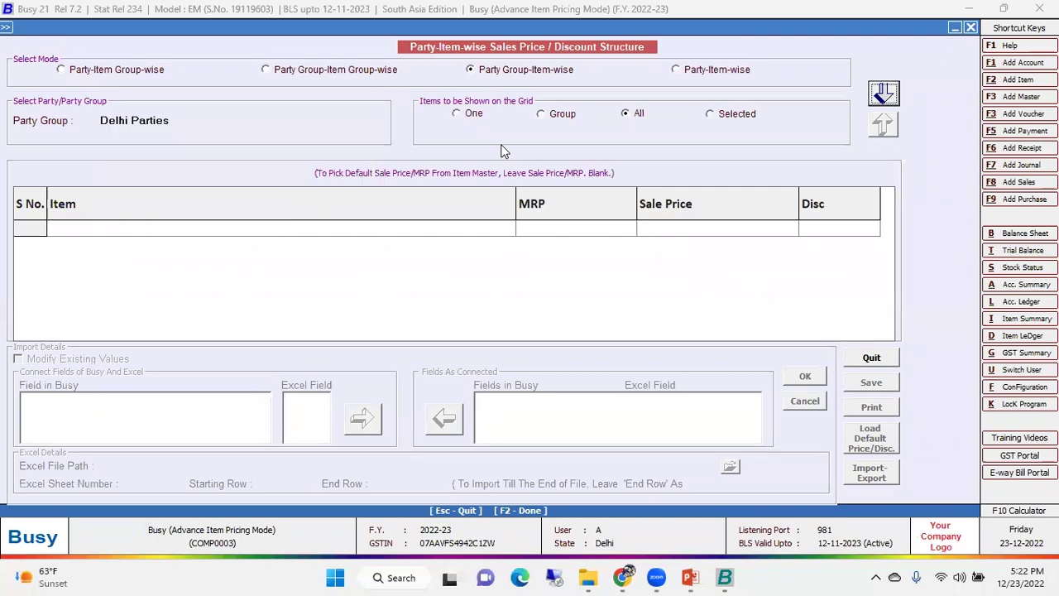
left_click(884, 93)
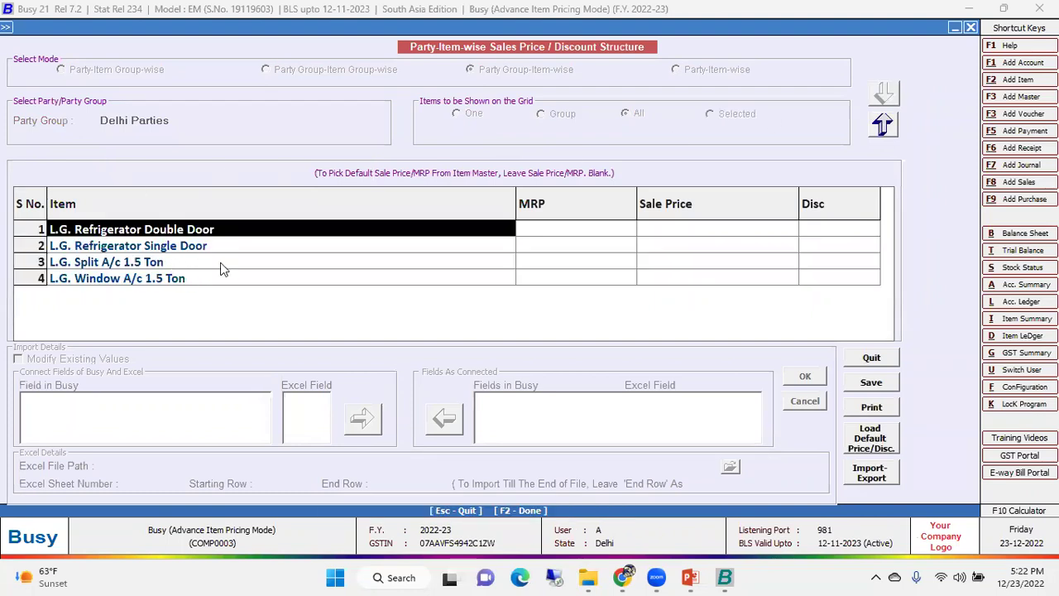
Set L.G. Refrigerator Double Door to a sale price of 31,290 with a discount of 5 for Delhi Parties and save
left_click(714, 231)
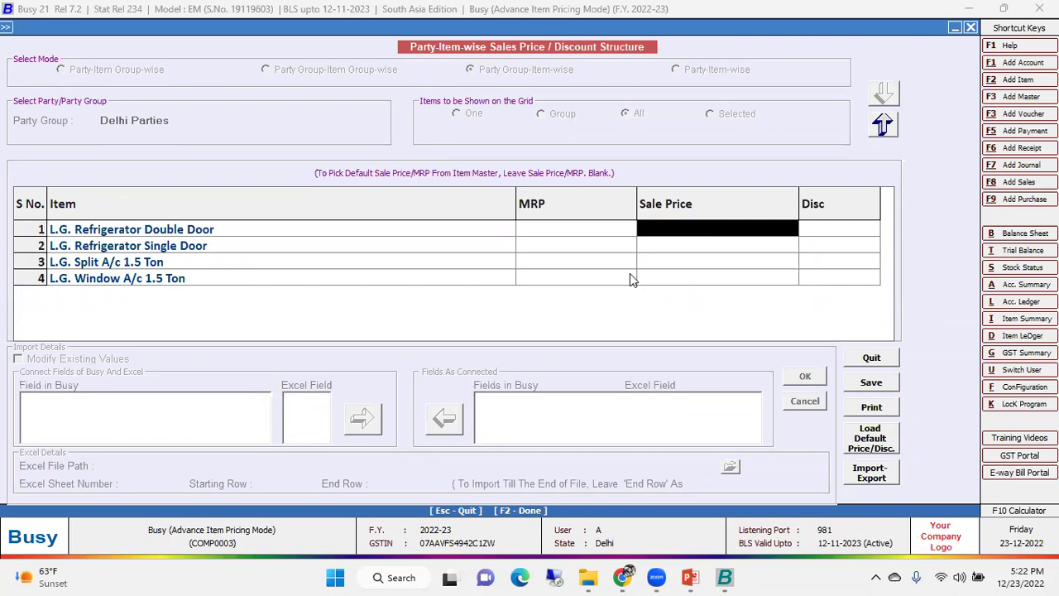
type("31,290")
key("Return")
key("Return")
key("Left")
key("Up")
key("Down")
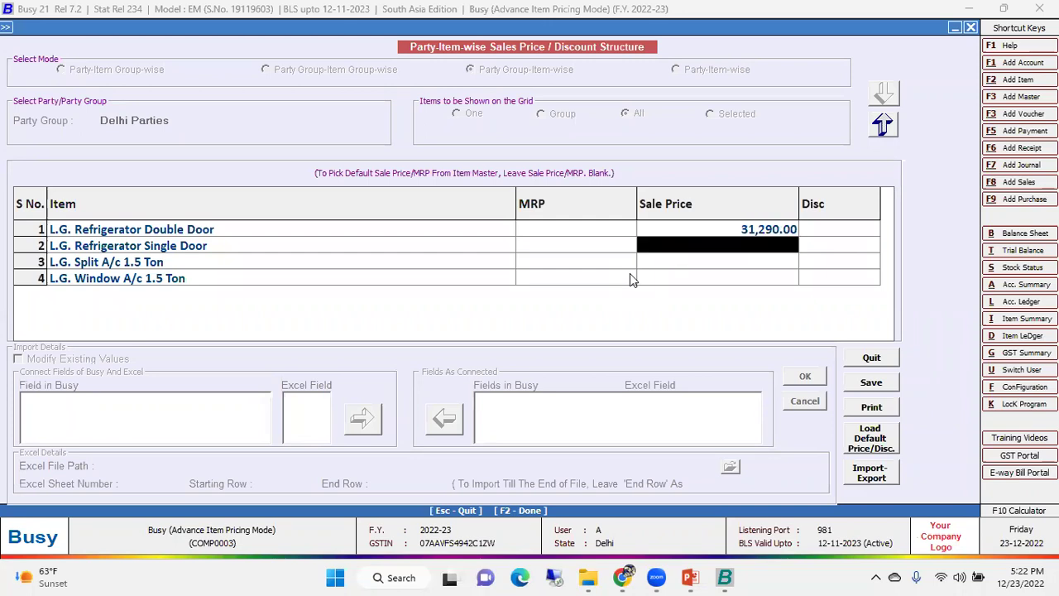
key("Up")
key("Right")
type("5")
key("Return")
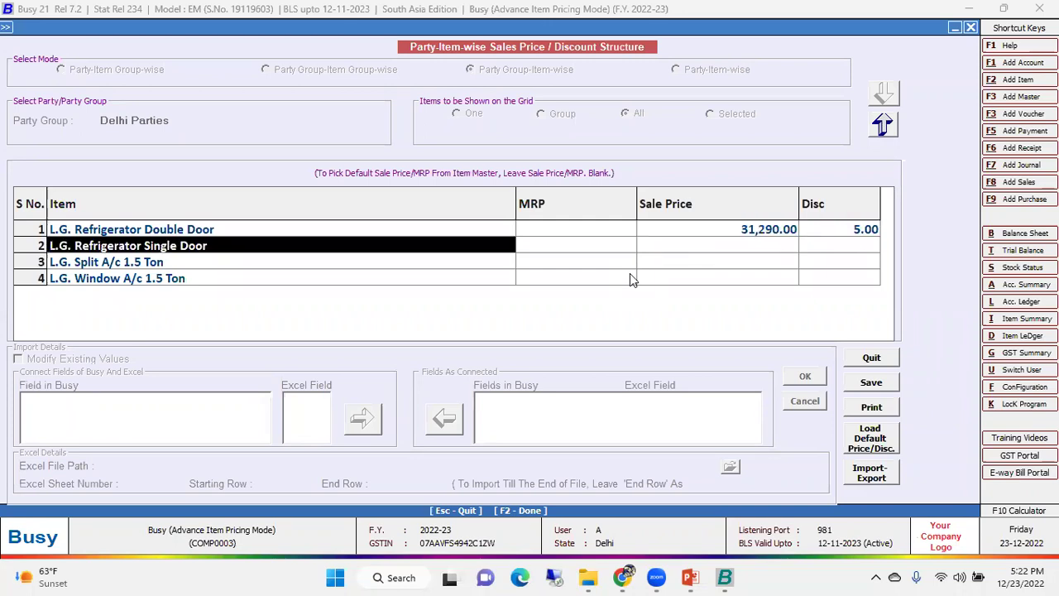
left_click(876, 382)
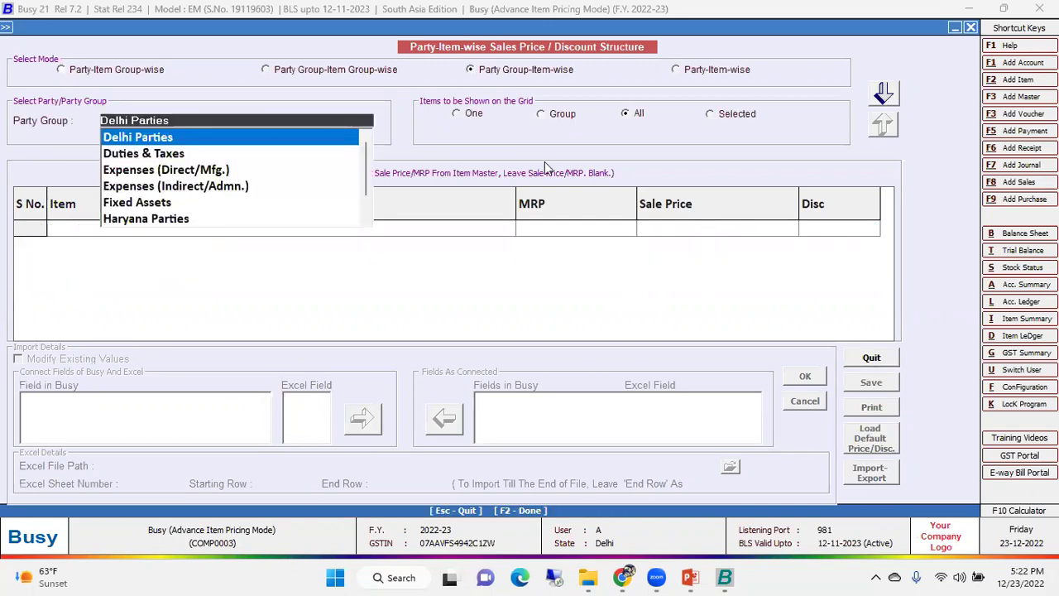
Load all items for the Haryana Parties group in Party Group-Item-wise mode
type("har")
key("Return")
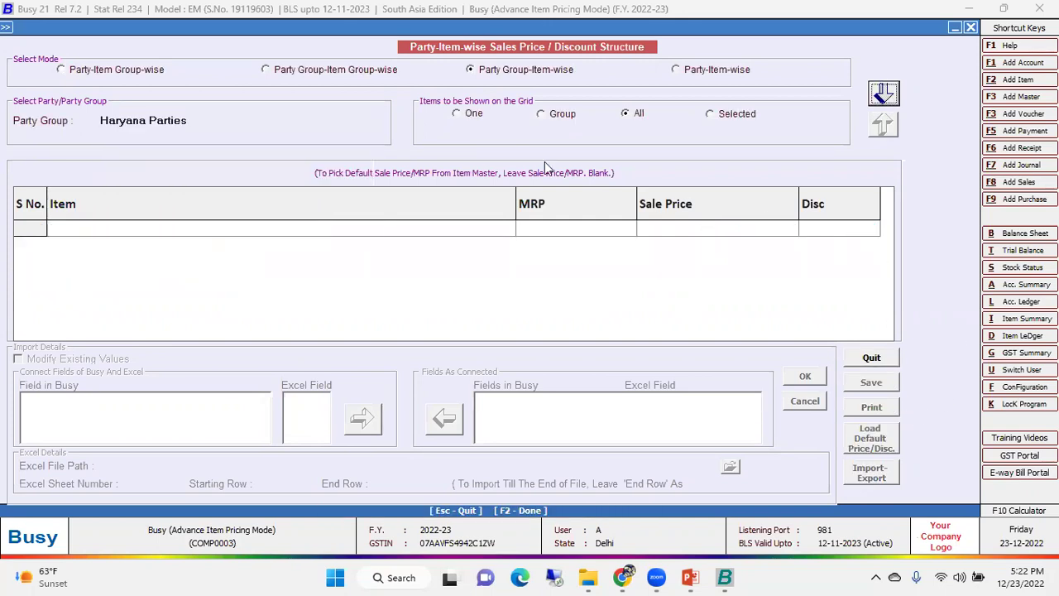
key("Down")
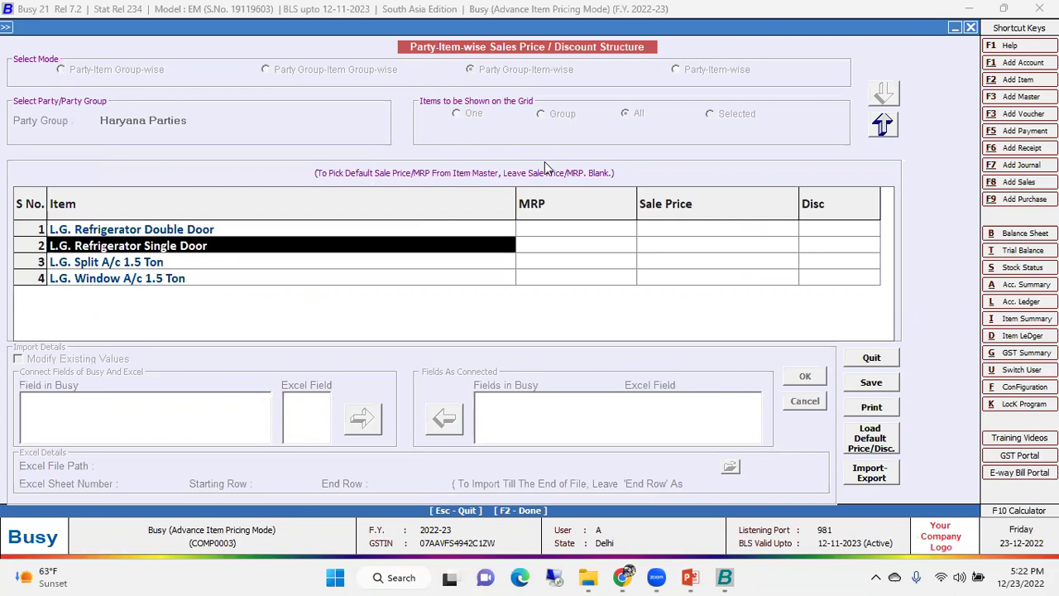
Set L.G. Refrigerator Double Door to a sale price of 30,490 with a discount of 10 for Haryana Parties, save and quit
key("Up")
key("Return")
key("Return")
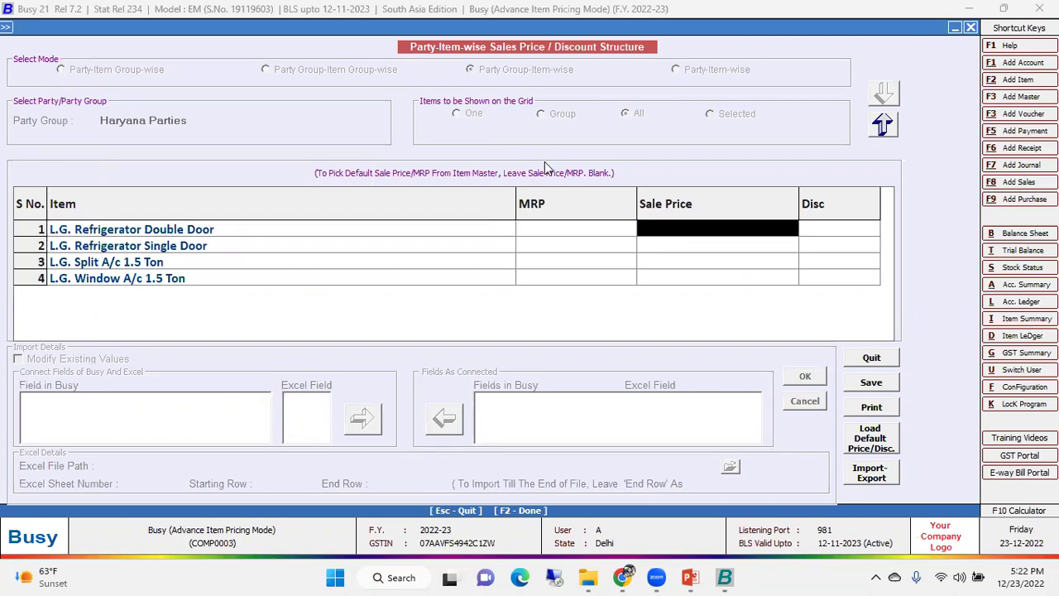
type("30")
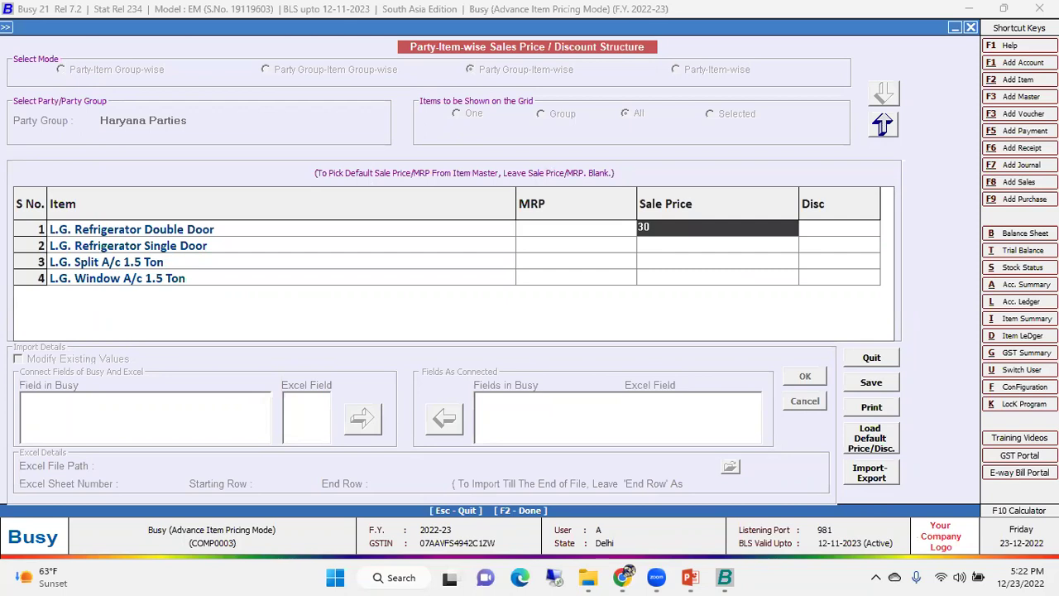
type(",490")
key("Return")
type("10")
key("Return")
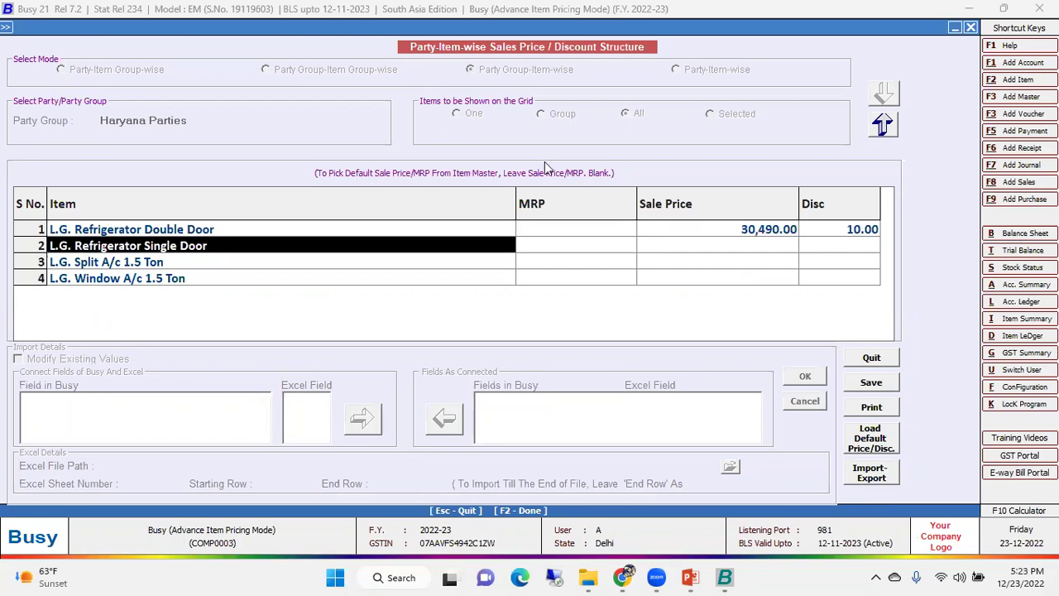
left_click(882, 383)
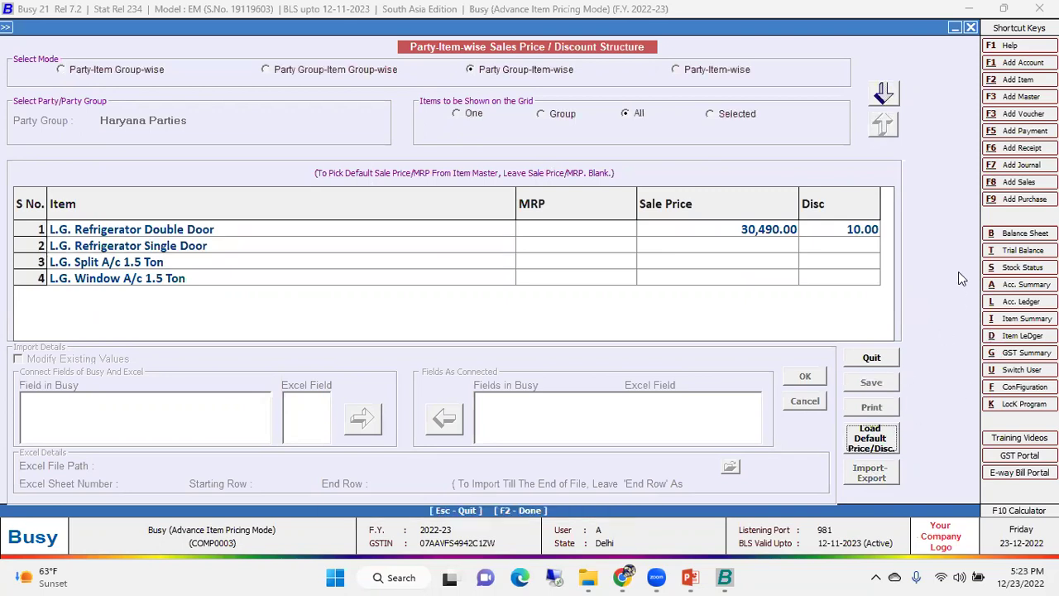
key("Escape")
key("Return")
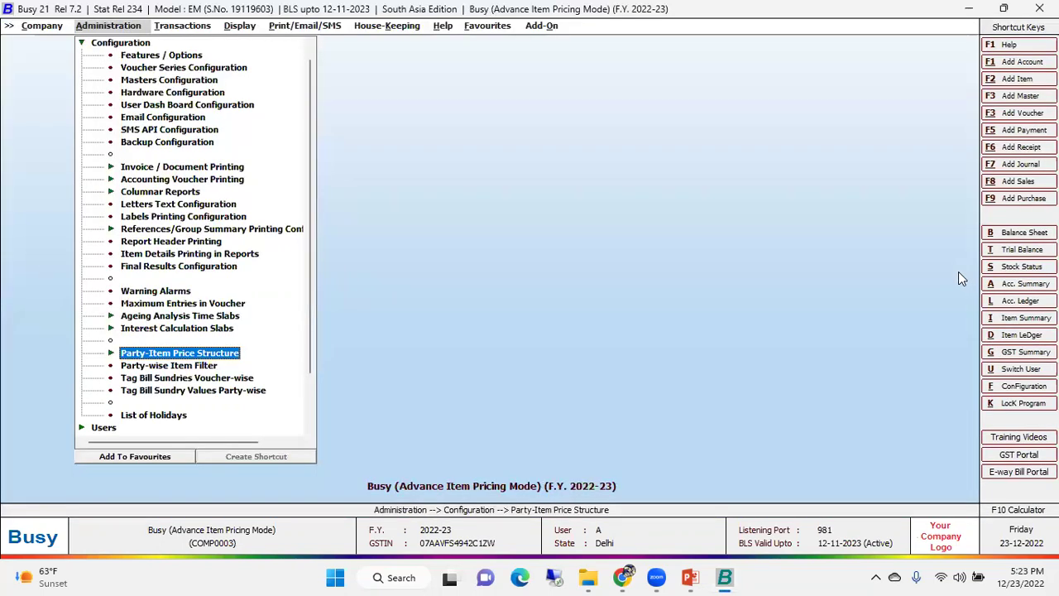
Start a new sales voucher in the Main series with Busy Infotech Pvt. Ltd. as the party
key("F8")
key("Return")
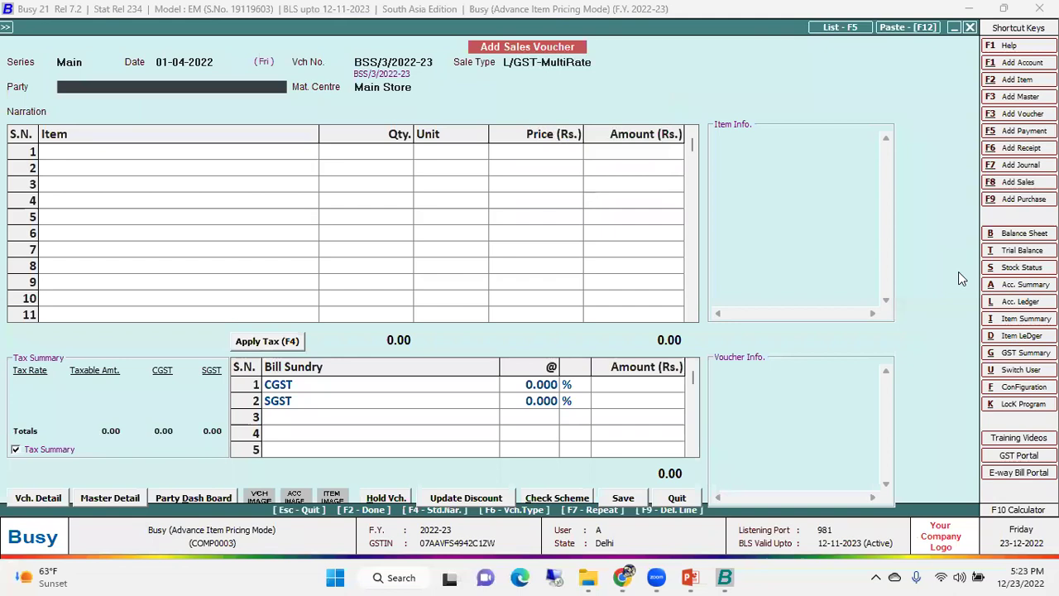
key("Down")
key("Down")
key("Up")
key("Up")
key("Down")
key("Down")
key("Up")
key("Up")
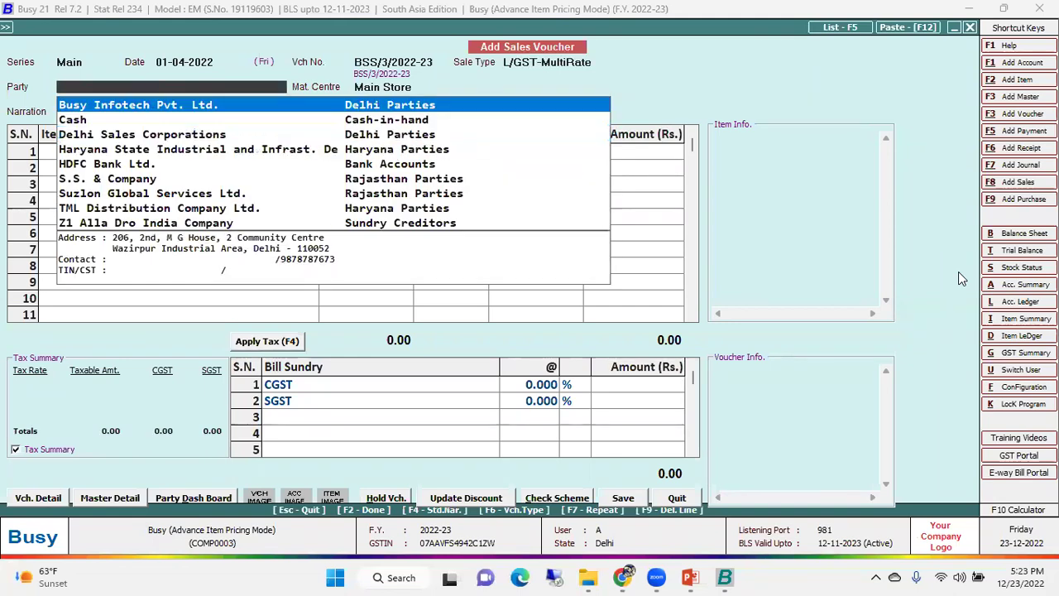
key("Return")
key("Return")
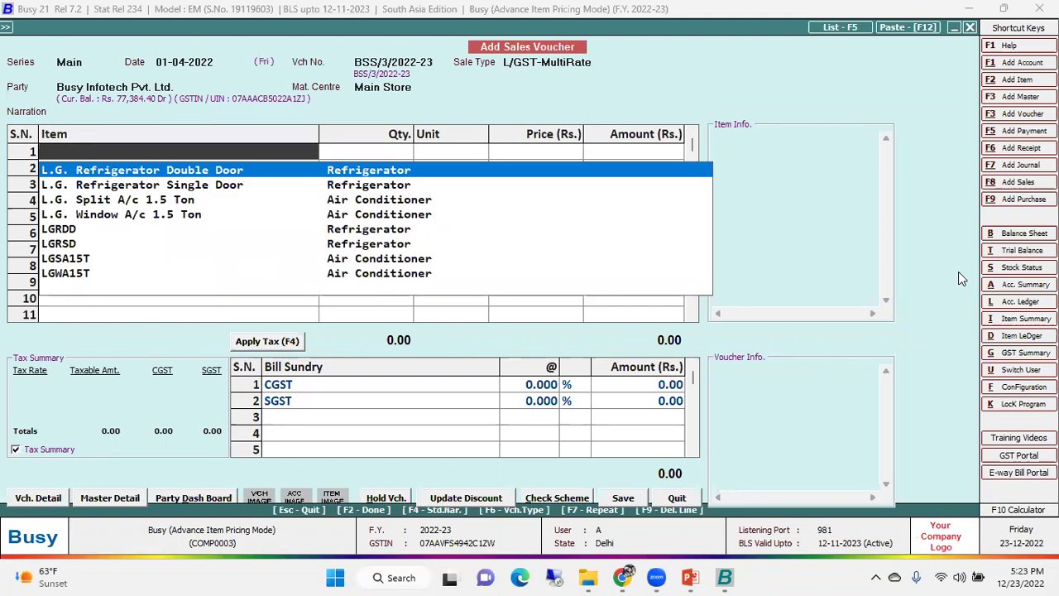
Enter 1 piece of L.G. Refrigerator Double Door, check its price and discount, and quit the voucher without saving
key("Return")
key("Return")
key("Return")
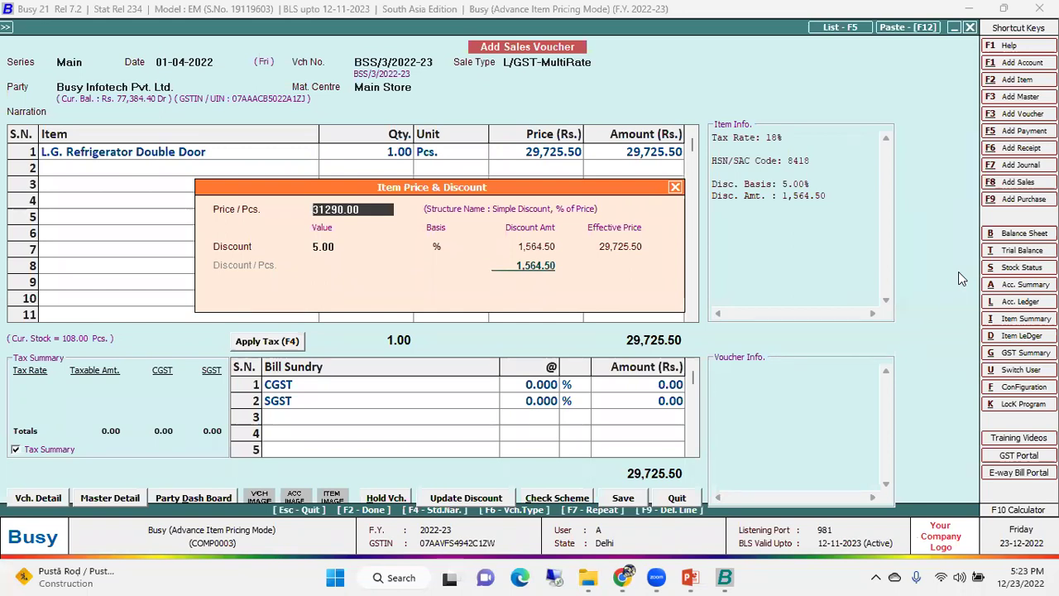
key("Return")
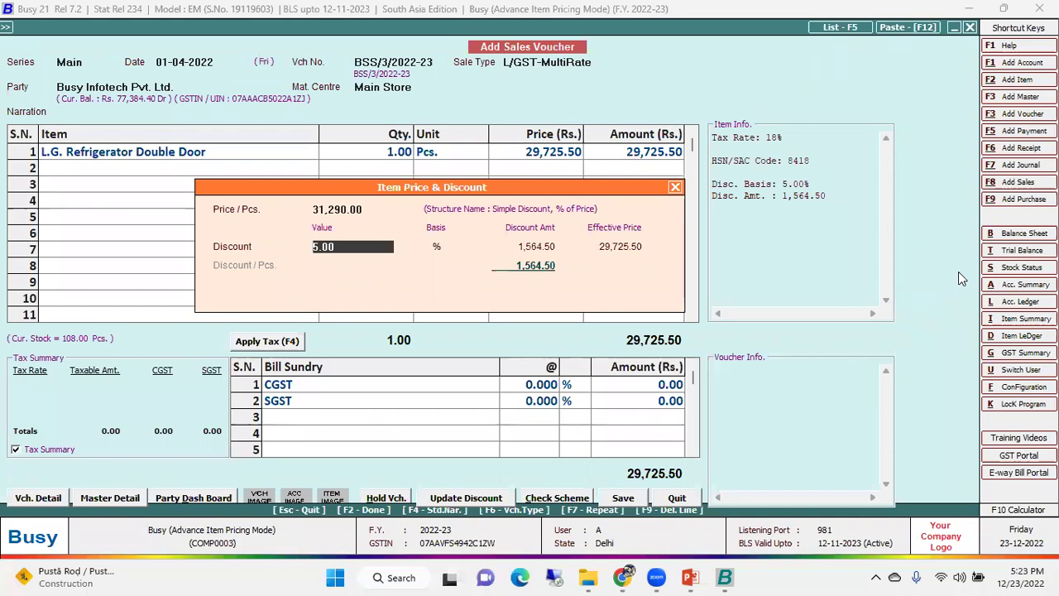
key("Escape")
key("Escape")
Start a new sales voucher in the Main series with Haryana State Industrial and Infrast. De as the party
key("Left")
key("Return")
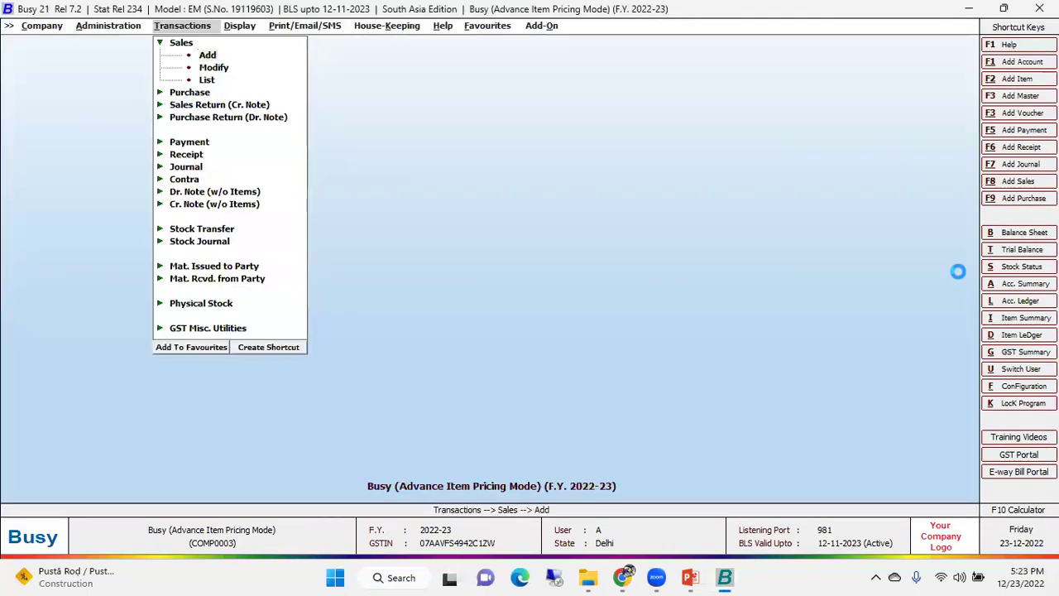
key("Return")
key("Return")
type("ha")
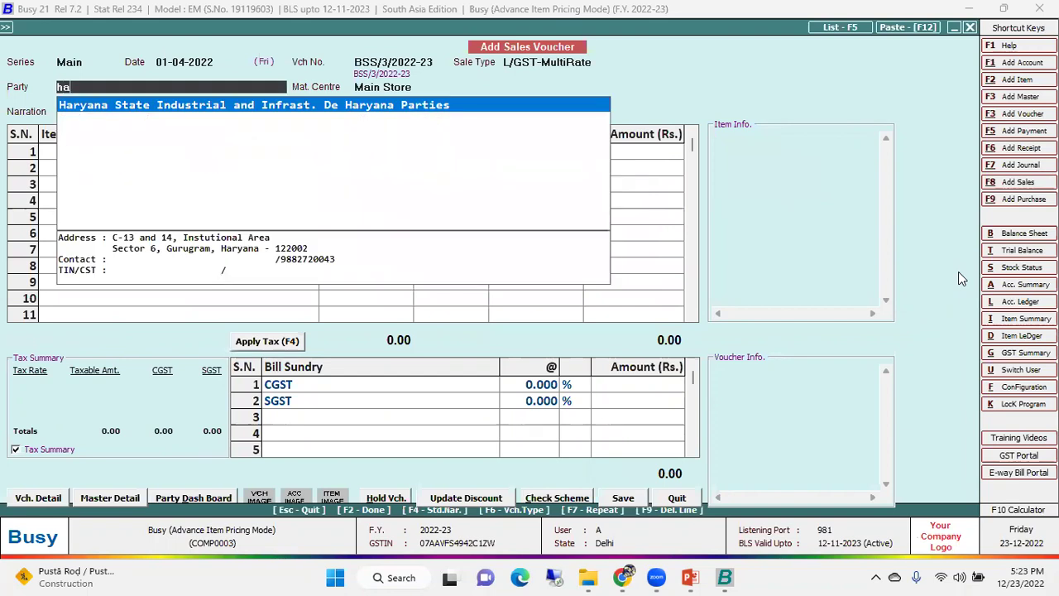
key("Return")
key("Return")
key("Return")
Enter 1 piece of L.G. Refrigerator Double Door for the Haryana party, check its price and discount, and quit the voucher without saving
key("space")
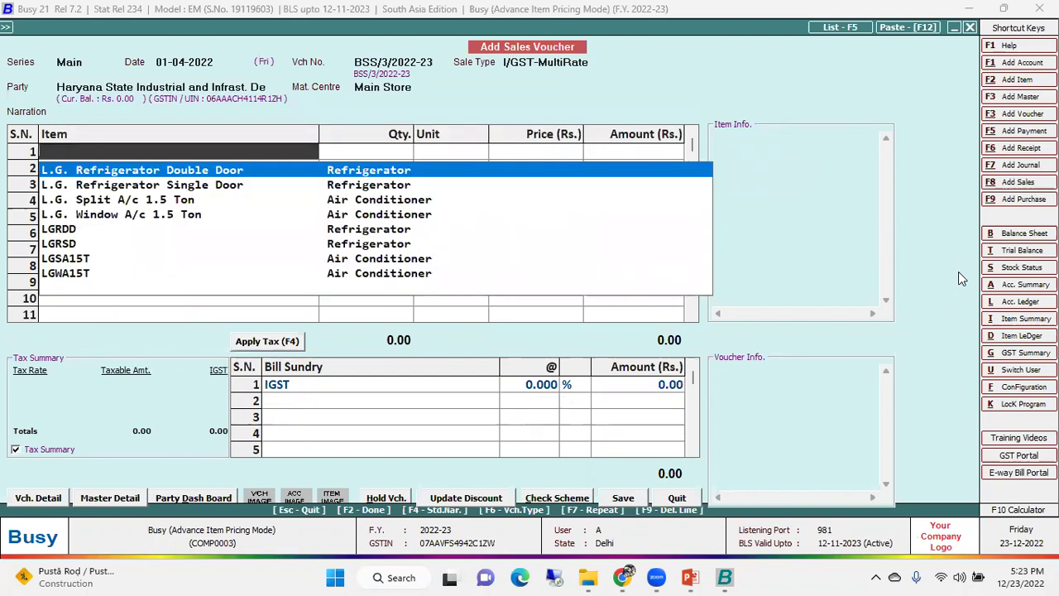
key("Return")
key("Return")
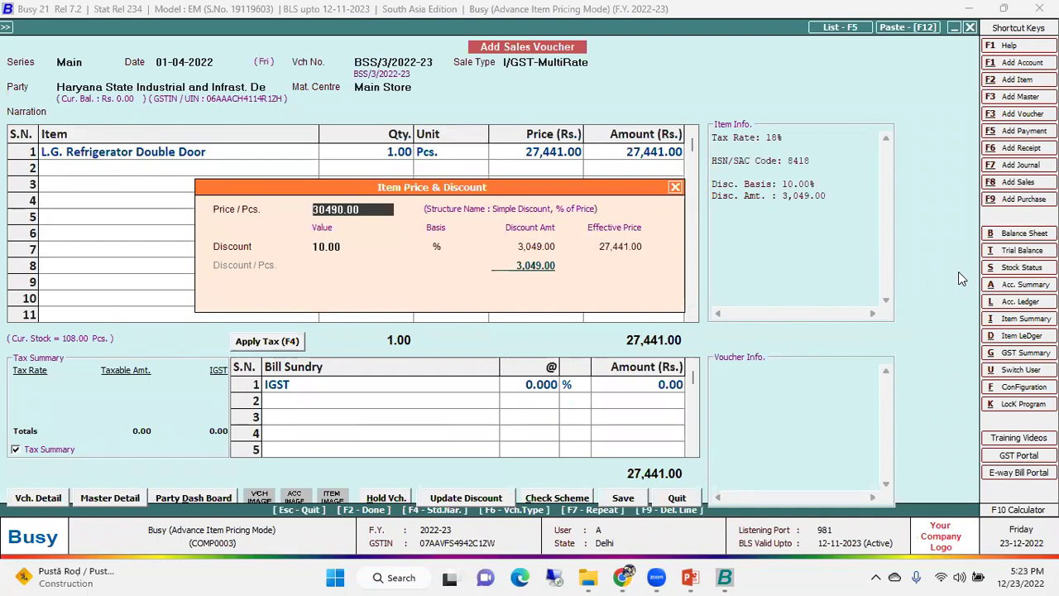
key("Return")
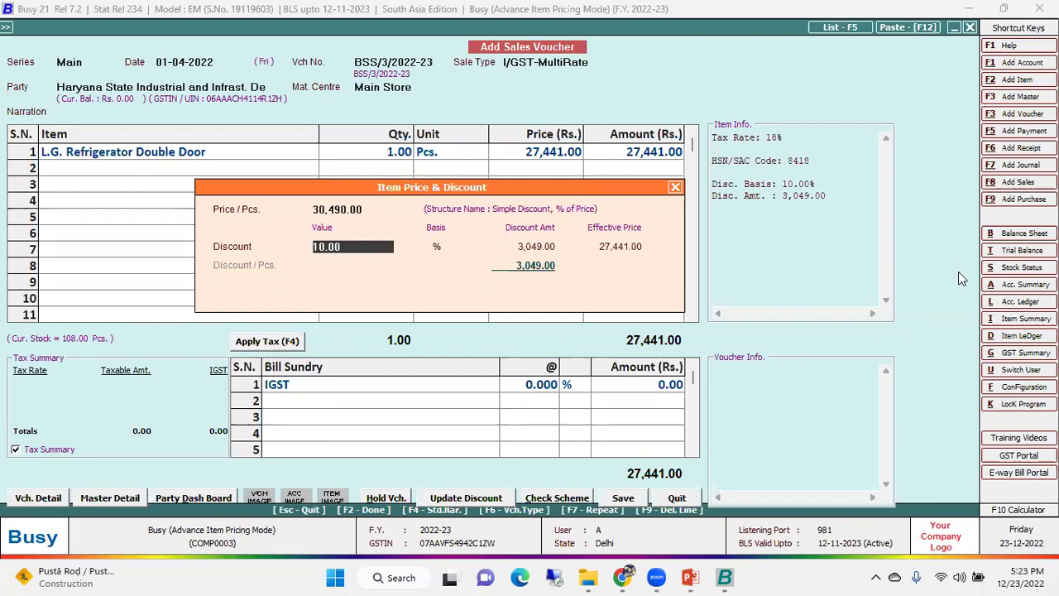
key("Escape")
key("Escape")
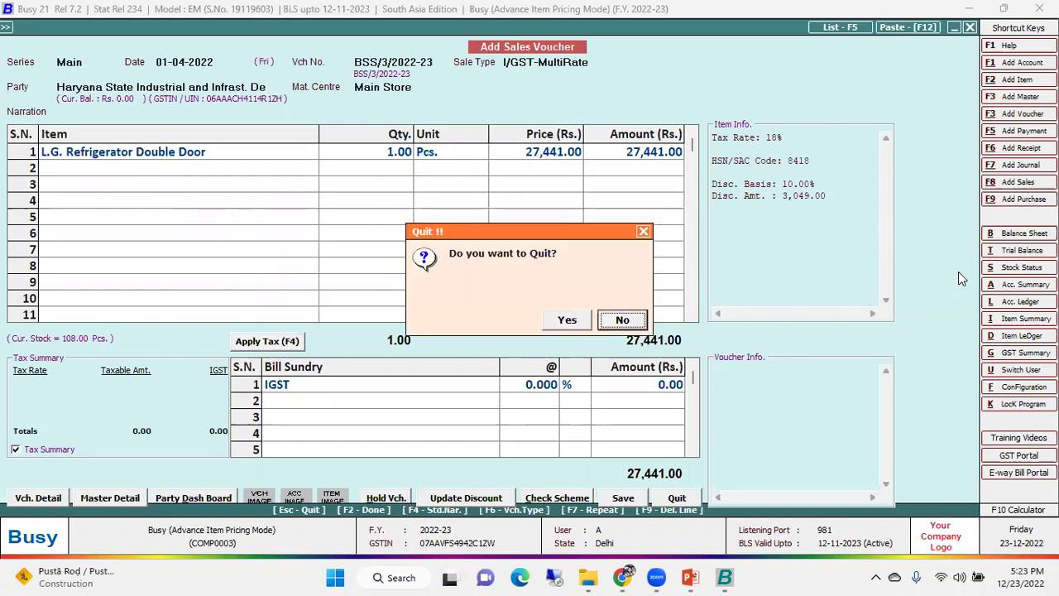
key("Escape")
key("shift+Tab")
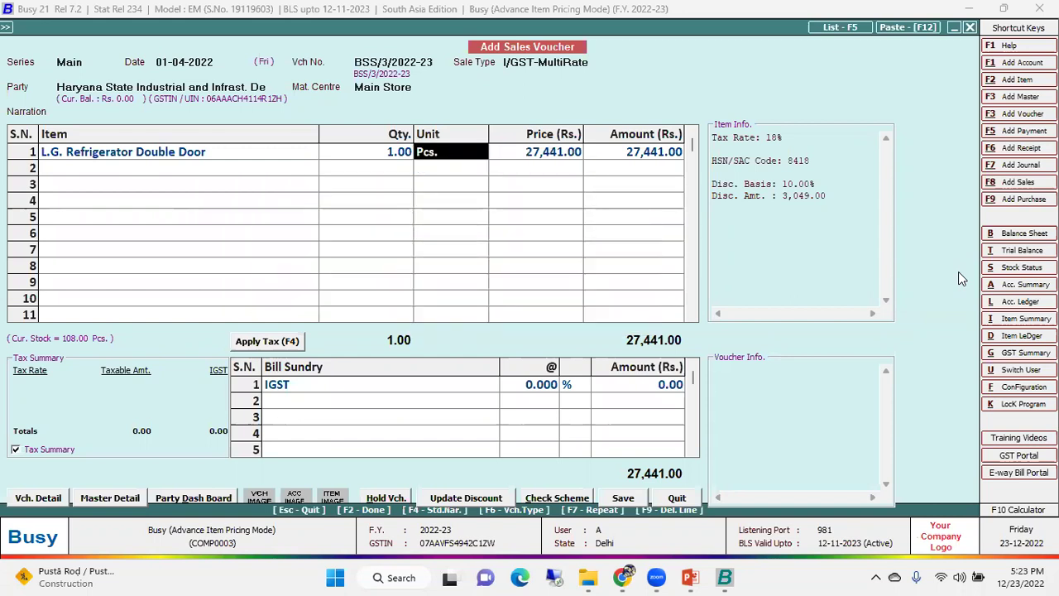
key("Escape")
key("Left")
key("Return")
Reopen the sales price and discount structure and switch it to Party-Item-wise mode
key("Left")
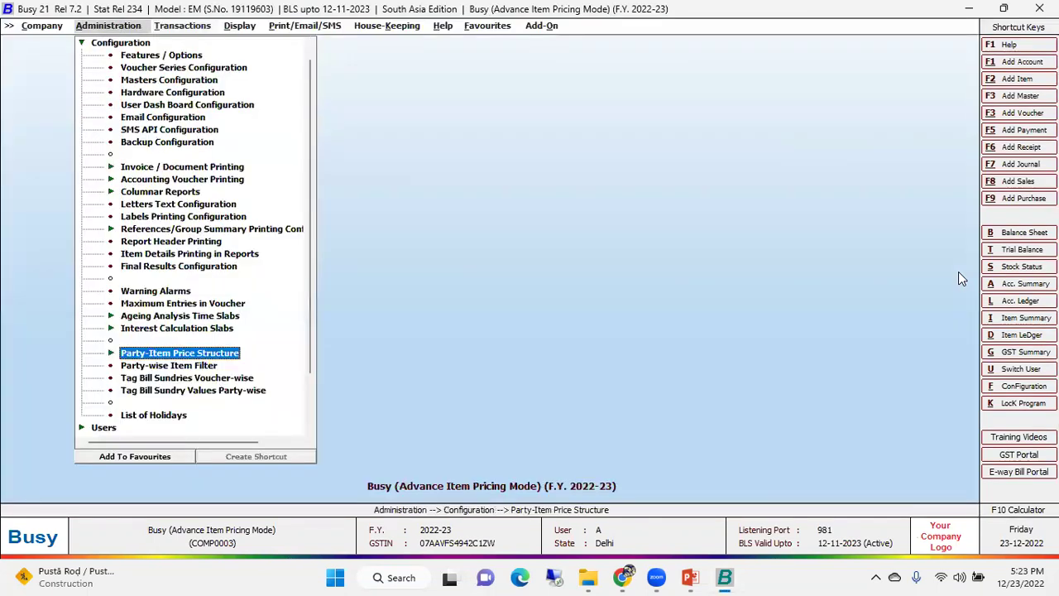
key("Return")
key("Return")
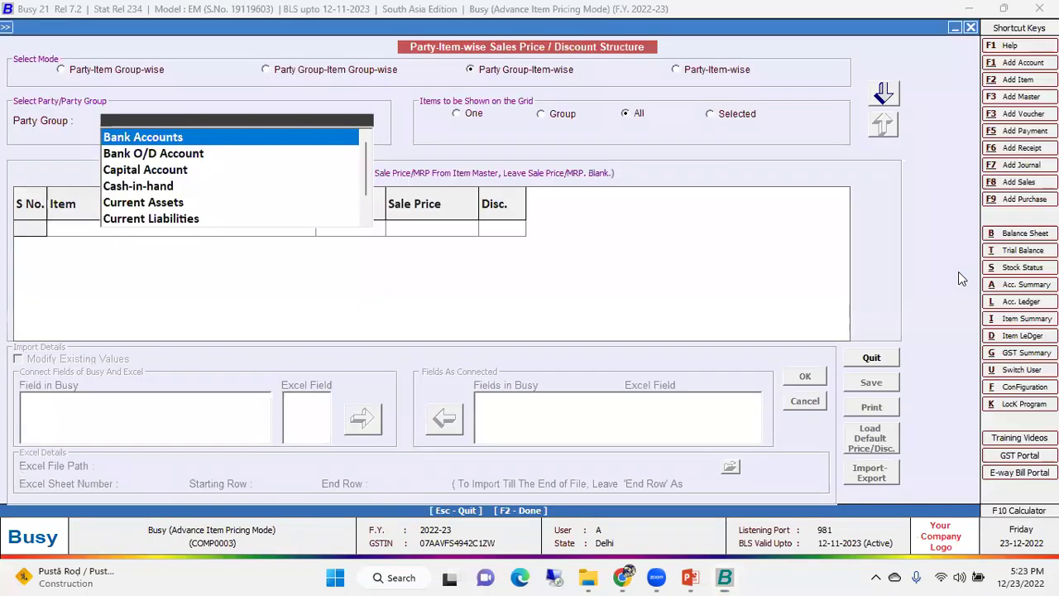
left_click(739, 73)
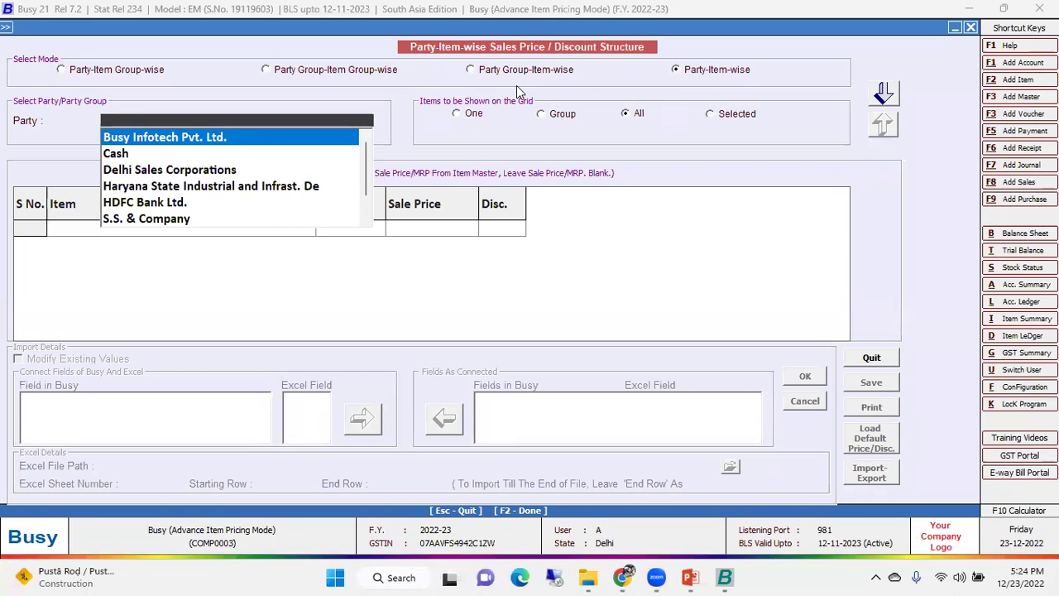
Load all items for the party Delhi Sales Corporations into the price grid
key("Down")
key("Down")
key("Down")
key("Down")
key("Up")
key("Up")
key("Up")
key("Down")
key("Return")
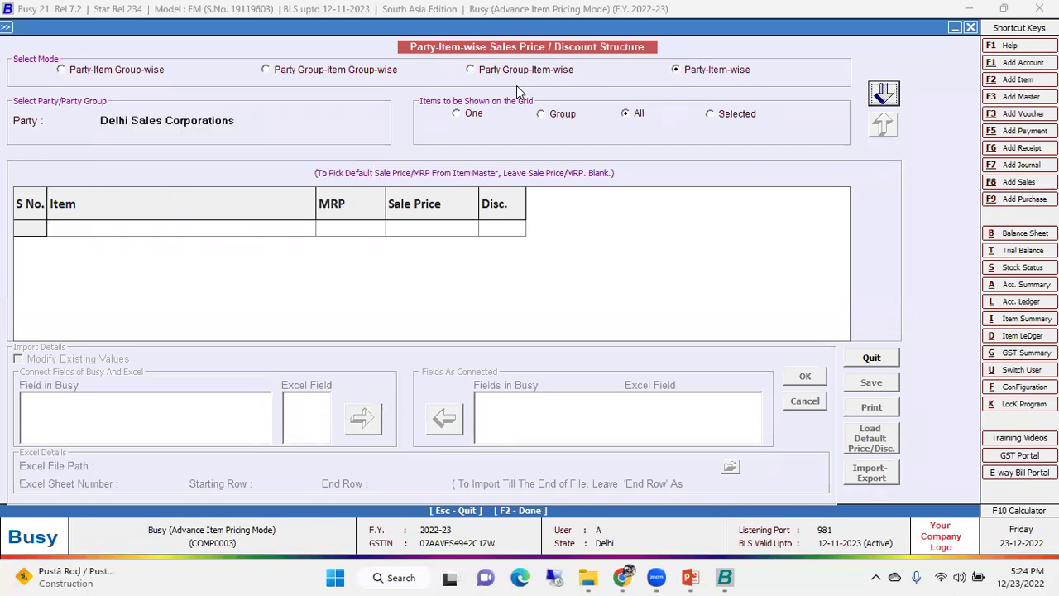
left_click(884, 93)
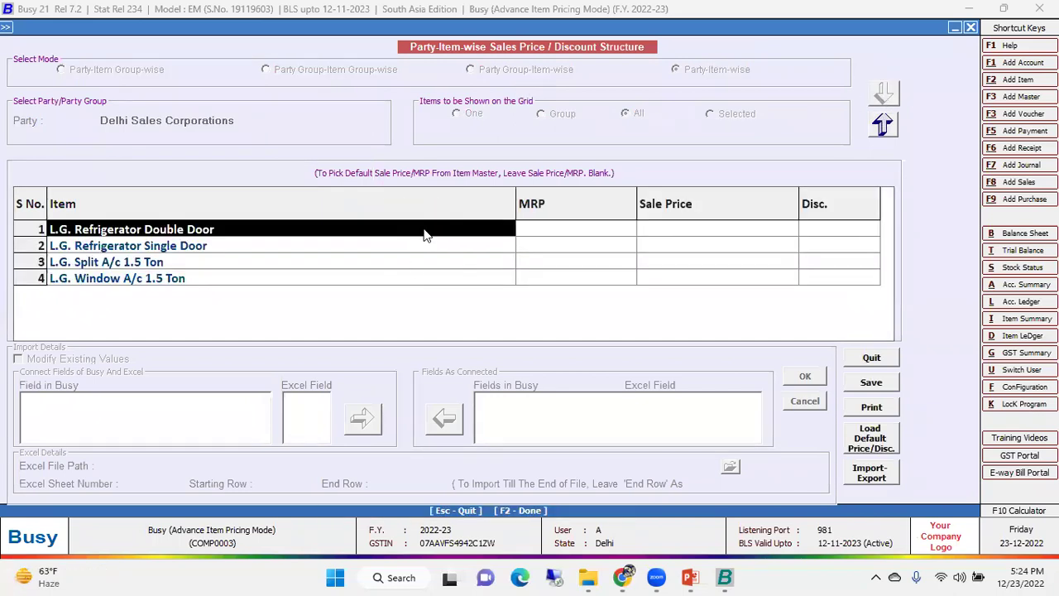
Set L.G. Split A/c 1.5 Ton to a sale price of 29,350 for Delhi Sales Corporations, save and quit
left_click(319, 262)
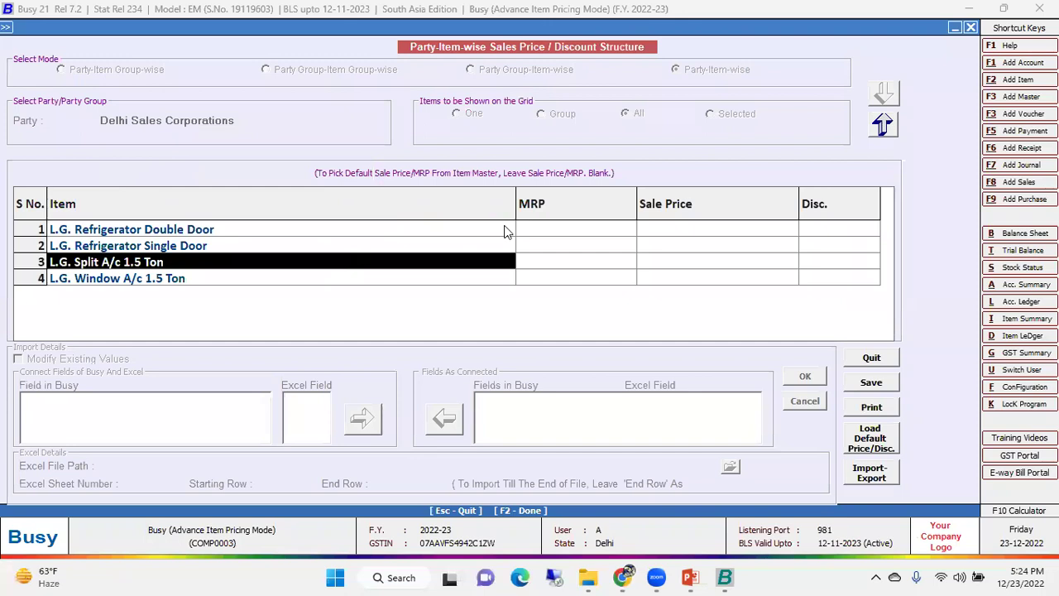
left_click(237, 248)
left_click(374, 233)
left_click(691, 229)
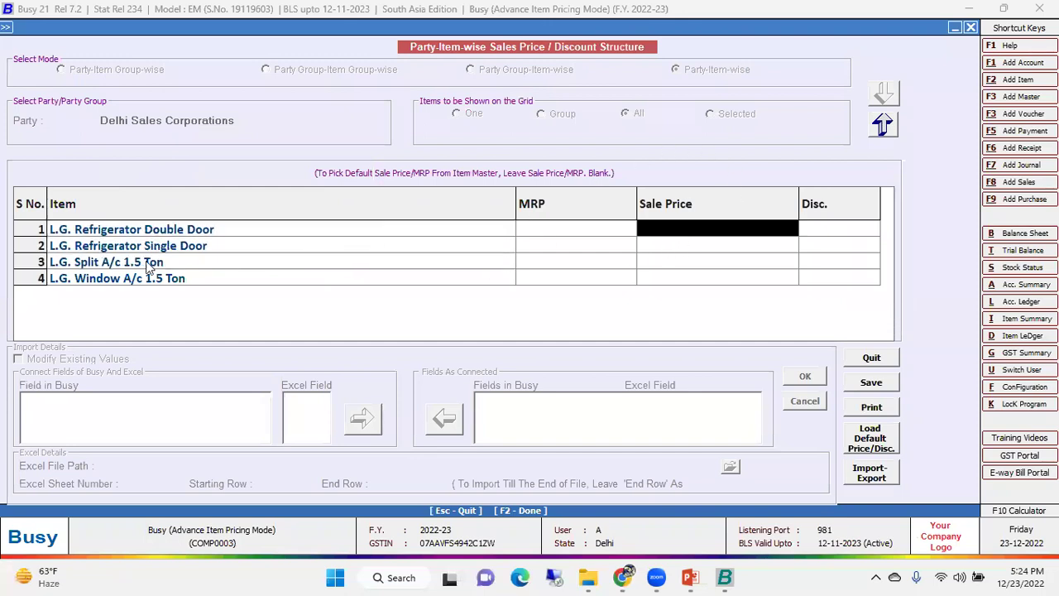
left_click(105, 266)
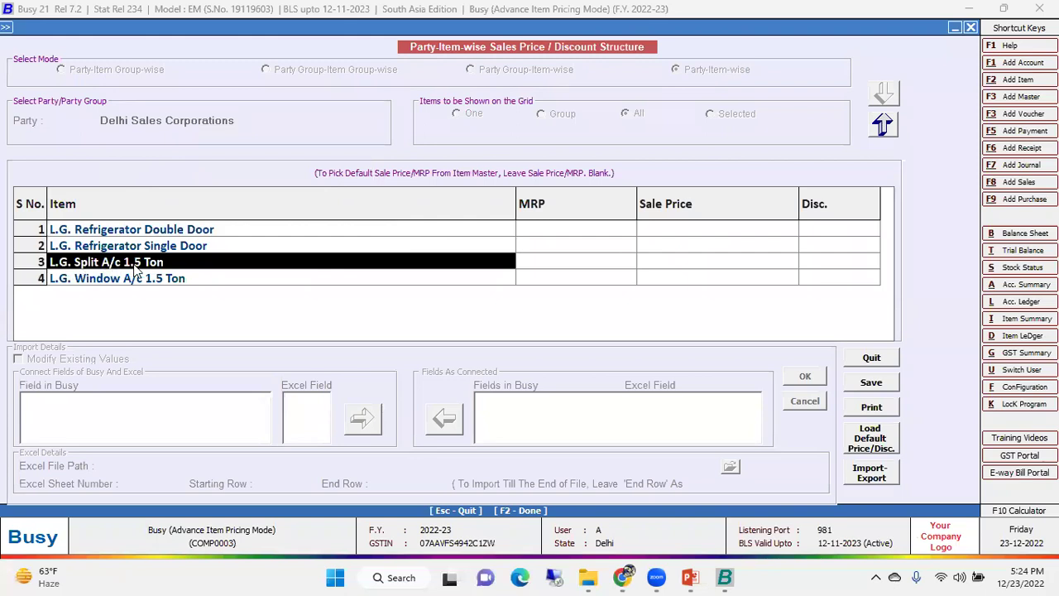
left_click(688, 264)
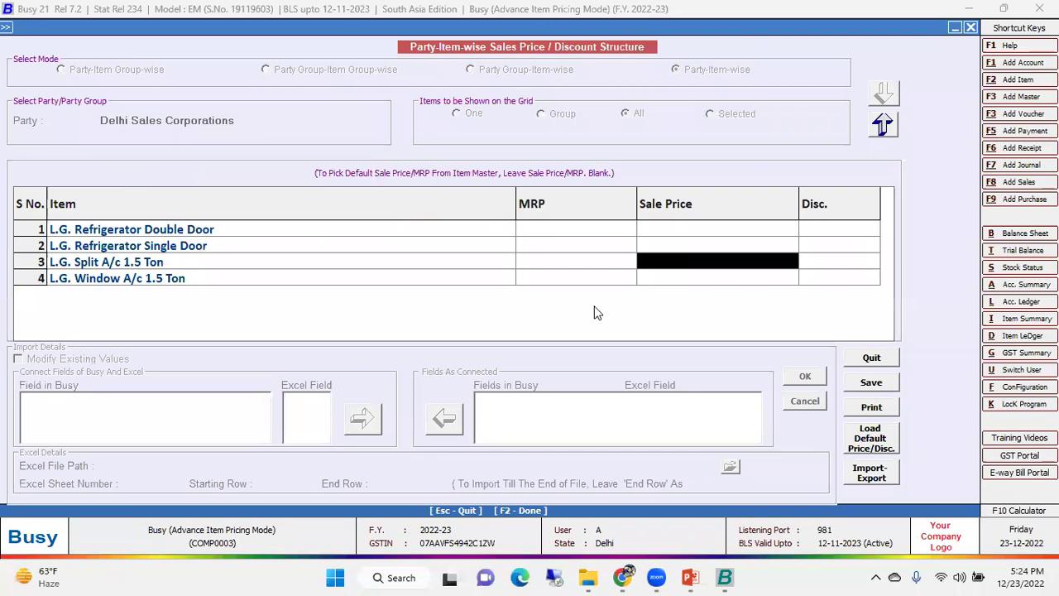
type("29,3")
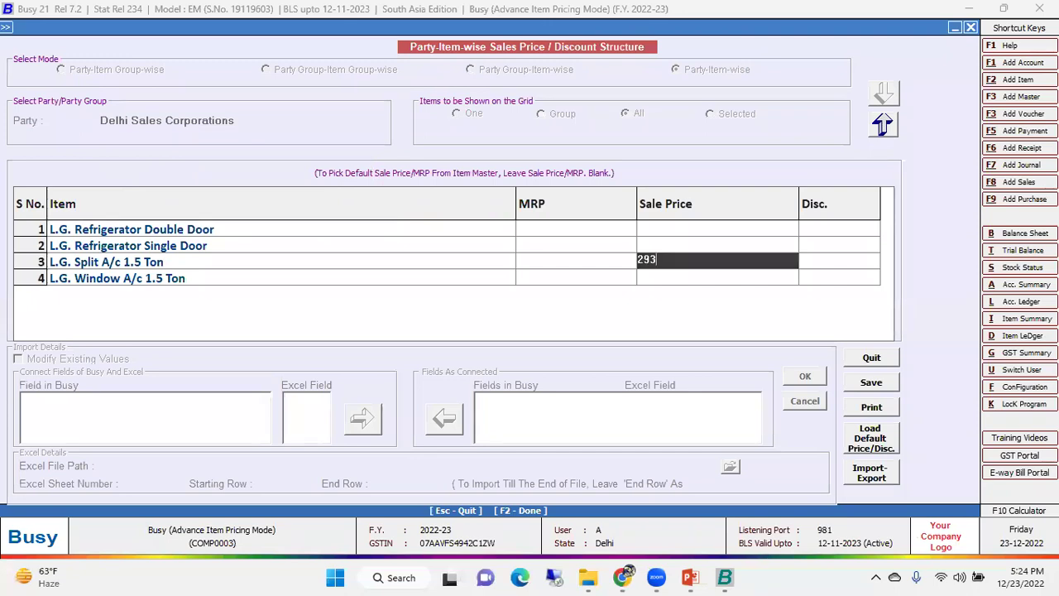
type("50")
key("Return")
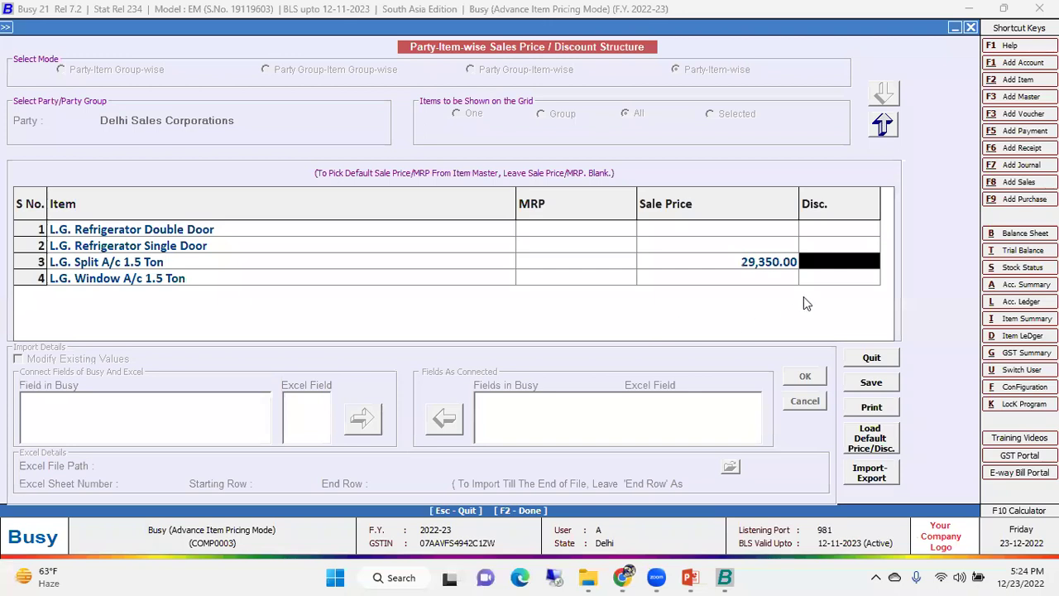
left_click(882, 384)
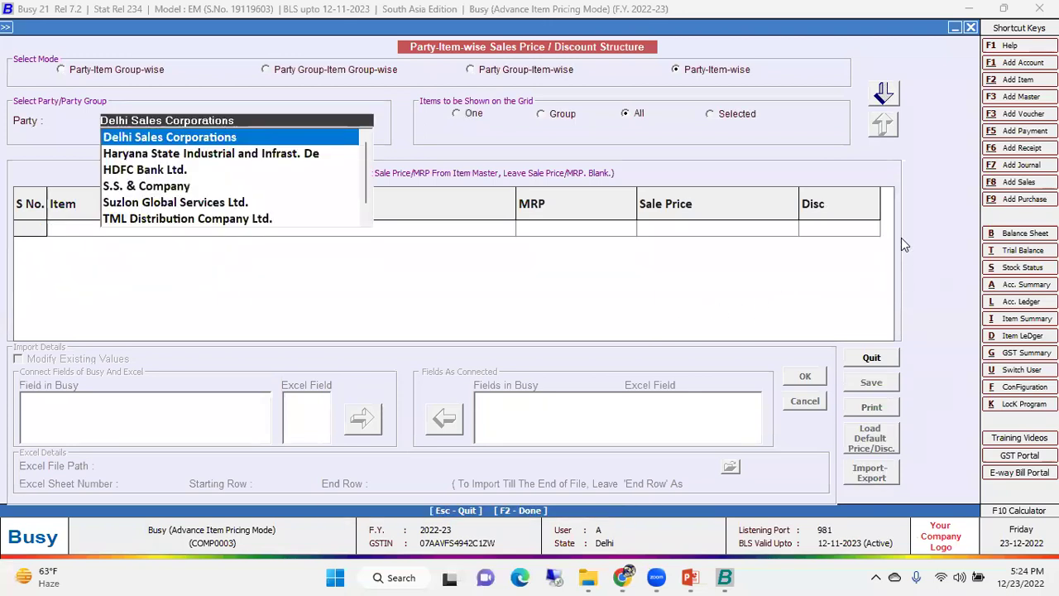
key("Escape")
key("Return")
Start a new sales voucher in the Main series with S.S. & Company as the party
key("F8")
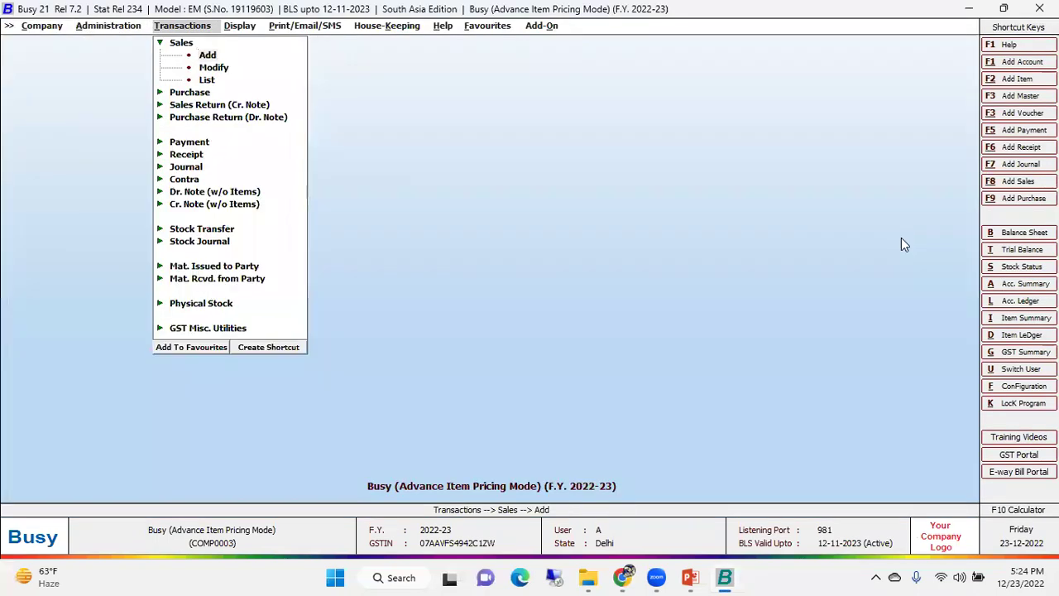
key("Return")
key("Down")
key("Down")
key("Down")
key("Down")
key("Down")
key("Down")
key("Up")
key("Return")
key("Return")
Enter 1 piece of L.G. Split A/c 1.5 Ton for S.S. & Company, check its price, and delete the item line
key("Down")
key("Down")
key("Return")
key("Return")
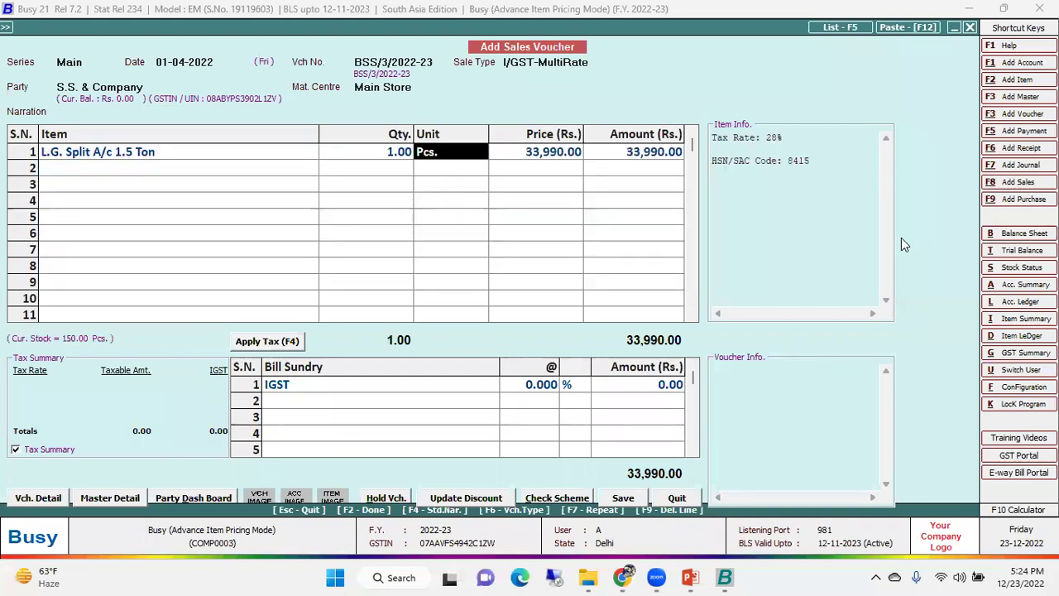
key("Return")
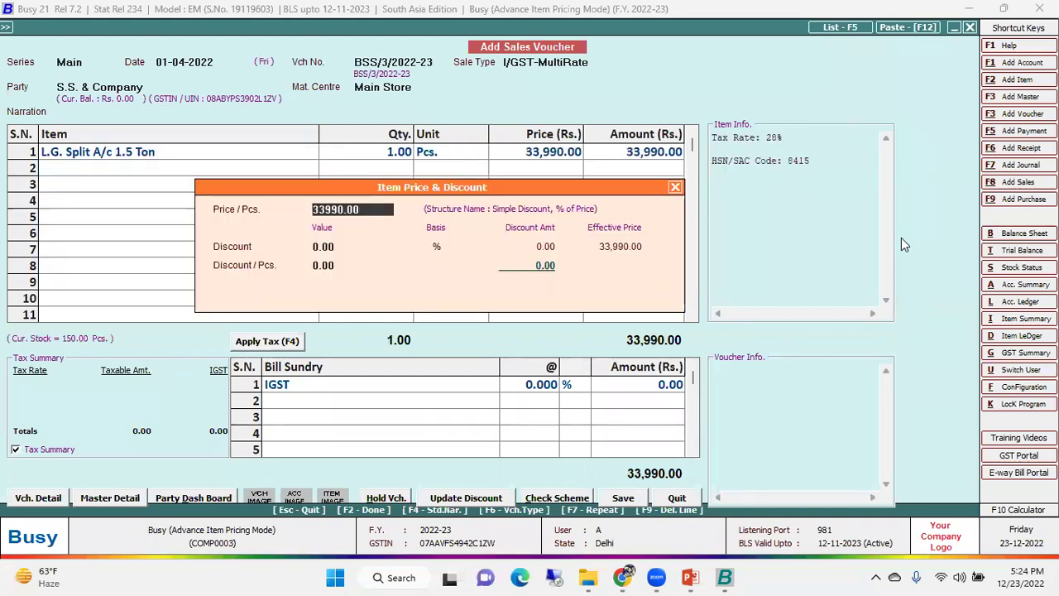
key("Escape")
key("Escape")
key("Escape")
key("F9")
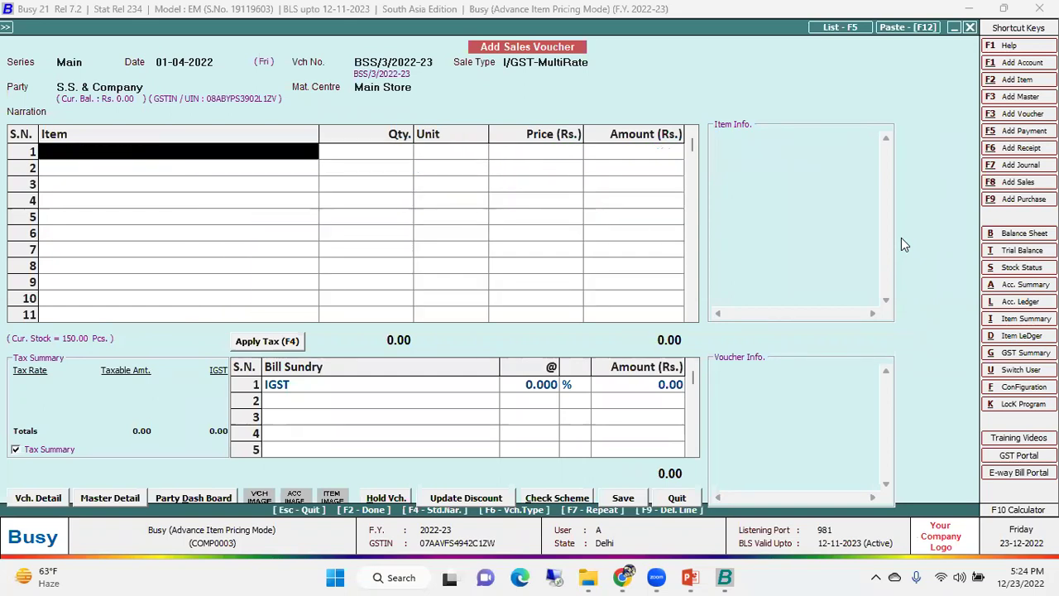
Change the voucher's party to Delhi Sales Corporations and return to the item list
key("Escape")
key("Escape")
key("Escape")
type("delhi")
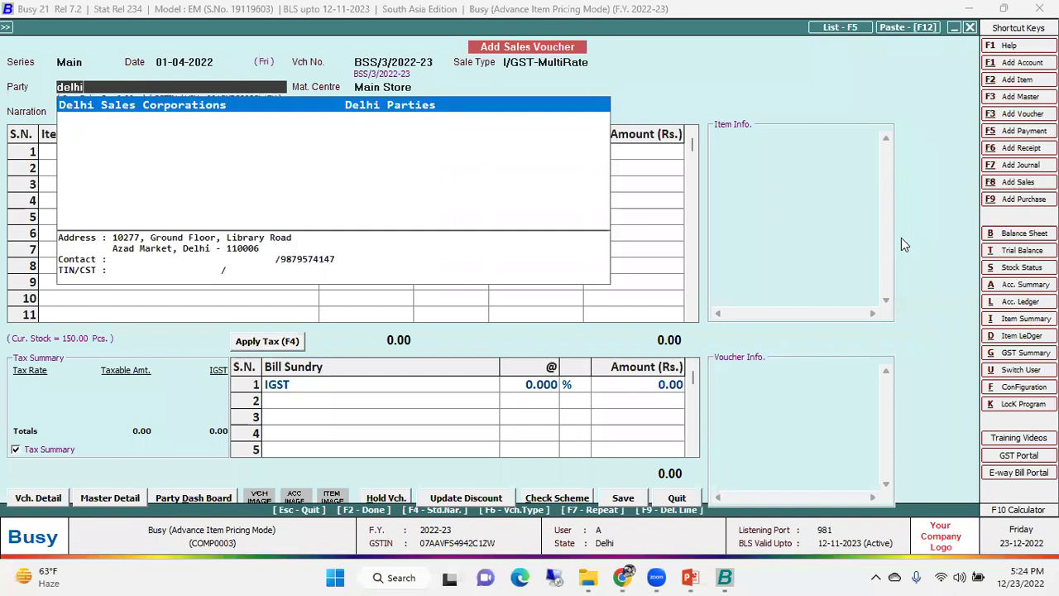
key("Return")
key("Return")
key("Return")
Enter 1 piece of L.G. Split A/c 1.5 Ton for Delhi Sales Corporations, check its price, and quit the voucher without saving
key("Down")
key("Down")
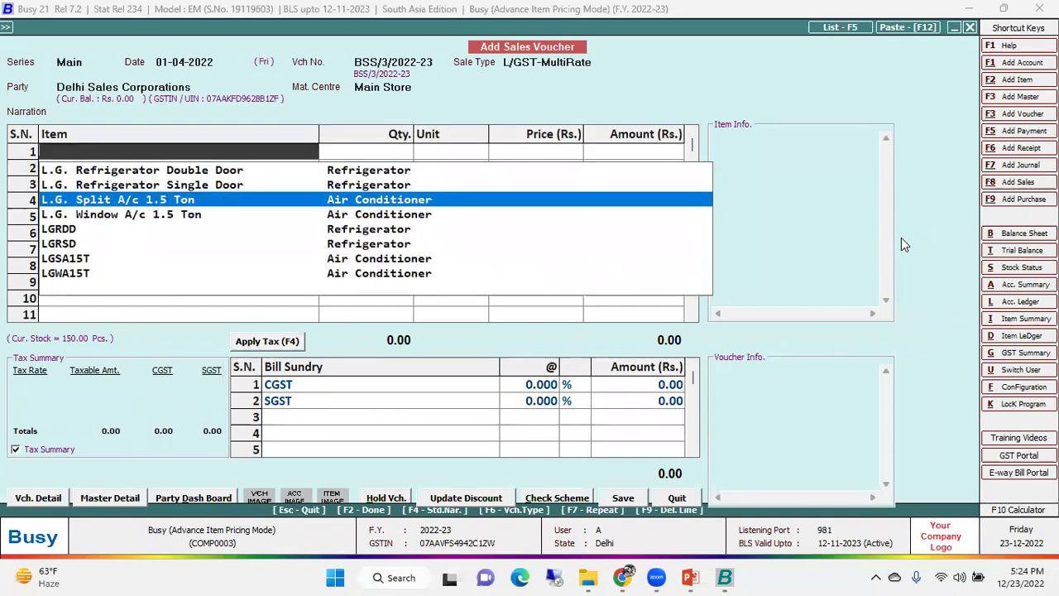
key("Return")
key("Return")
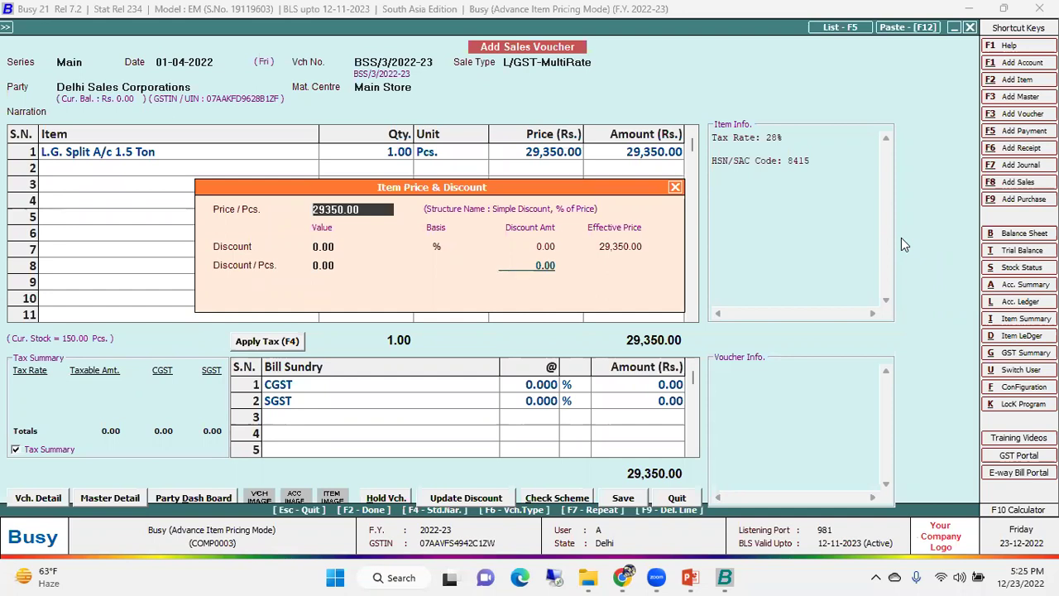
key("Escape")
key("Escape")
key("Left")
key("Return")
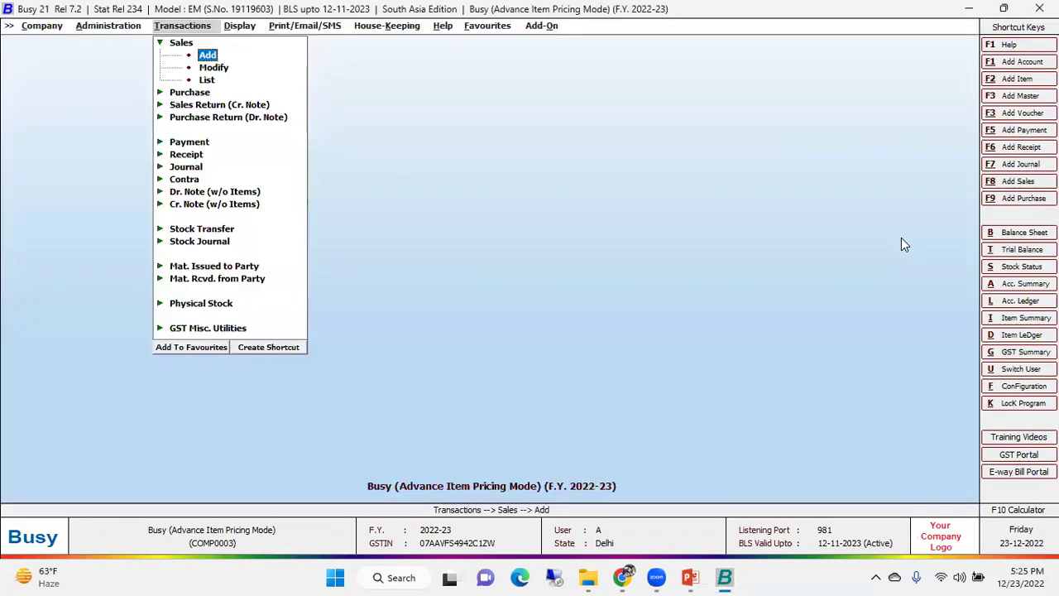
Open the Items Pricing Mode in Vouchers options from the Inventory features configuration
key("Left")
key("Up")
key("Down")
key("Return")
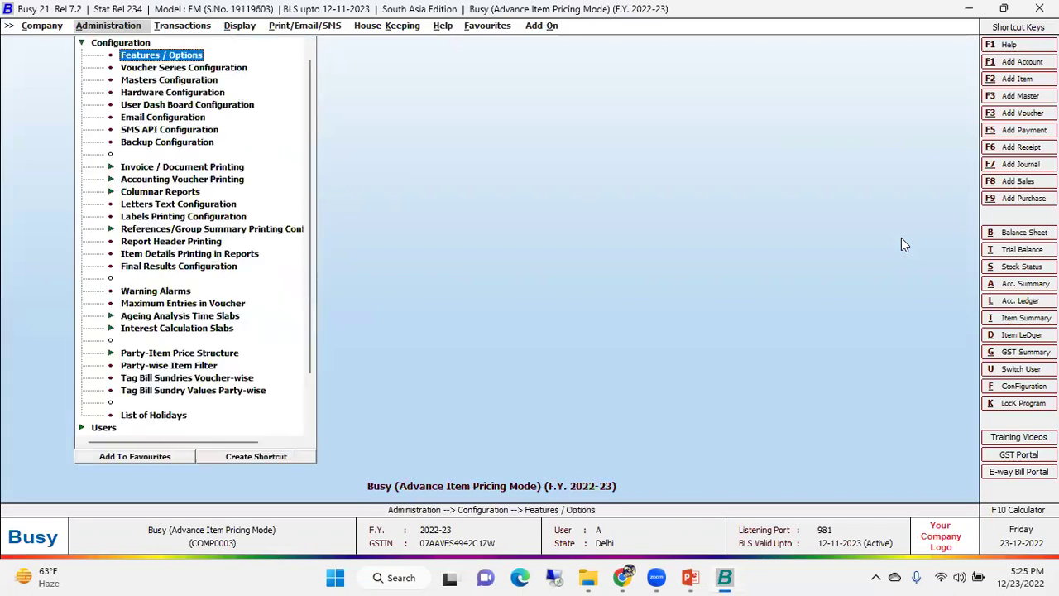
key("Return")
key("Down")
key("Down")
key("Down")
key("Up")
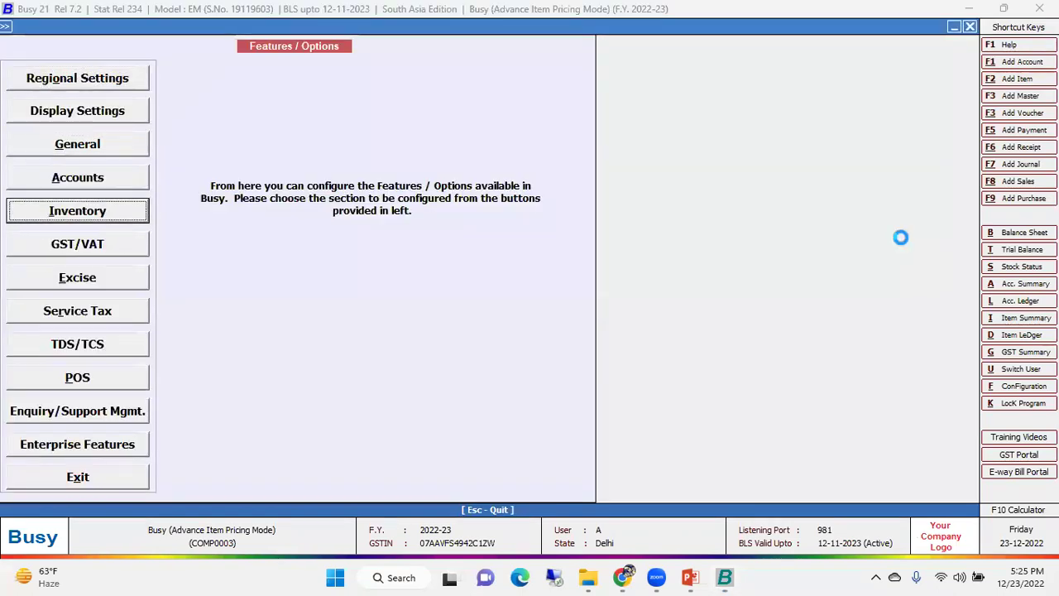
key("Return")
left_click(579, 495)
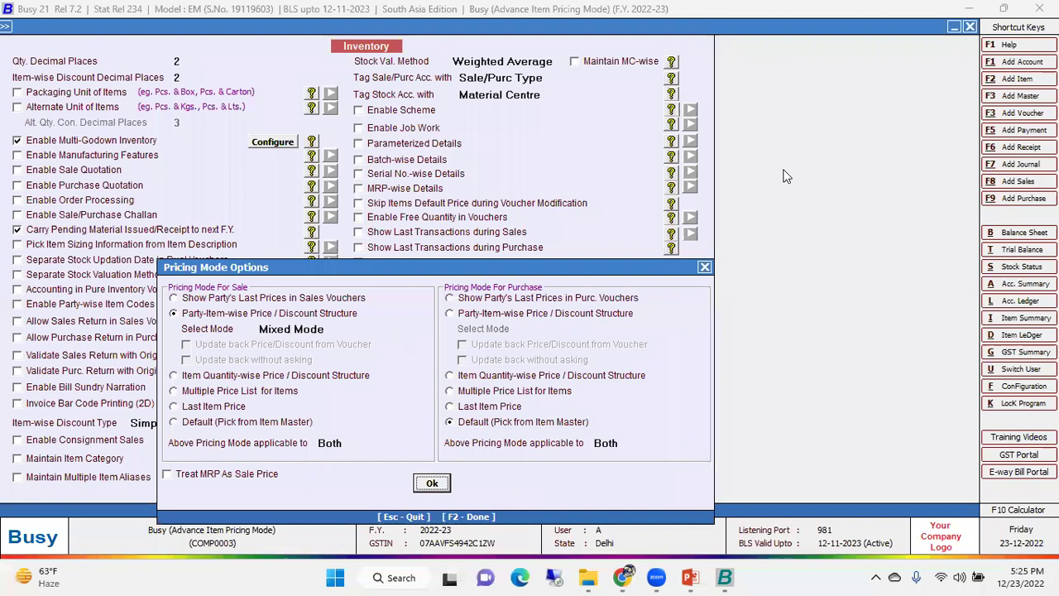
Set the sale pricing mode to Item Quantity-wise Price / Discount Structure, save the inventory configuration and exit the features settings
left_click(200, 376)
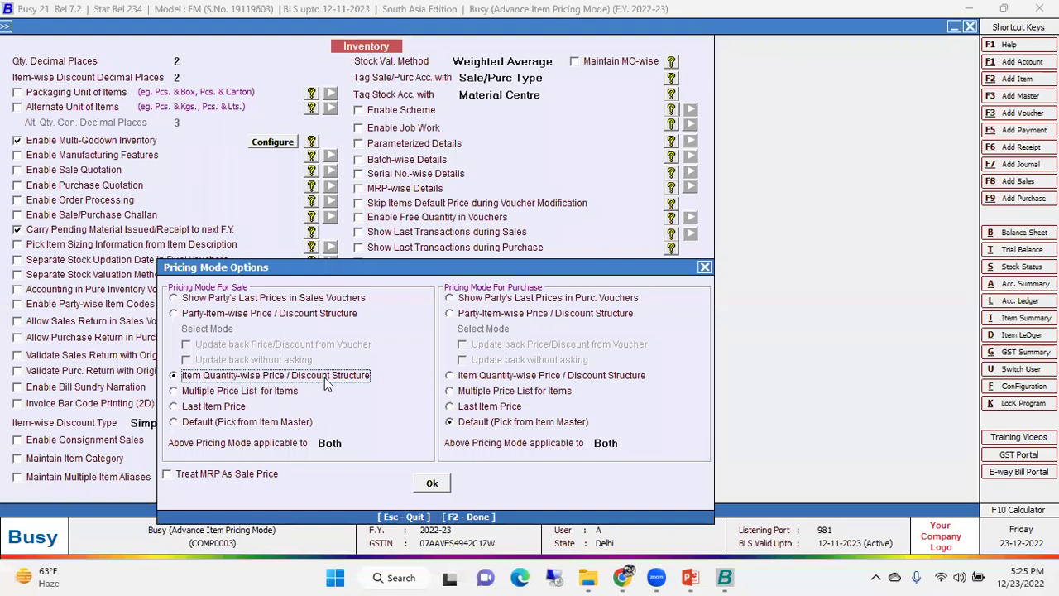
left_click(432, 483)
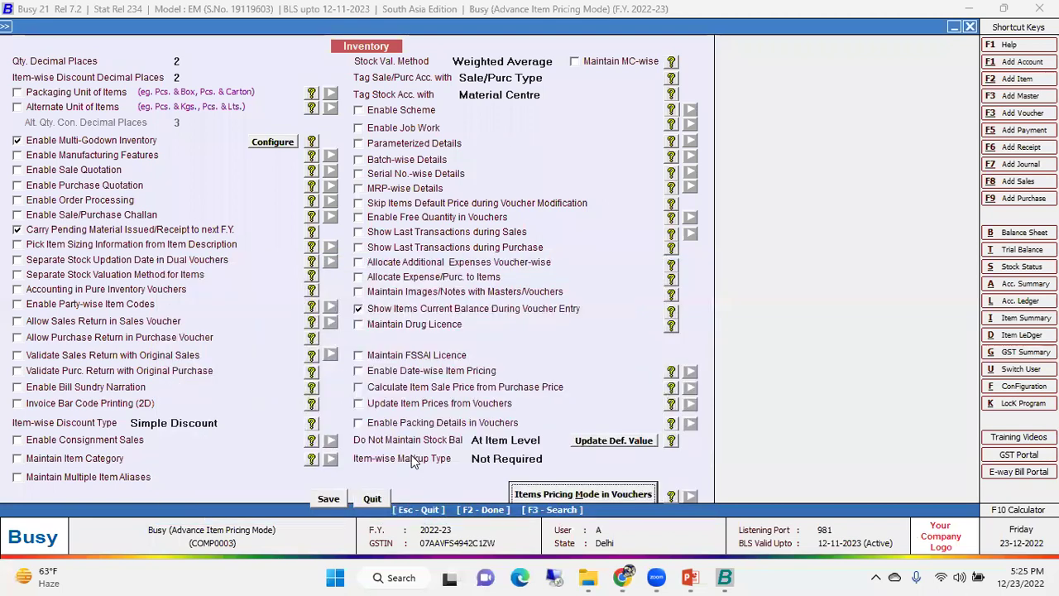
key("F2")
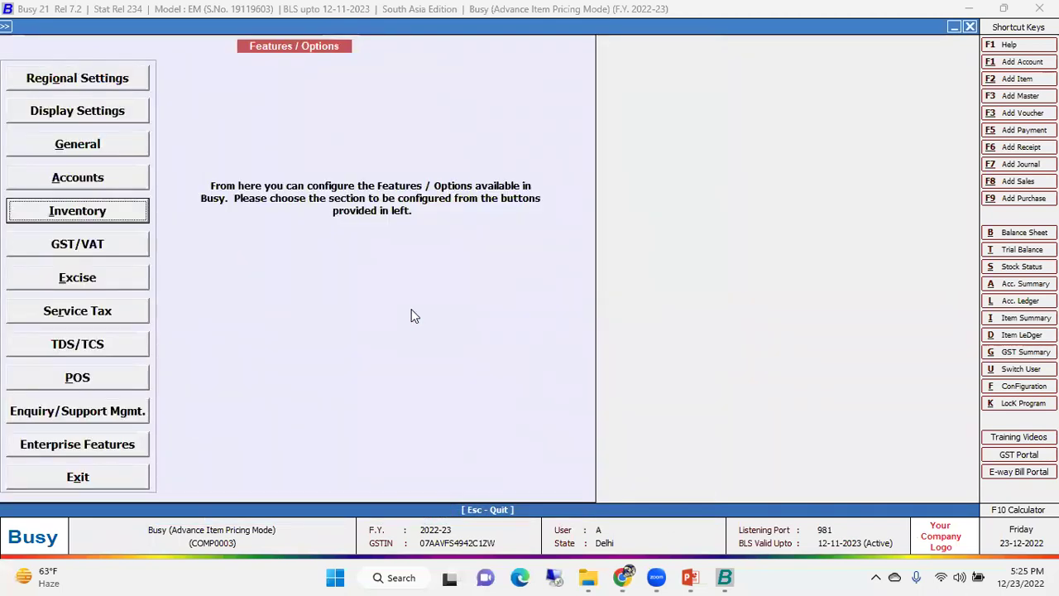
key("Escape")
Open the Item Quantity Discount Structure configuration for sales
key("Down")
key("Down")
key("Down")
key("Down")
key("Down")
key("Down")
key("Down")
key("Down")
key("Down")
key("Down")
key("Down")
key("Down")
key("Down")
key("Down")
key("Down")
key("Down")
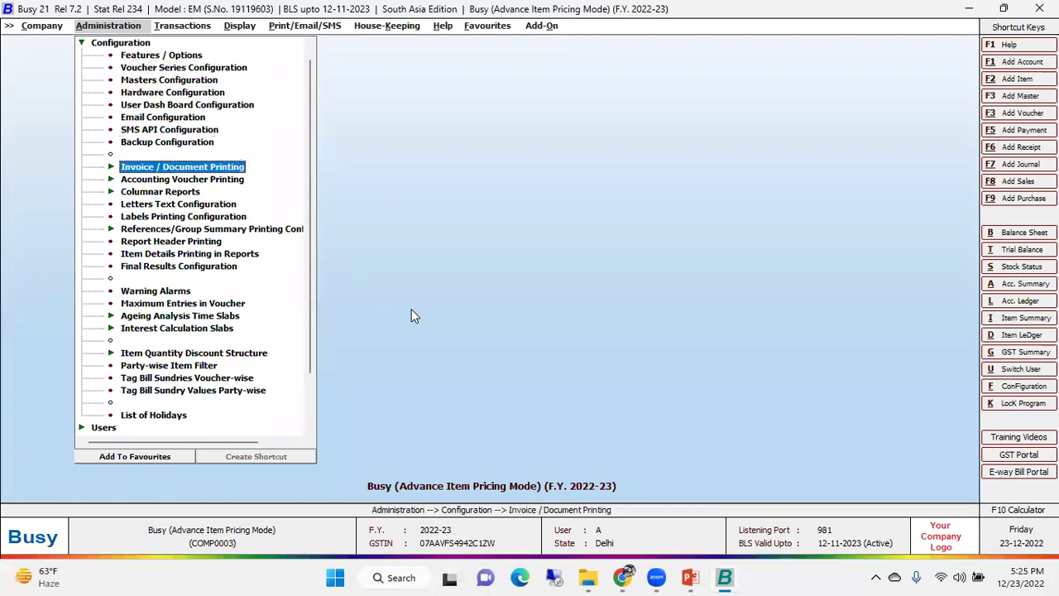
key("Down")
key("Down")
key("Down")
key("Down")
key("Down")
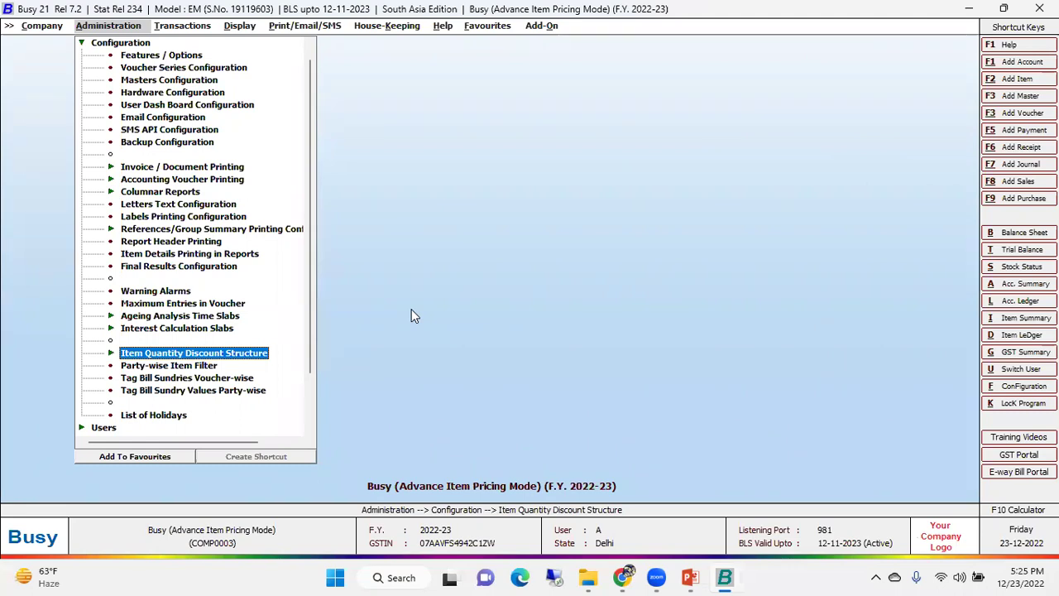
key("Return")
key("Return")
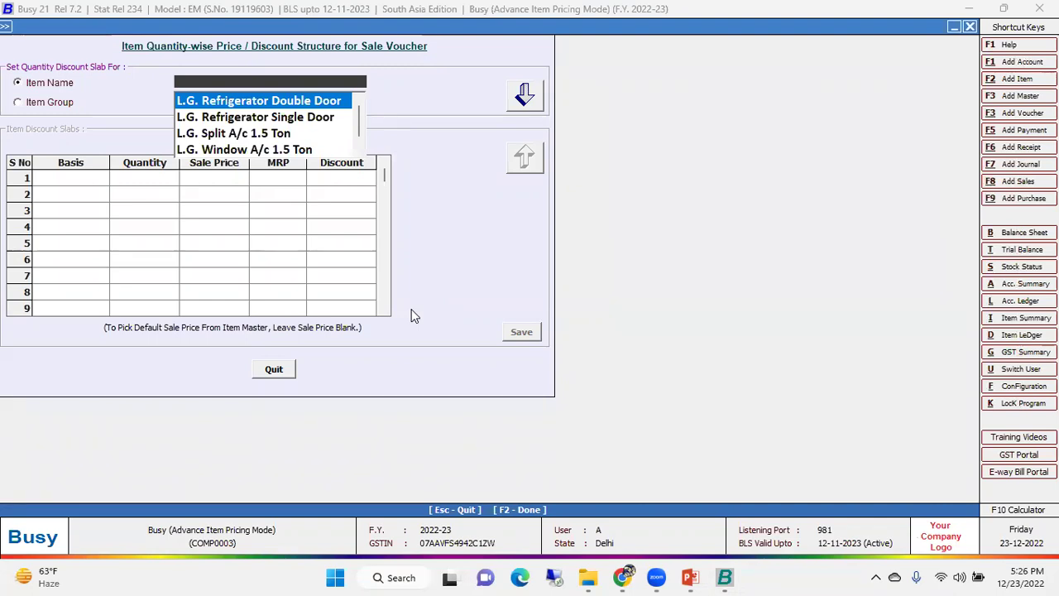
Set the discount slab basis to Item Name and choose L.G. Refrigerator Single Door for slab entry
left_click(45, 102)
left_click(43, 89)
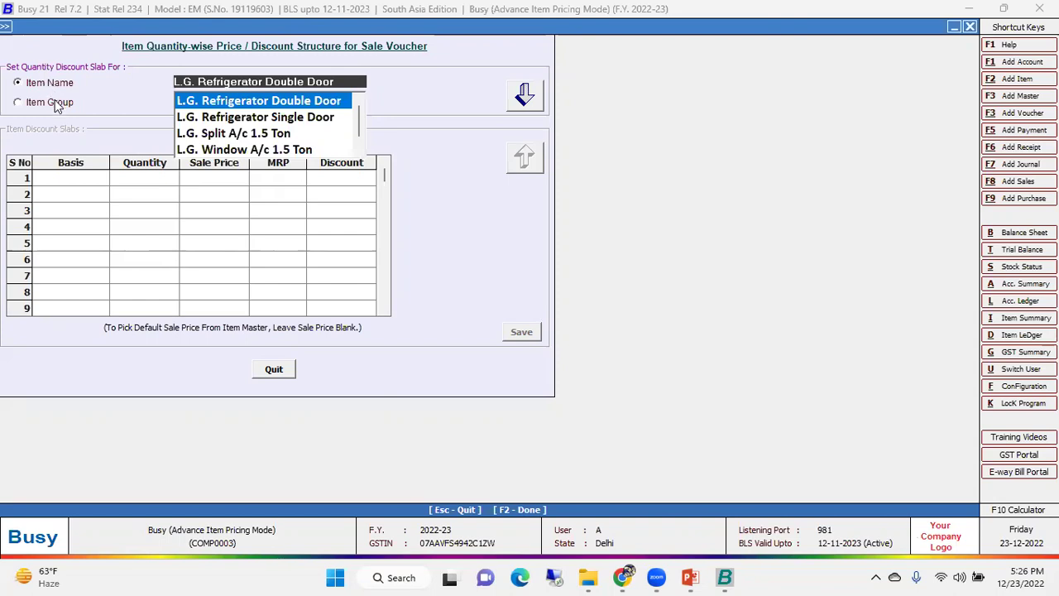
left_click(53, 84)
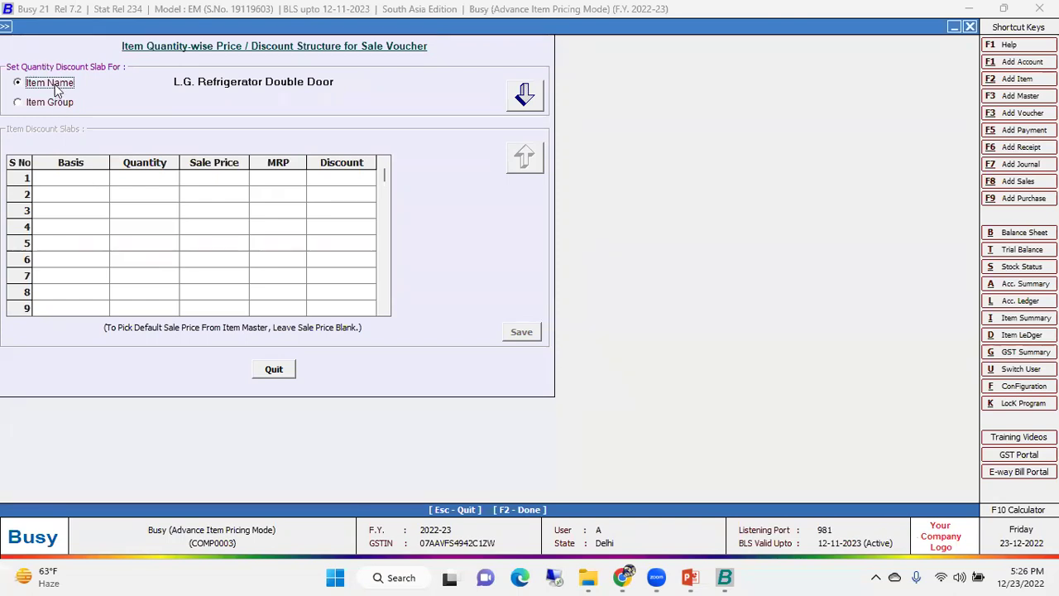
left_click(58, 105)
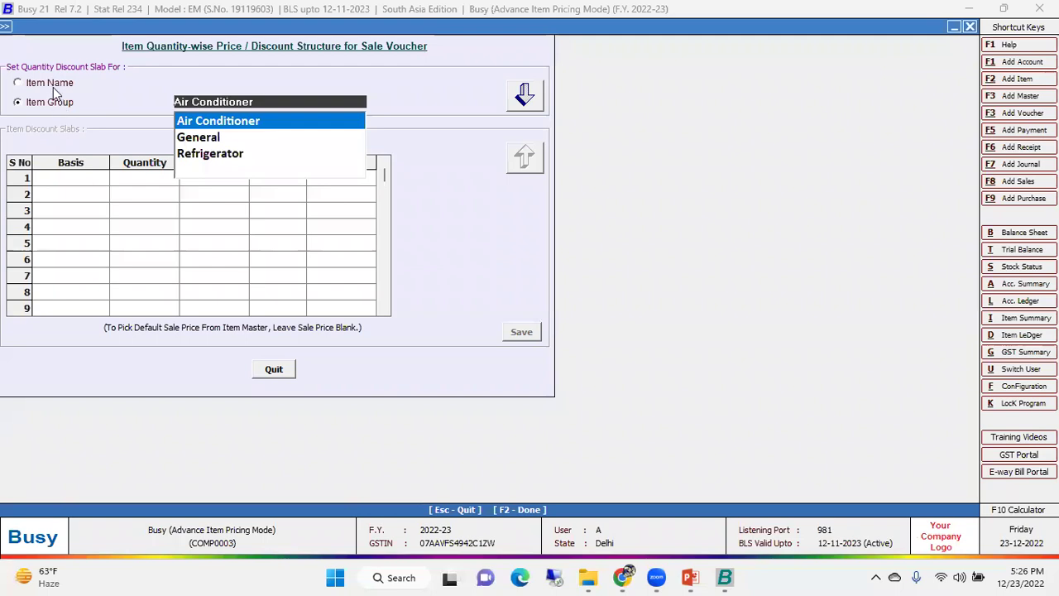
left_click(54, 86)
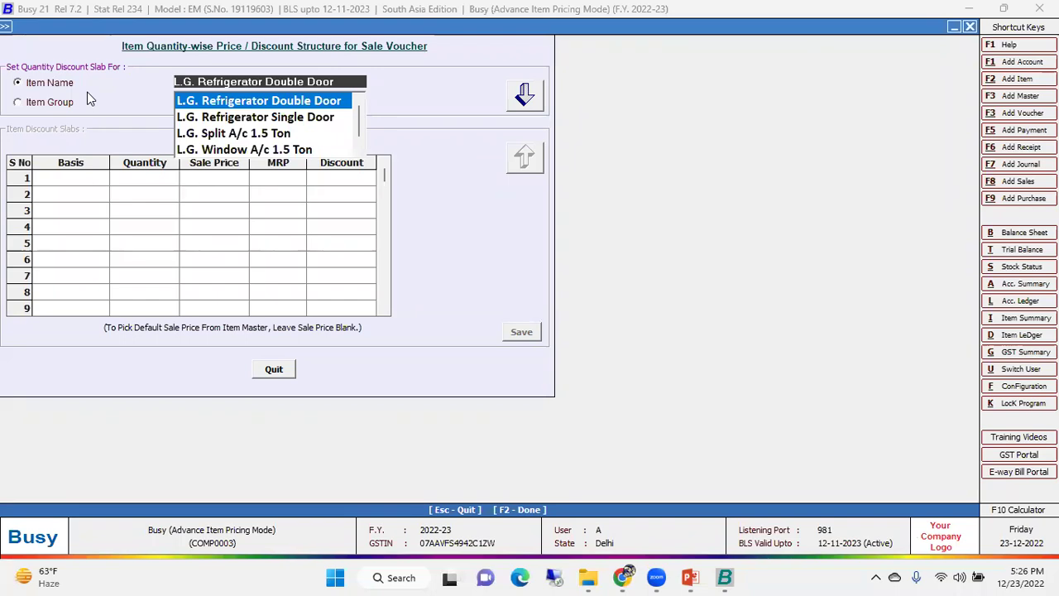
key("Down")
key("Up")
key("Down")
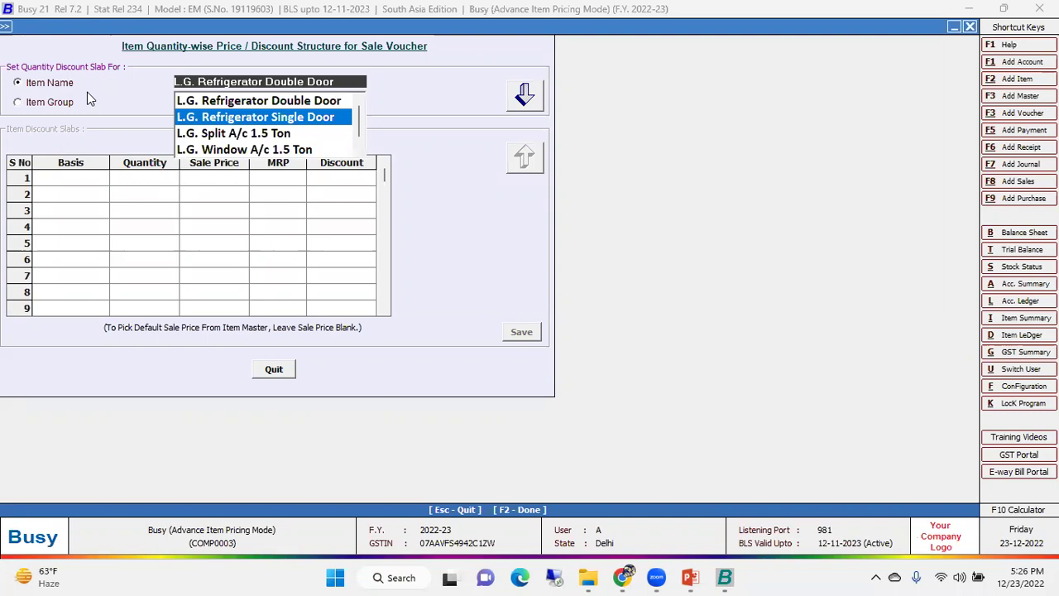
key("Return")
key("Return")
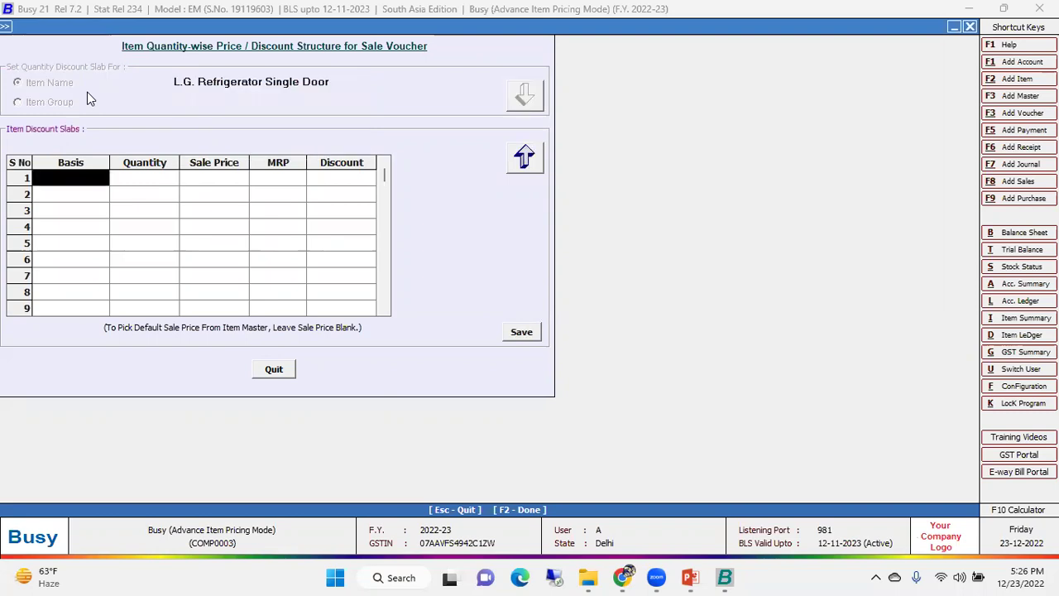
Enter the first slab as Upto 5 quantity with a sale price of 30,120 and a discount of 5
key("Return")
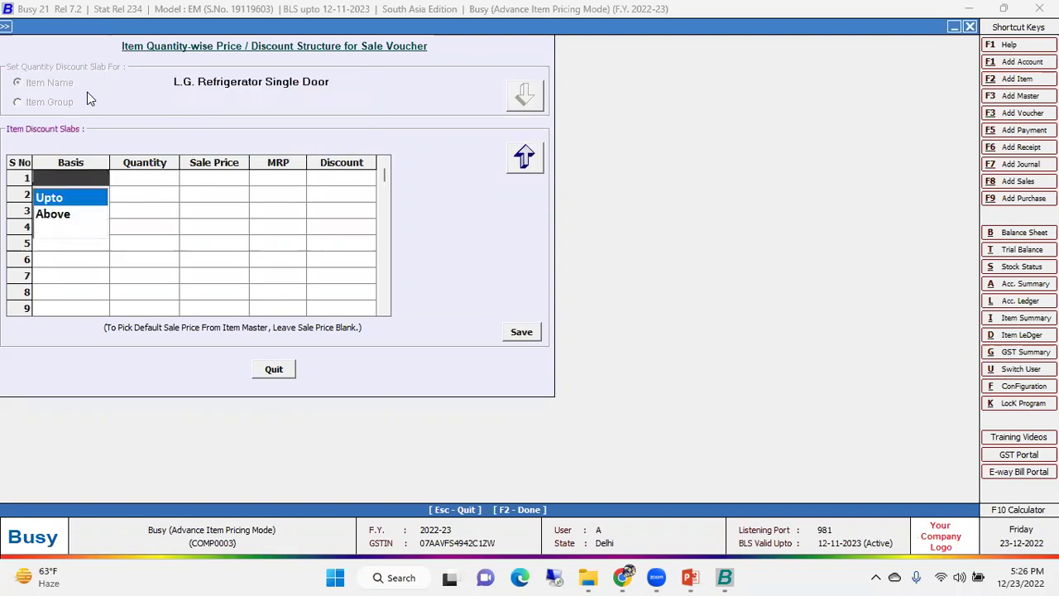
key("Return")
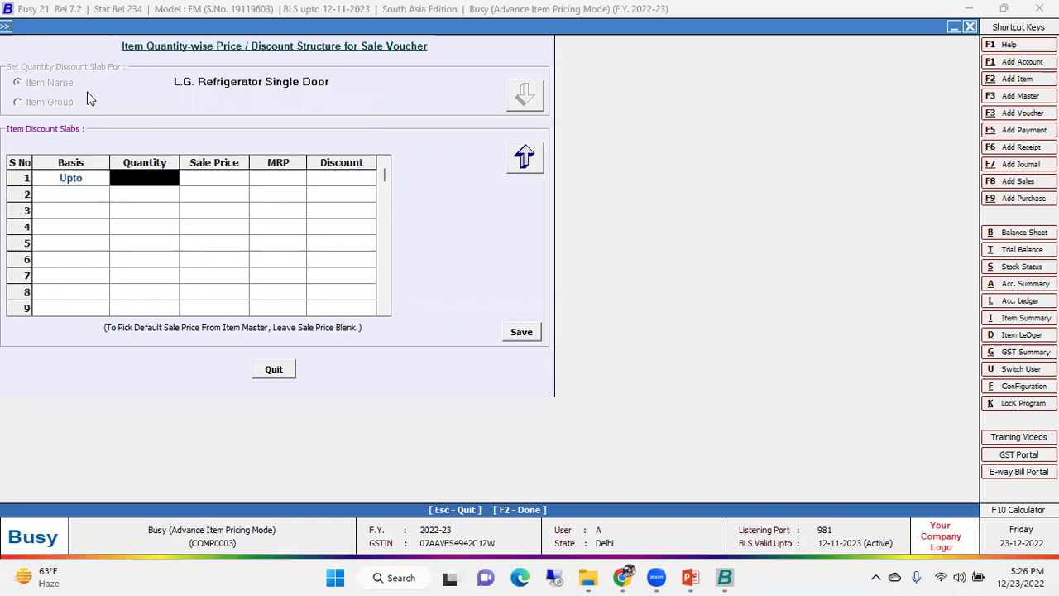
type("5")
key("Return")
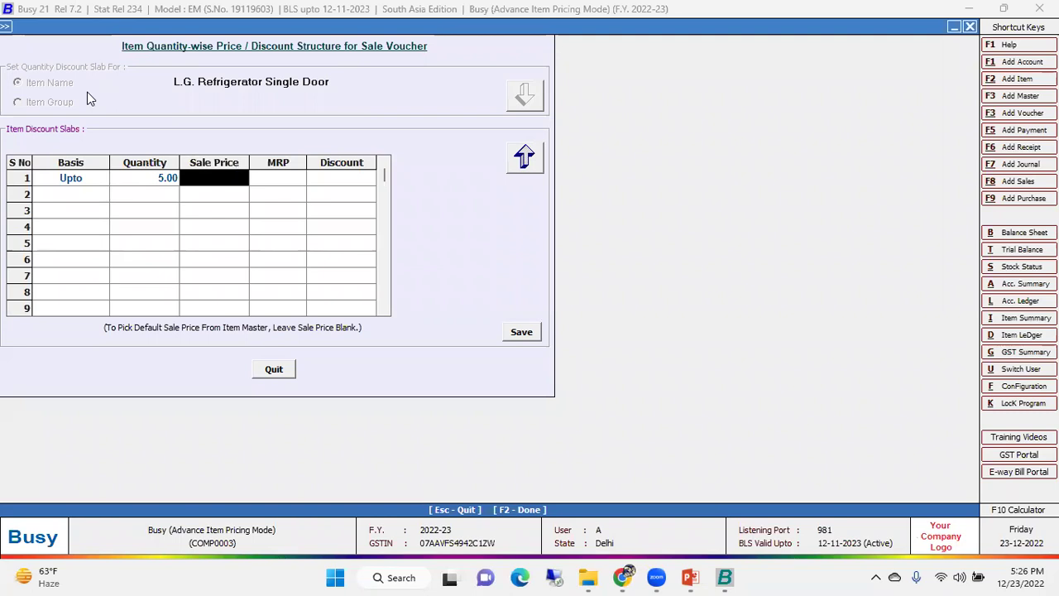
type("30,")
type("120")
key("Return")
key("Return")
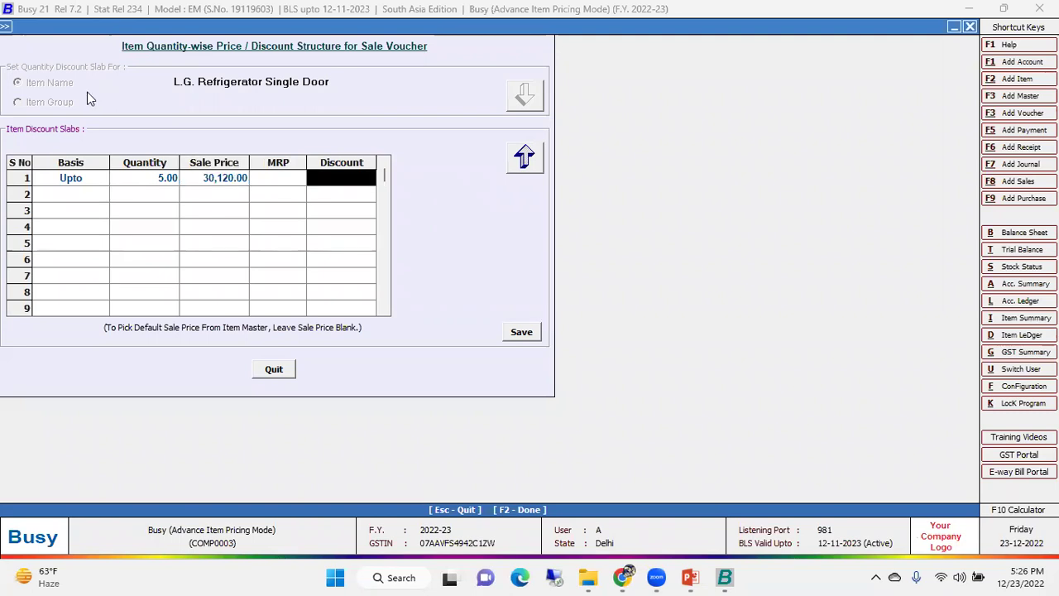
type("5")
key("Return")
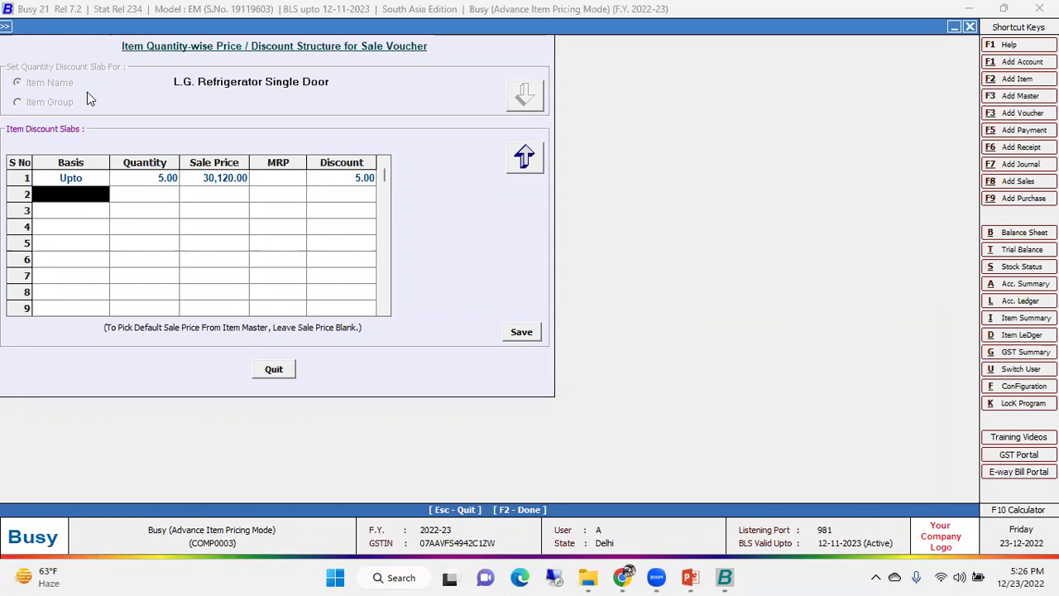
Enter the second slab as Above 6 quantity with sale price 28,750 and discount 10, and save the item's structure
key("Down")
key("Return")
type("6")
key("Return")
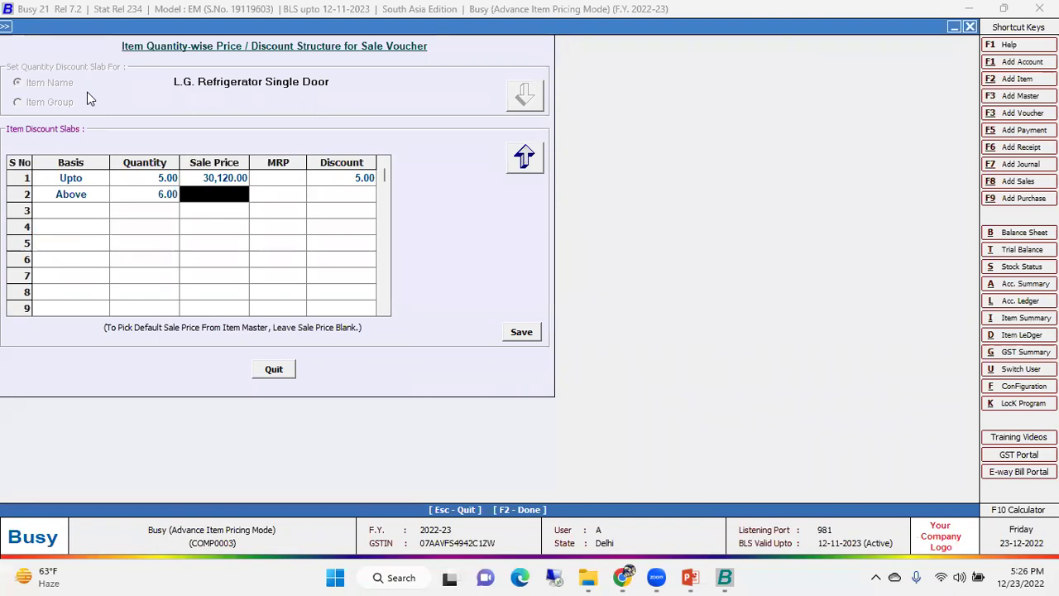
type("28")
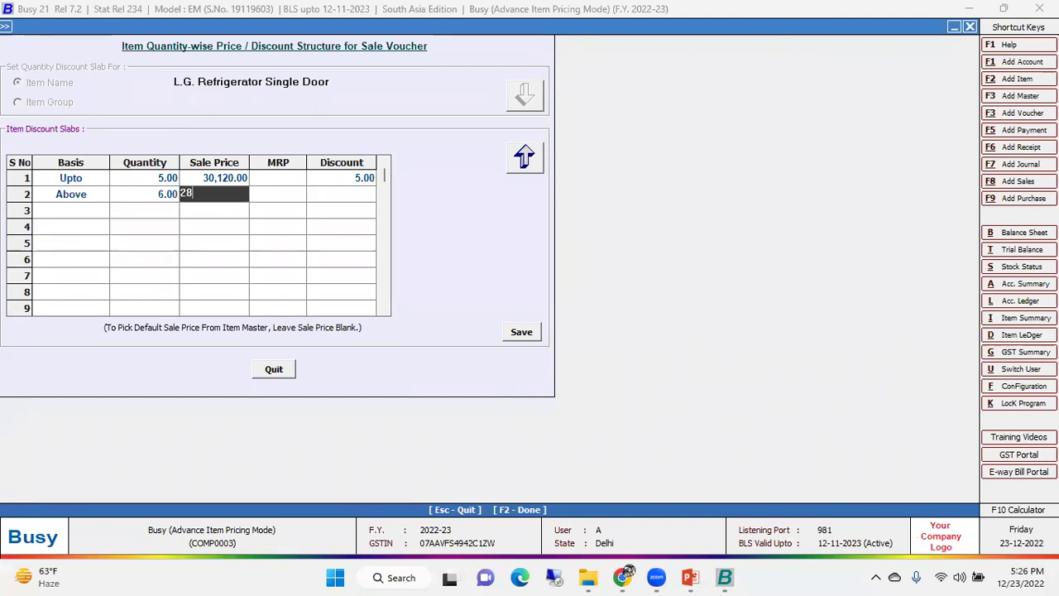
type(",750")
key("Return")
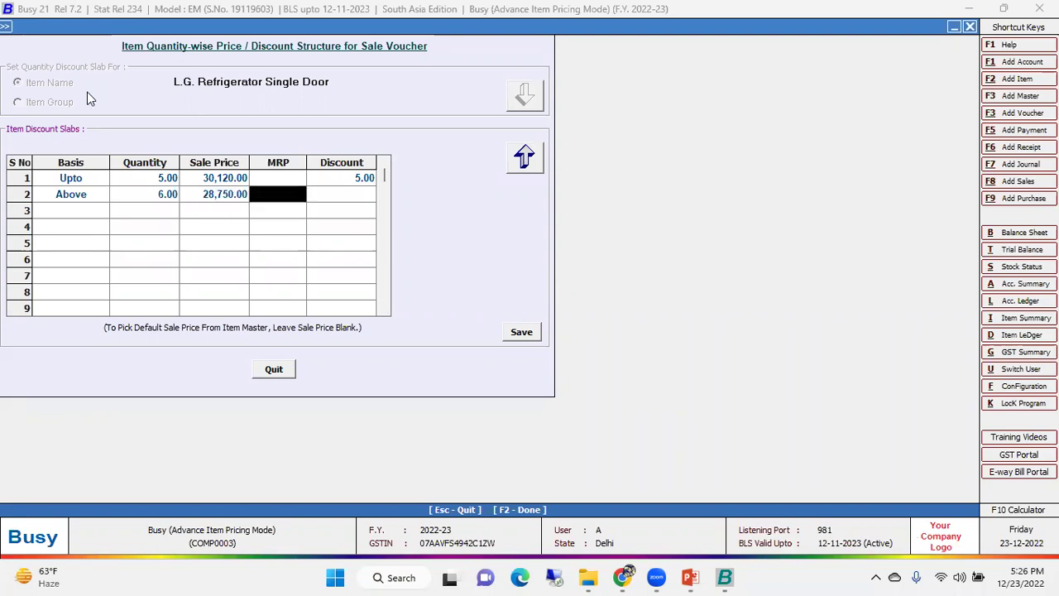
key("Return")
type("10")
key("Return")
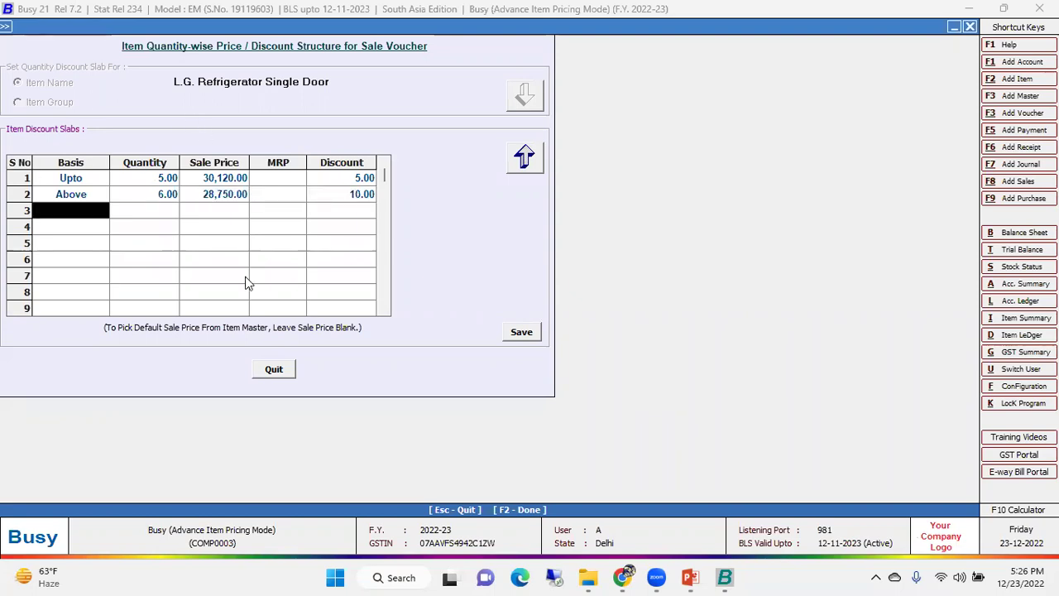
left_click(519, 332)
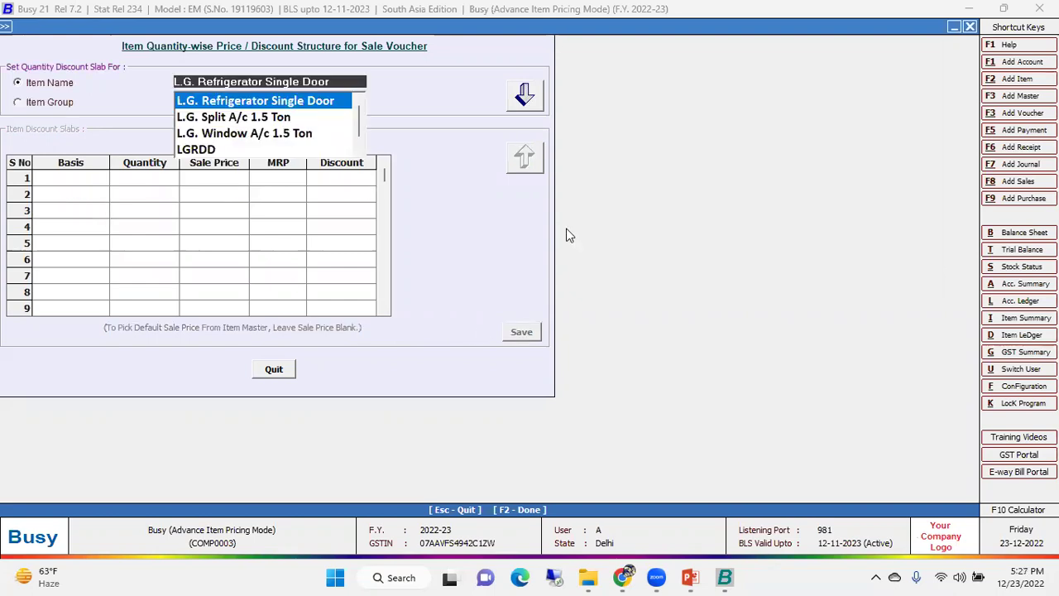
Quit the discount structure configuration and start a new sales voucher for Busy Infotech Pvt. Ltd. from Main Store
key("Escape")
key("Return")
key("F8")
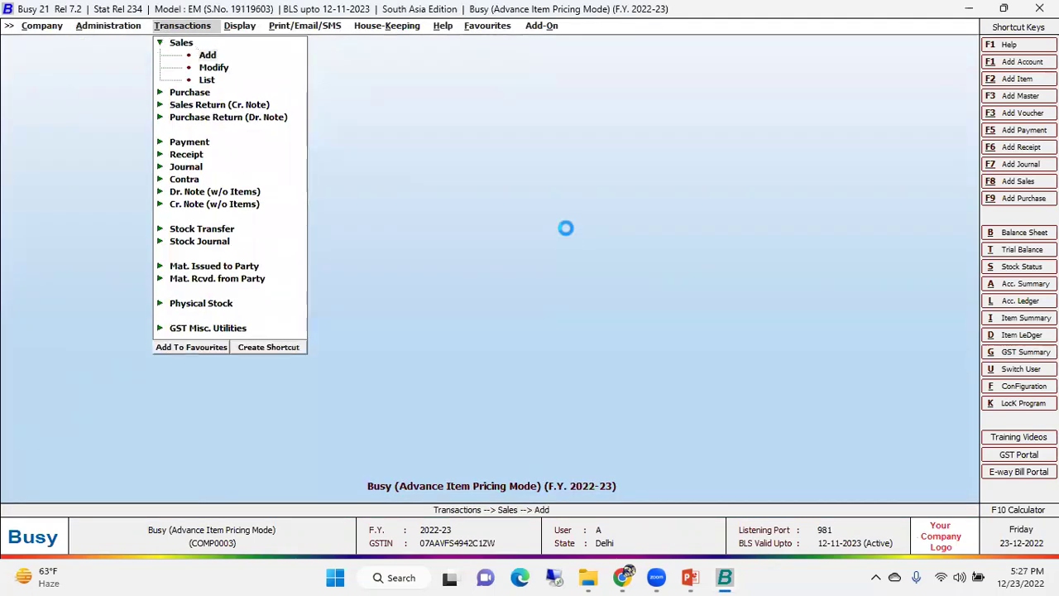
key("Return")
key("Down")
key("Up")
key("Return")
key("Return")
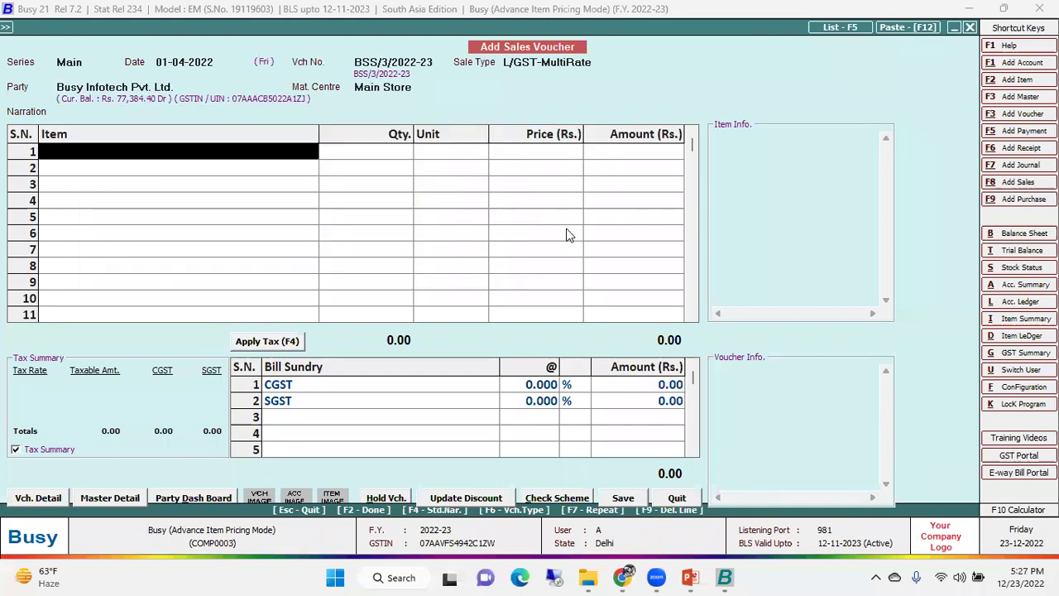
Enter 1 piece of L.G. Refrigerator Single Door in the voucher and check its item price and discount
key("Down")
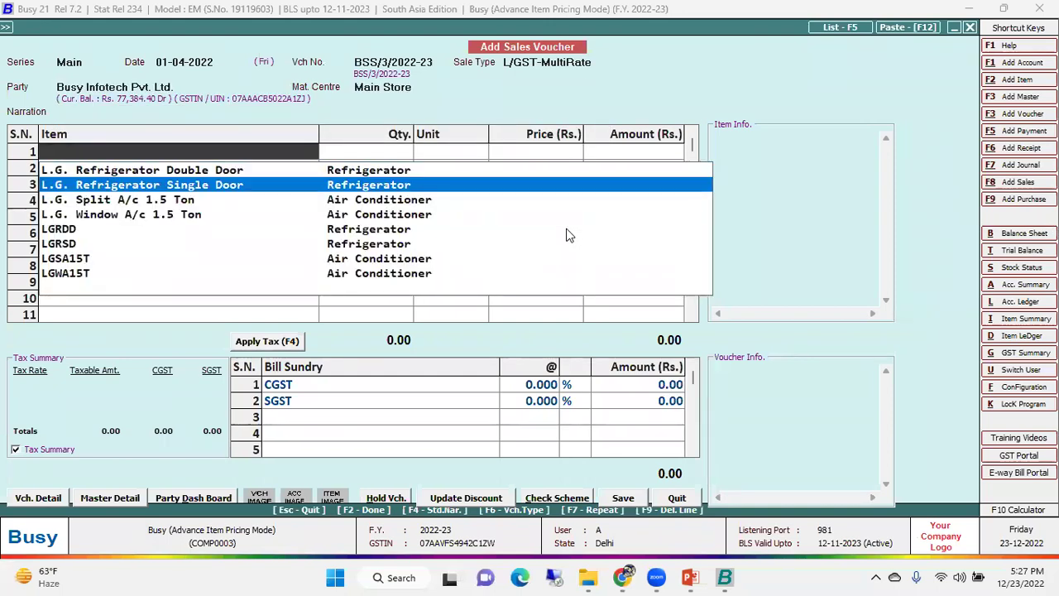
key("Return")
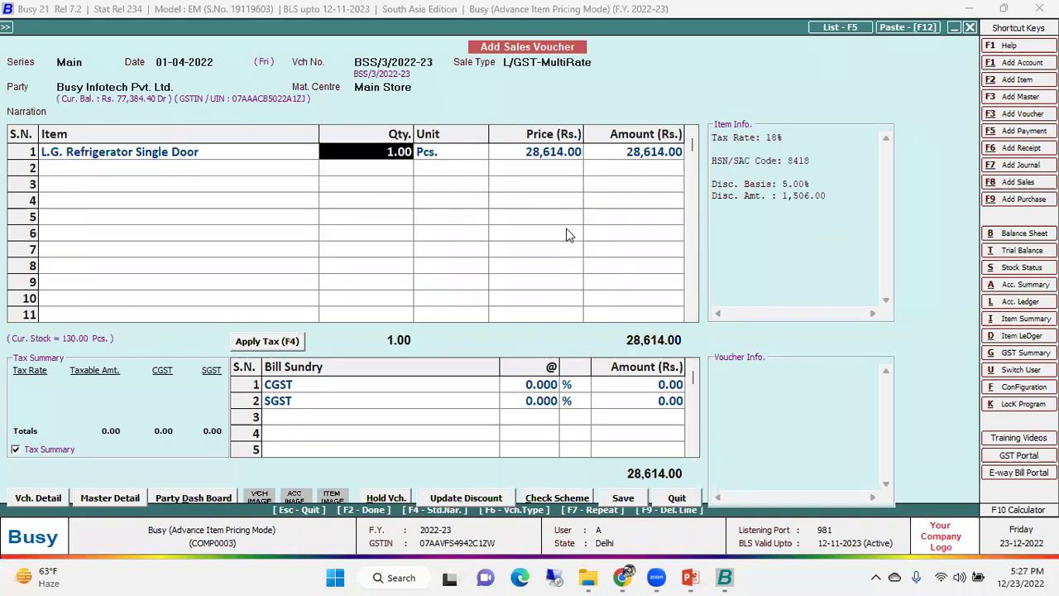
key("Return")
key("Return")
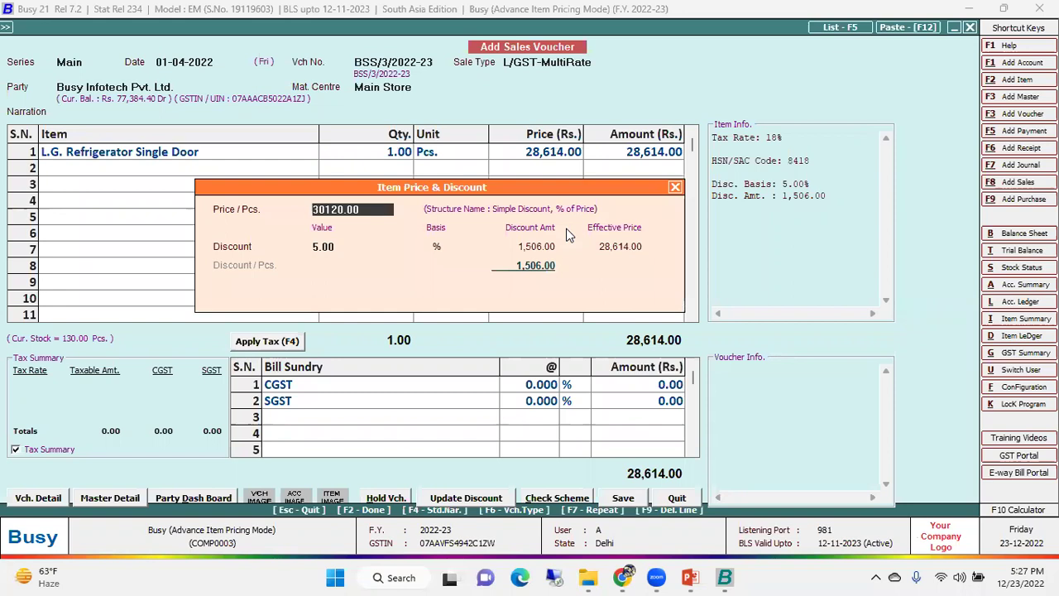
key("Escape")
key("Left")
key("Left")
key("Left")
key("Return")
key("Return")
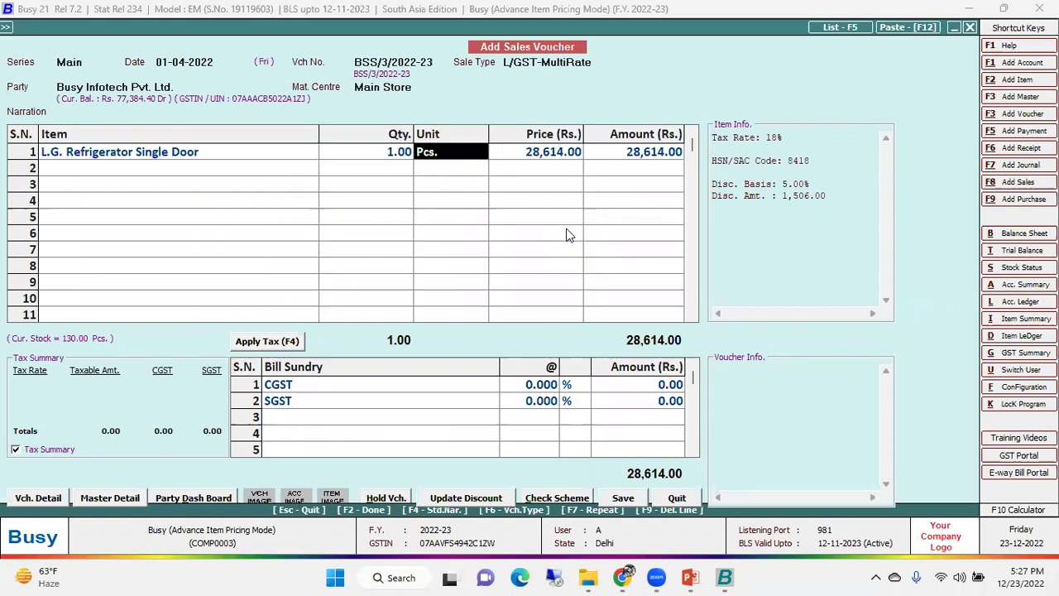
key("Left")
key("Return")
key("Return")
key("Escape")
Set the refrigerator's quantity to 6 pieces and check its item price and discount
key("Left")
key("Left")
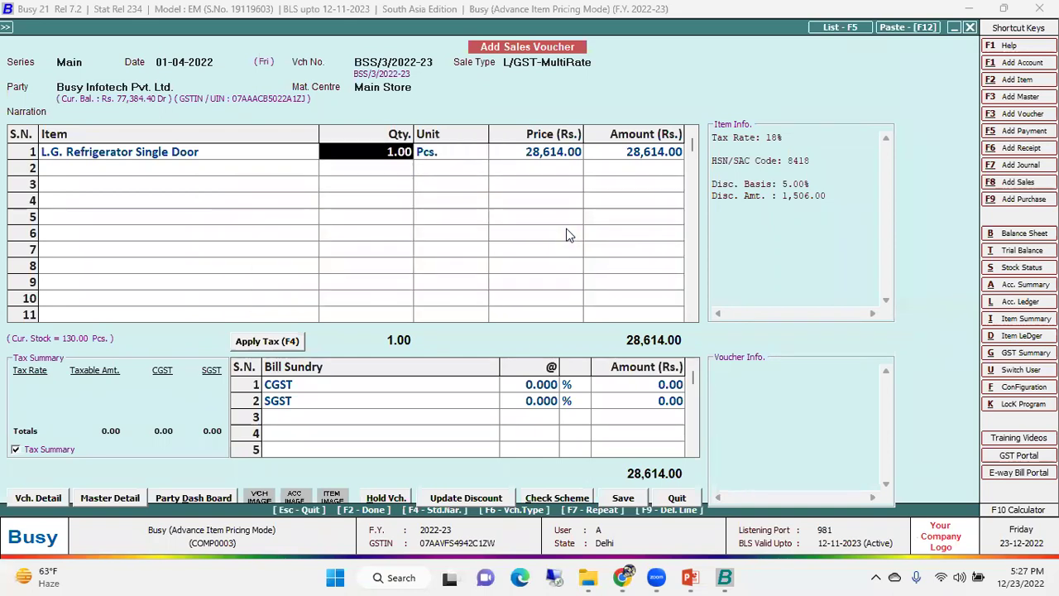
type("6")
key("Return")
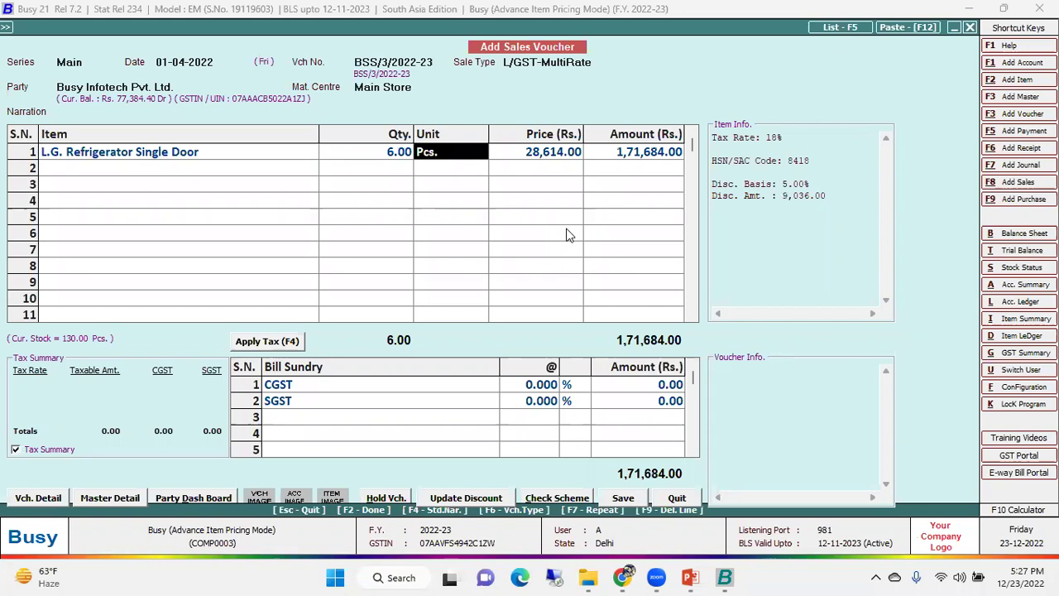
key("Return")
key("Return")
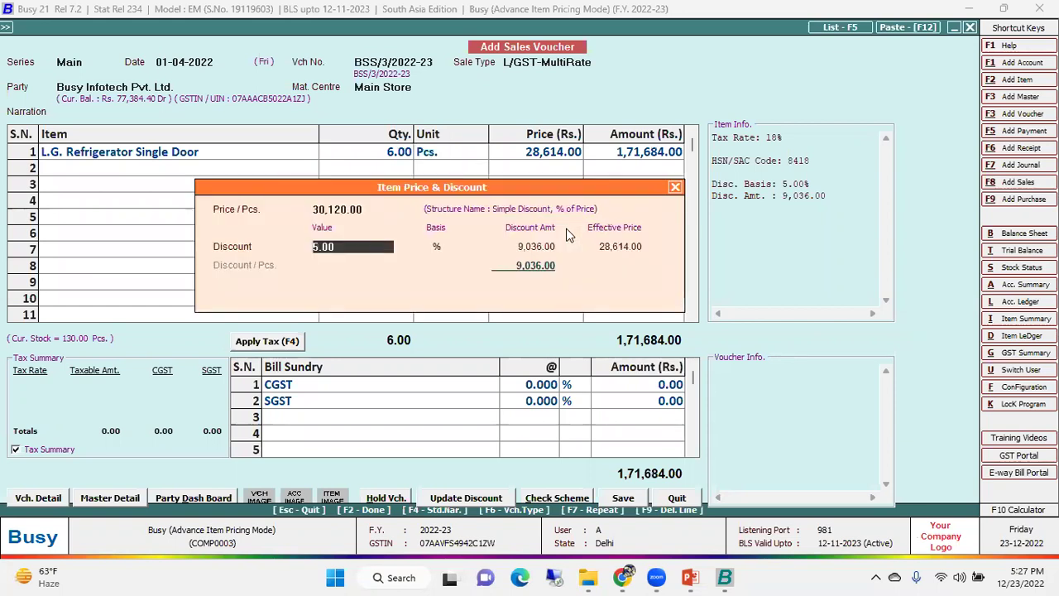
key("Escape")
Reselect L.G. Refrigerator Single Door on the first row, enter 8 pieces, and check its item price and discount
key("Left")
key("Left")
key("Left")
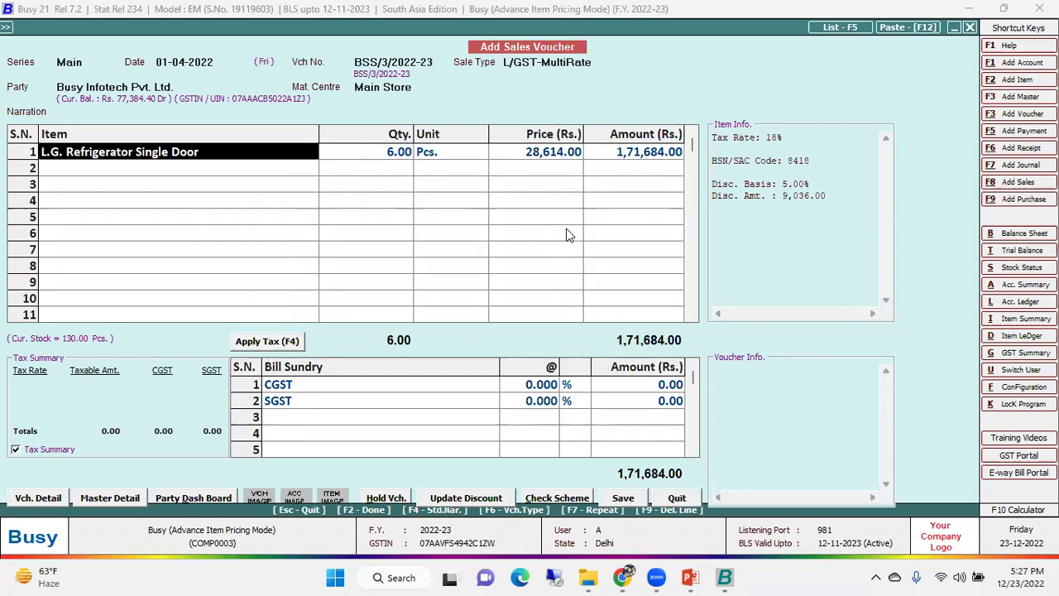
key("Return")
key("Down")
key("Return")
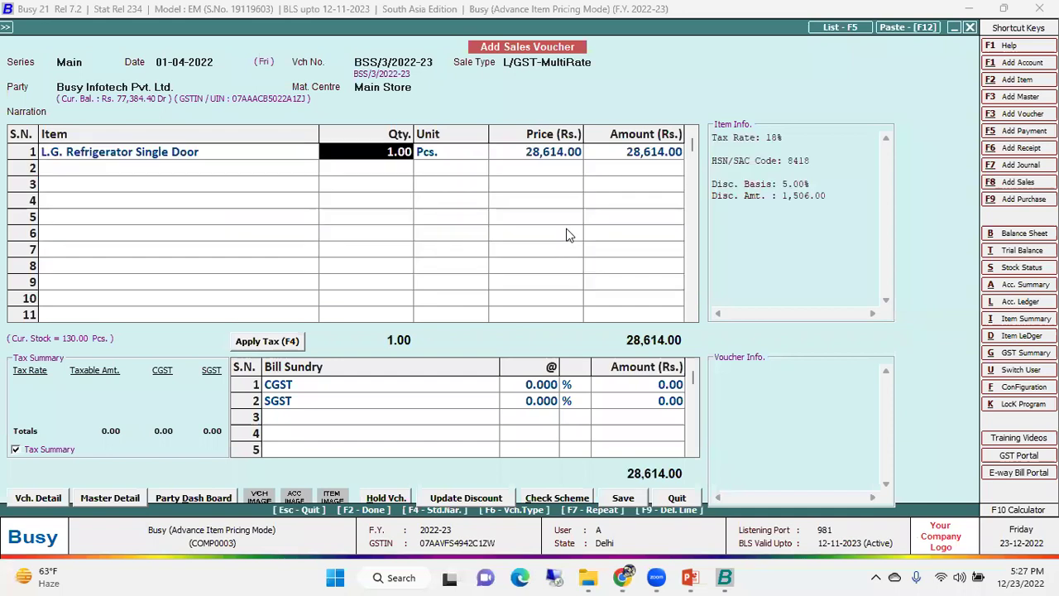
type("8")
key("Return")
key("Return")
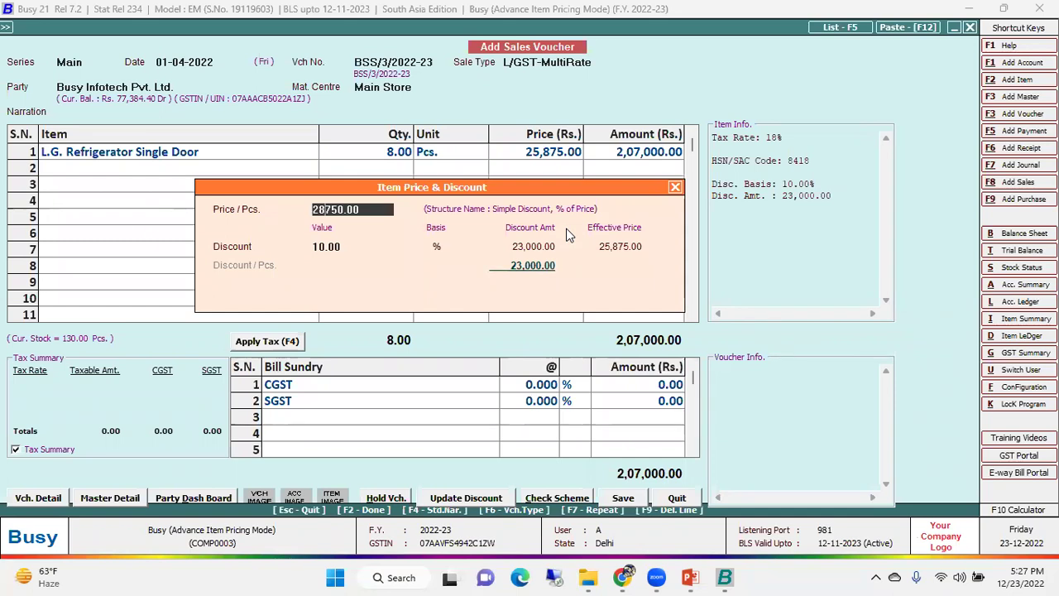
Close the item price details and quit the sales voucher without saving
key("Escape")
key("Escape")
key("Escape")
key("Escape")
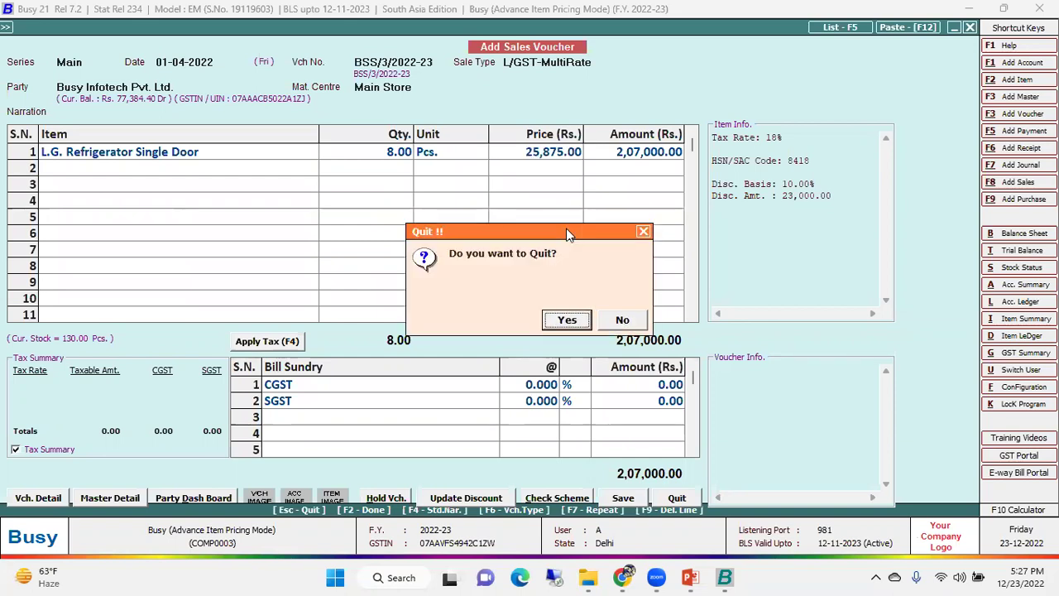
key("Return")
key("Return")
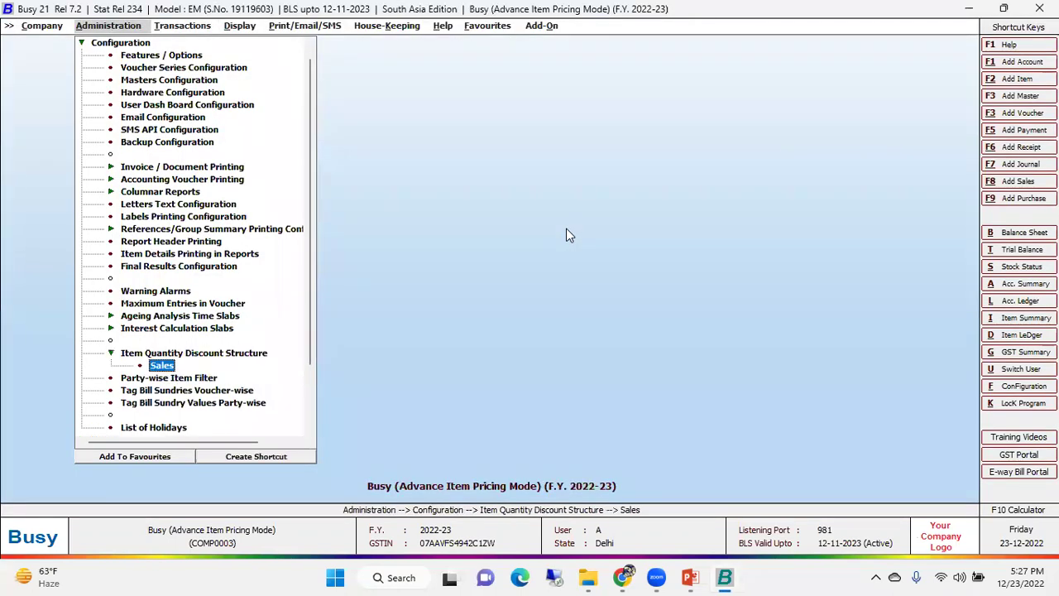
Open the item quantity-wise sales discount structure for the Air Conditioner item group
key("Return")
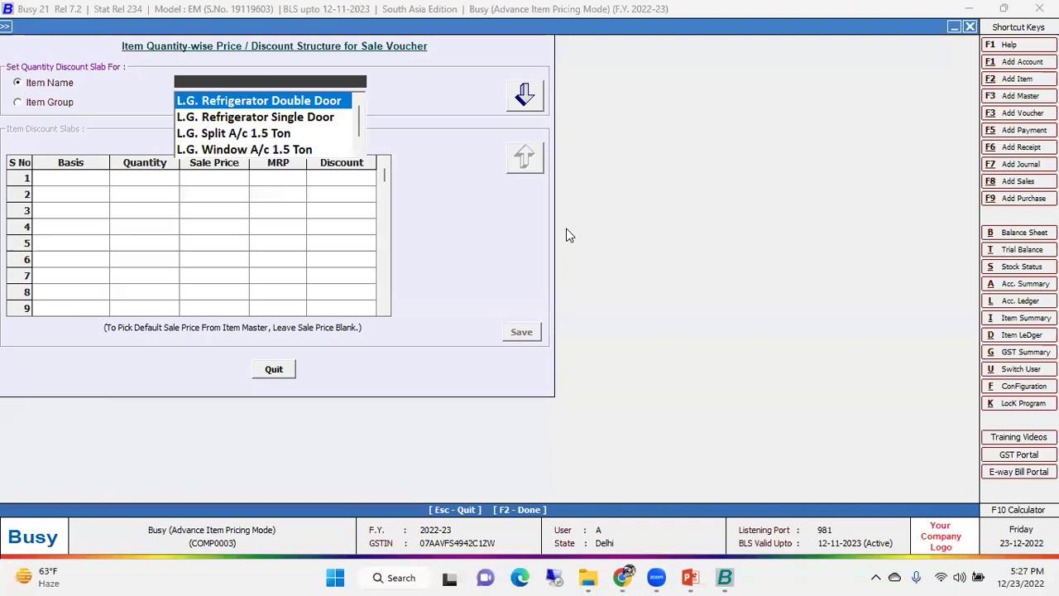
left_click(46, 102)
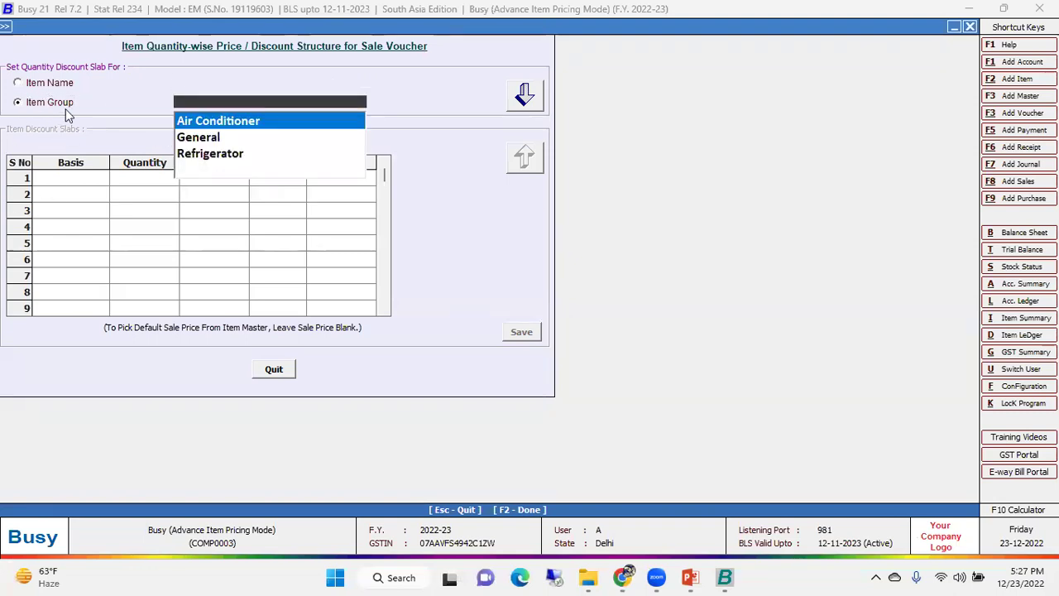
key("Down")
key("Down")
key("Down")
key("Return")
key("Return")
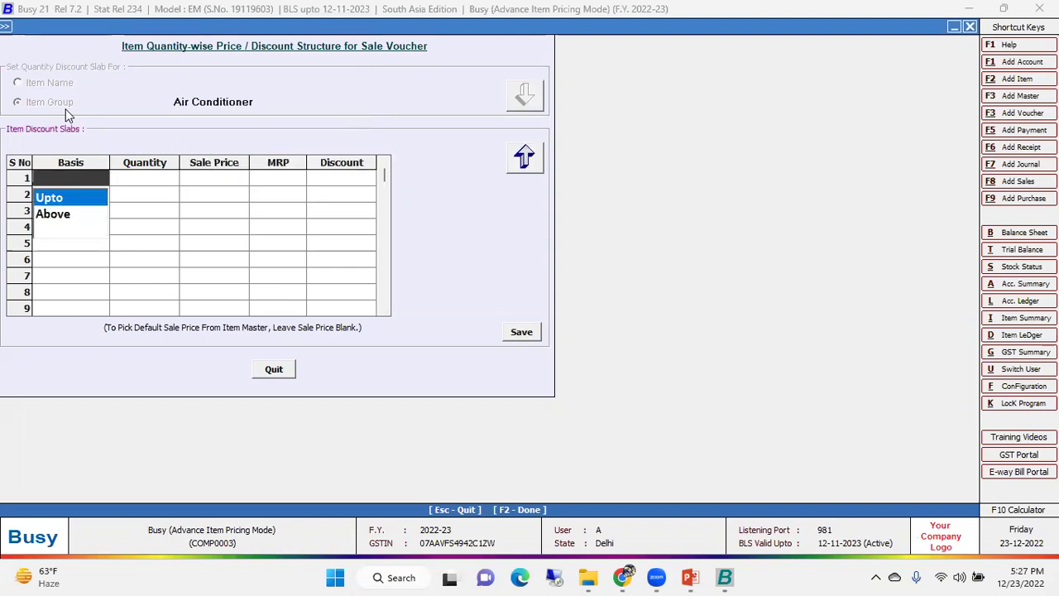
Add a first slab for quantities up to 10 with a discount of 10, leaving the sale price blank
key("Return")
type("10")
key("Return")
key("Return")
key("Return")
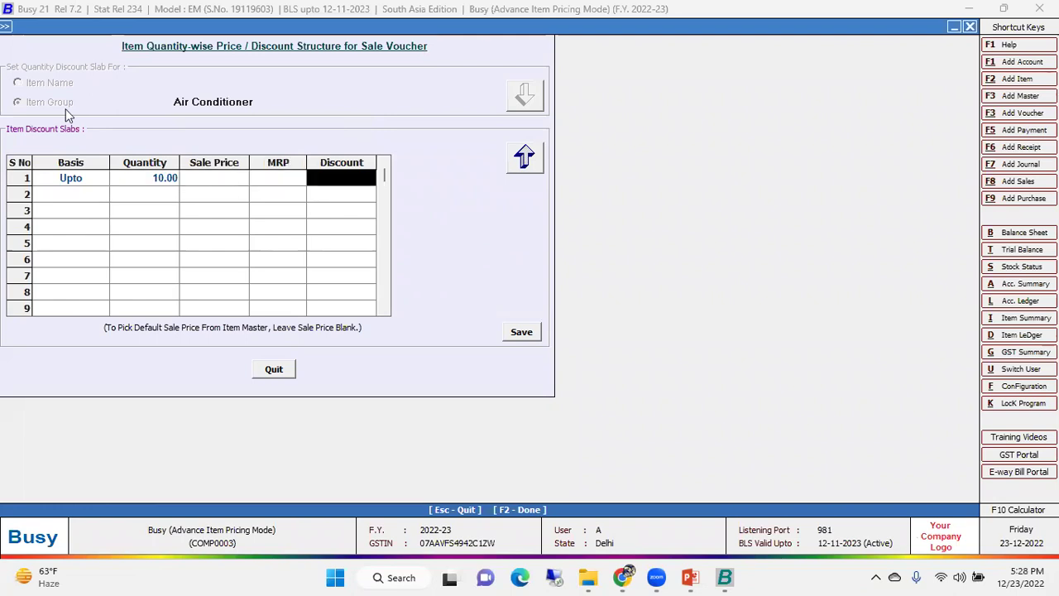
type("10")
key("Return")
Add a second slab for quantities above 11 with a discount of 15, then save and close the structure
key("Down")
key("Return")
type("11")
key("Return")
key("Return")
key("Return")
type("15")
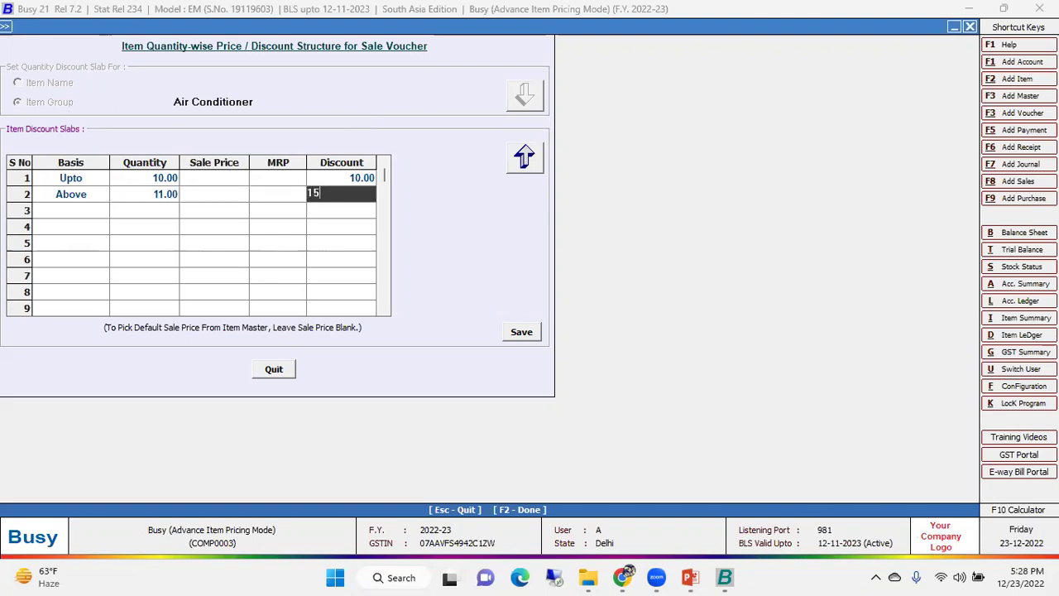
key("Return")
left_click(508, 325)
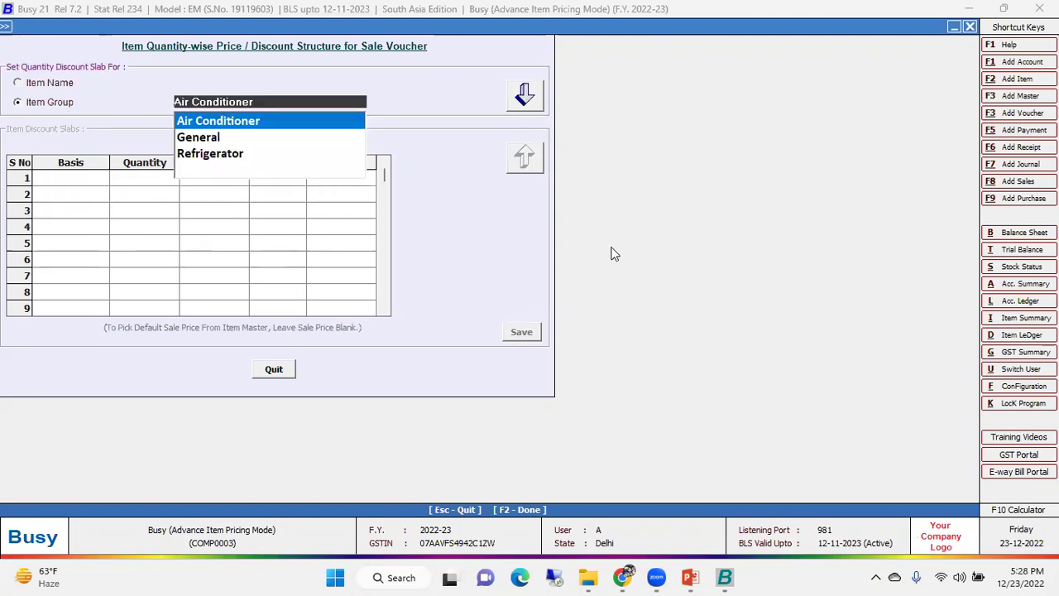
key("Escape")
key("Return")
Start a new sales voucher with Cash as the party
key("F8")
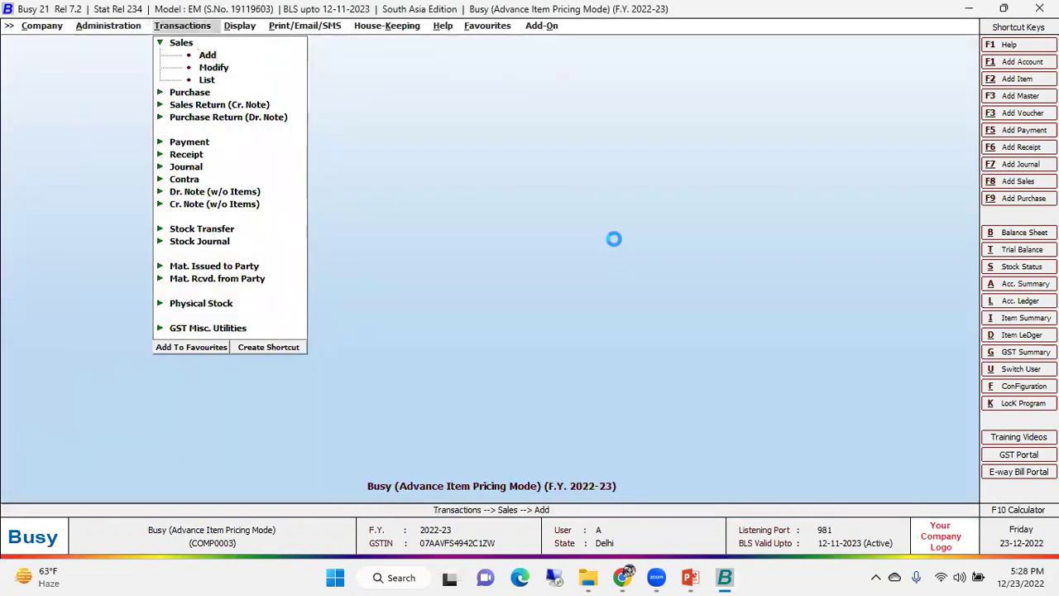
key("Return")
key("Down")
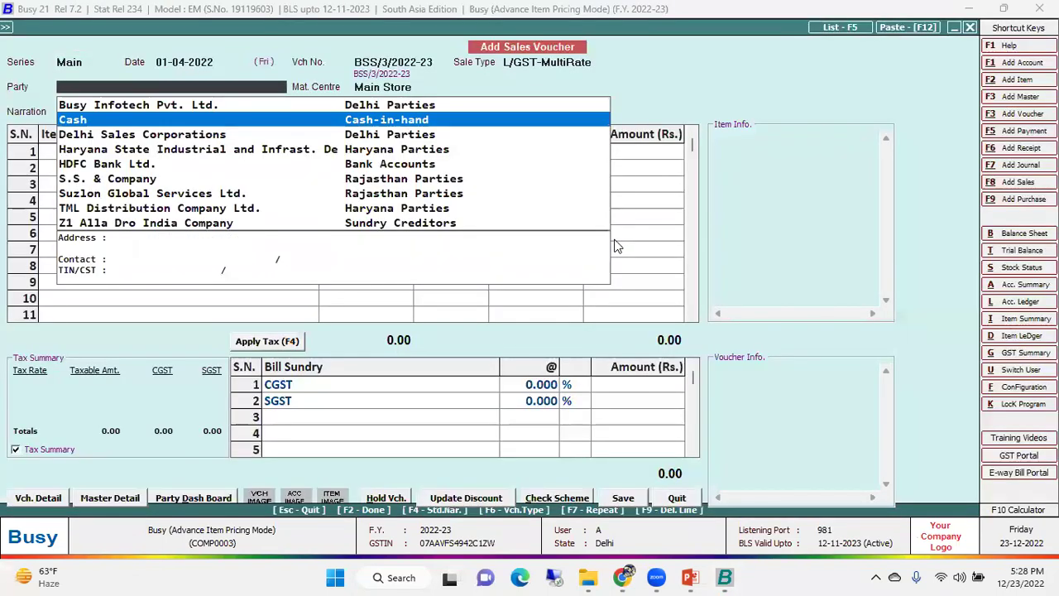
key("Return")
key("Return")
Enter 9 pieces of L.G. Refrigerator Double Door on the first row and check its item price and discount
key("Down")
key("Down")
key("Up")
key("Up")
key("Down")
key("Down")
key("Up")
key("Up")
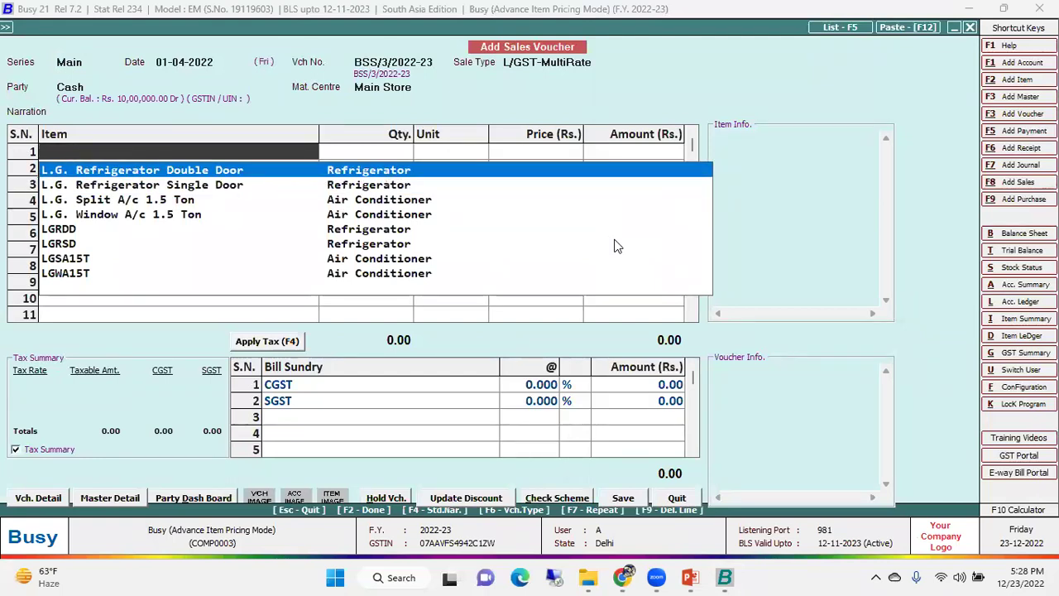
key("Return")
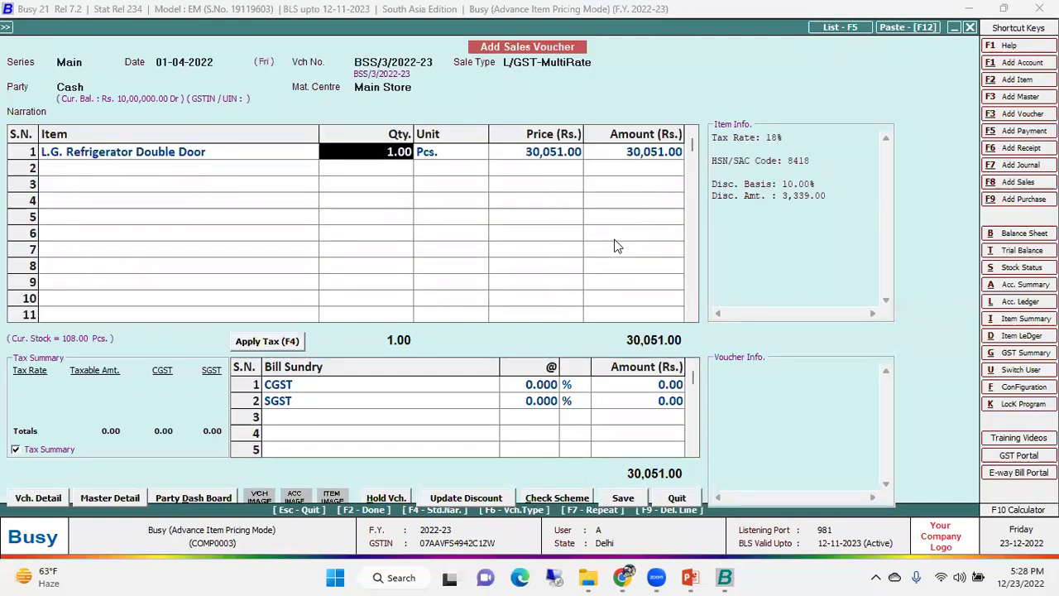
type("9")
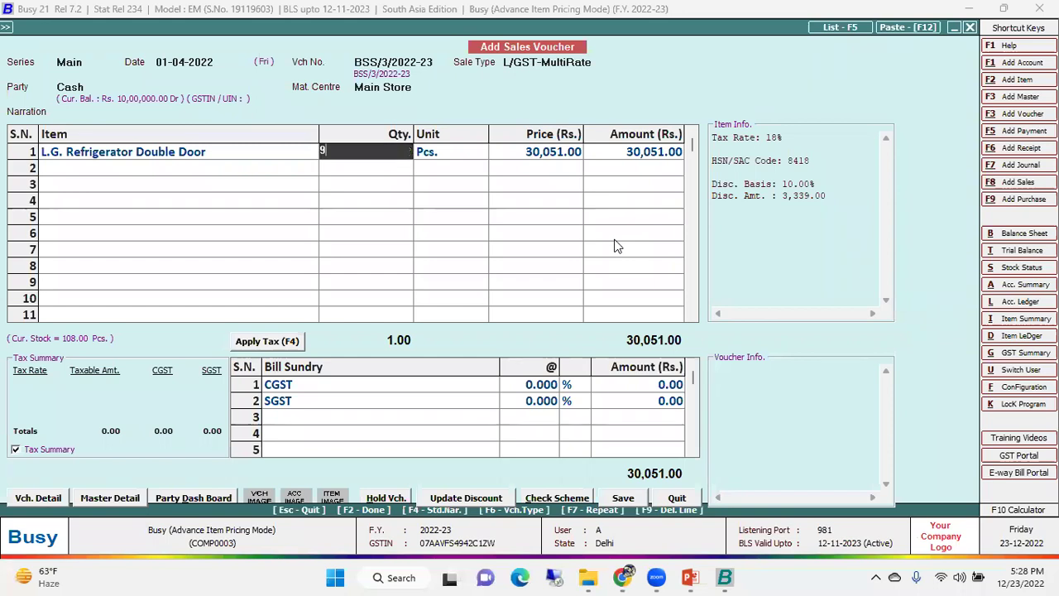
key("Return")
key("Return")
key("Return")
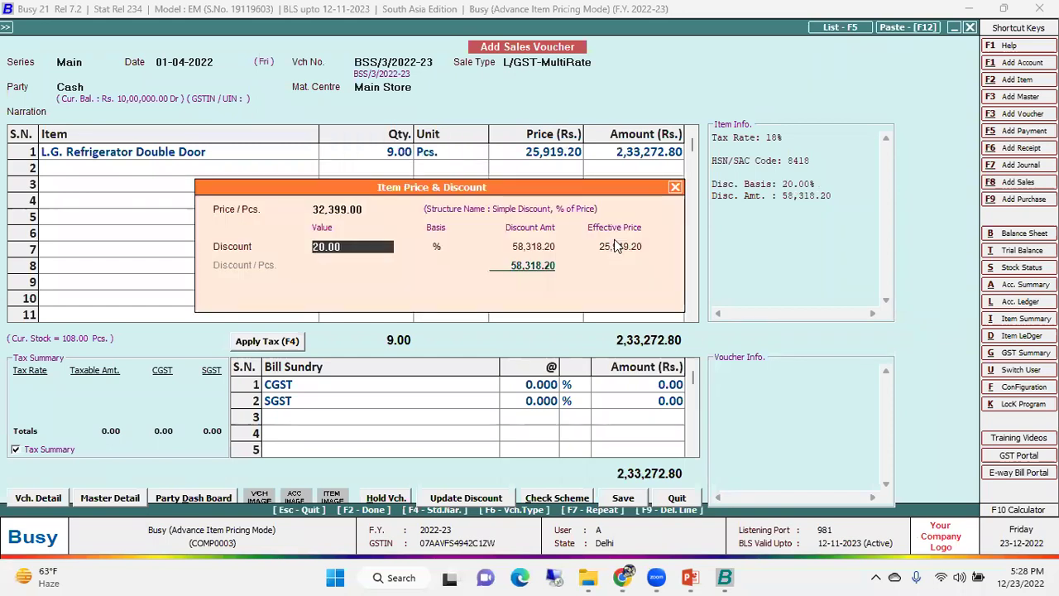
Replace the first-row item with L.G. Split A/c 1.5 Ton, keeping 9 pieces, and check its discount
key("Return")
key("shift+Tab")
key("shift+Tab")
key("shift+Tab")
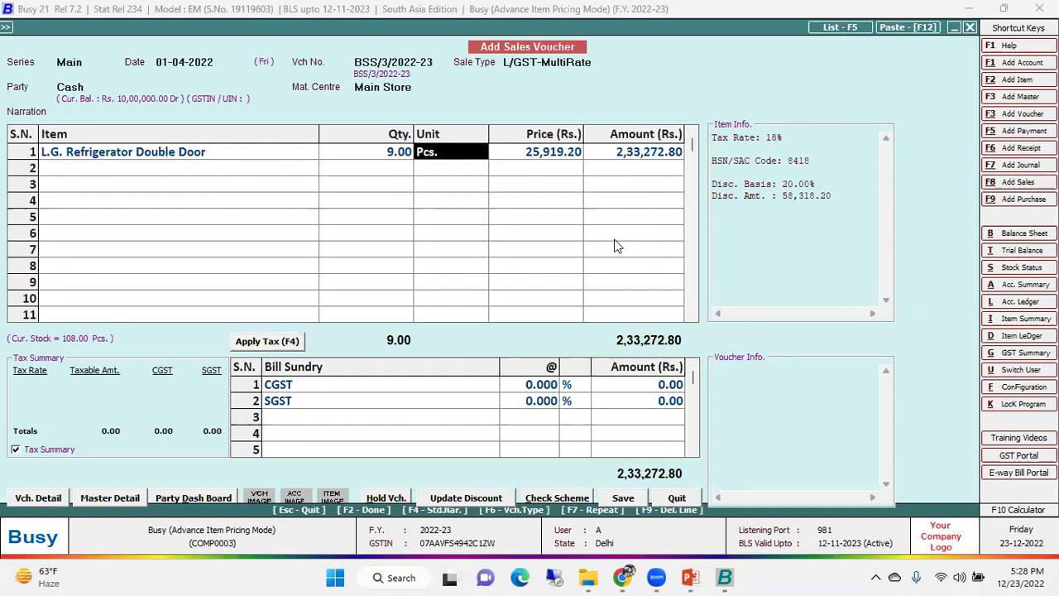
key("Return")
key("Return")
key("shift+Tab")
key("shift+Tab")
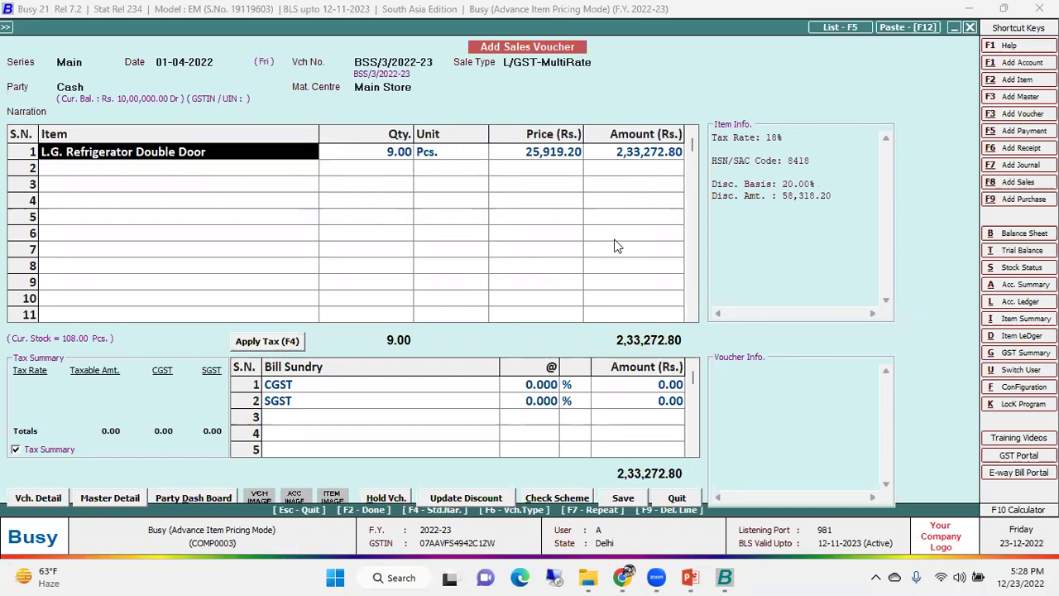
key("Down")
key("Down")
key("Down")
key("Down")
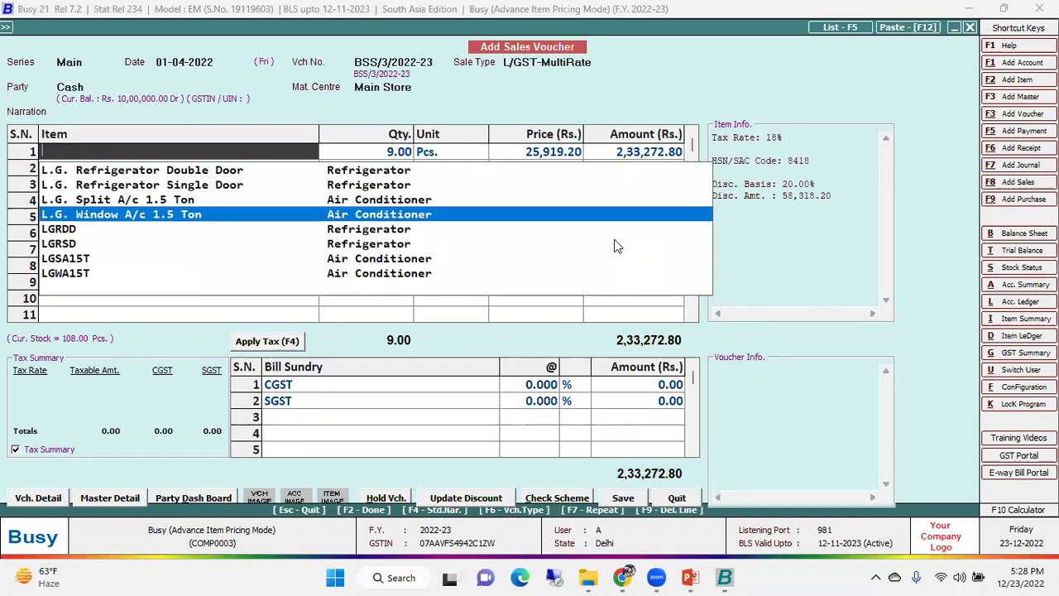
key("Up")
key("Return")
key("Return")
key("Return")
key("Return")
key("Return")
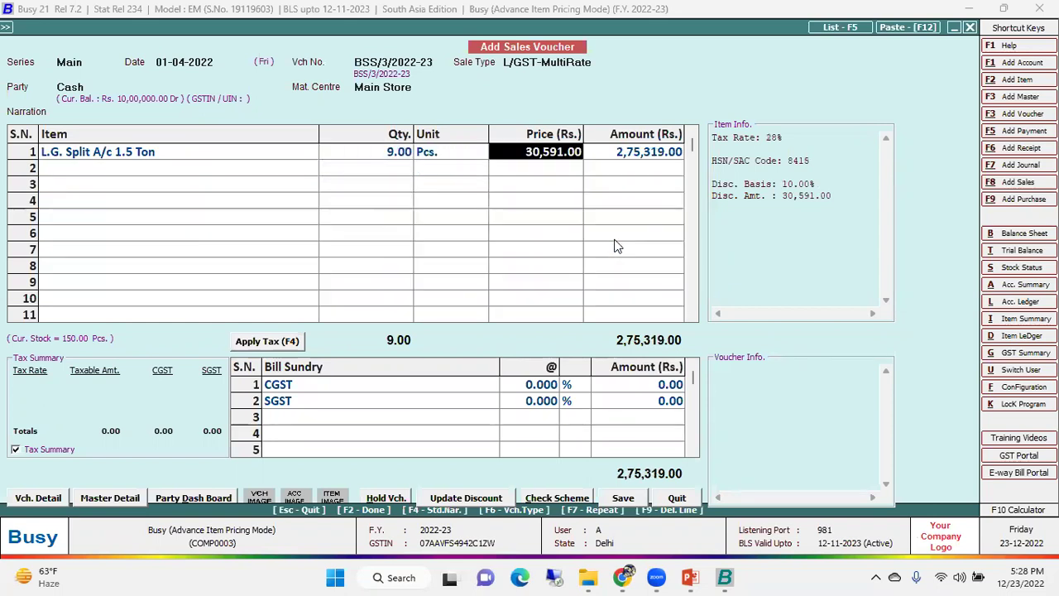
key("Return")
Enter 15 pieces of L.G. Window A/c 1.5 Ton on the second row and check its item price and discount
key("Down")
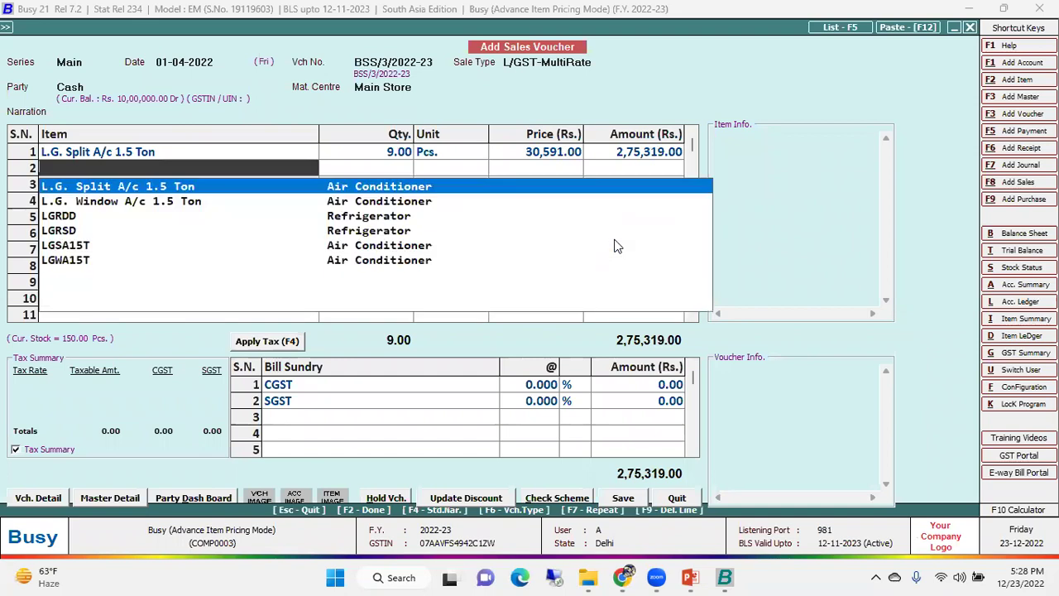
key("Down")
key("Down")
key("Down")
key("Up")
key("Up")
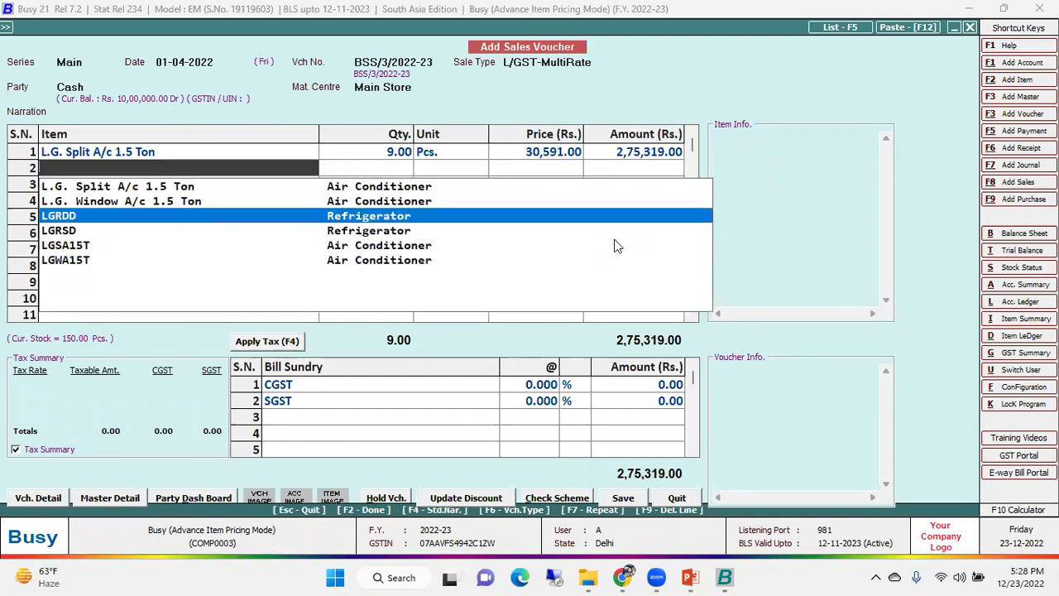
key("Return")
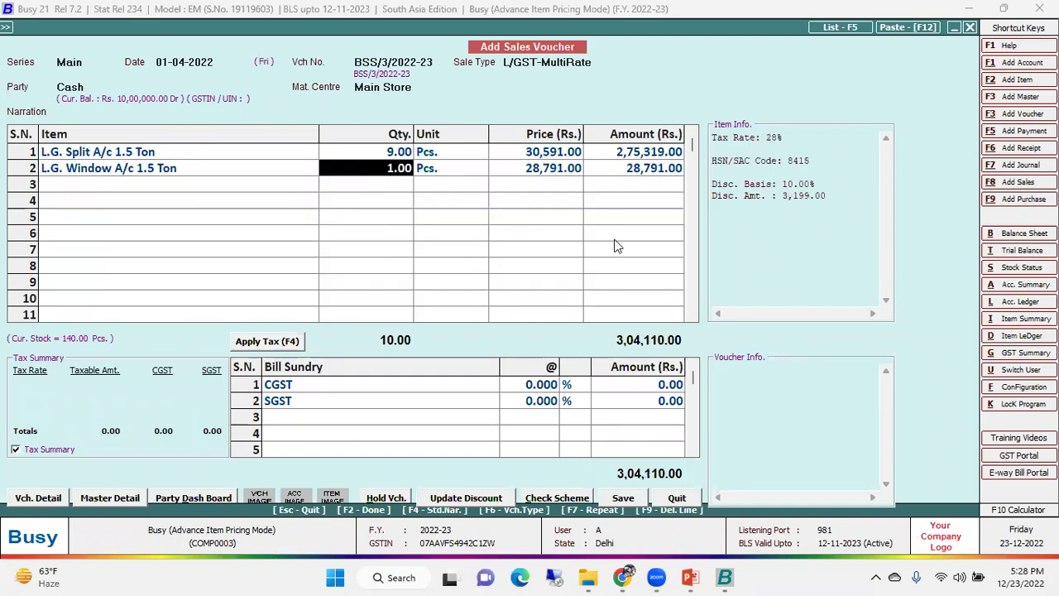
type("15")
key("Return")
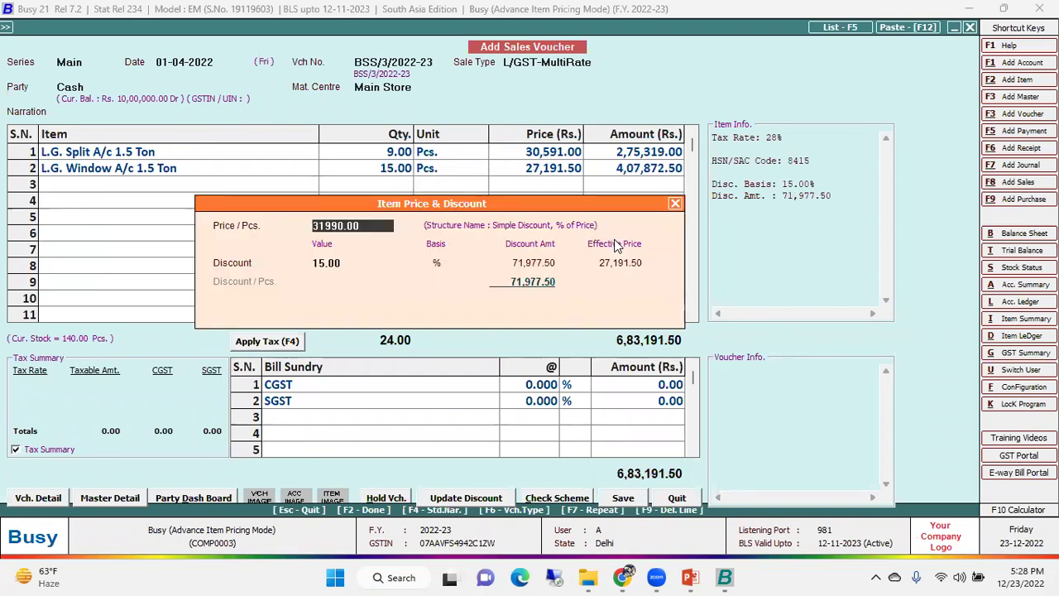
key("Return")
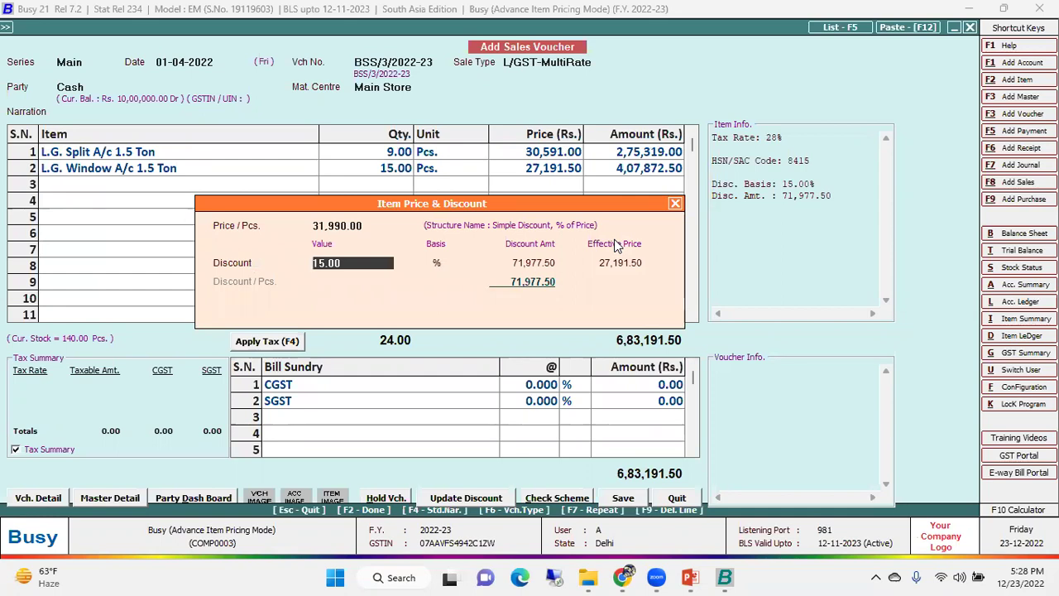
Close the item price details and quit the two-item air conditioner voucher without saving
key("Escape")
key("Escape")
key("Left")
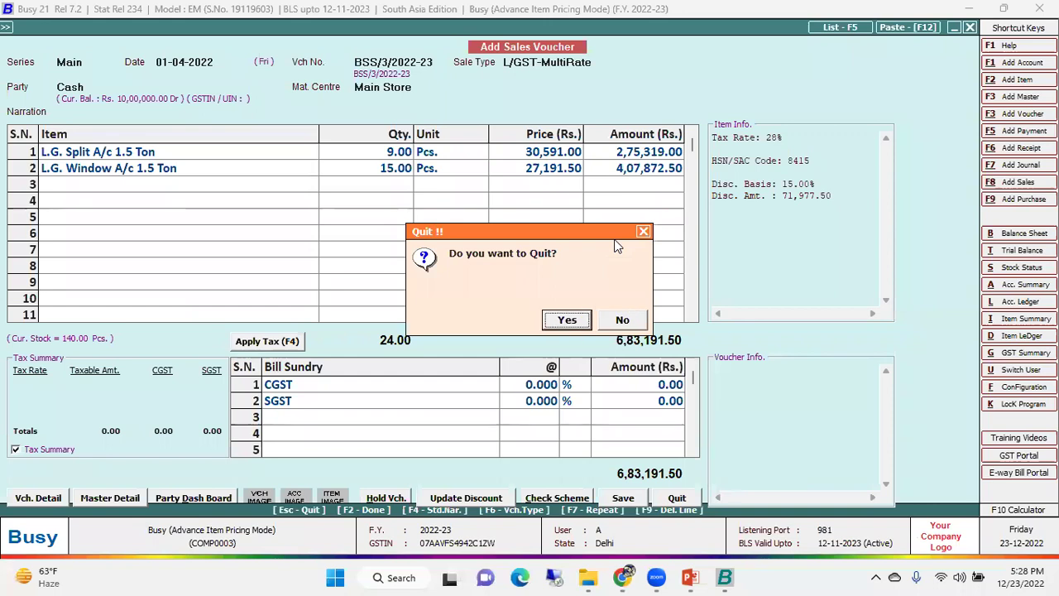
key("Return")
Open the item pricing mode options in the inventory features and set the sale mode to Multiple Price List for Items
key("Left")
key("Down")
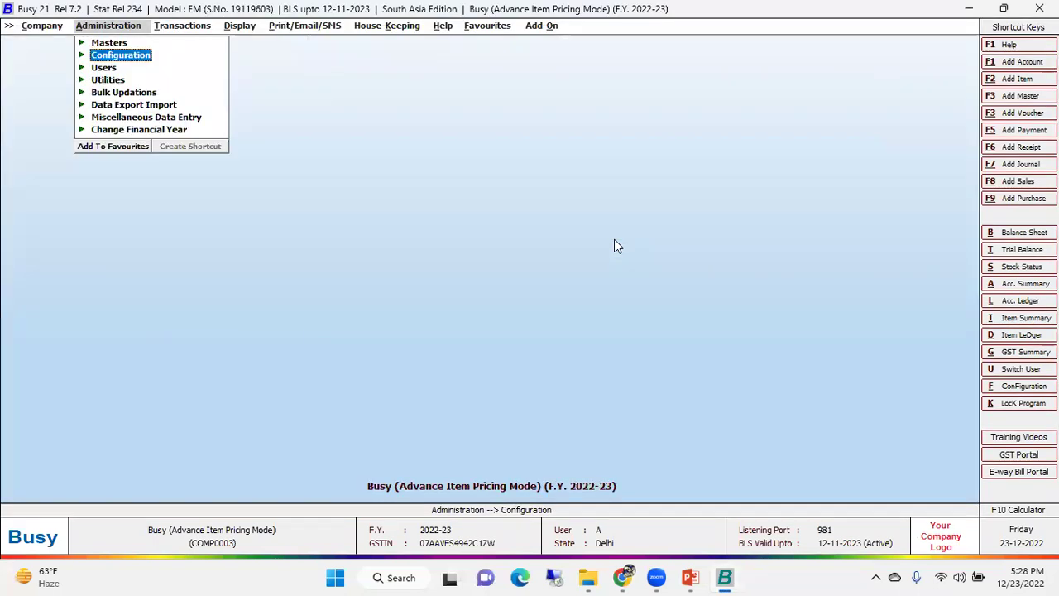
key("Return")
key("Return")
key("Down")
key("Down")
key("Down")
key("Down")
key("Return")
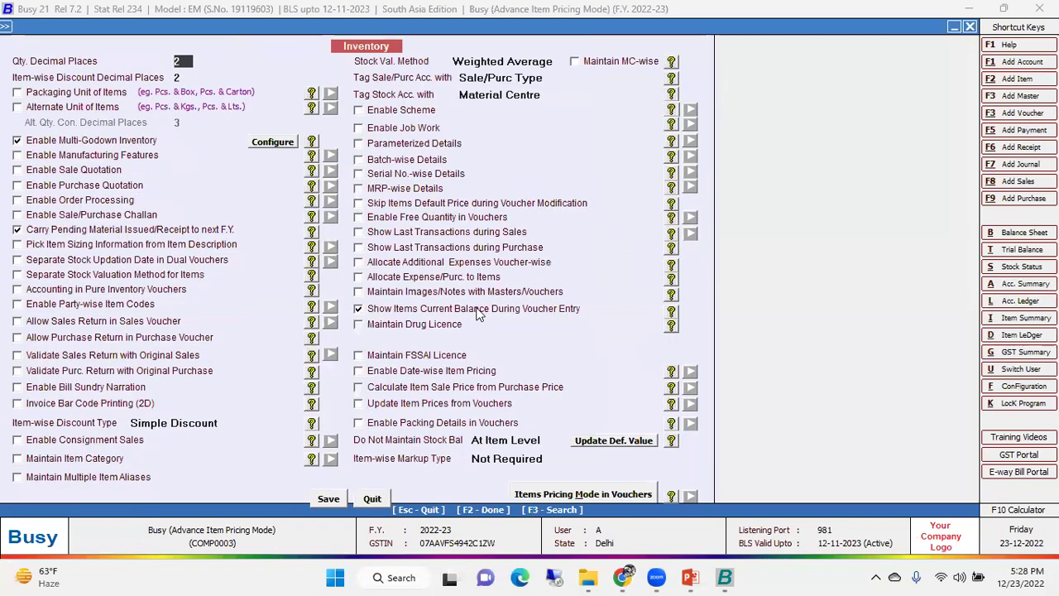
left_click(598, 494)
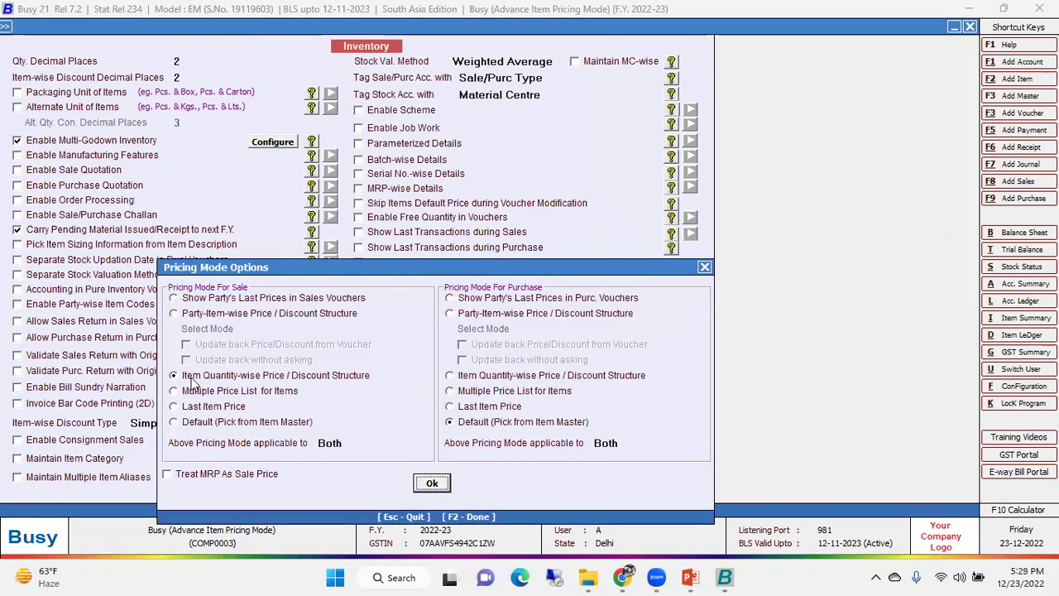
left_click(236, 392)
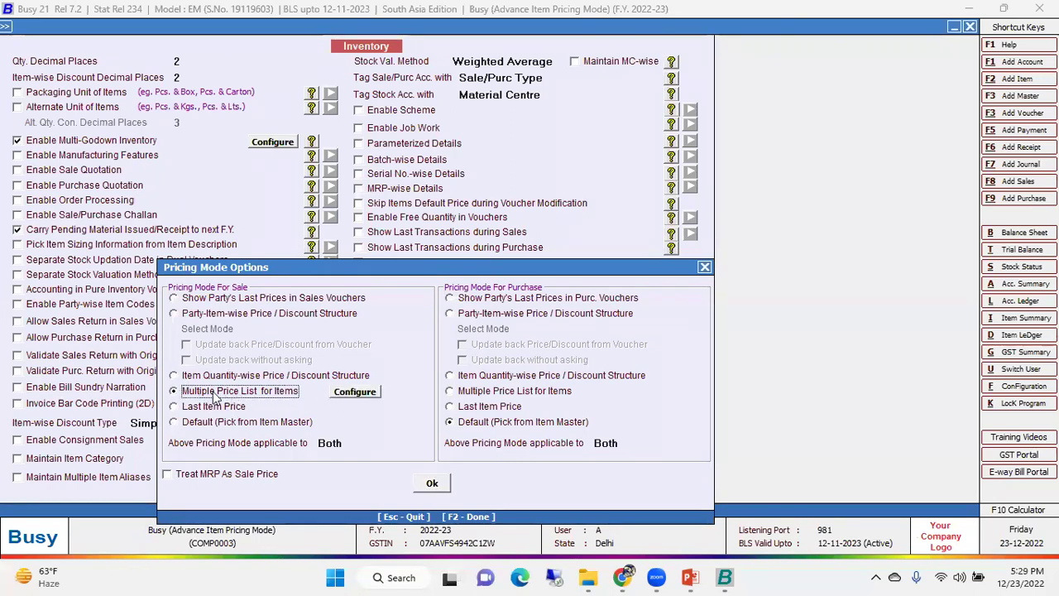
Configure multiple price lists to input the price category after the party in the voucher, and save the inventory options
left_click(354, 393)
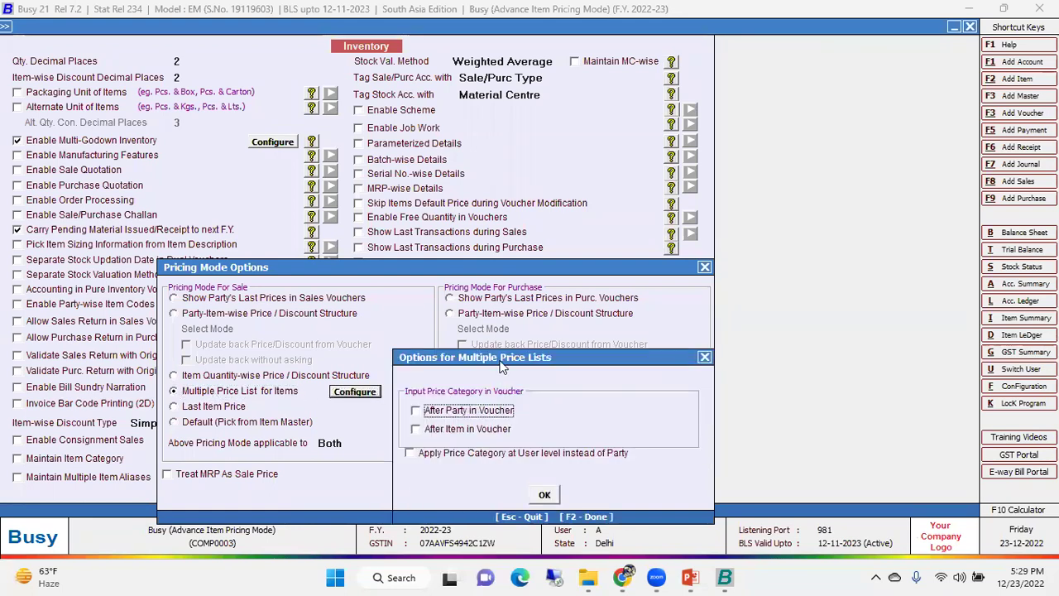
left_click_drag(500, 366, 384, 267)
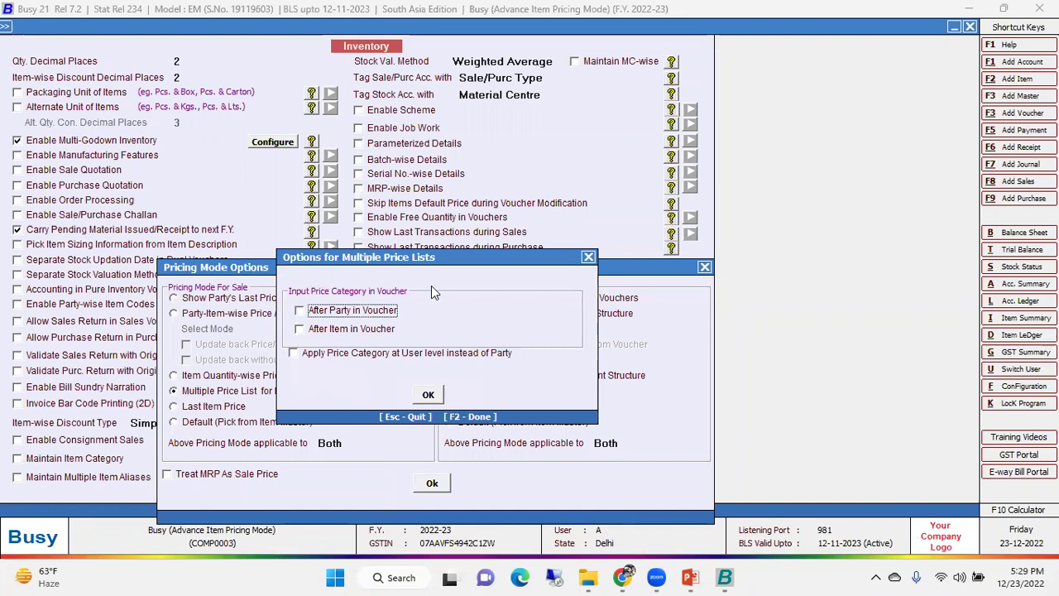
left_click_drag(409, 270, 406, 307)
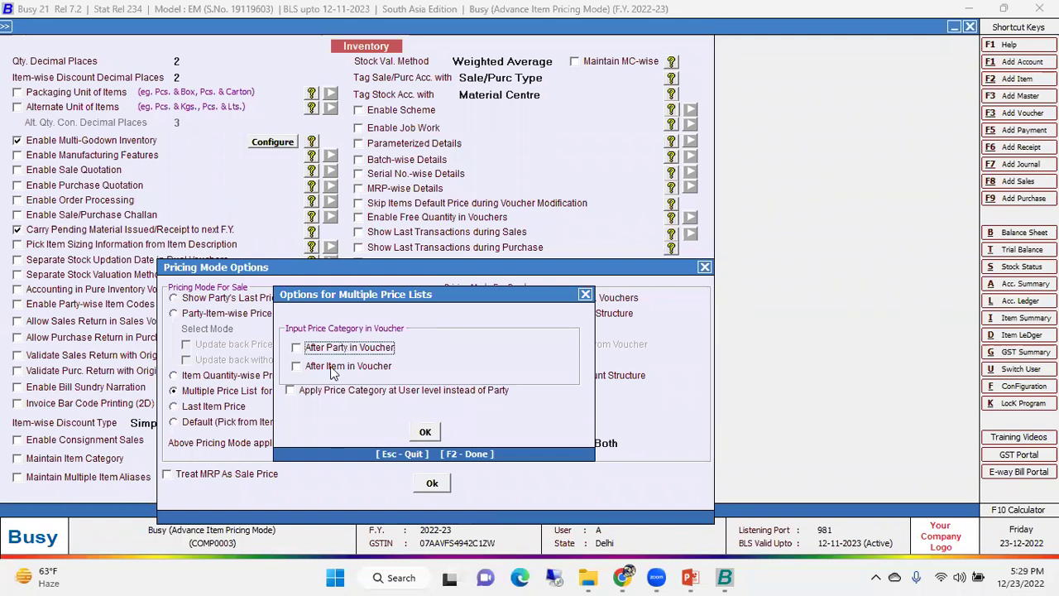
left_click(335, 352)
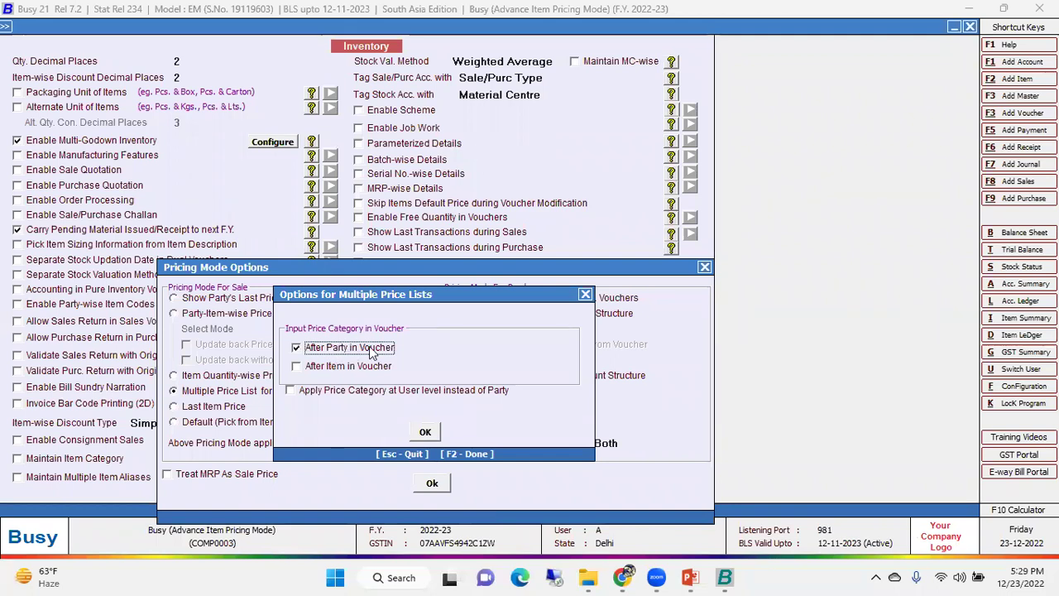
left_click(426, 431)
left_click(432, 482)
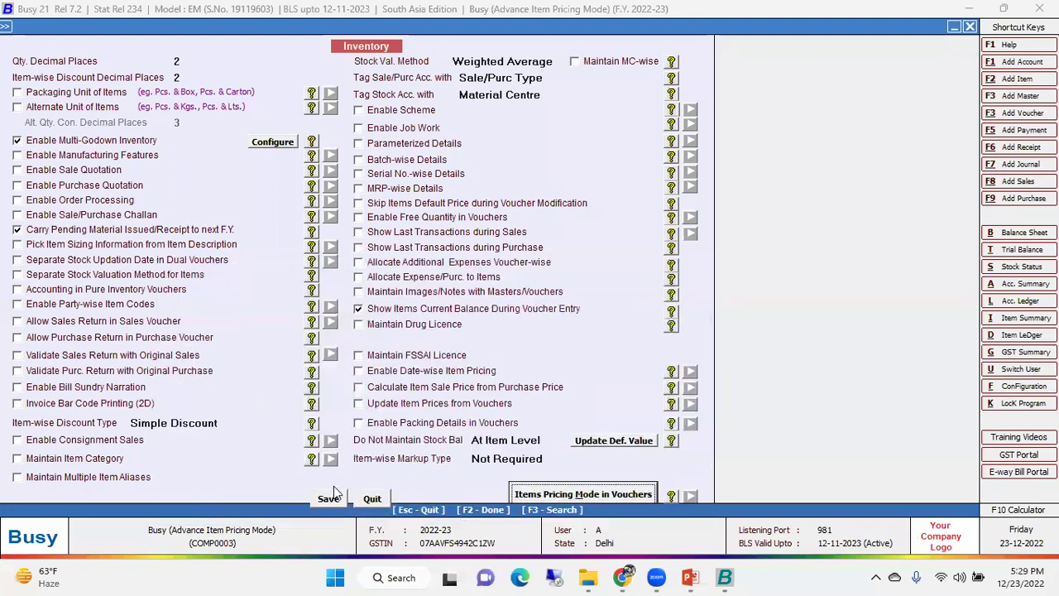
key("F2")
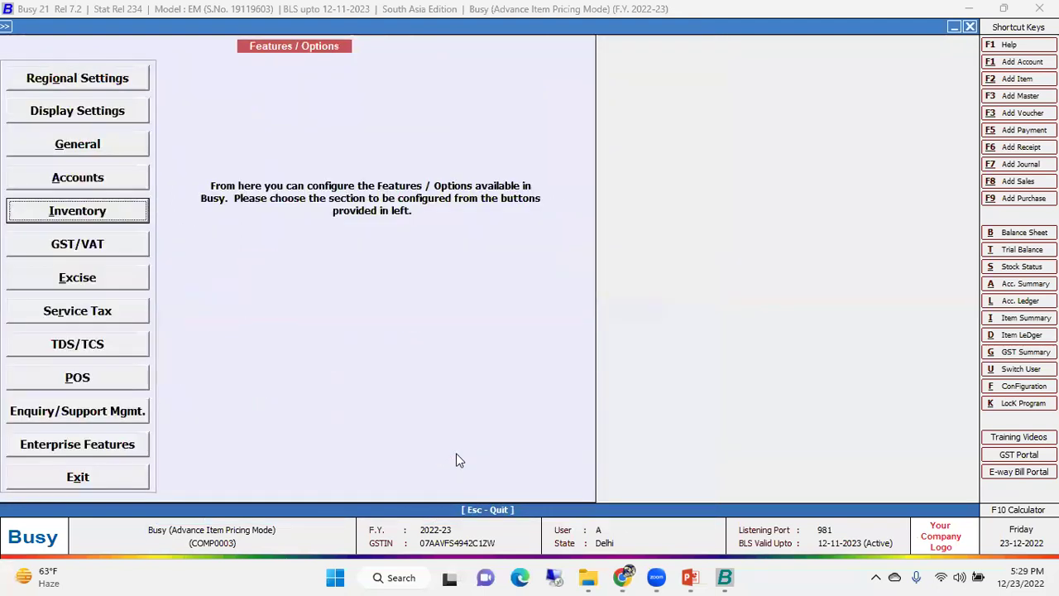
Leave the feature options and start a new item master named Fan
key("Escape")
key("Up")
key("Return")
key("Down")
key("Down")
key("Down")
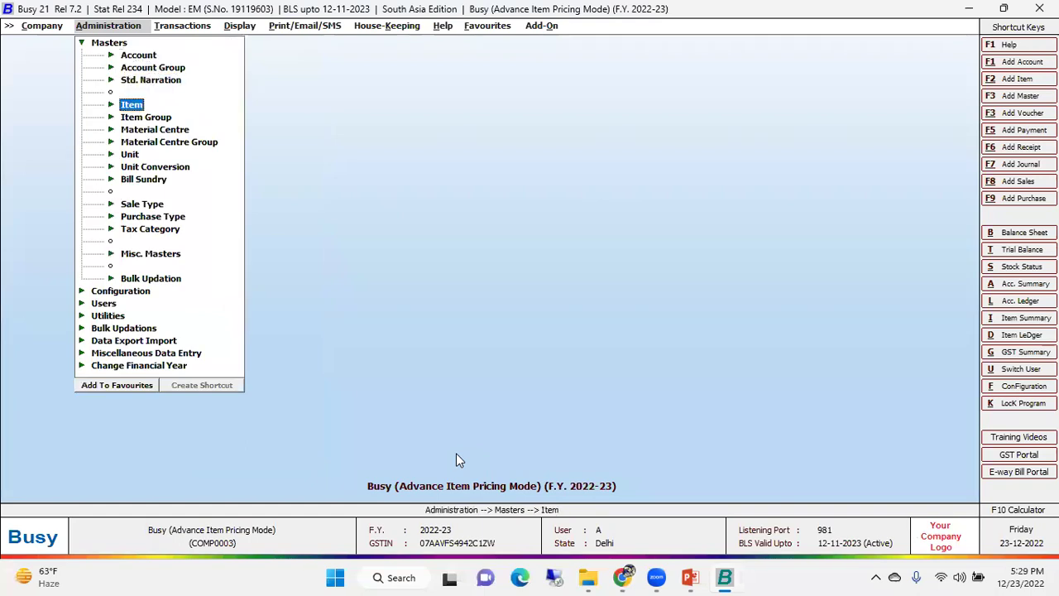
key("Return")
key("Up")
key("Return")
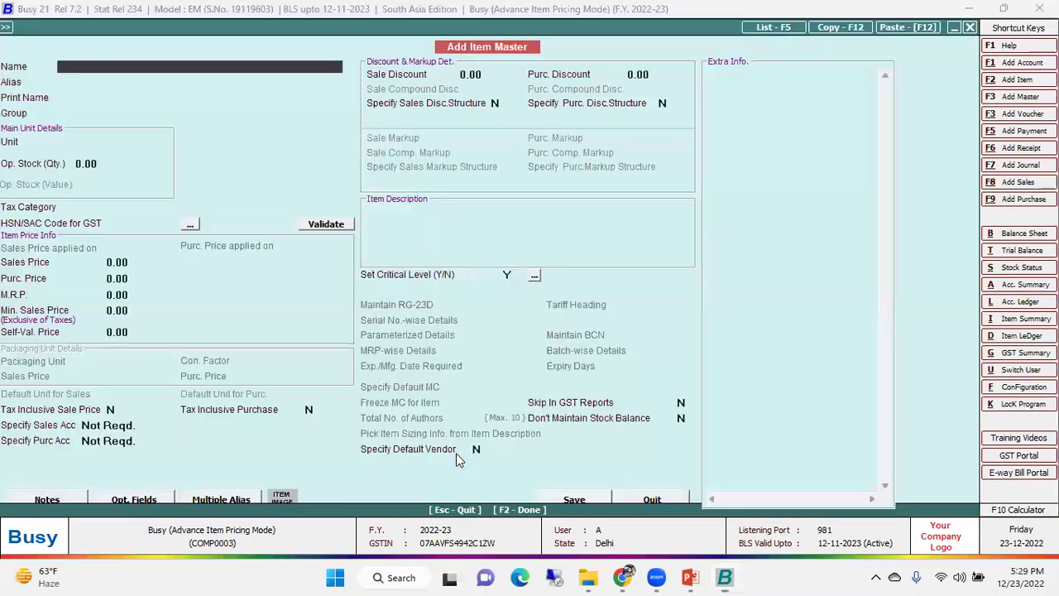
type("Fan")
key("Return")
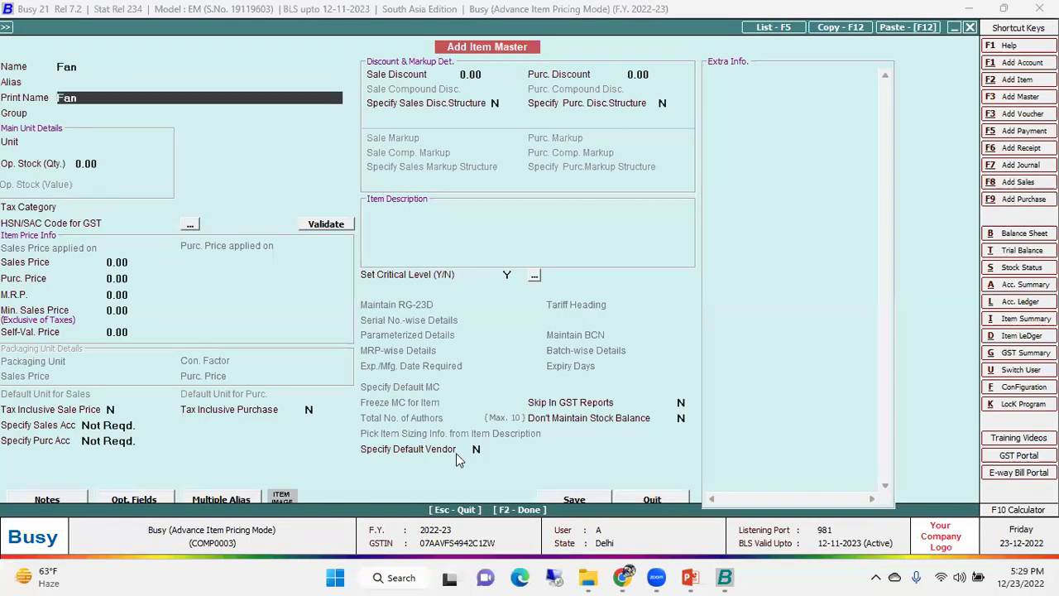
Assign the Fan item to group General with unit Pcs., tax category GST 12% and HSN/SAC code 1223
key("Return")
key("Down")
key("Down")
key("Up")
key("Return")
type("pcs")
key("Return")
key("Return")
type("12")
key("Return")
type("1223")
key("Return")
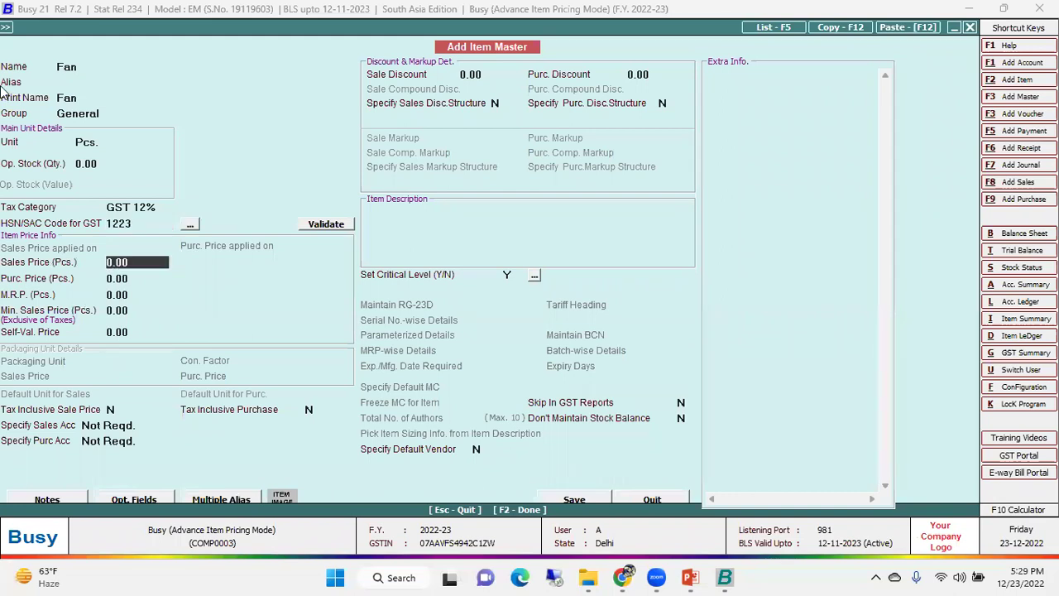
Set the Fan's opening stock quantity to 100 and proceed to its sales price levels
left_click(83, 165)
type("100")
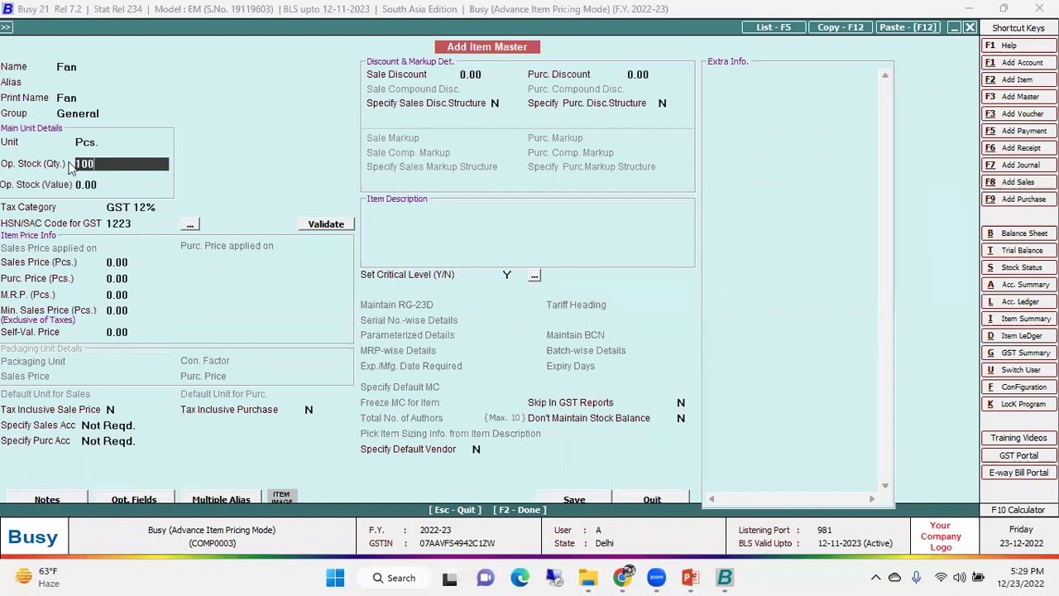
key("Return")
key("Return")
key("Return")
key("Return")
key("Return")
key("Return")
key("Return")
key("Return")
key("Return")
key("Return")
key("Return")
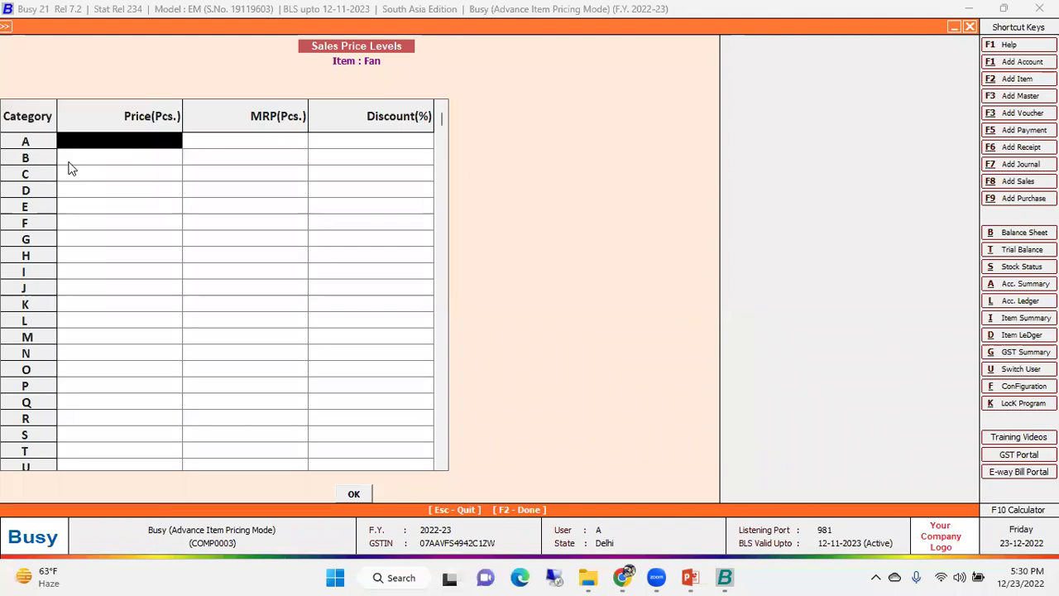
Enter the Fan's sales prices per piece as 1000 for category A, 1200 for B and 1500 for C
type("1000")
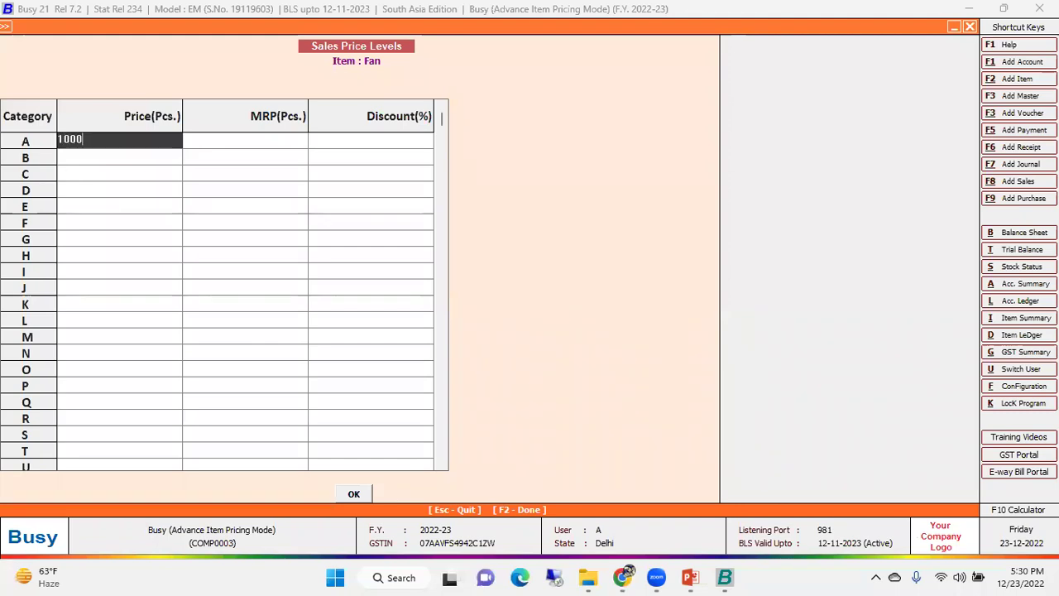
key("Return")
key("Down")
key("Left")
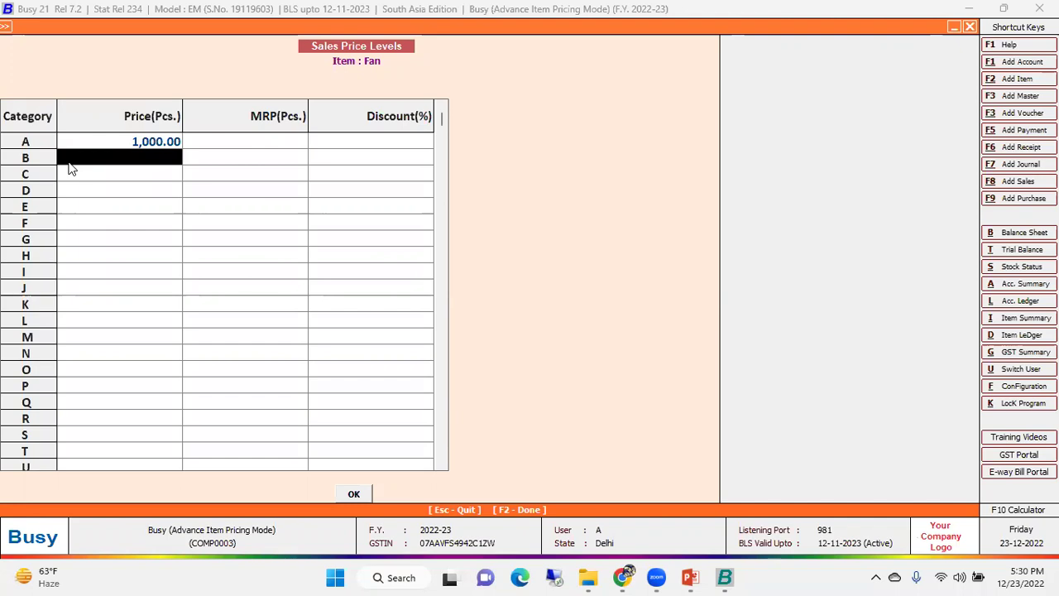
type("1200")
key("Return")
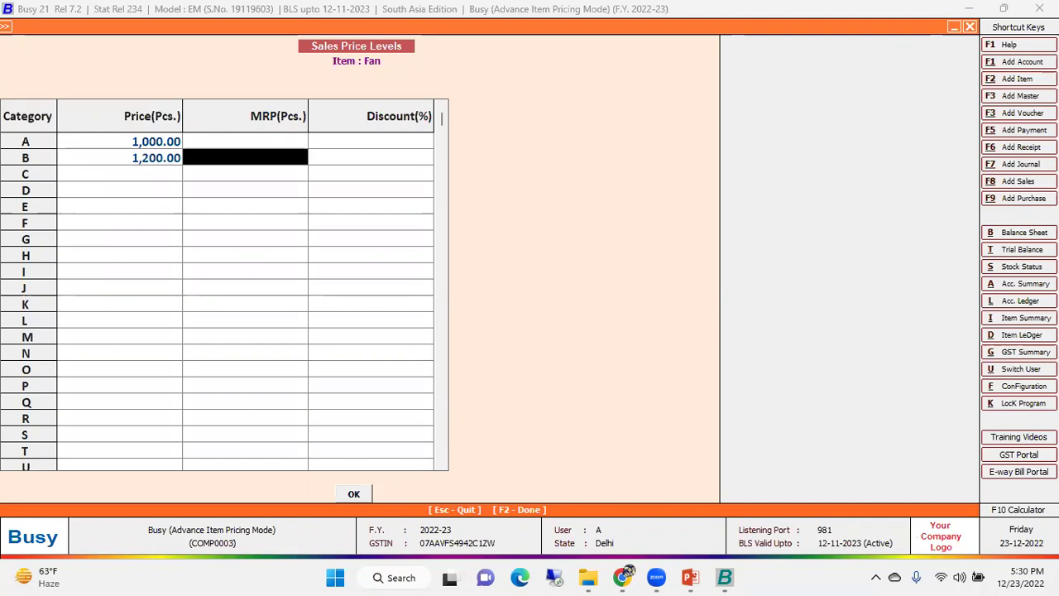
key("Down")
key("Left")
type("1,5")
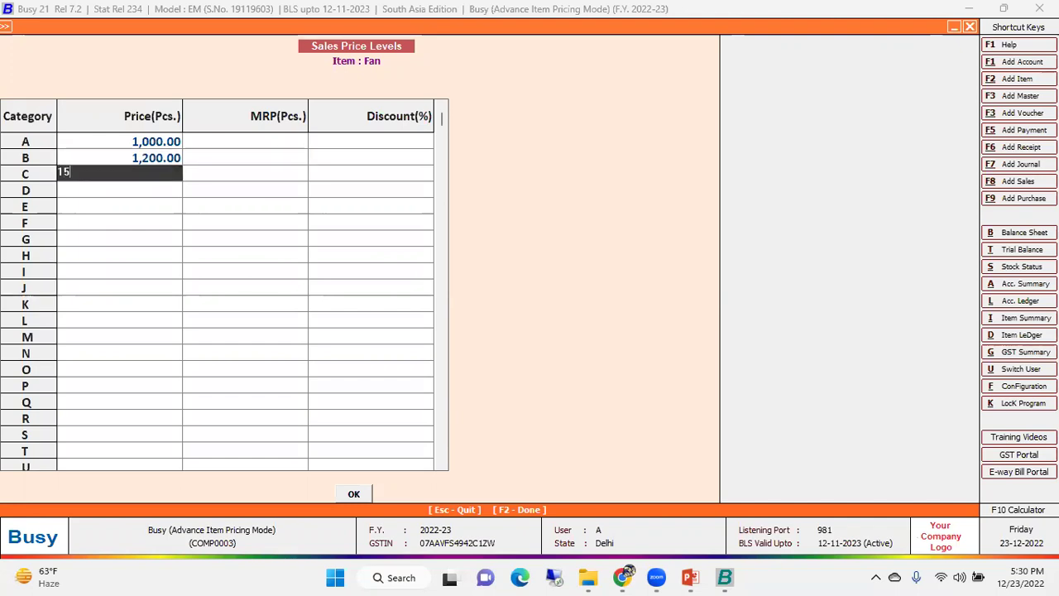
type("00")
key("Return")
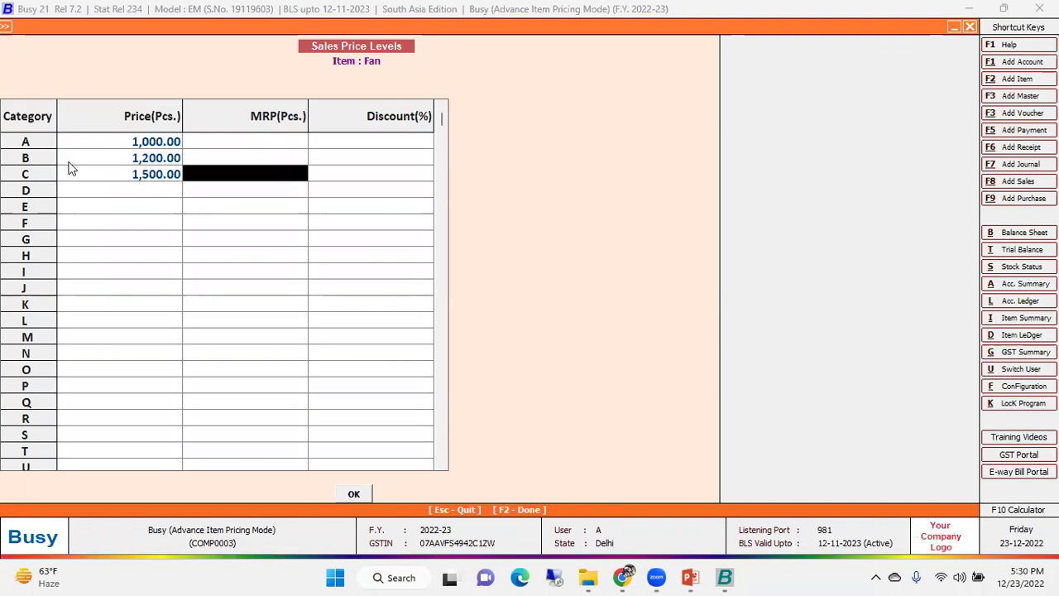
Review the three category prices, accept the sales price levels and save the Fan item master
left_click(153, 158)
left_click(149, 145)
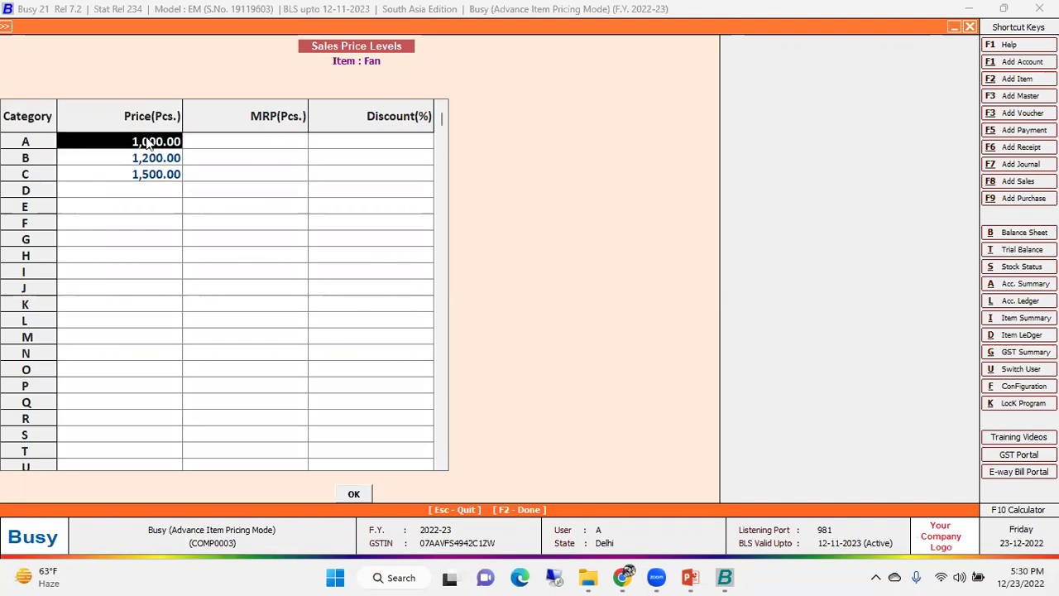
left_click(32, 161)
left_click(135, 176)
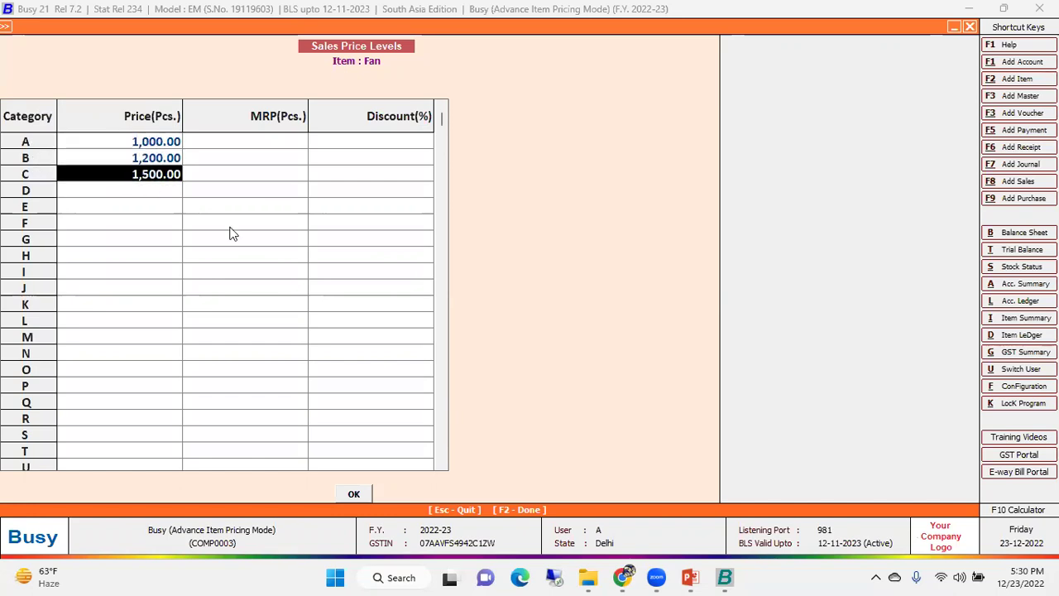
left_click(369, 495)
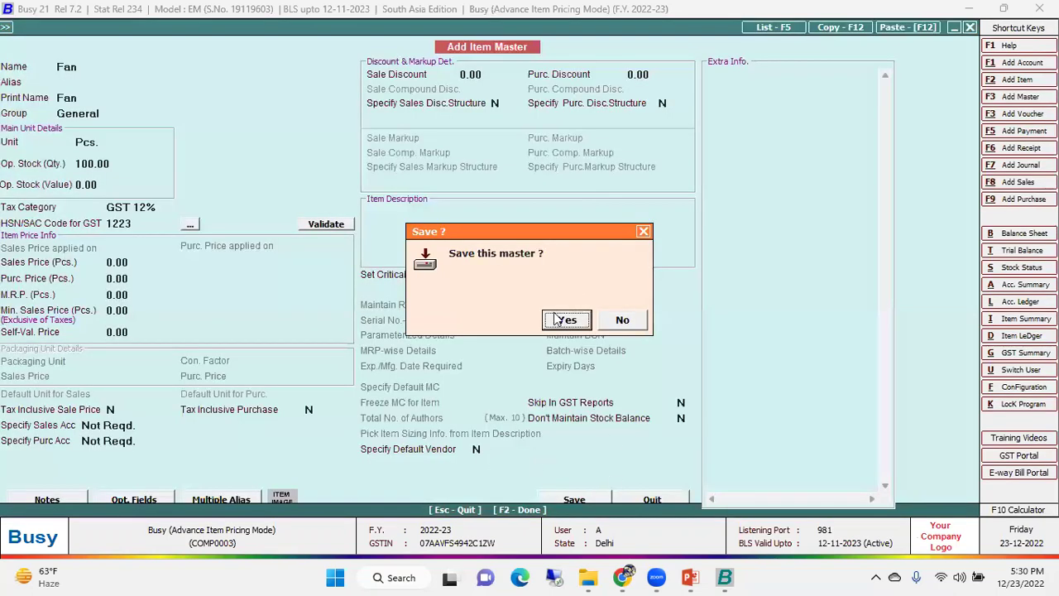
left_click(559, 321)
key("Escape")
Start an L/GST-MultiRate sales voucher for the Cash party with price category A
key("Right")
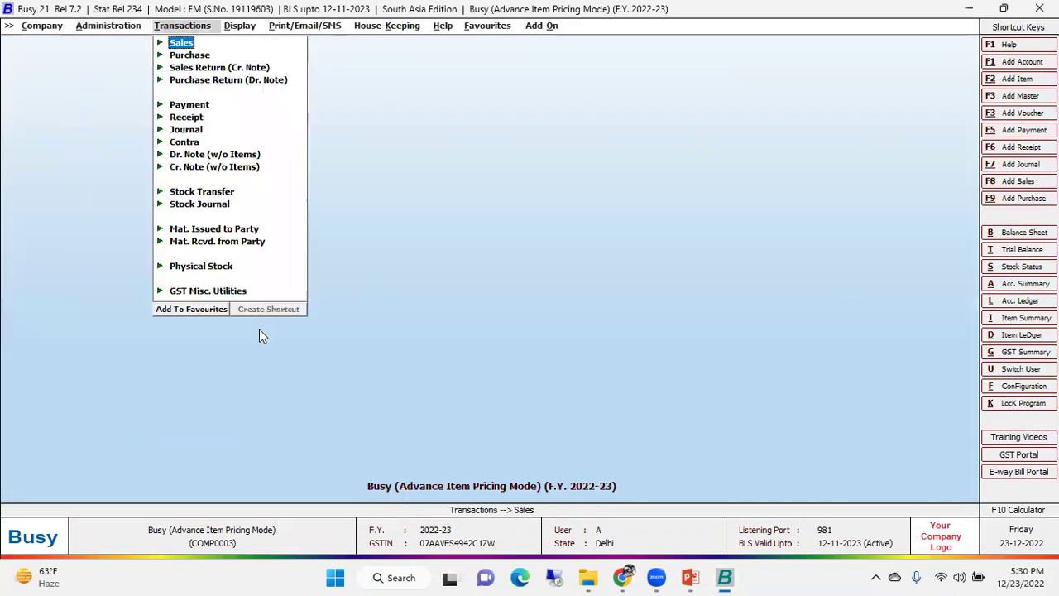
key("Return")
key("Return")
key("Return")
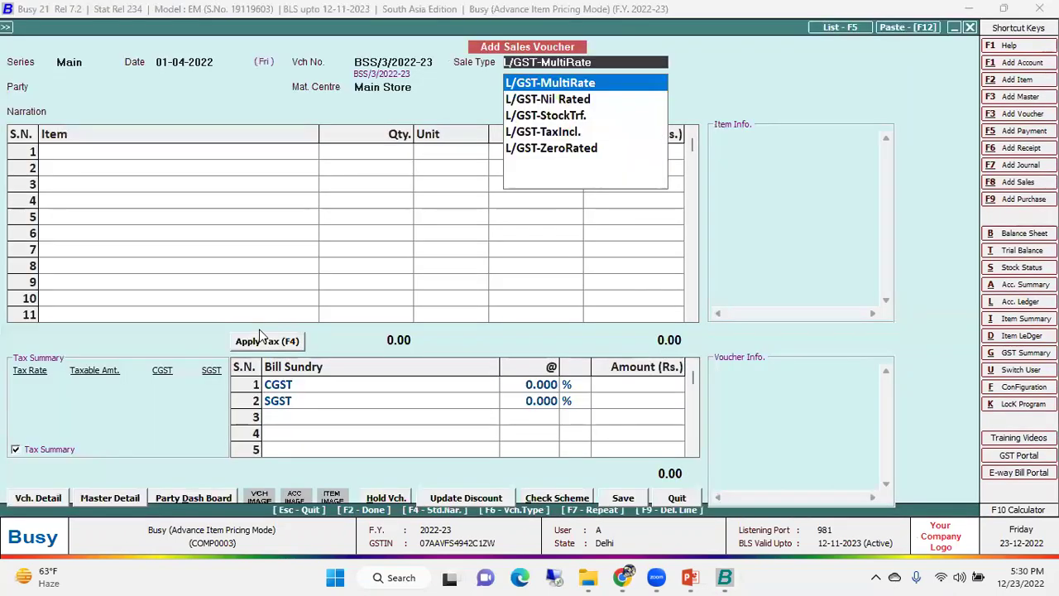
key("Return")
key("Down")
key("Return")
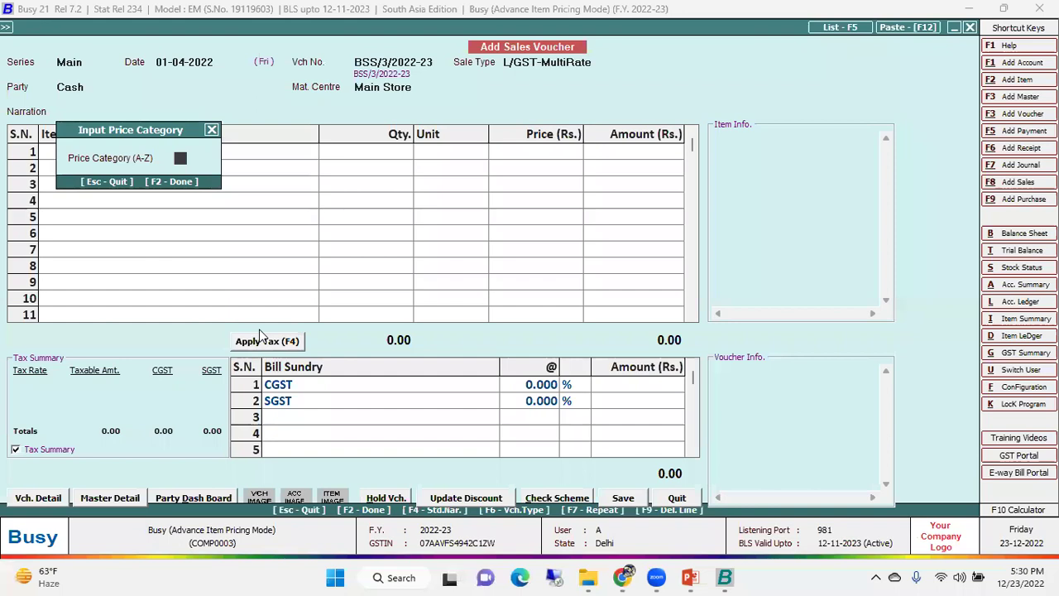
key("F2")
key("Left")
key("Return")
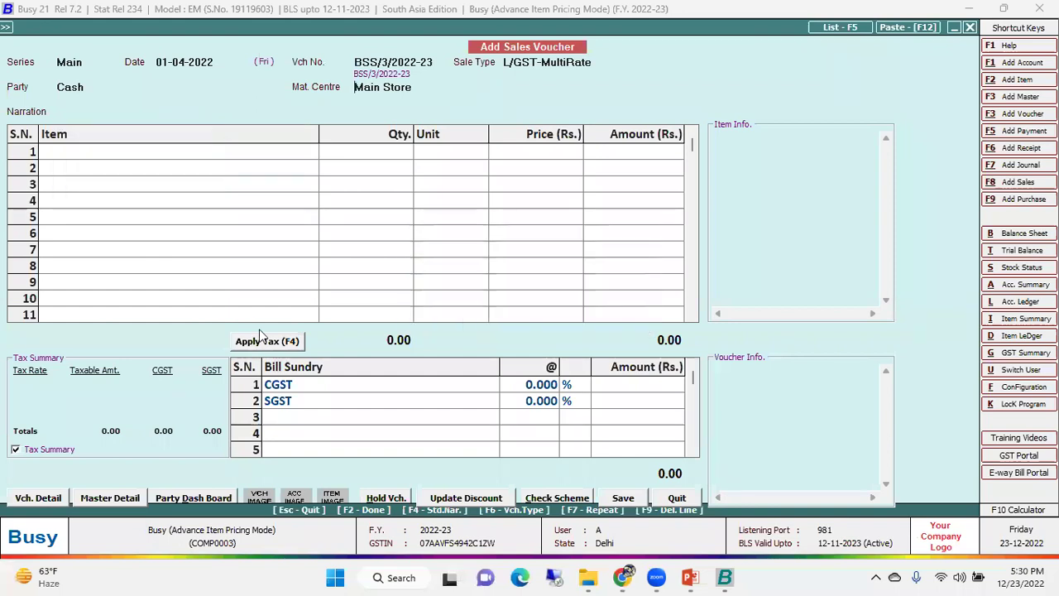
Add 1 piece of Fan on the first row to check its category A price
key("Return")
key("Up")
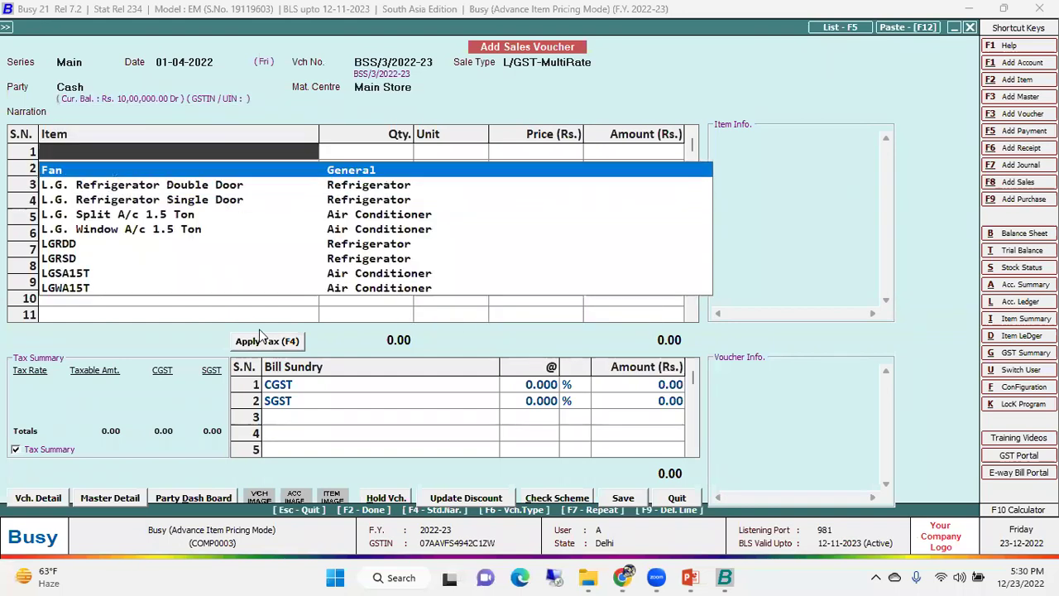
key("Return")
key("Return")
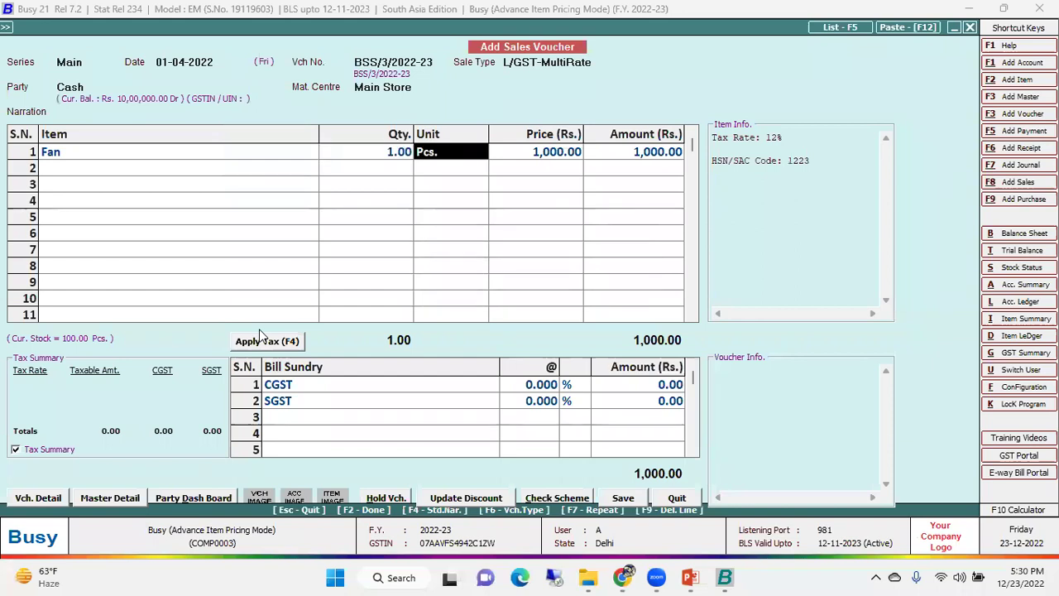
Return to the voucher's party and change the price category to B to check the Fan's price
key("shift+Tab")
key("shift+Tab")
key("shift+Tab")
key("shift+Tab")
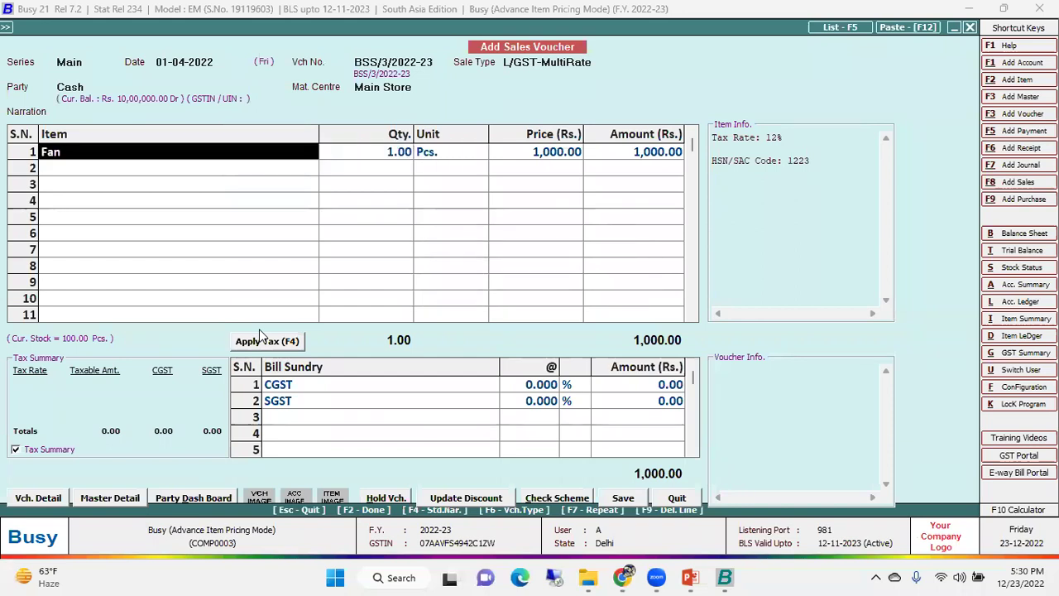
key("shift+Tab")
key("Return")
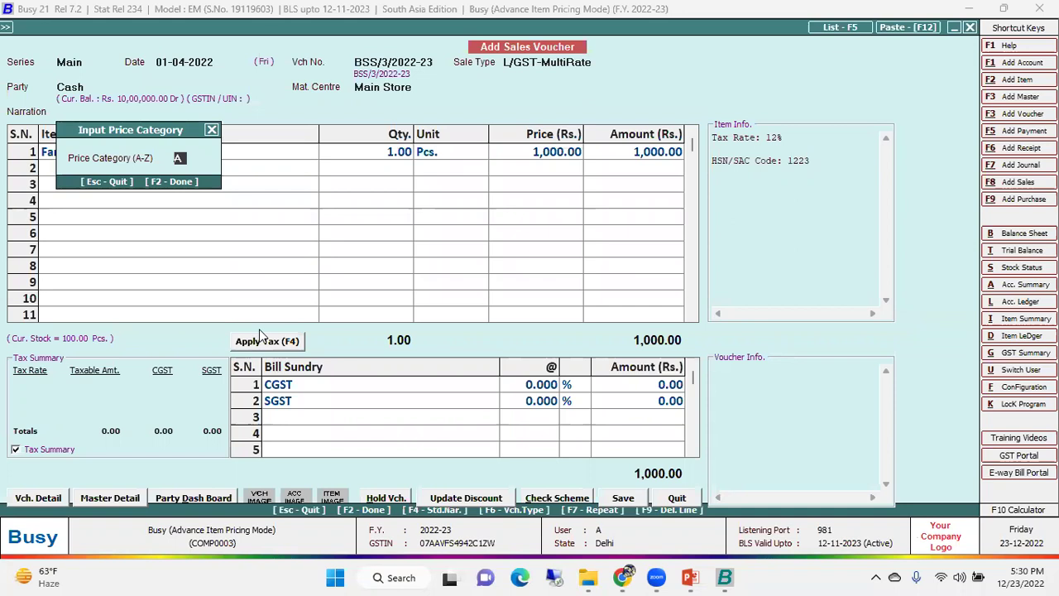
key("Return")
key("Return")
key("Return")
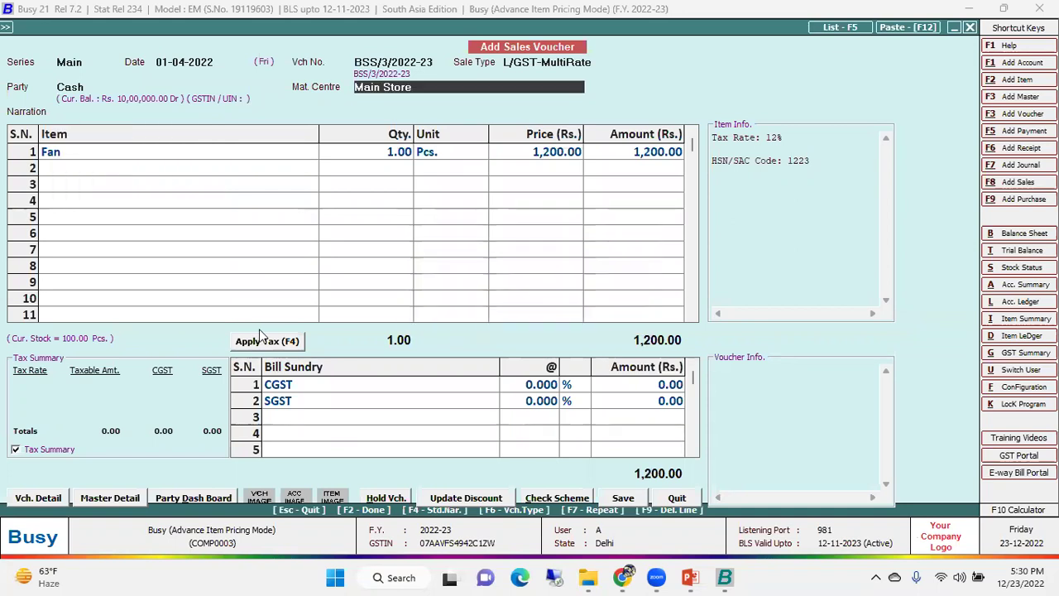
Change the Cash party's price category to C in the voucher and check the Fan's price
key("Up")
key("Up")
key("Return")
type("C")
key("Return")
key("Return")
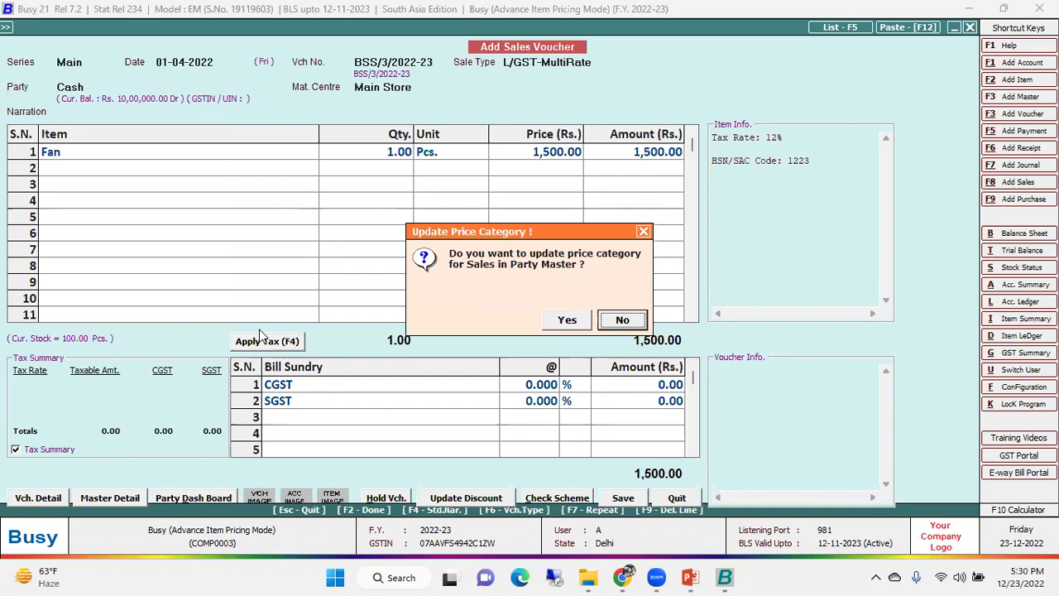
key("Left")
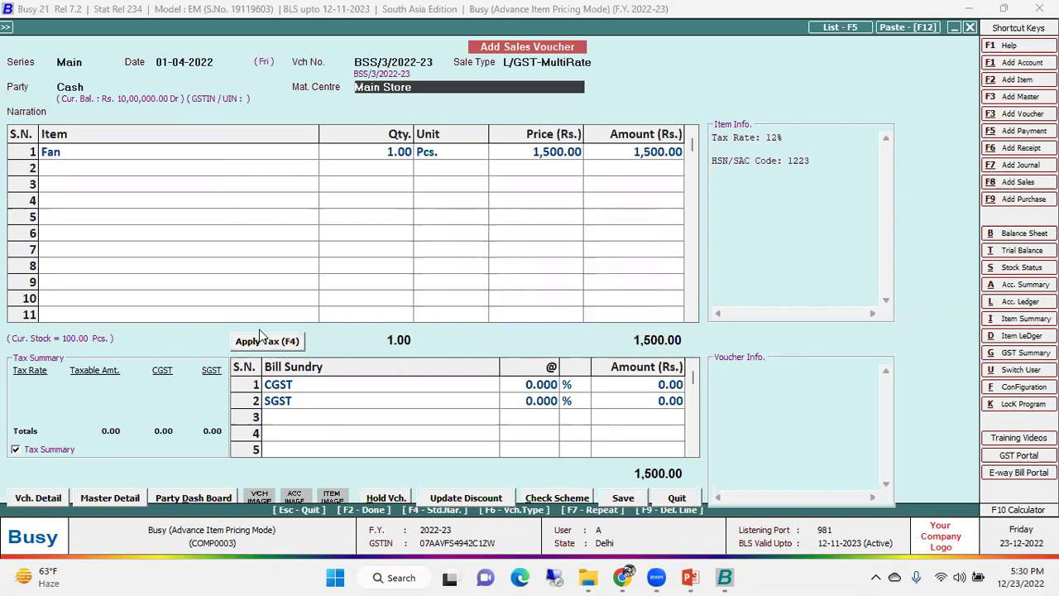
Quit the Cash sales voucher without saving it
key("Up")
key("Escape")
key("Escape")
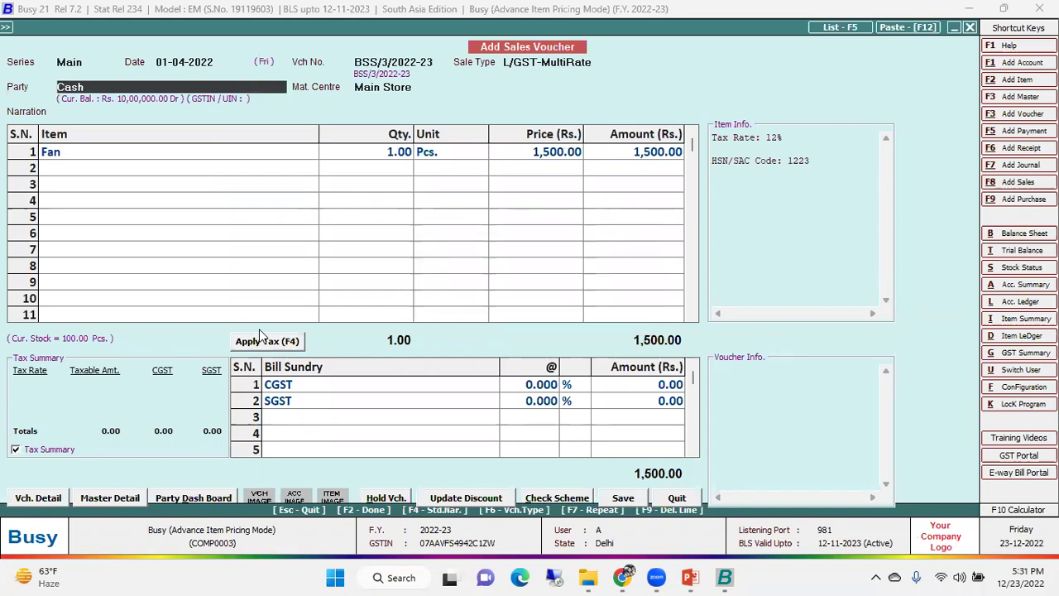
key("Escape")
key("Left")
key("Return")
Open the account master of Busy Infotech Pvt. Ltd. for modification
key("Left")
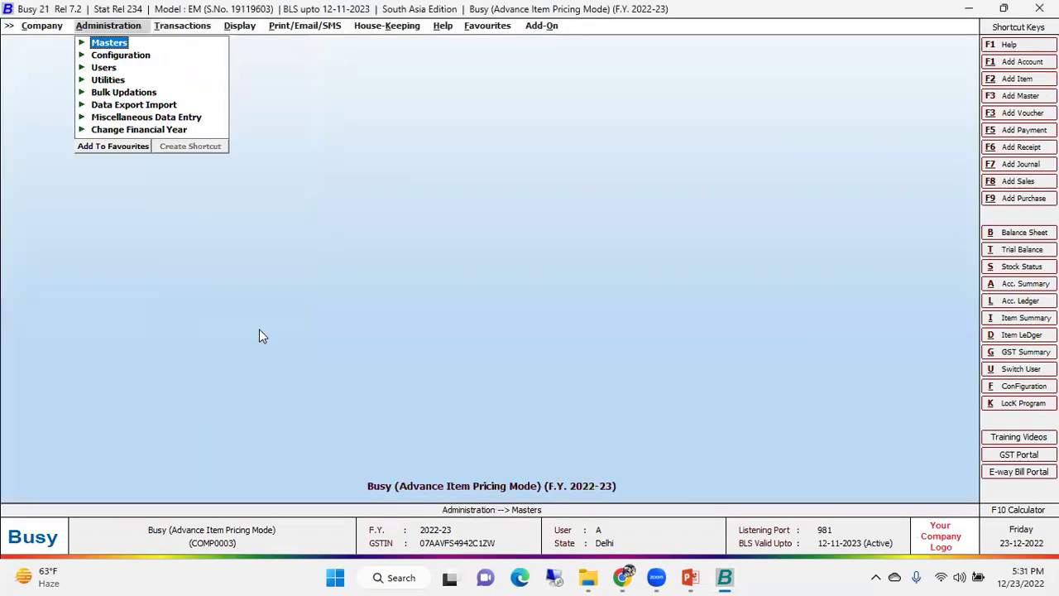
key("Return")
key("Down")
key("Down")
key("Up")
key("Up")
key("Return")
key("Down")
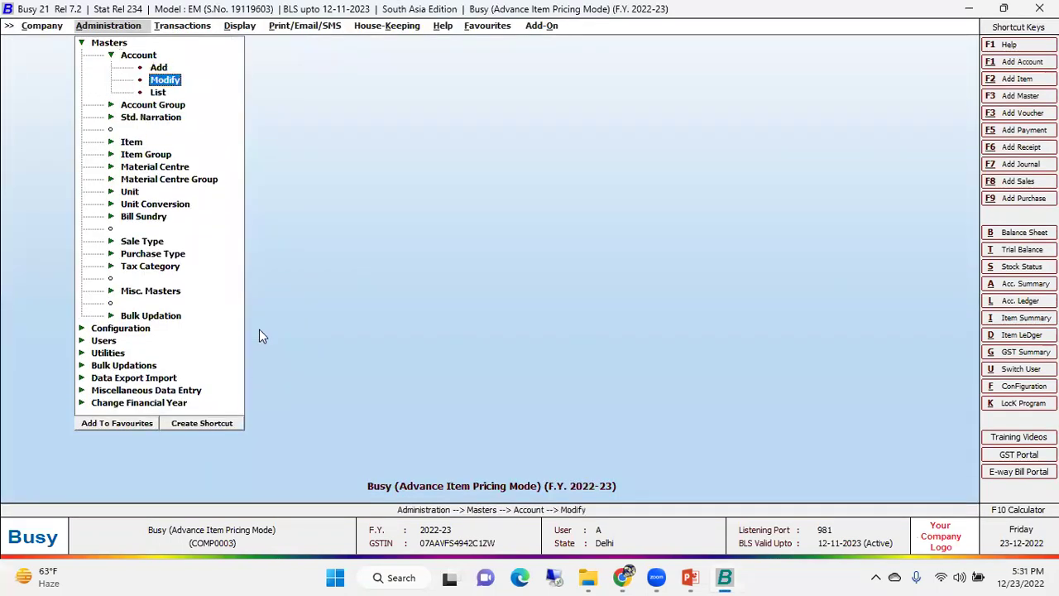
key("Return")
type("busy")
key("Return")
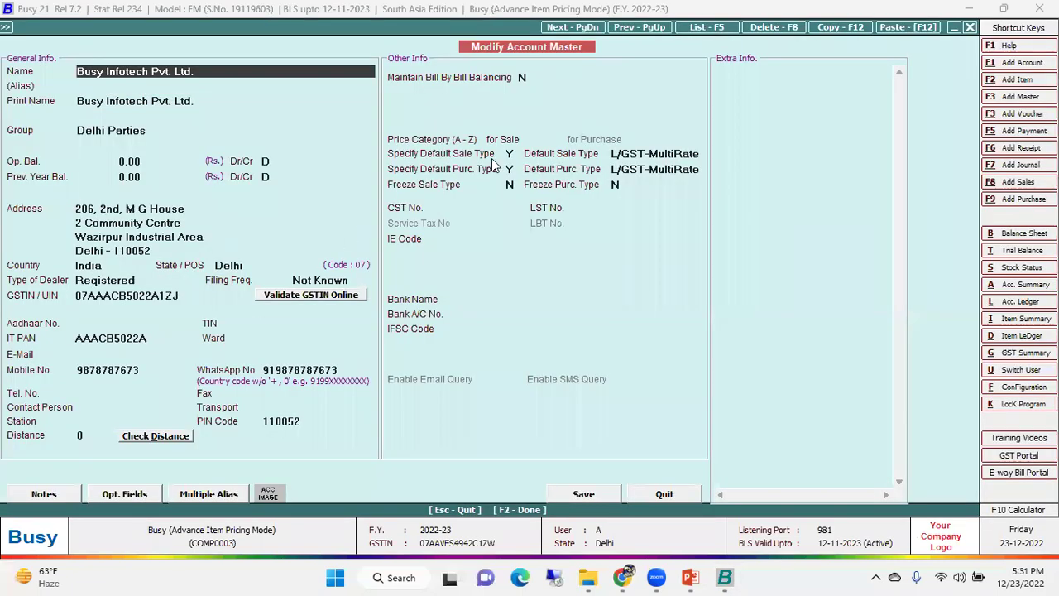
Set the account's price category for sale to B, save the account master and leave the account selection
left_click(530, 139)
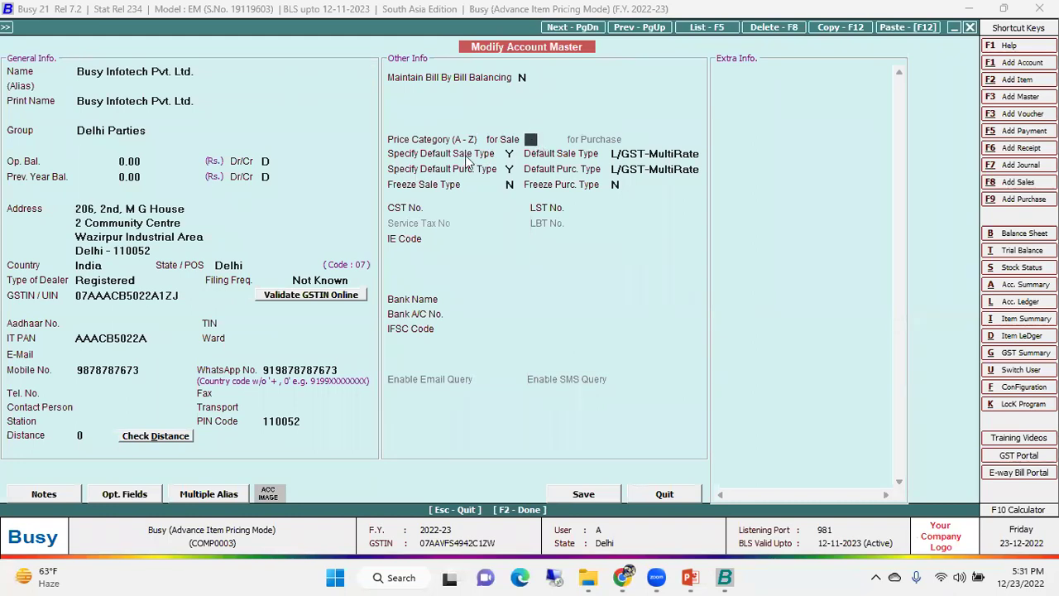
type("a")
key("BackSpace")
type("b")
key("Return")
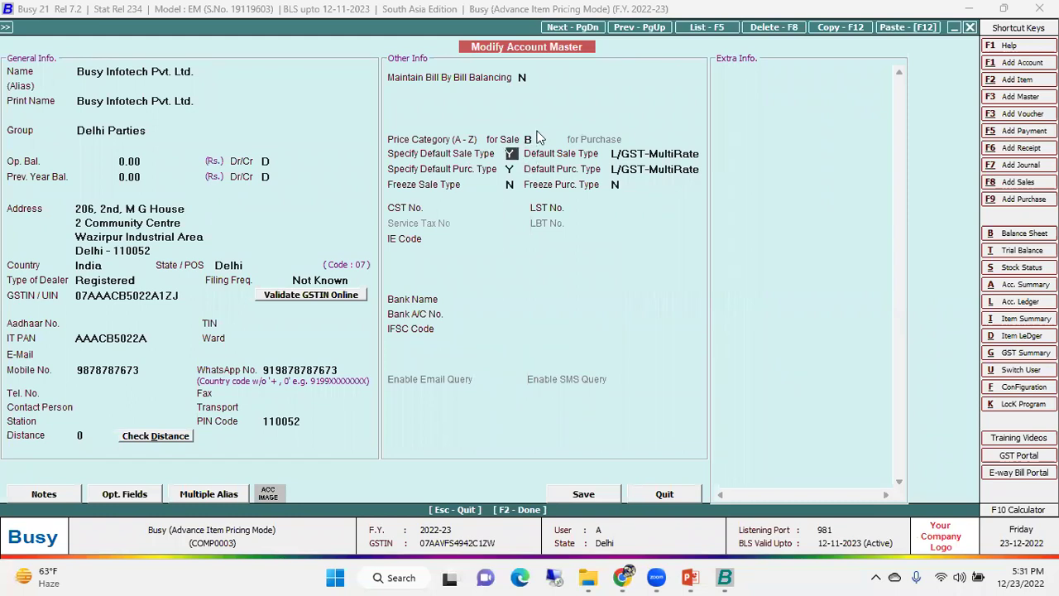
left_click(612, 490)
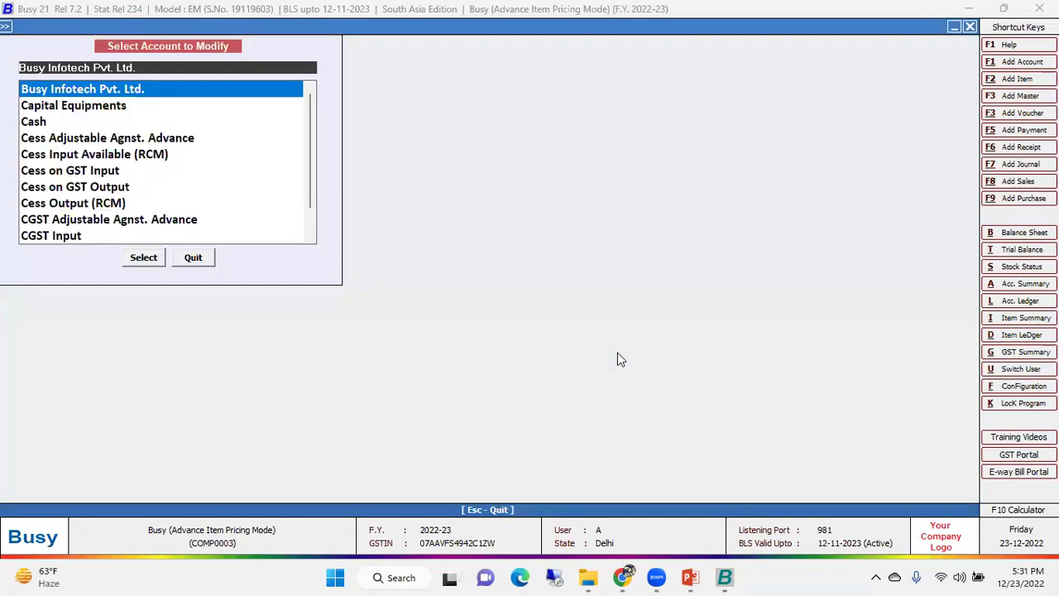
key("Escape")
Start a sales voucher for Busy Infotech Pvt. Ltd. with price category B and add the Fan to check its price
key("Return")
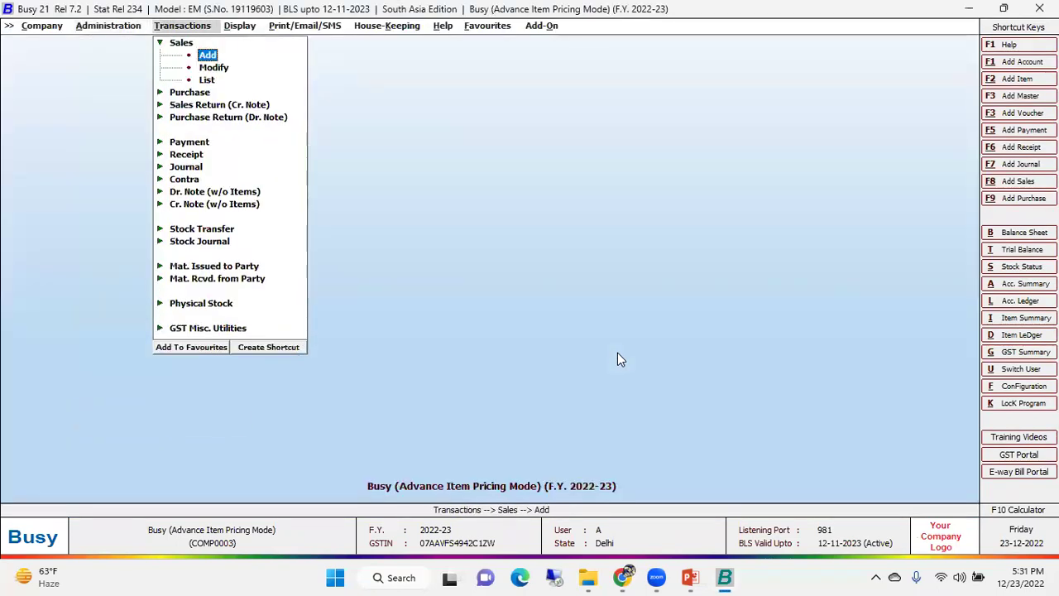
key("Return")
key("Return")
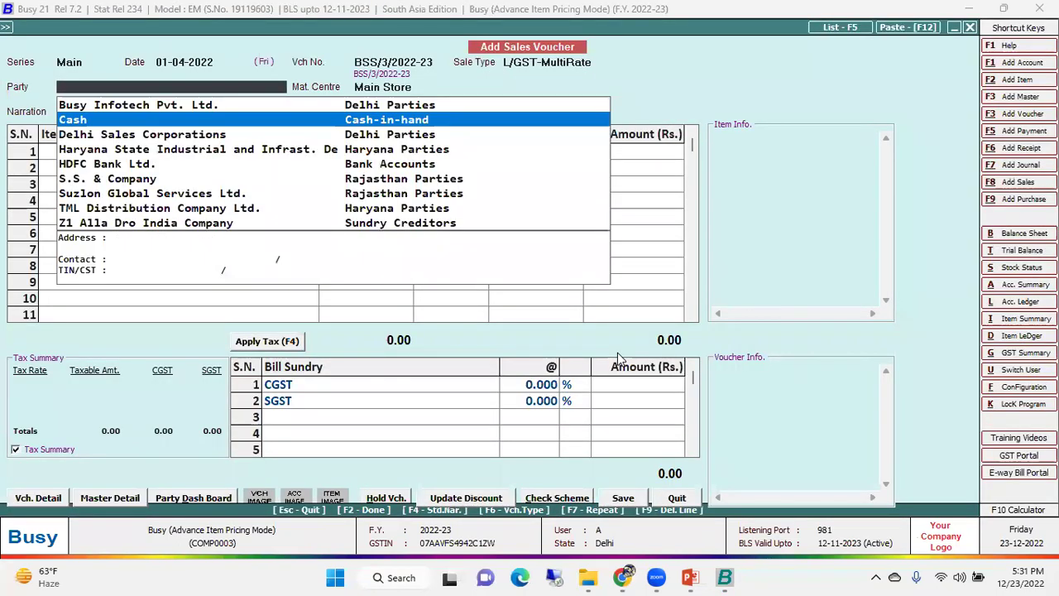
key("Return")
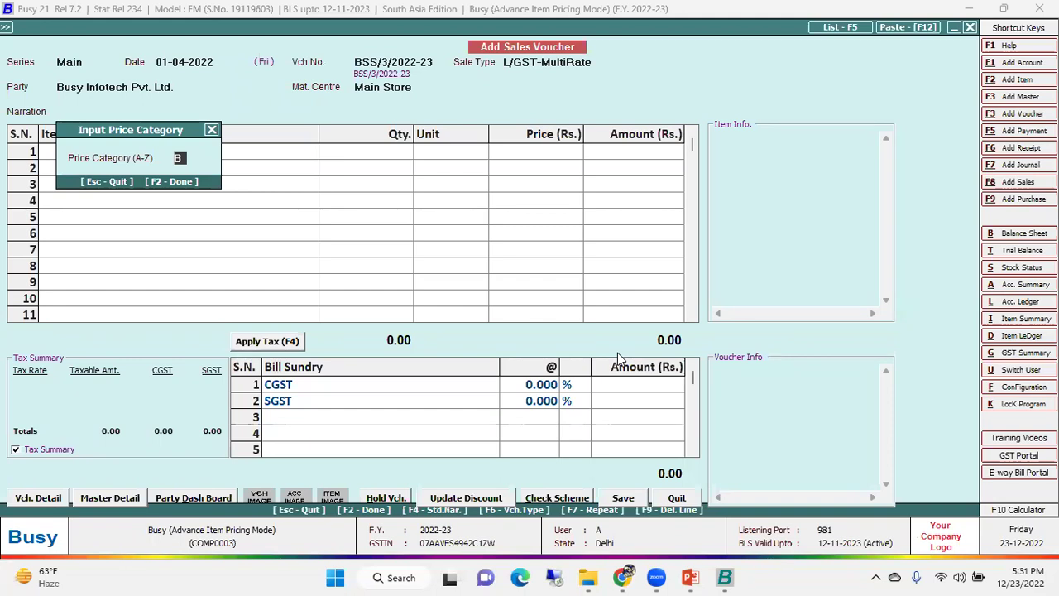
key("Return")
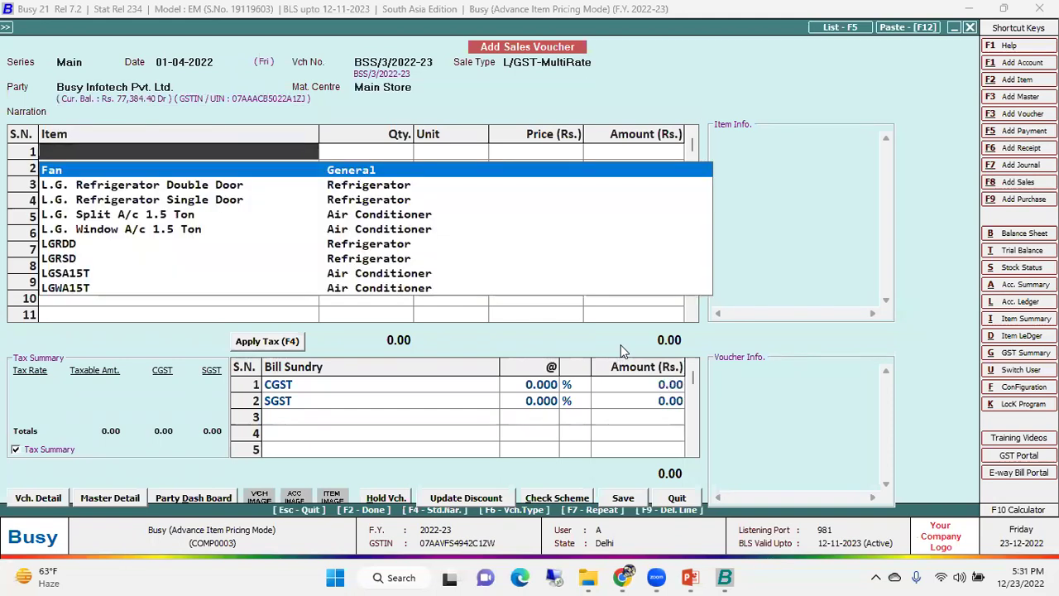
key("Return")
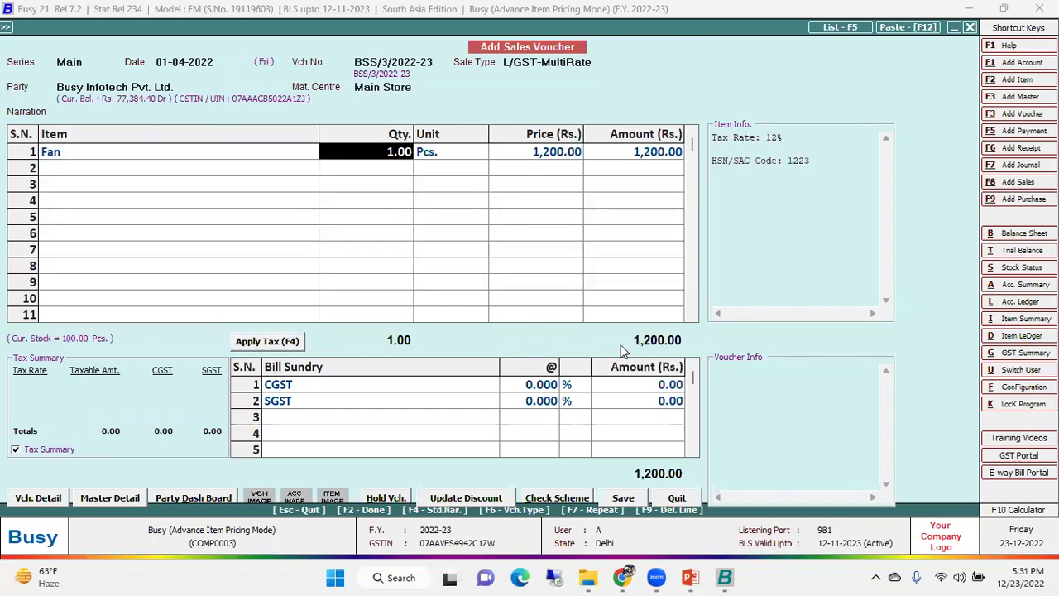
Review the Fan's sales price levels from the voucher, checking the category B price, and return to the voucher
key("shift+Tab")
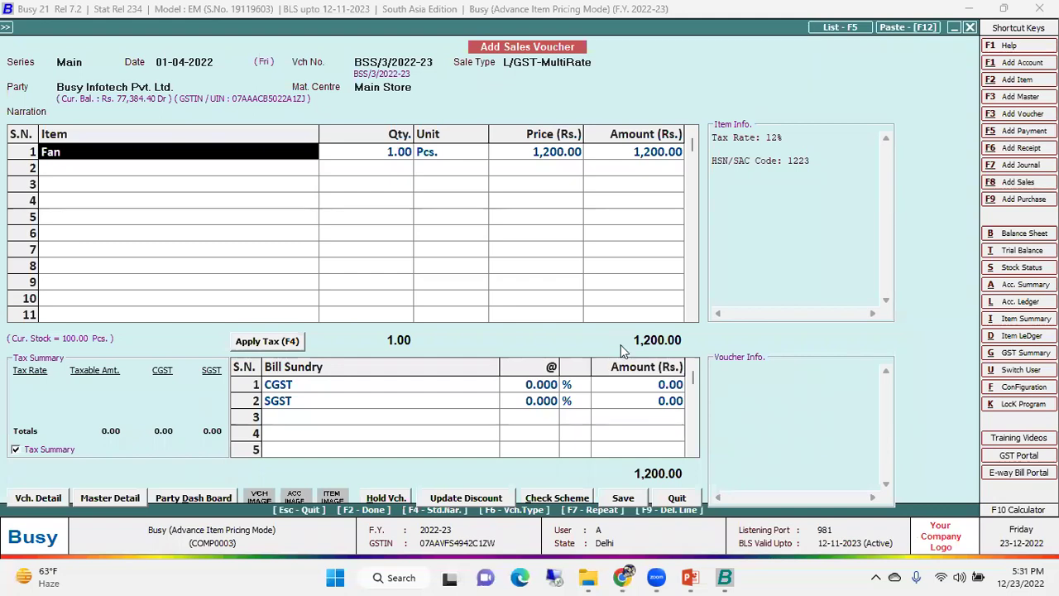
key("ctrl+Return")
key("F2")
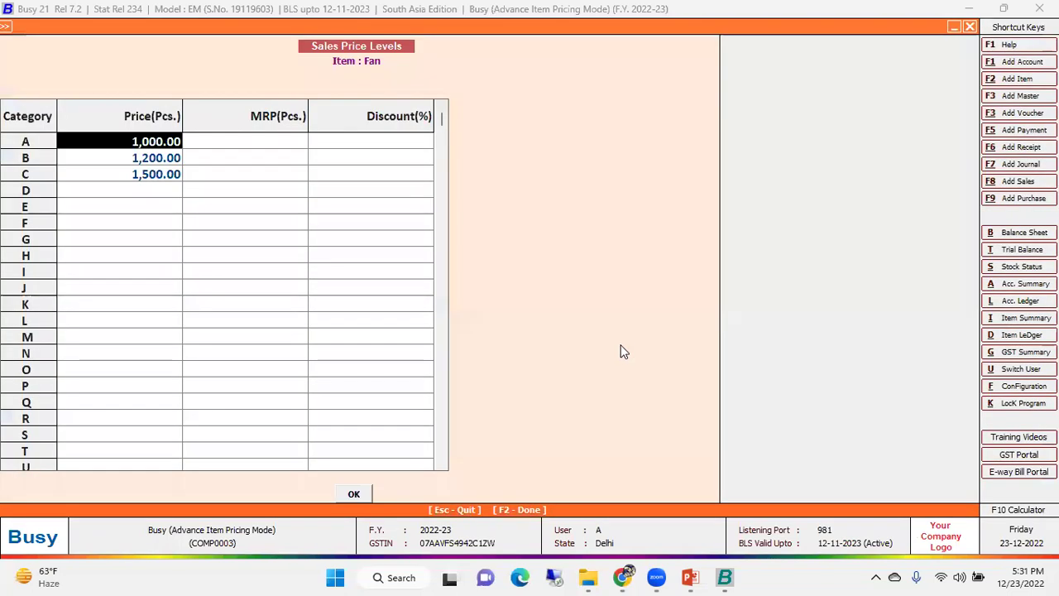
key("Down")
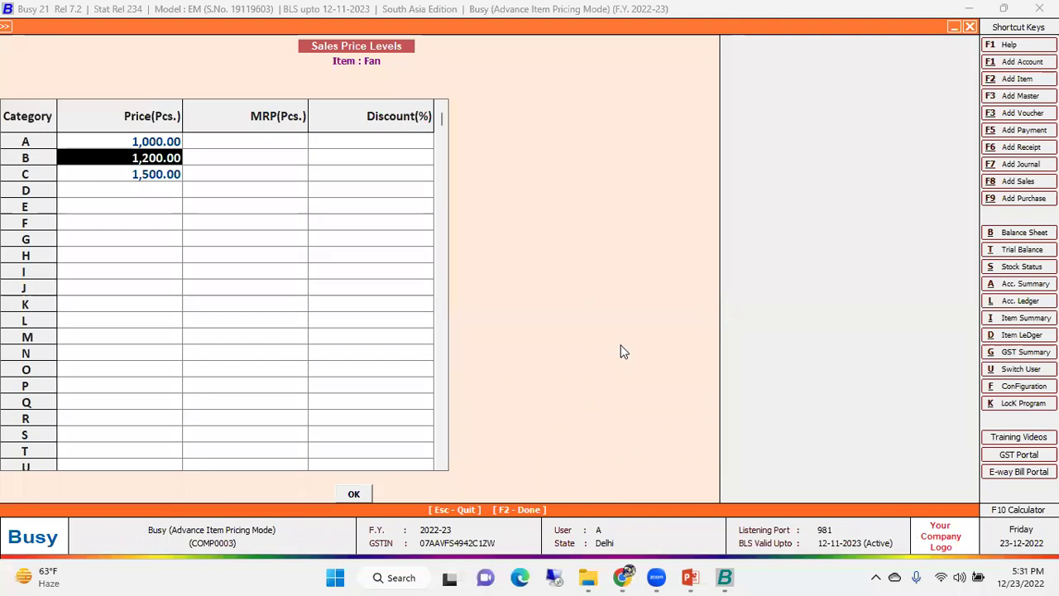
key("F2")
key("Escape")
key("Escape")
key("Right")
key("Left")
key("Return")
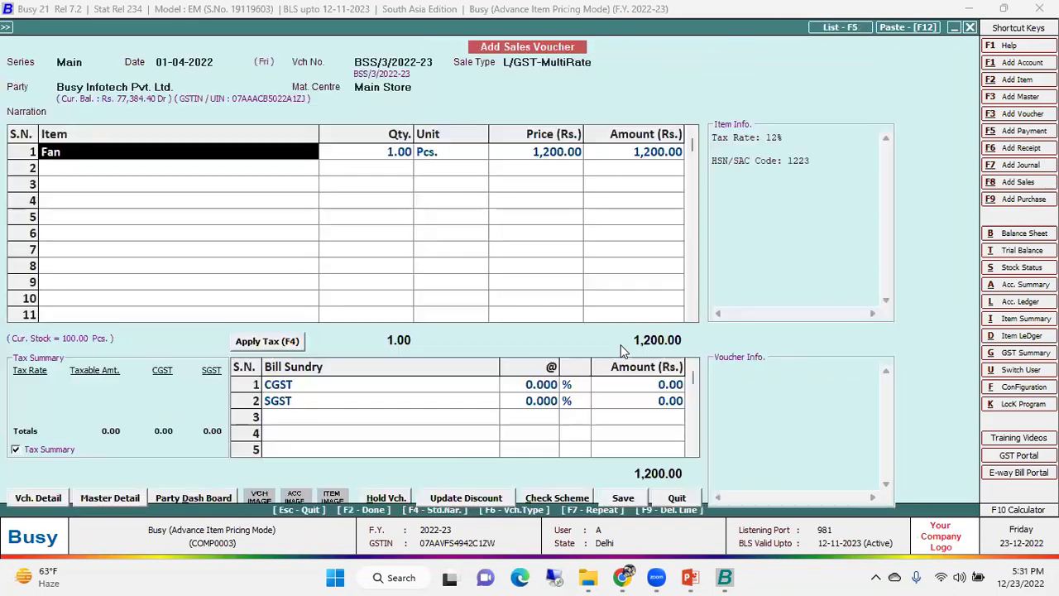
Quit the Busy Infotech Pvt. Ltd. sales voucher without saving it
key("Escape")
key("Left")
key("Return")
Open the Inventory section of the Features / Options configuration
key("Left")
key("Return")
key("Down")
key("Down")
key("Escape")
key("Escape")
key("Down")
key("Return")
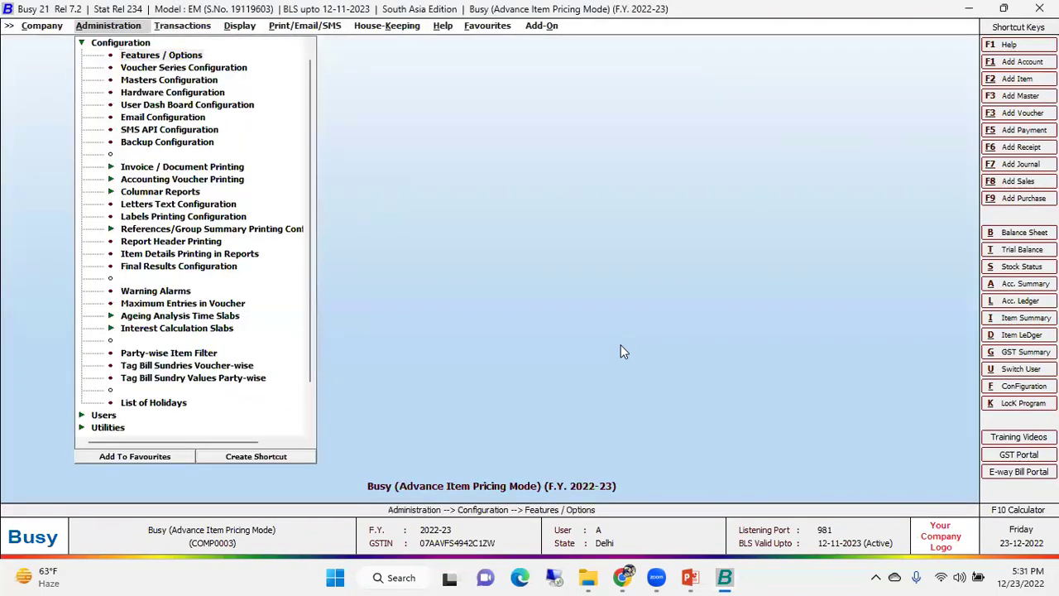
key("Return")
key("Down")
key("Down")
key("Down")
key("Down")
key("Return")
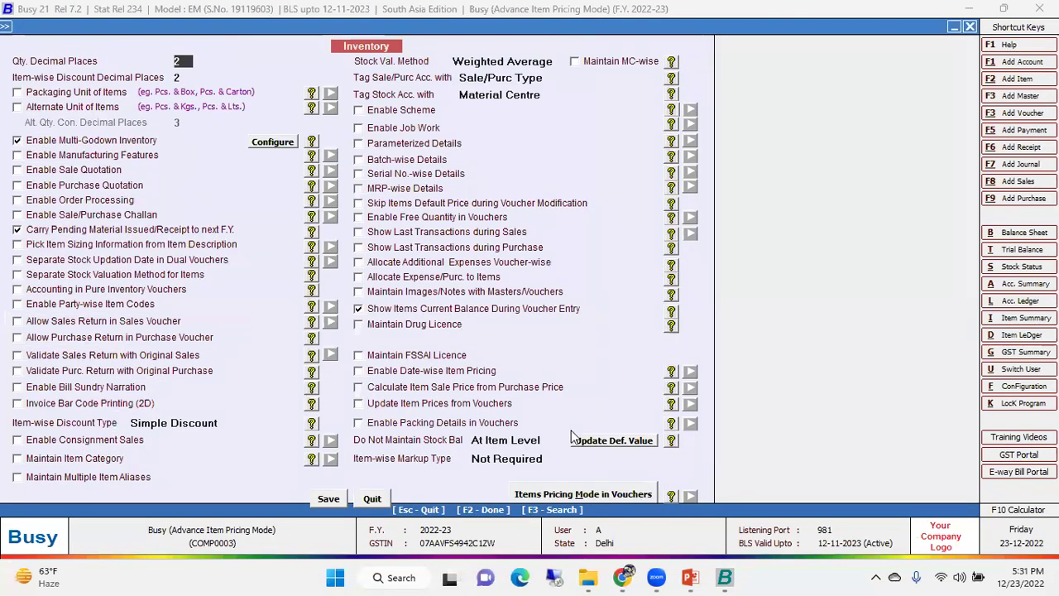
In the sale multiple price list options, have the price category entered after the item instead of after the party, and close the Inventory configuration
key("Return")
left_click(354, 391)
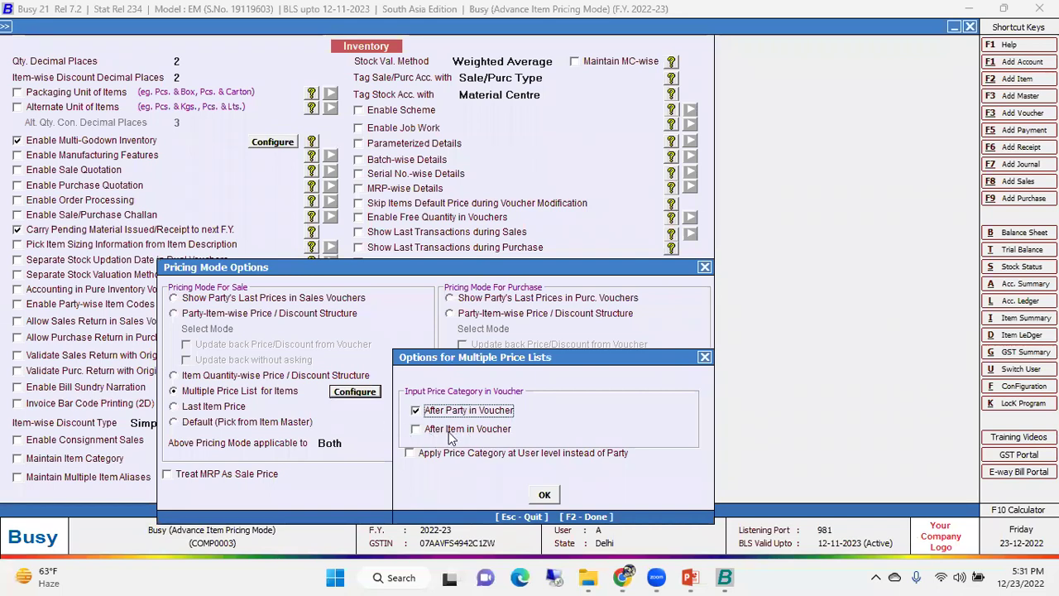
left_click_drag(507, 354, 469, 265)
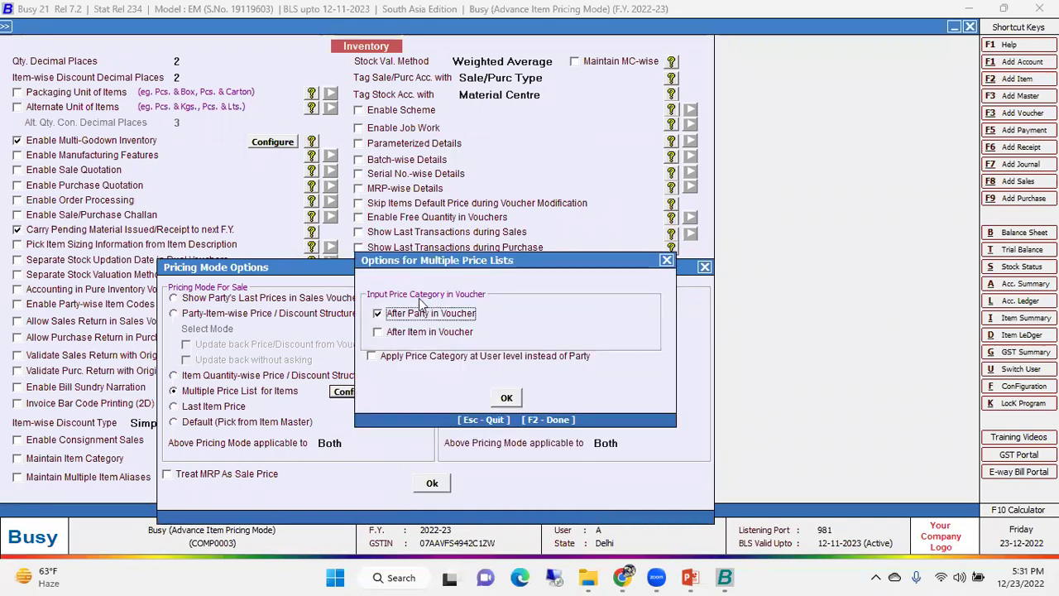
left_click(406, 335)
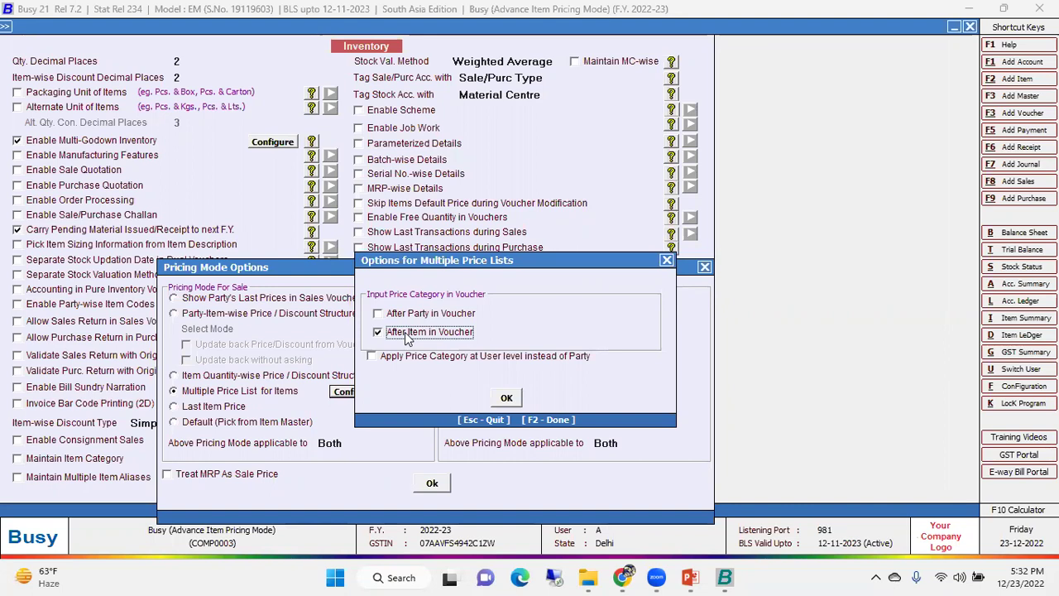
left_click(506, 398)
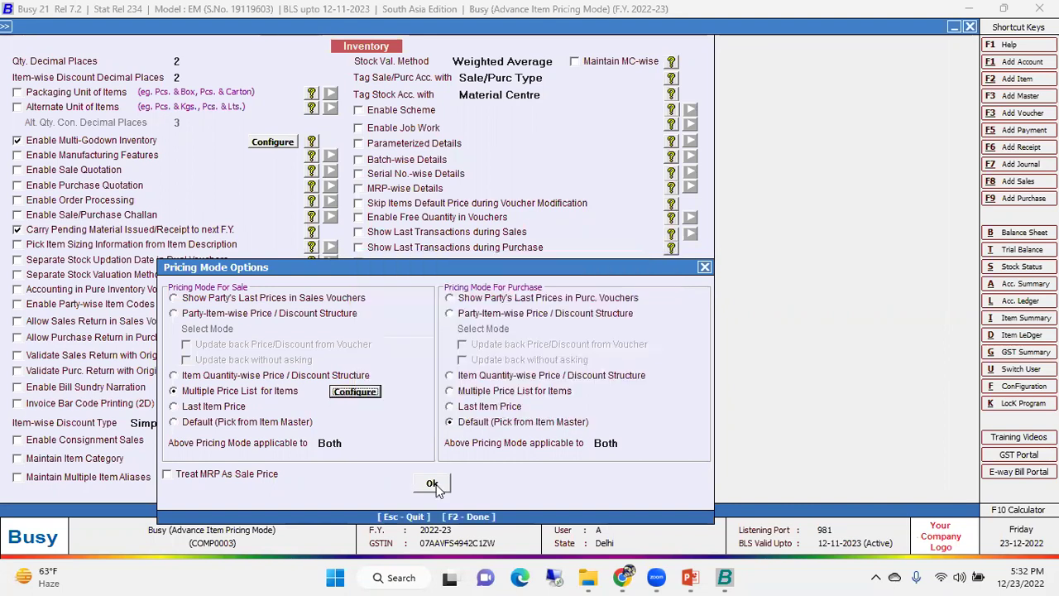
left_click(432, 484)
left_click(373, 498)
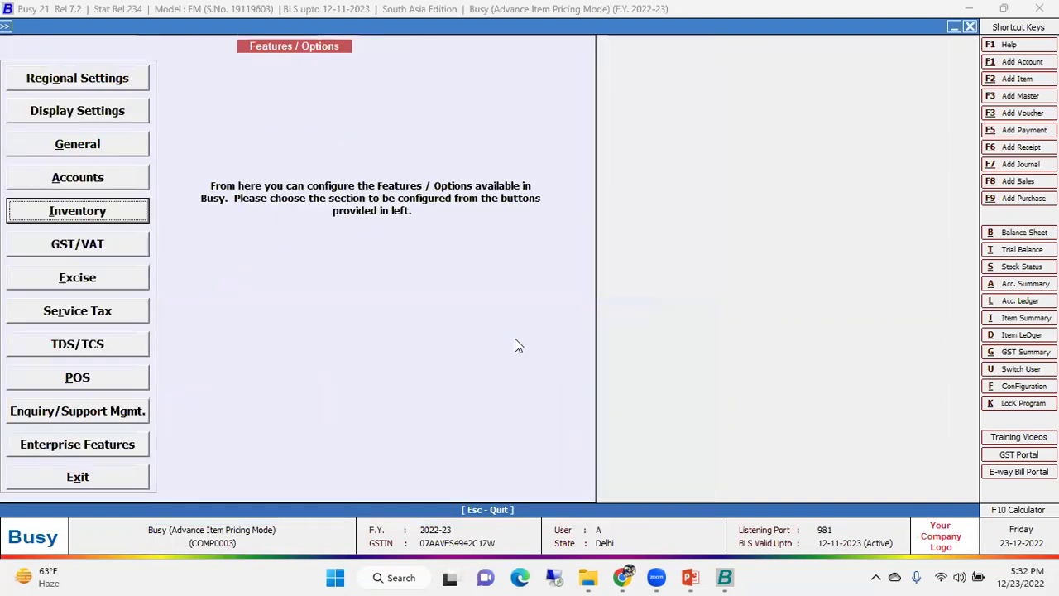
Leave Features / Options and start a new sales voucher with Cash as the party
key("Escape")
key("Right")
key("Right")
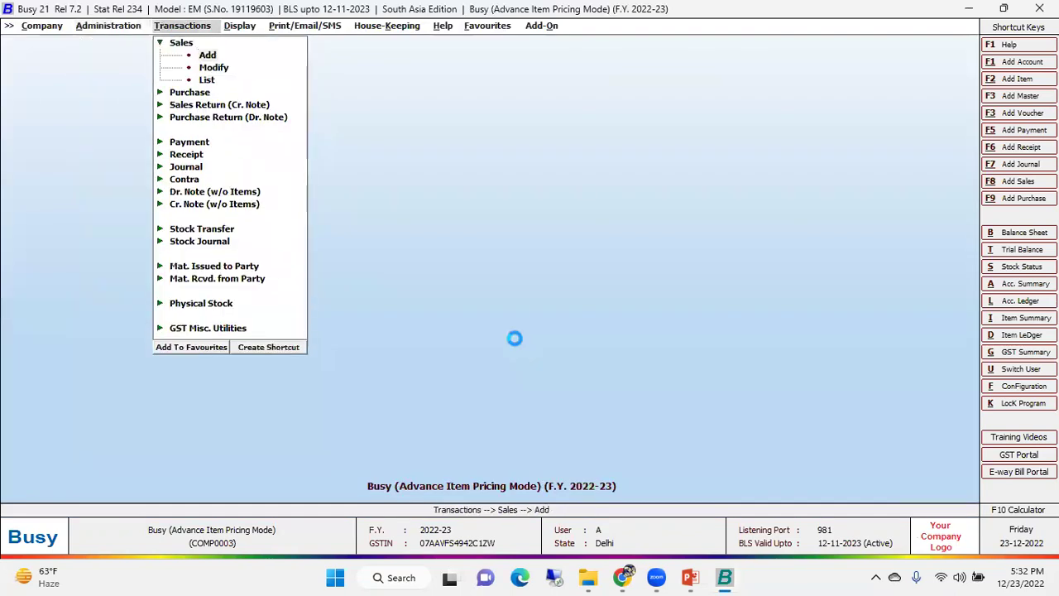
key("Return")
key("Return")
key("Down")
key("Down")
key("Down")
key("Up")
key("Up")
key("Return")
key("Return")
key("Return")
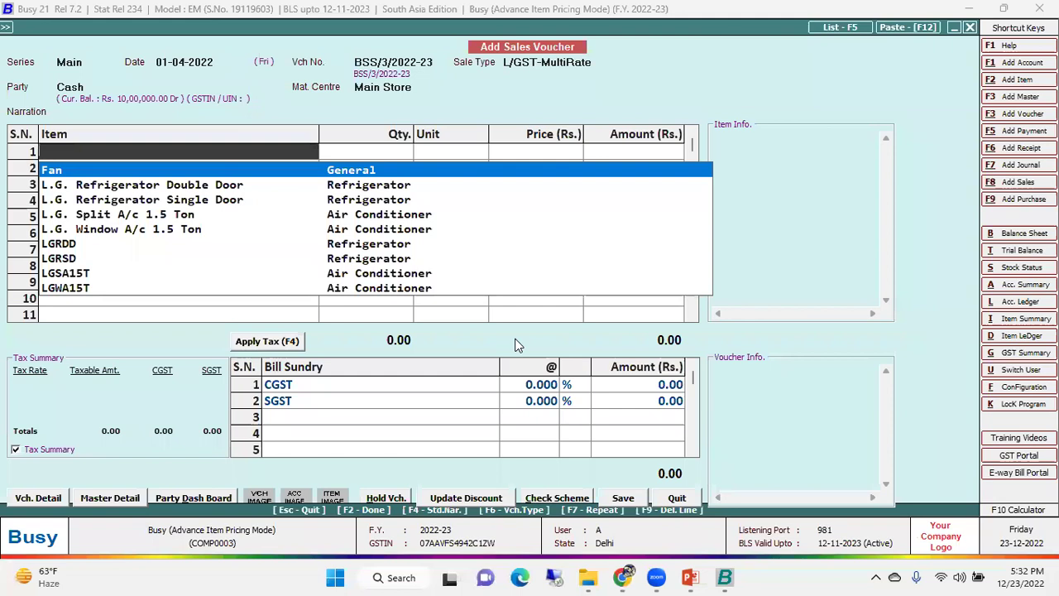
Add the Fan to the Cash voucher and check its price under price categories A, B and C
key("Return")
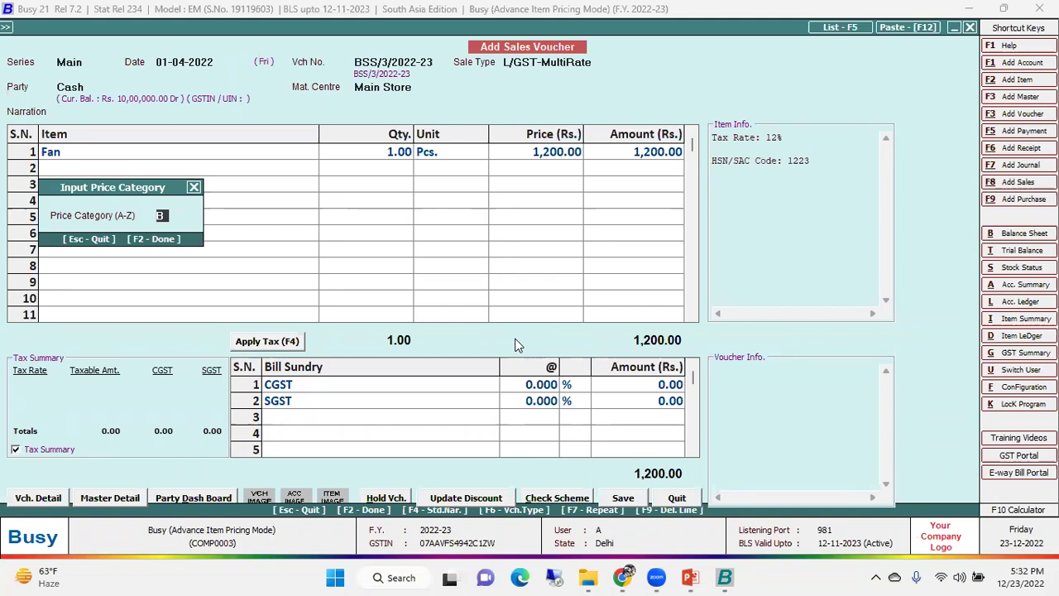
key("Return")
key("shift+Tab")
key("Return")
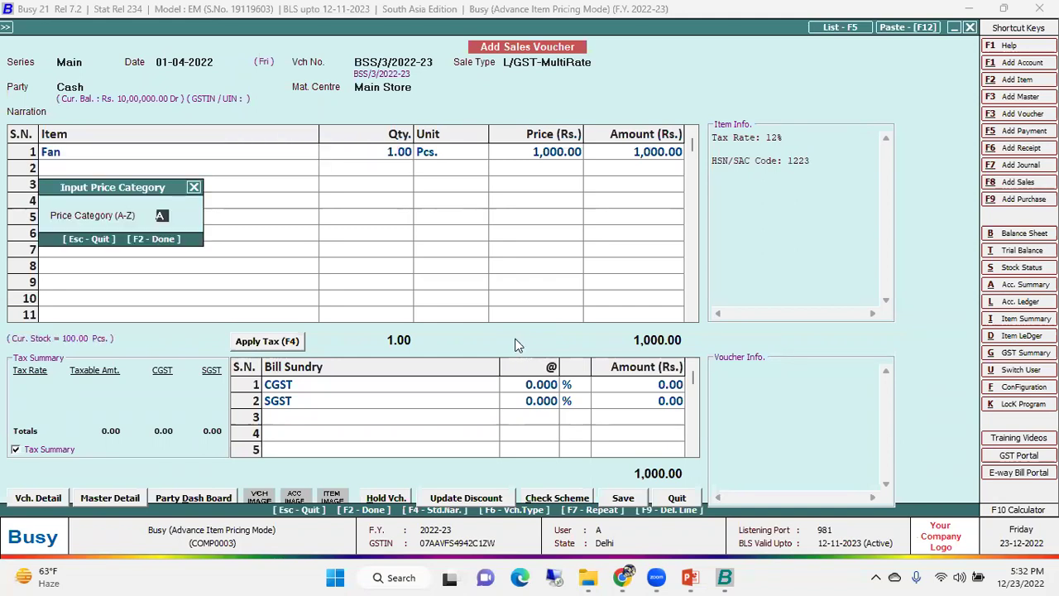
key("Return")
key("shift+Tab")
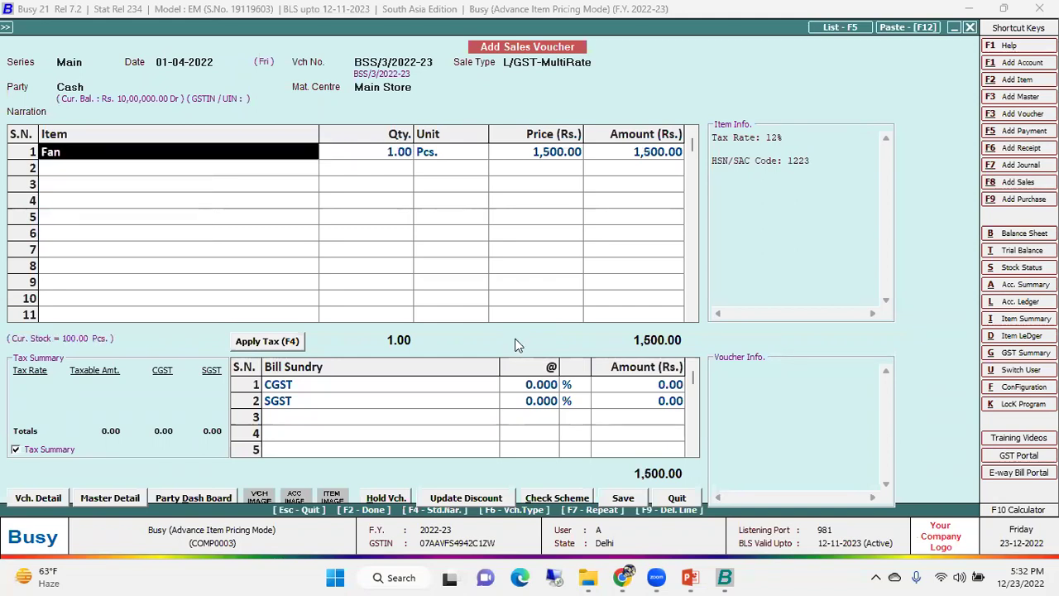
key("Return")
type("c")
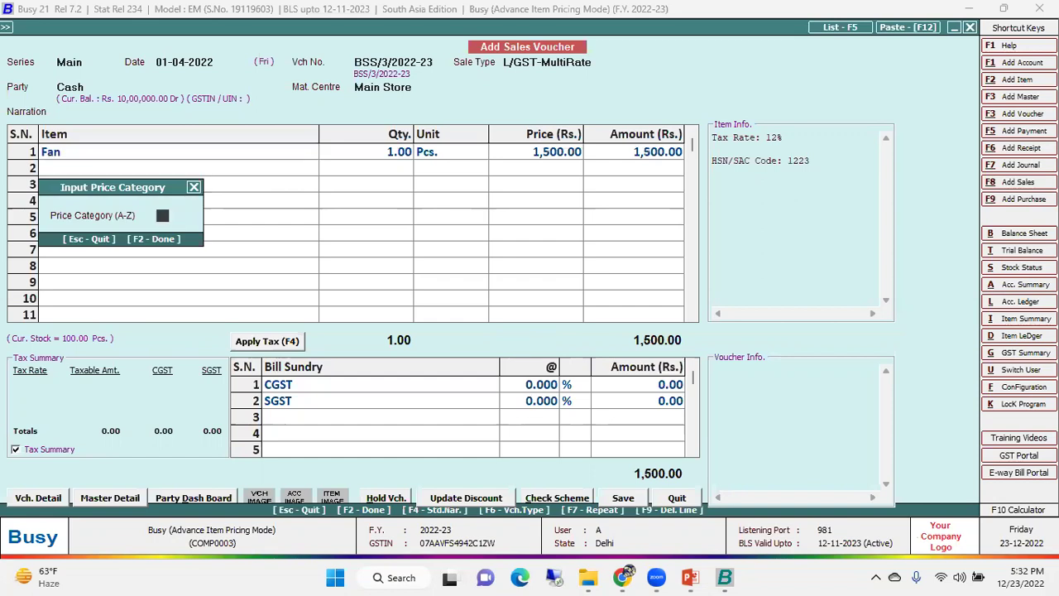
key("Return")
key("shift+Tab")
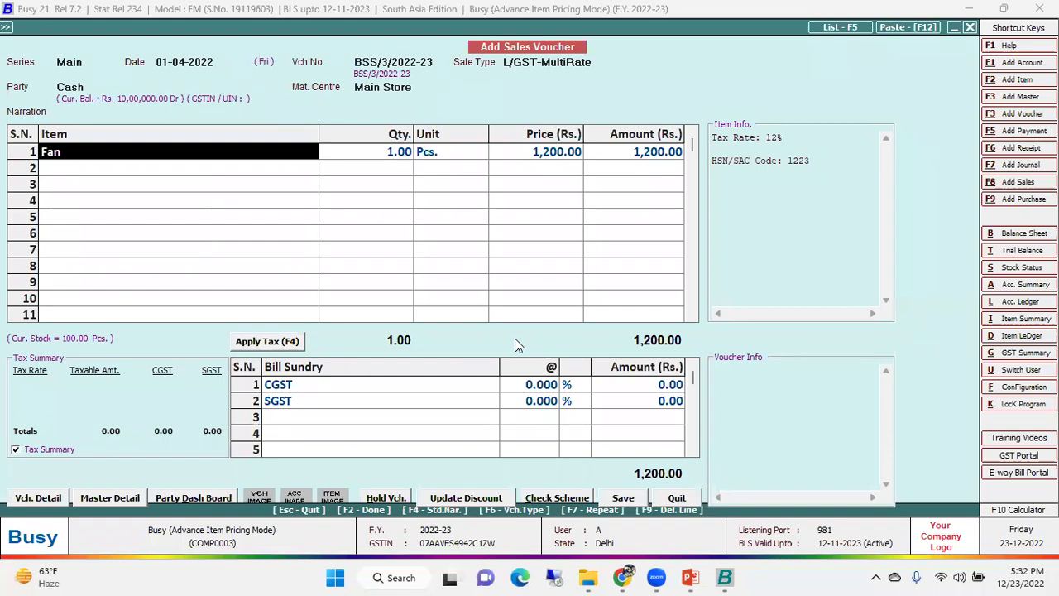
Quit the Cash sales voucher without saving it
key("Escape")
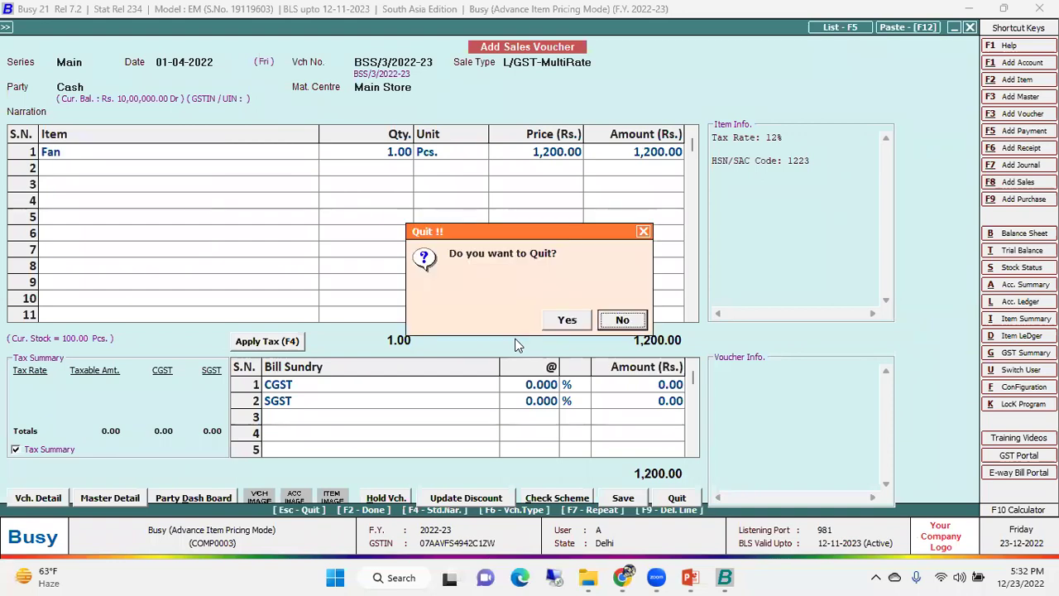
key("Left")
key("Return")
Reopen the Inventory section of Features / Options
key("Left")
key("Return")
key("Return")
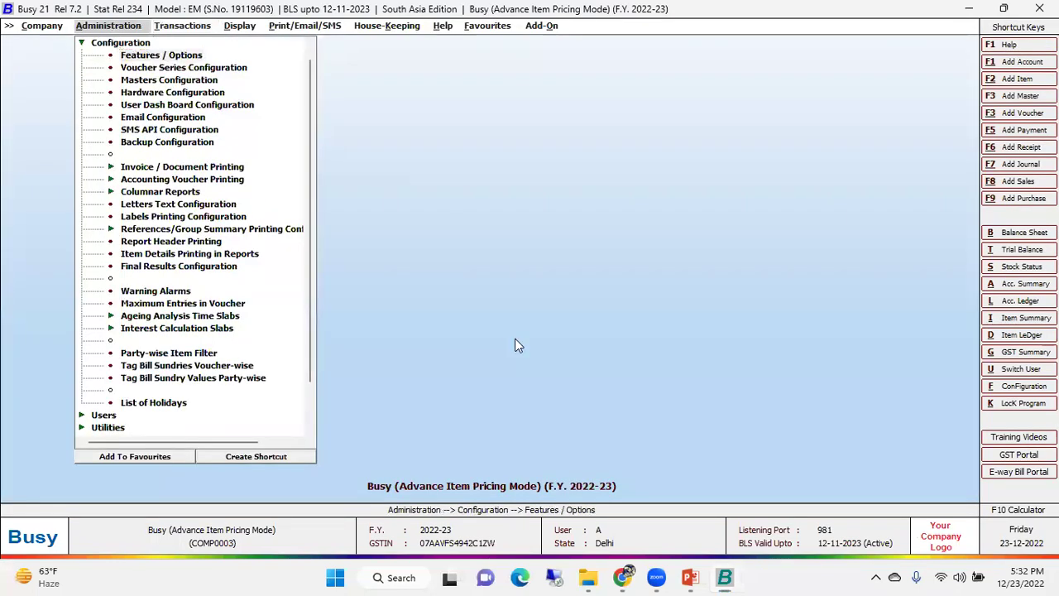
key("Down")
key("Down")
key("Down")
key("Return")
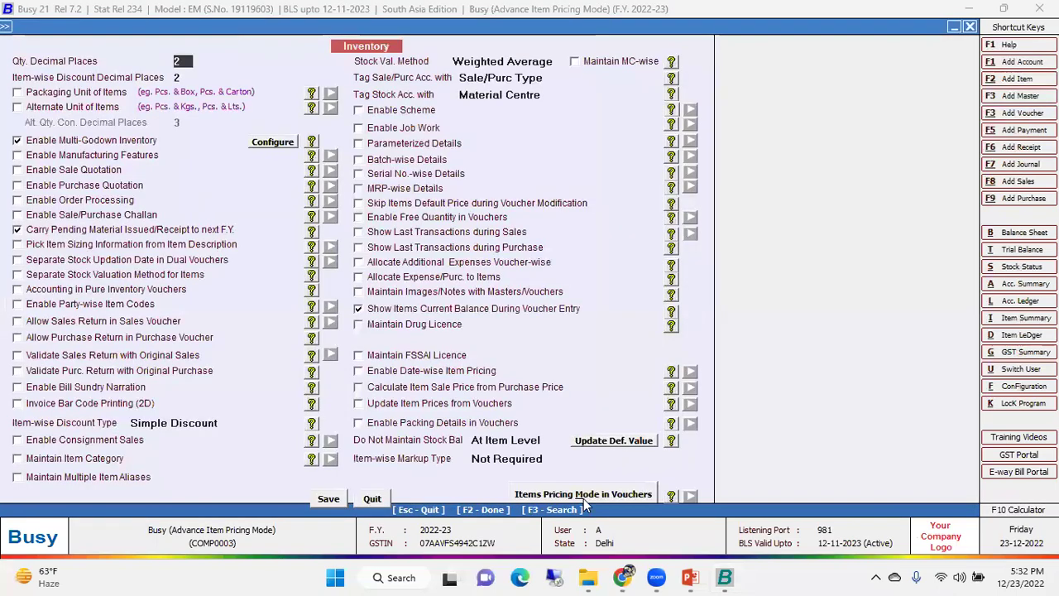
Disable entering the price category after the item, apply it at user level instead of party, and save the Inventory configuration
left_click(584, 496)
left_click(355, 392)
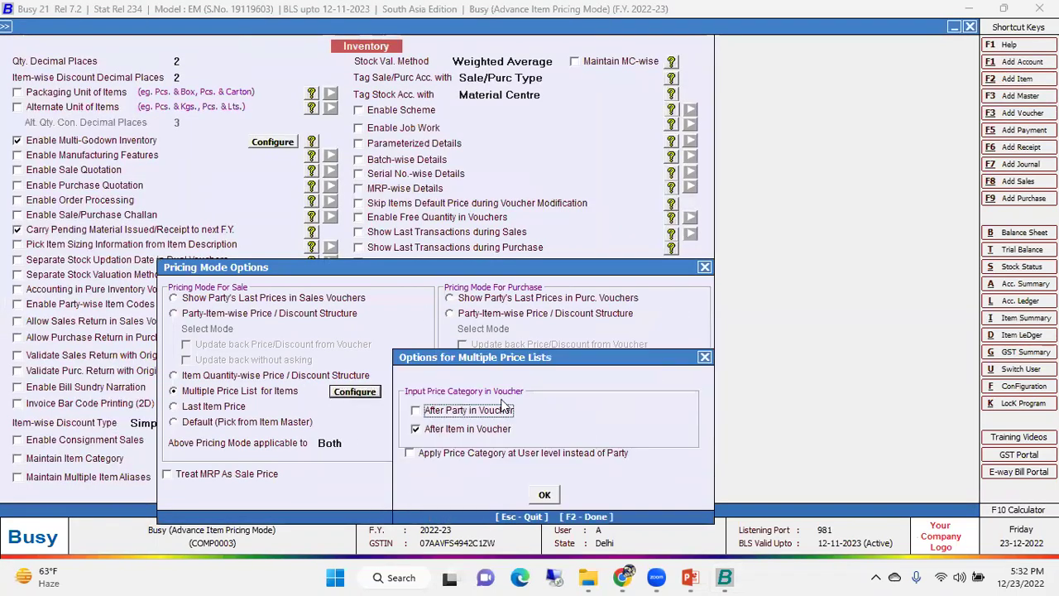
left_click(475, 454)
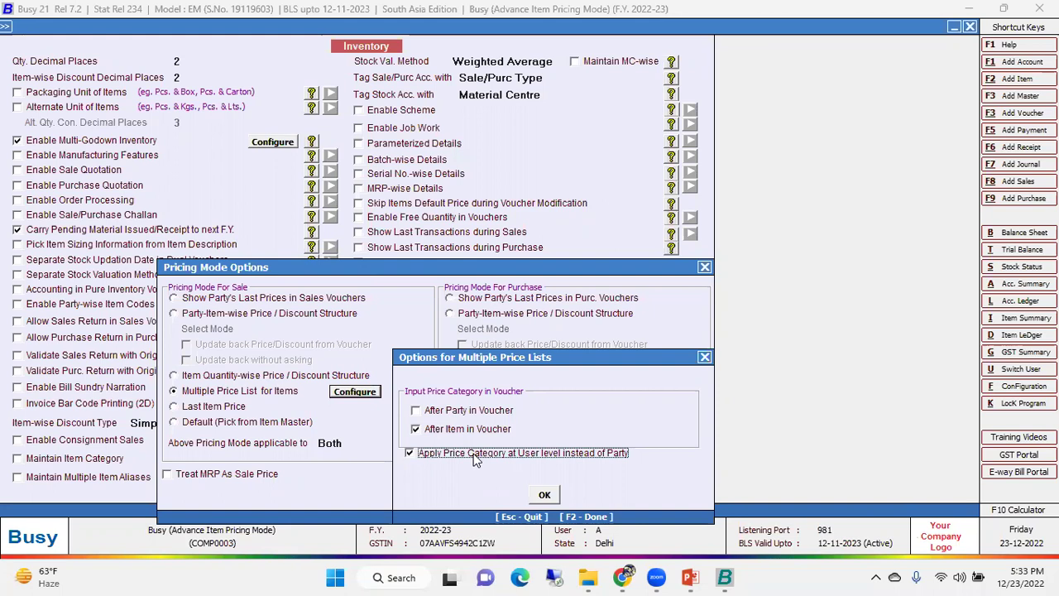
left_click(455, 432)
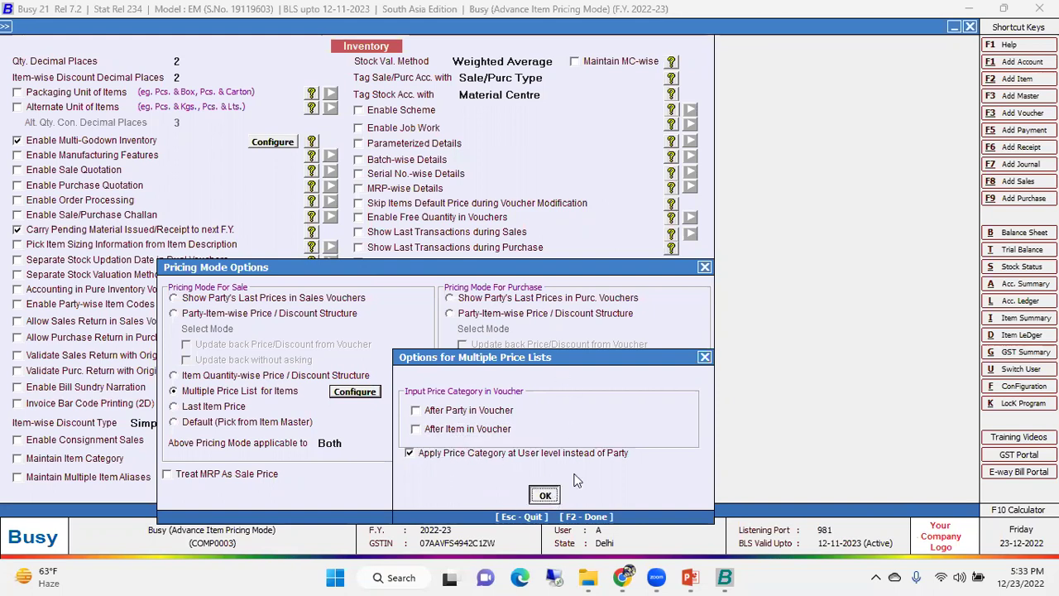
left_click(542, 496)
left_click(444, 481)
left_click(327, 499)
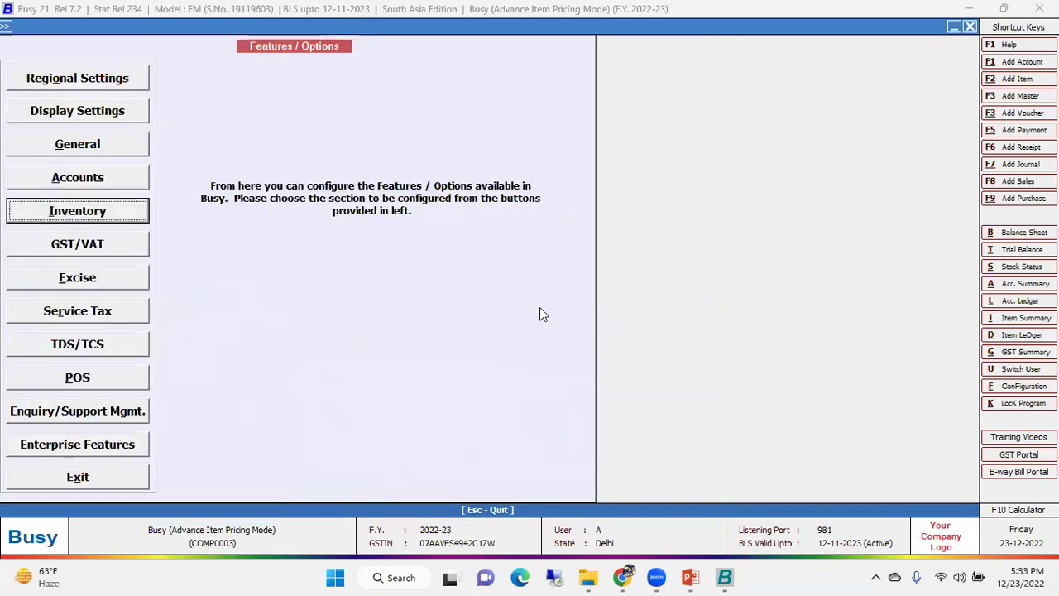
Start adding a new user, entering the user name and filling in the password and recheck password
key("Escape")
key("Escape")
key("Down")
key("Return")
key("Return")
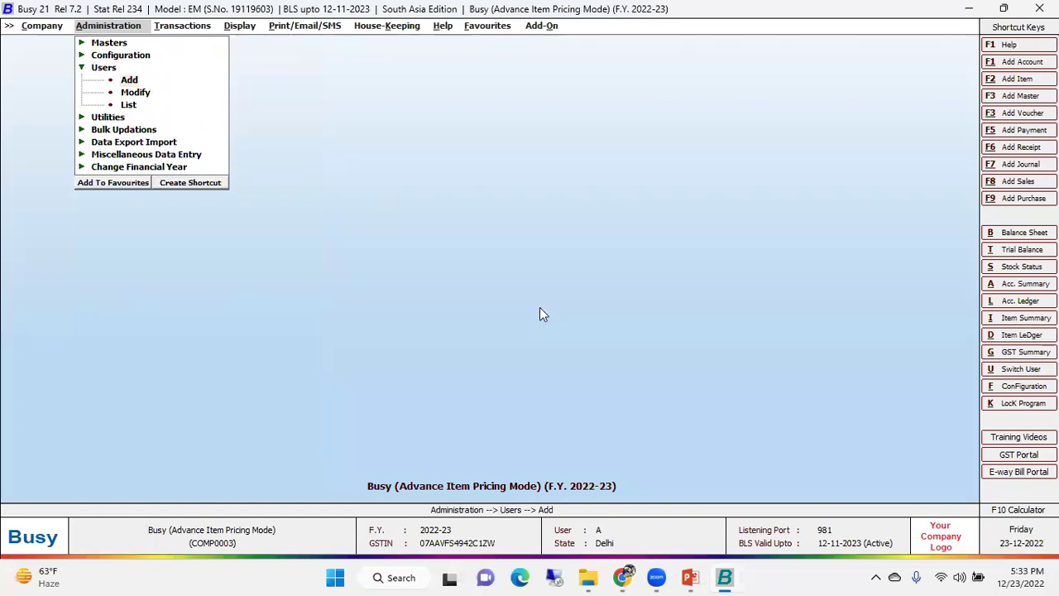
type("karan")
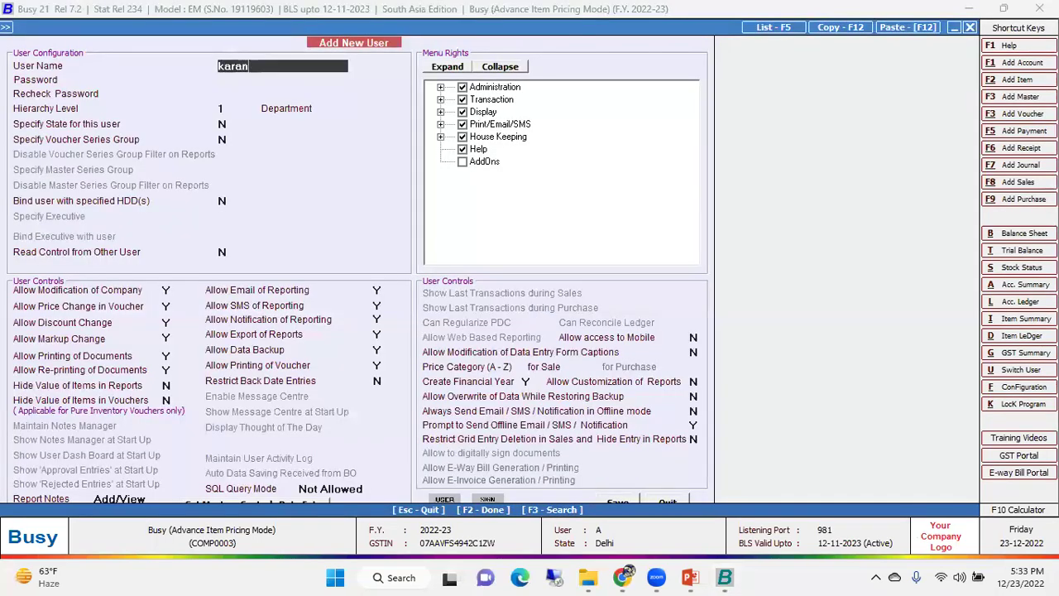
key("Return")
key("Return")
key("Return")
type("*")
key("Return")
key("Return")
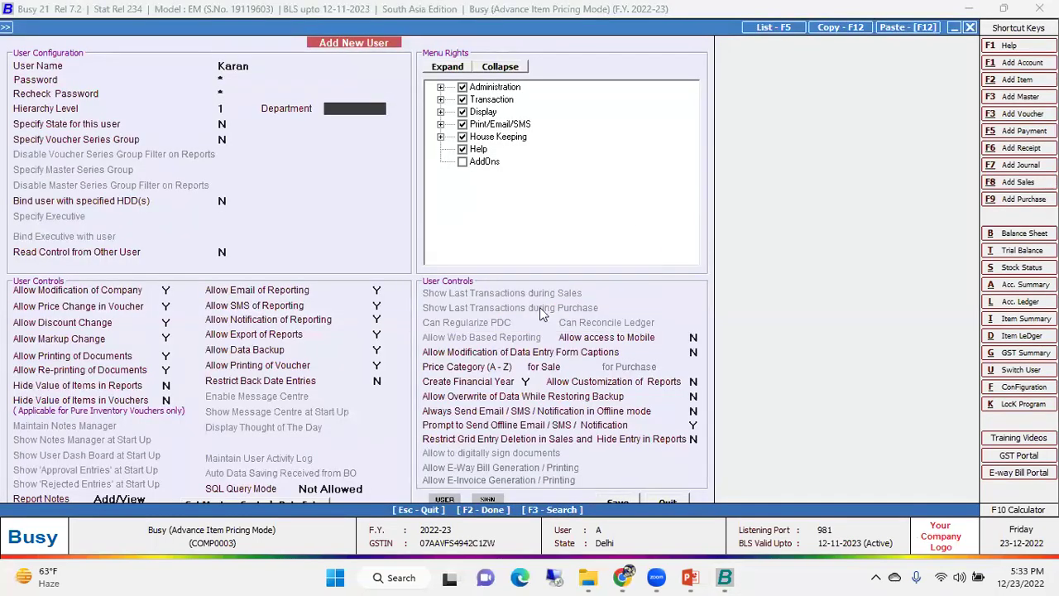
Set the new user's price category for sale to A and save the user
left_click(585, 369)
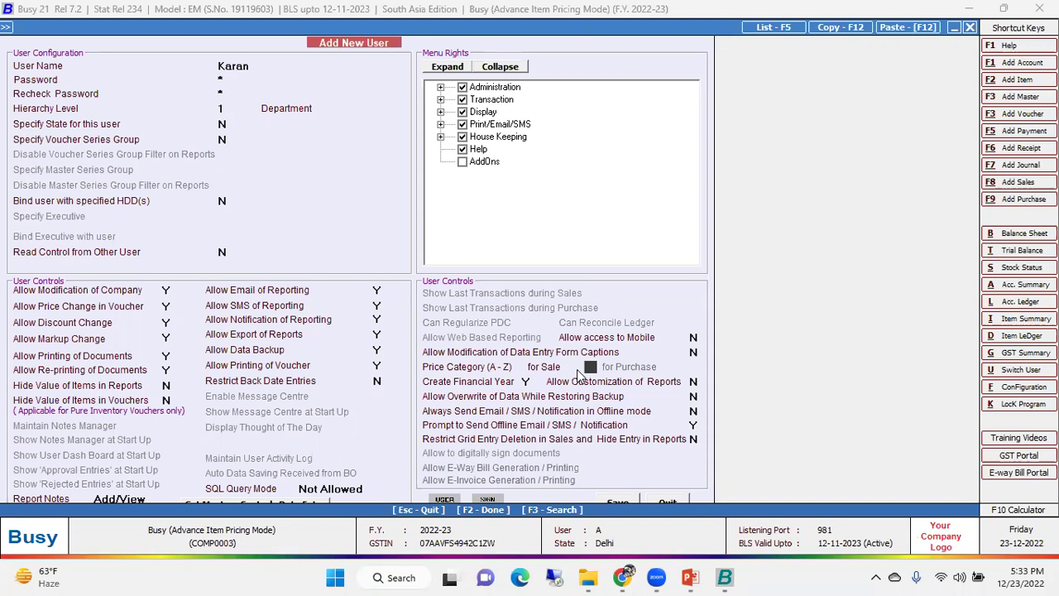
type("a")
key("F2")
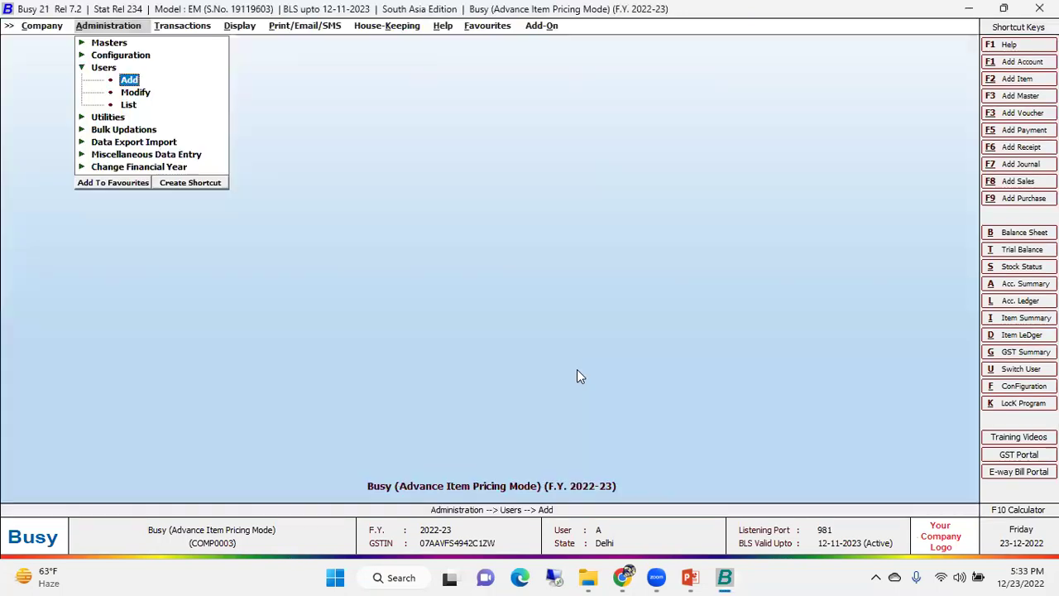
Leave the Users section and reopen the Inventory section of Features / Options
key("Escape")
key("Up")
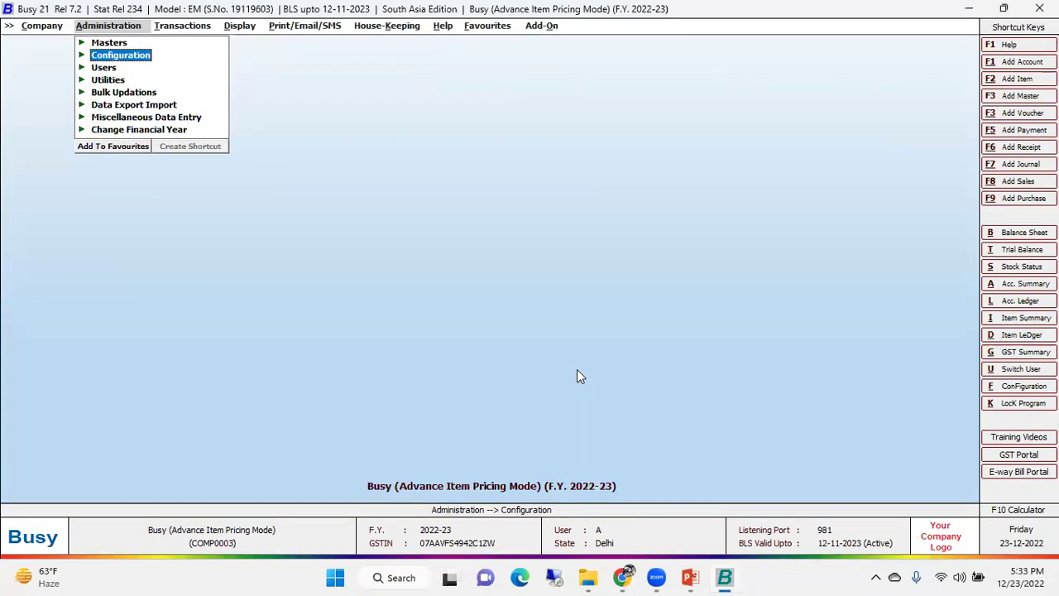
key("Return")
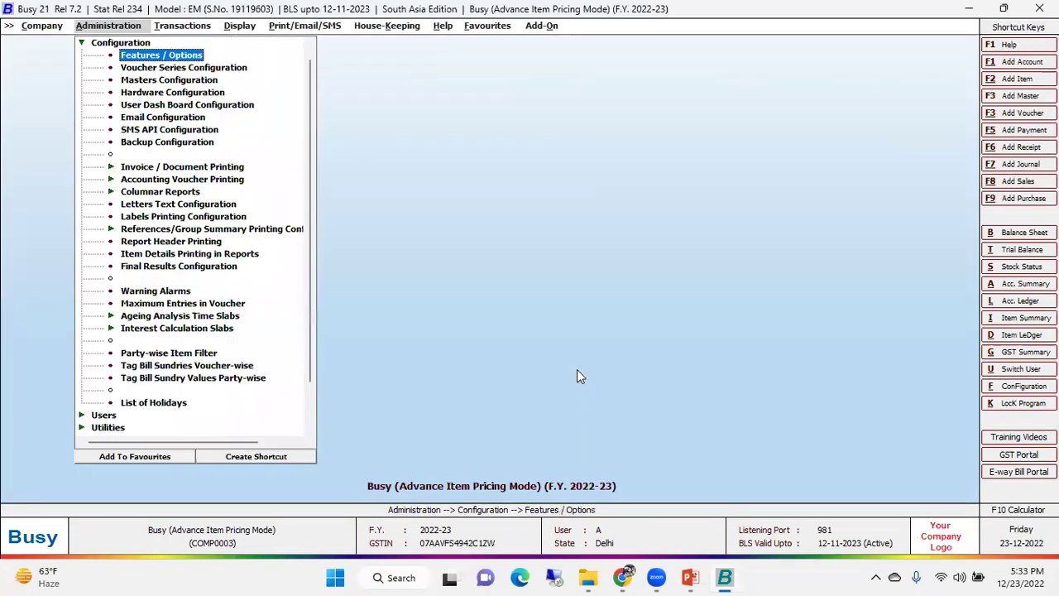
key("Return")
key("Down")
key("Down")
key("Down")
key("Down")
key("Down")
key("Up")
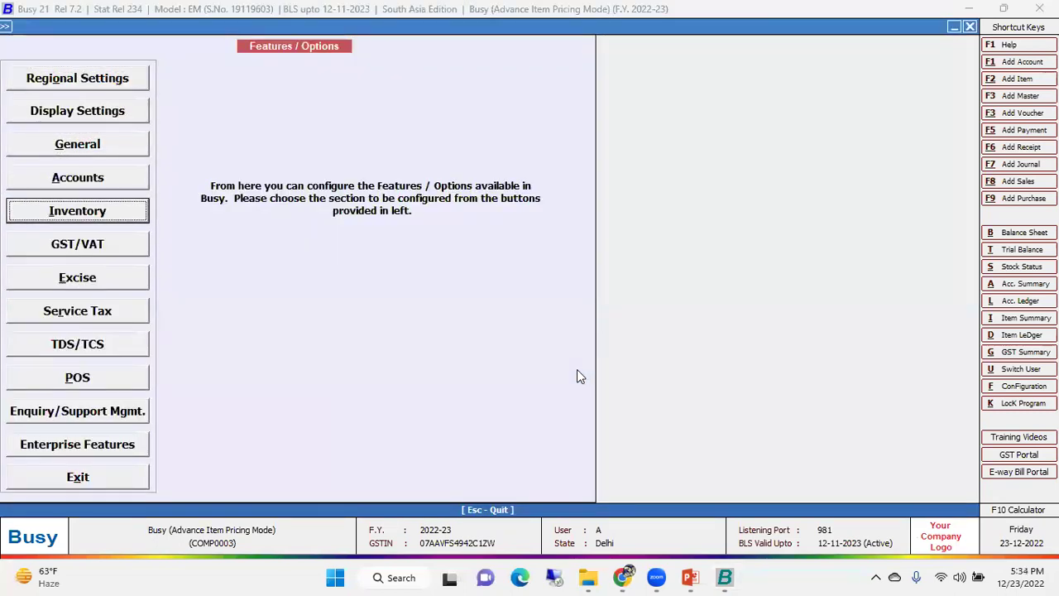
key("Return")
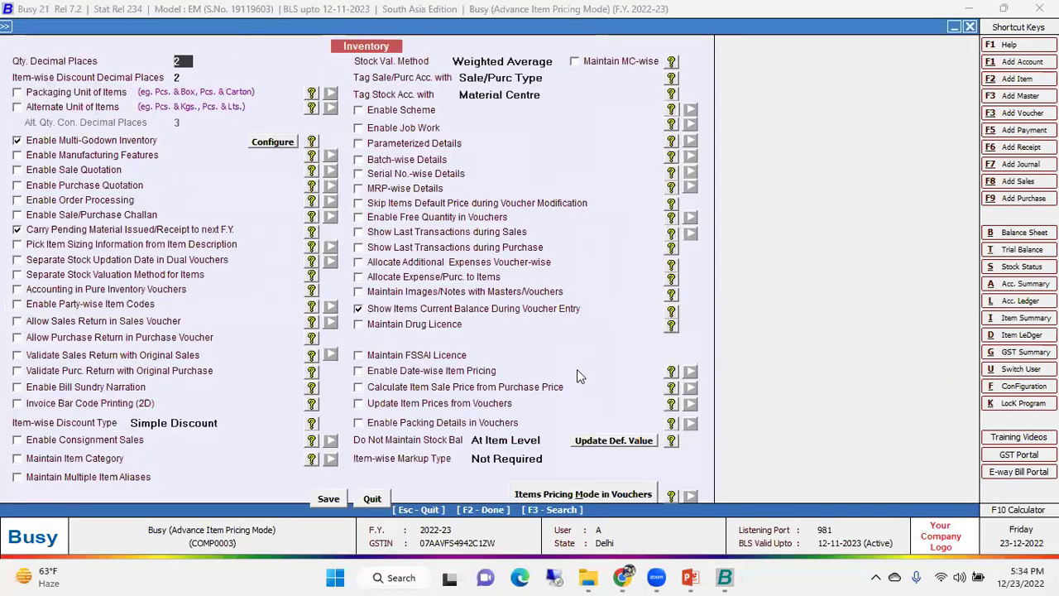
Set the pricing mode for sale to Last Item Price and save the Inventory configuration
left_click(569, 495)
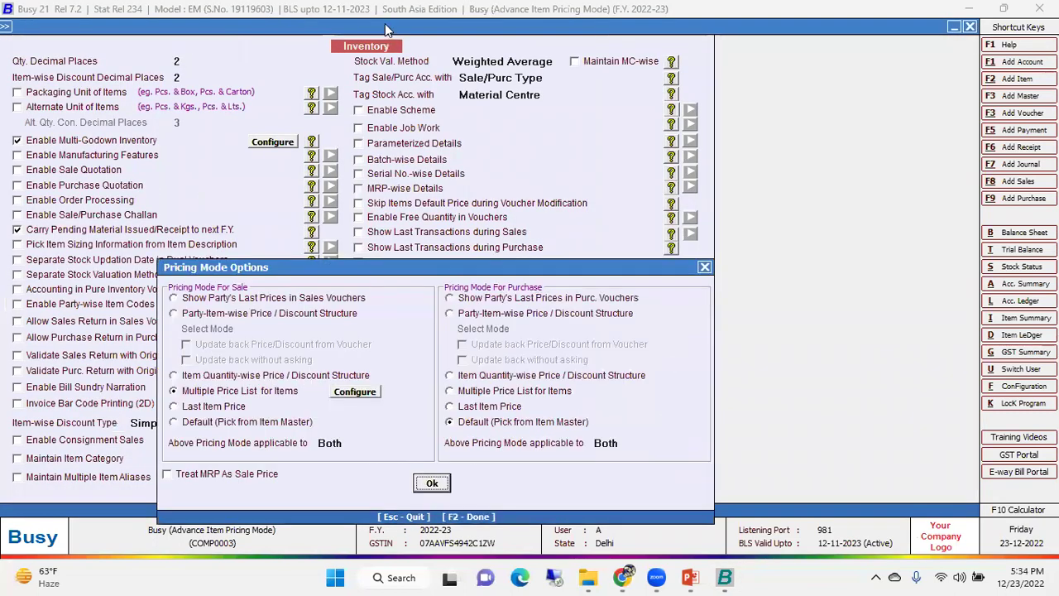
left_click(205, 407)
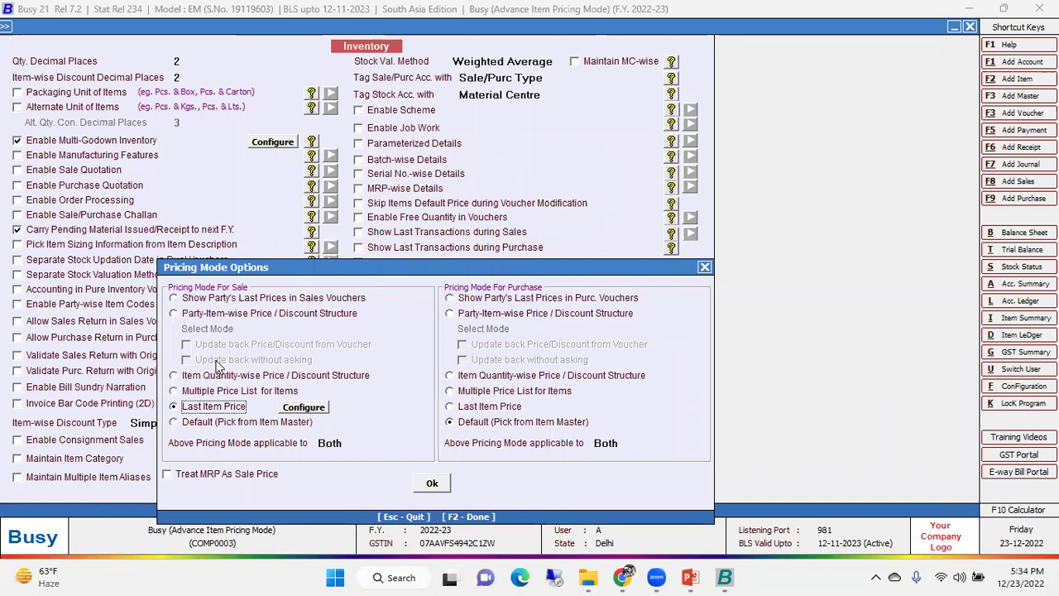
left_click(443, 481)
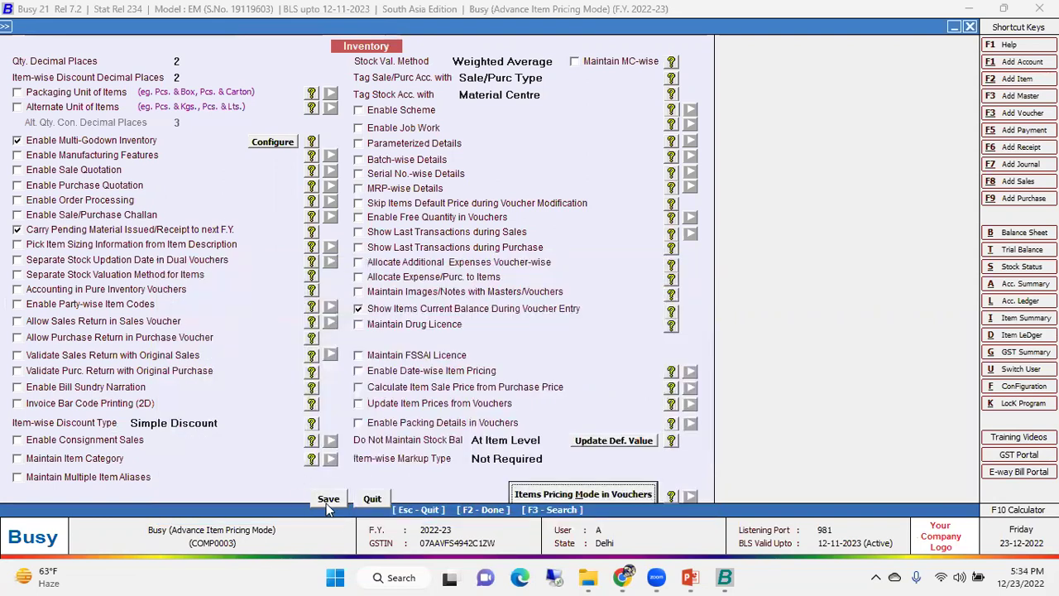
left_click(328, 501)
key("Escape")
key("Escape")
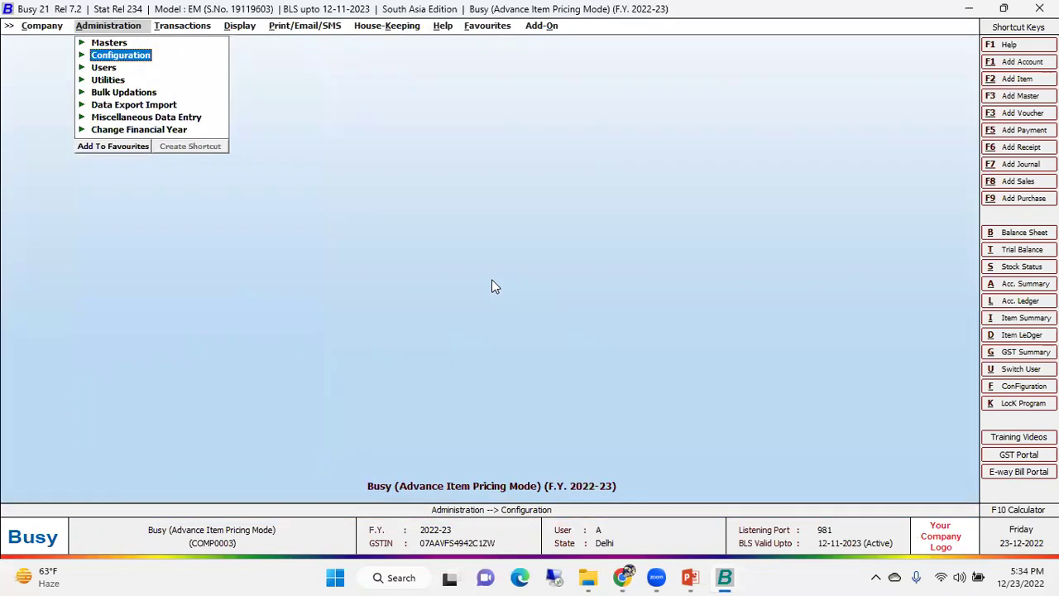
Start adding a new item master named Mouse in the General group
key("Right")
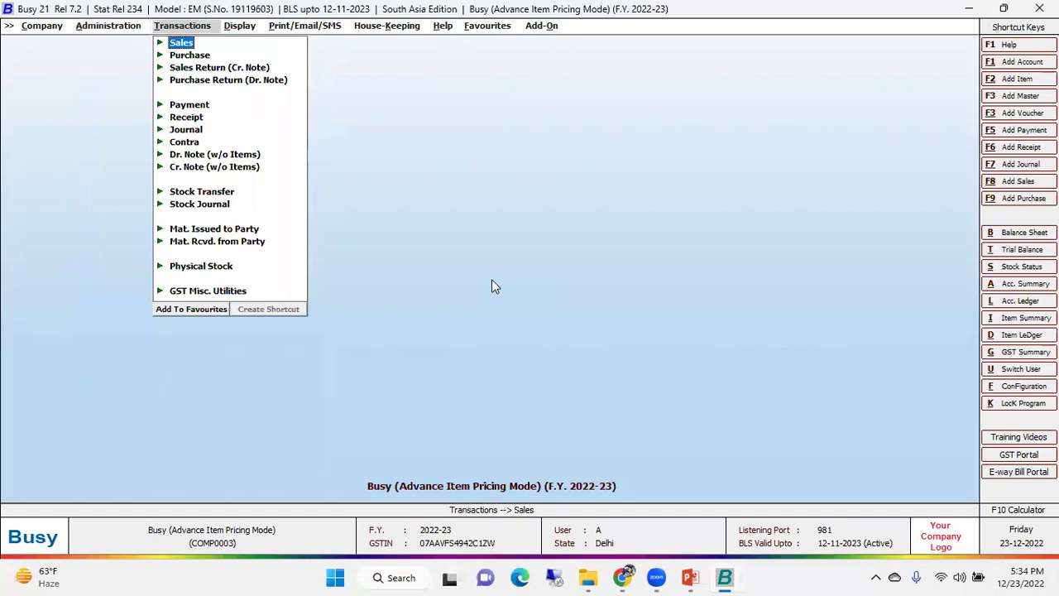
key("Left")
key("Up")
key("Return")
key("Down")
key("Down")
key("Return")
key("Return")
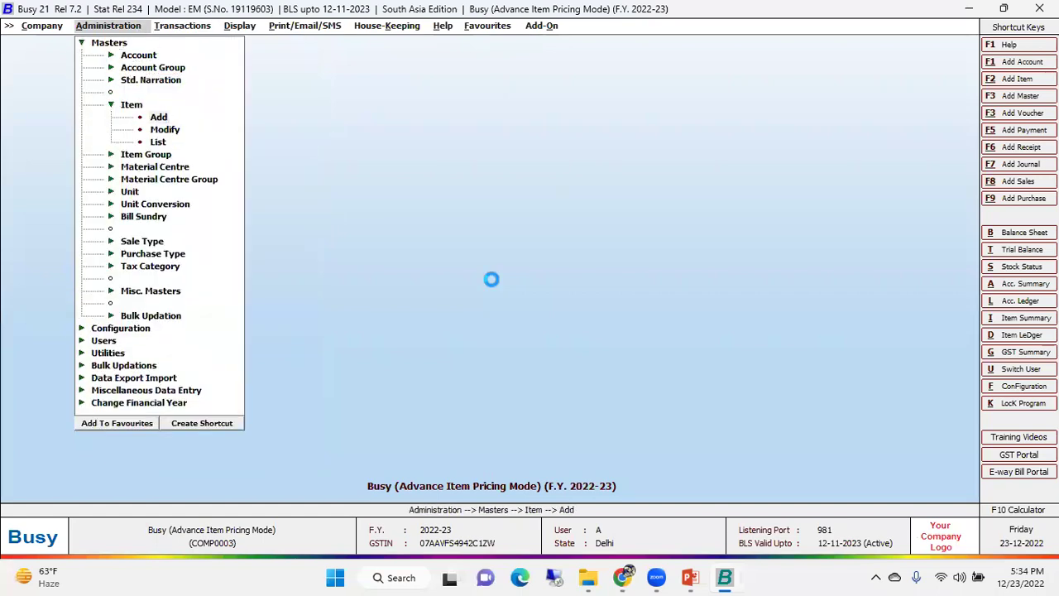
type("mous")
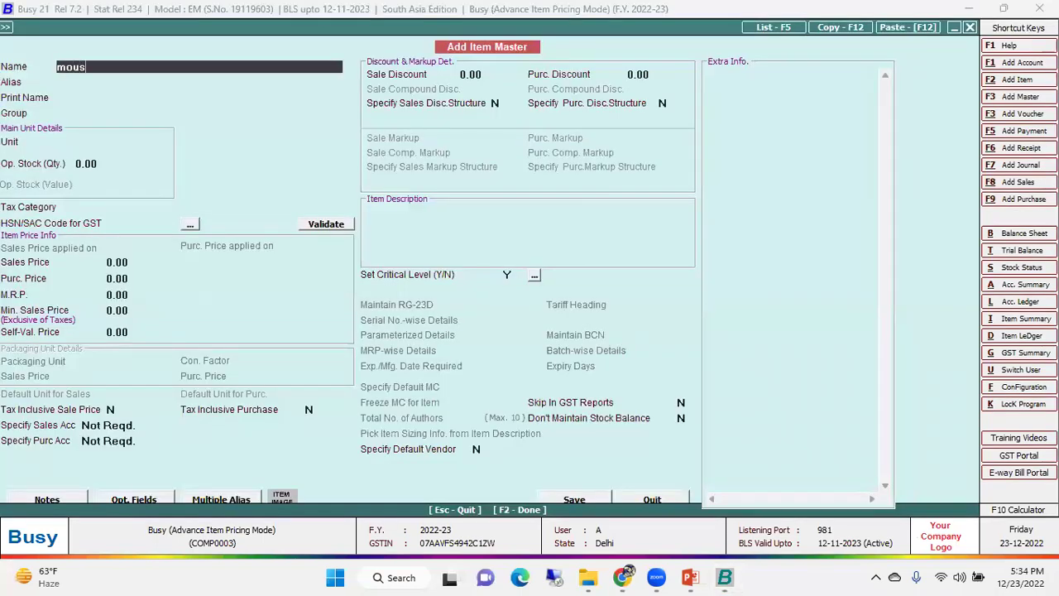
type("e")
key("Return")
key("Return")
key("Return")
key("Down")
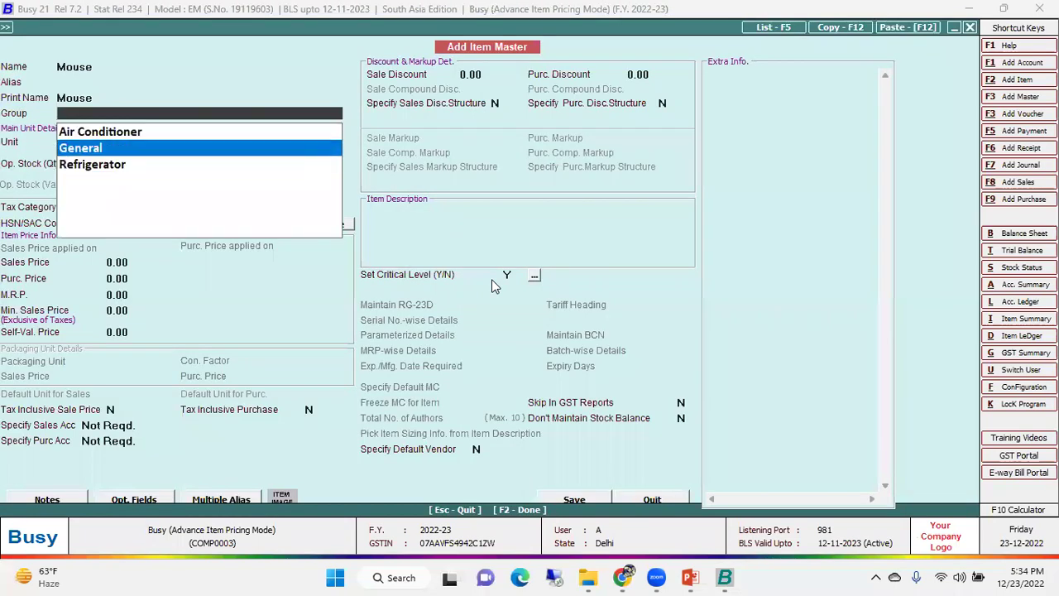
key("Return")
Set the item's unit to Pcs., its tax category to GST 12% and its HSN/SAC code to 2323
type("p")
key("Return")
key("Return")
key("Up")
key("Return")
key("space")
key("Down")
key("Down")
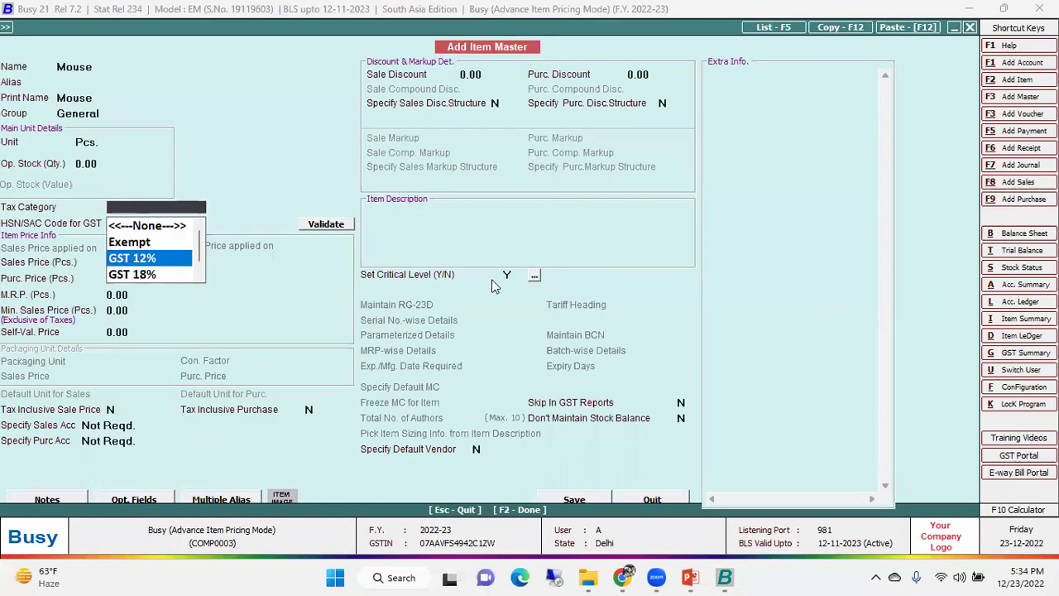
key("Return")
key("Return")
key("Up")
type("2323")
key("Return")
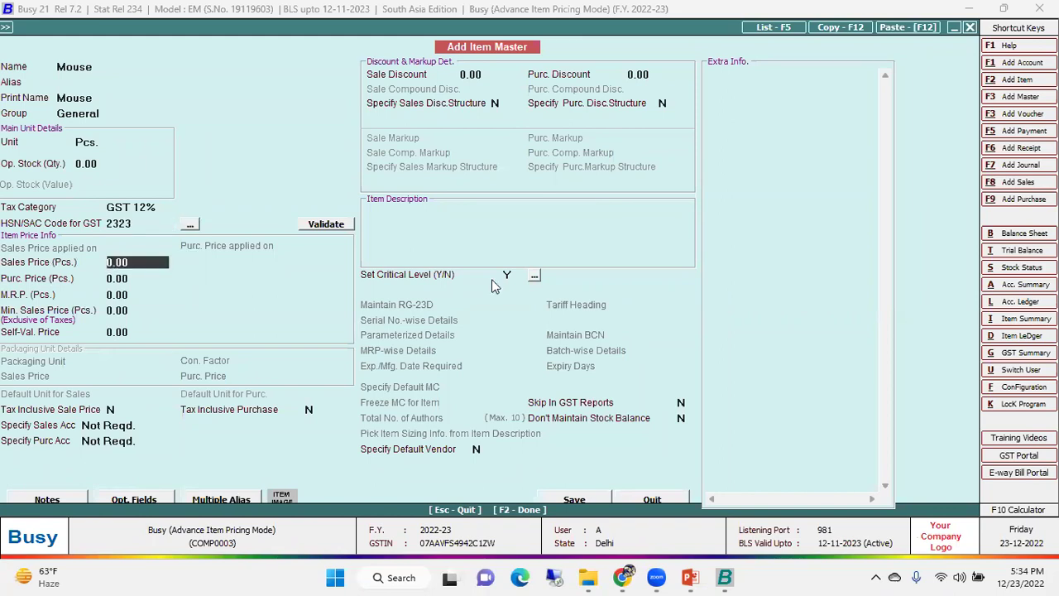
Set the item's sales price to 500 and save the item master
type("500")
key("Return")
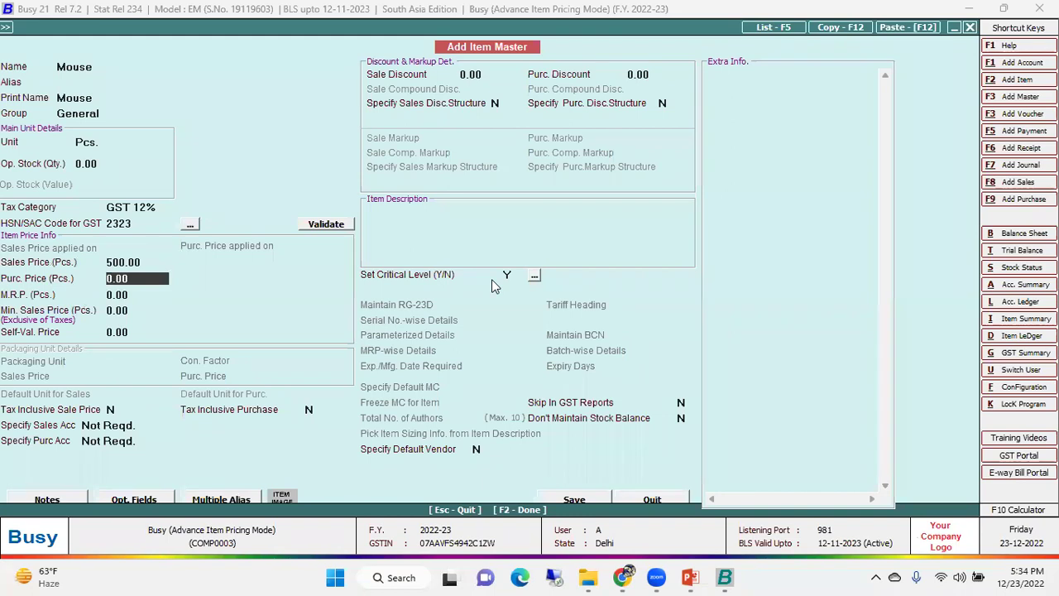
key("F2")
key("Return")
key("Escape")
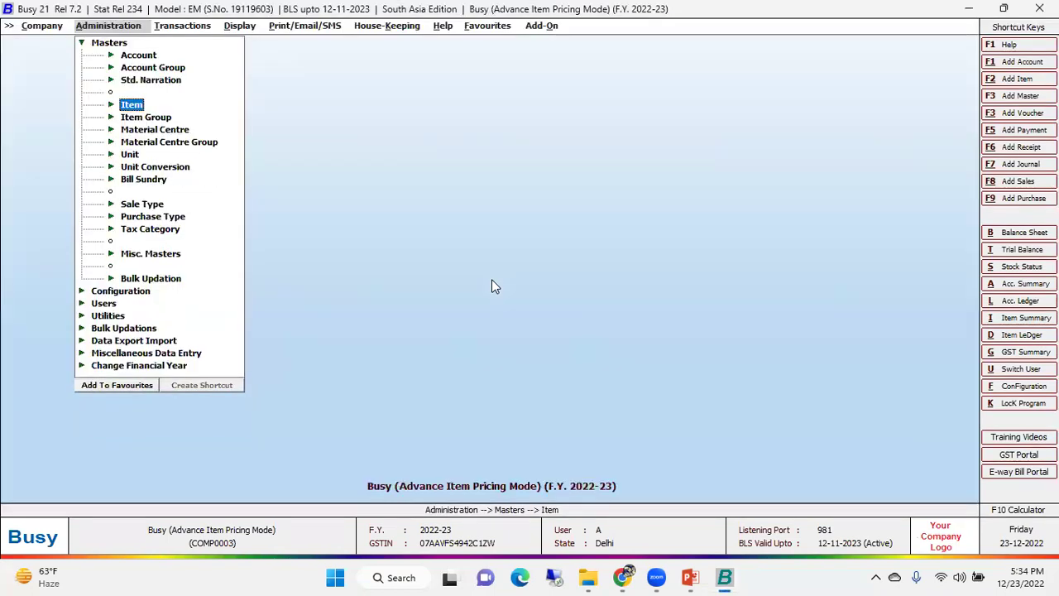
Start a new sales voucher with sale type L/GST-MultiRate, party Cash and material centre Main Store
key("Right")
key("Return")
key("Return")
key("Return")
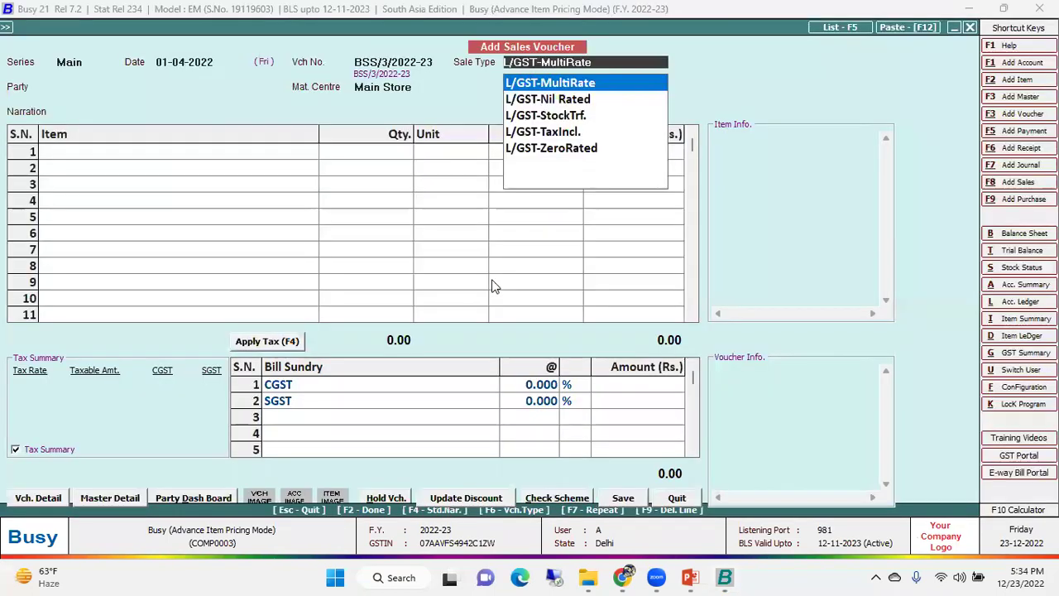
key("Return")
key("Down")
key("Return")
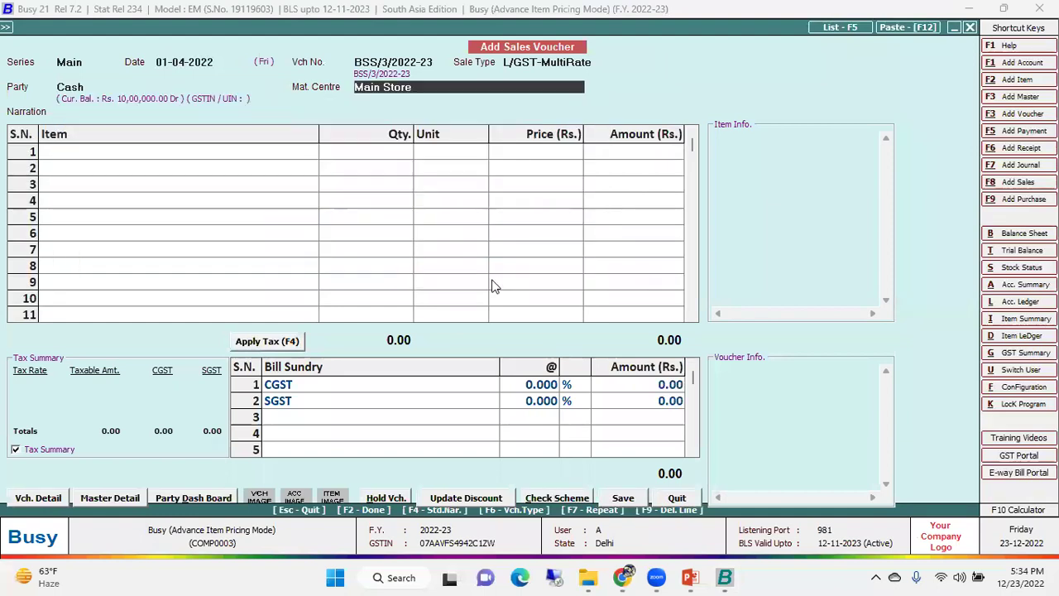
key("Return")
key("Return")
Enter the item Mouse with a quantity of 1 Pcs. and a price of 450
key("Down")
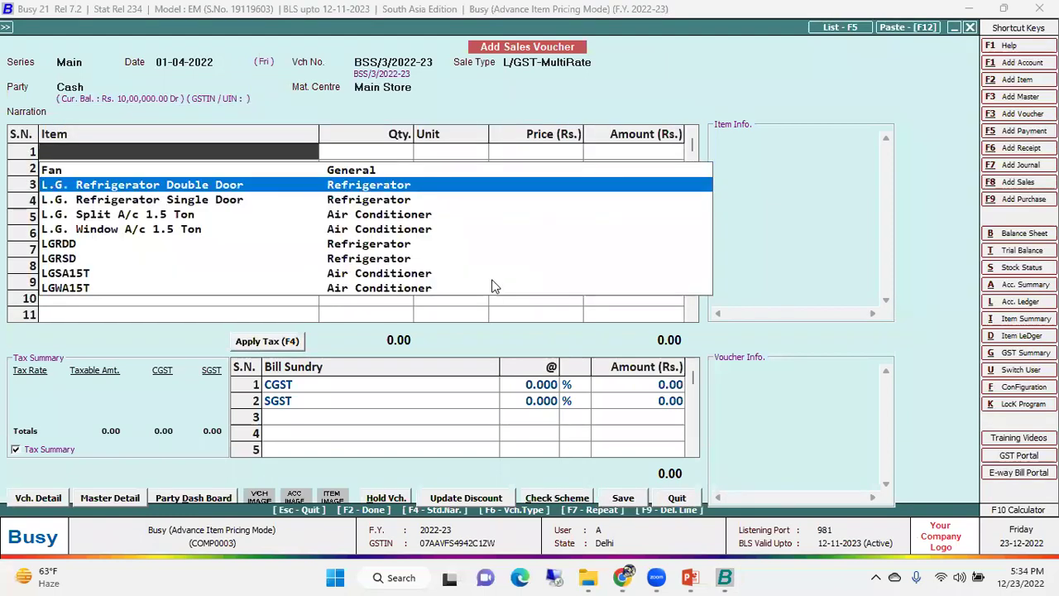
type("mouse")
key("Return")
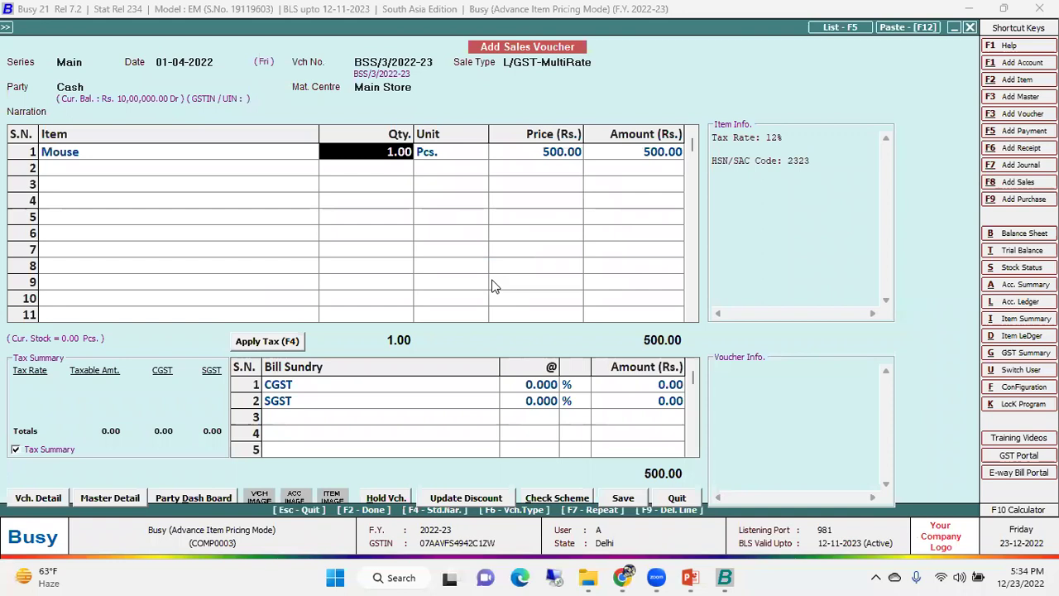
key("Return")
key("Left")
key("Return")
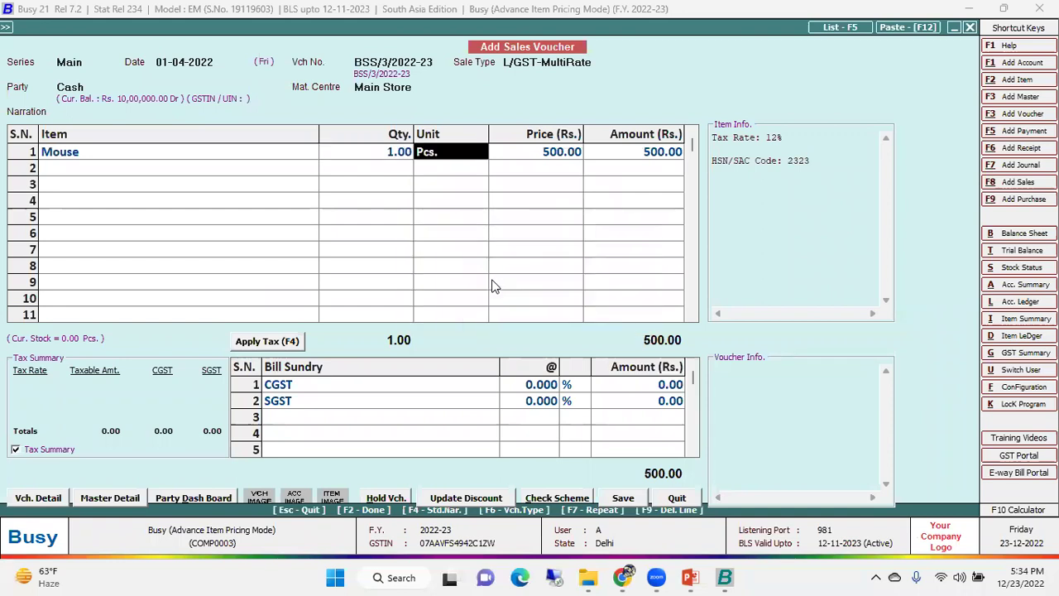
key("Return")
type("450")
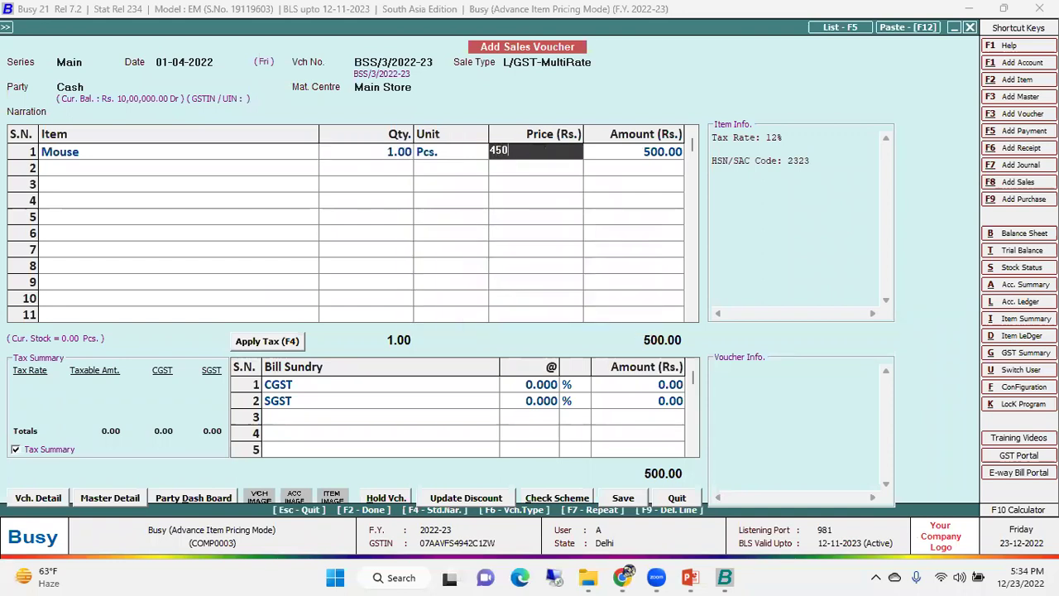
key("Return")
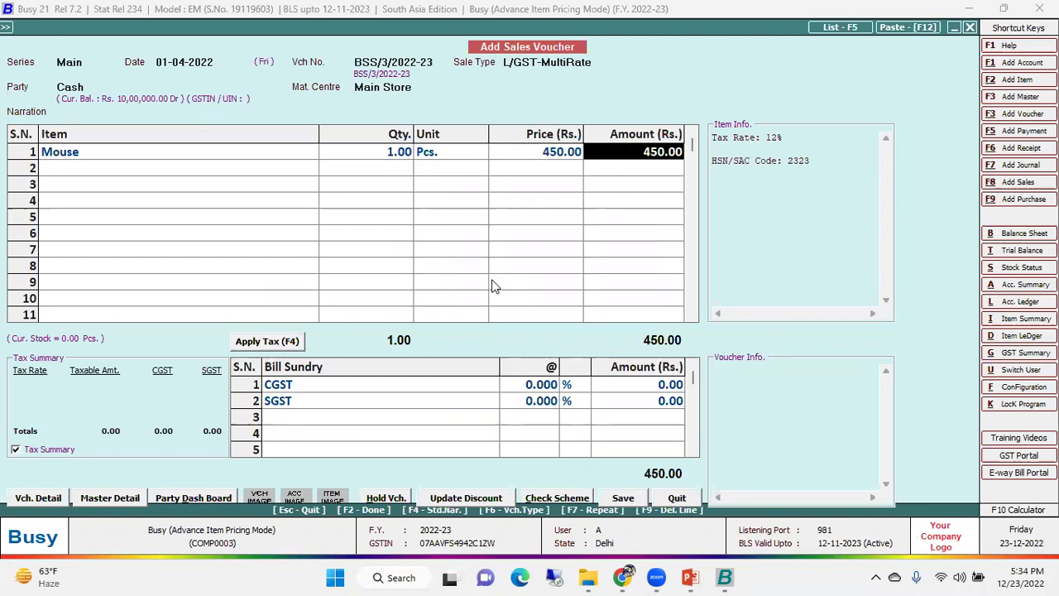
key("Return")
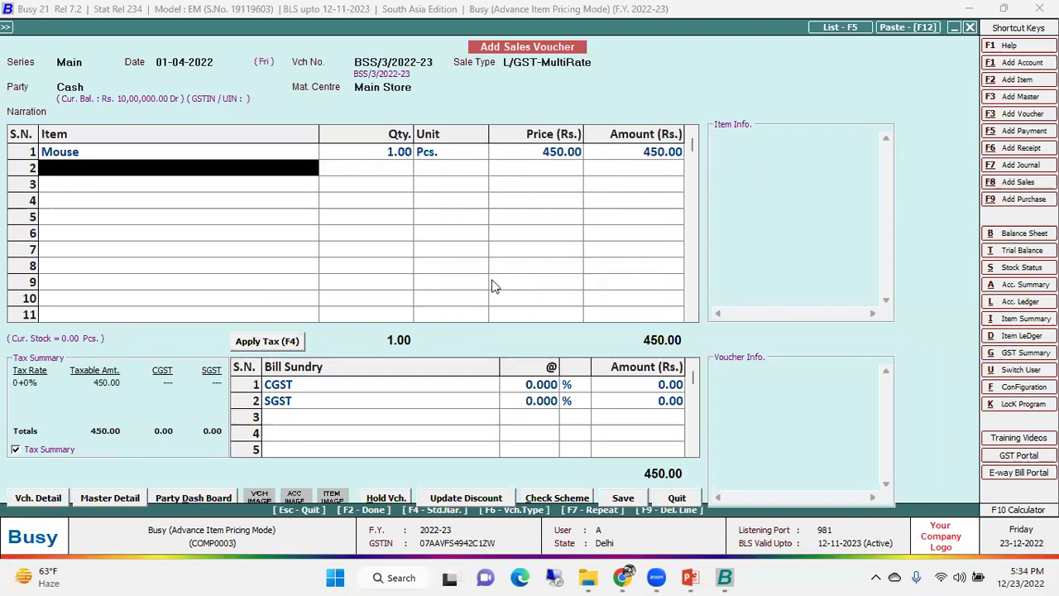
Apply tax to the sales voucher, save it without printing the invoice, and quit voucher entry
left_click(273, 342)
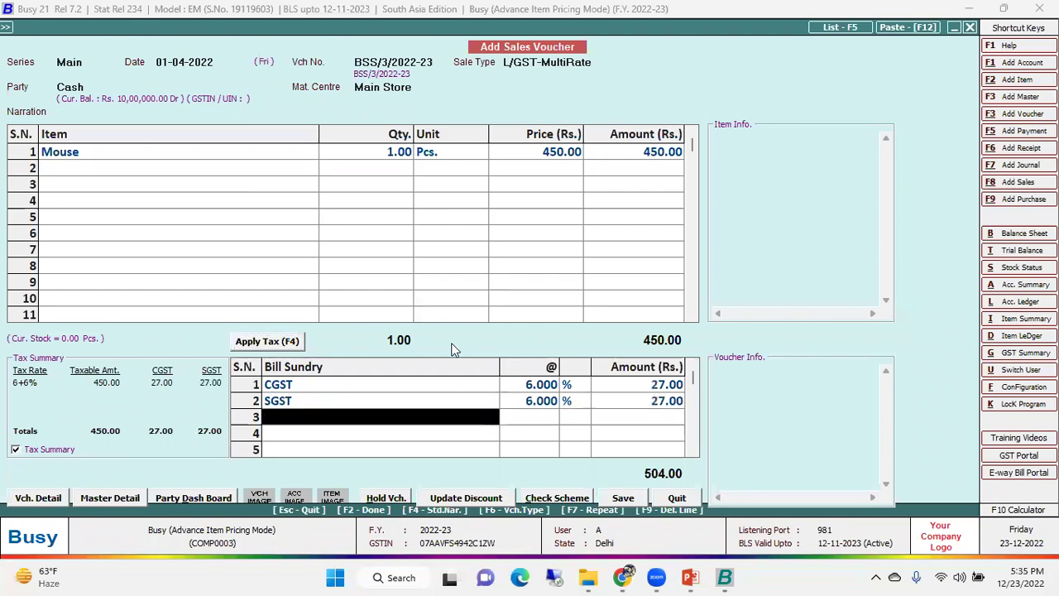
left_click(622, 497)
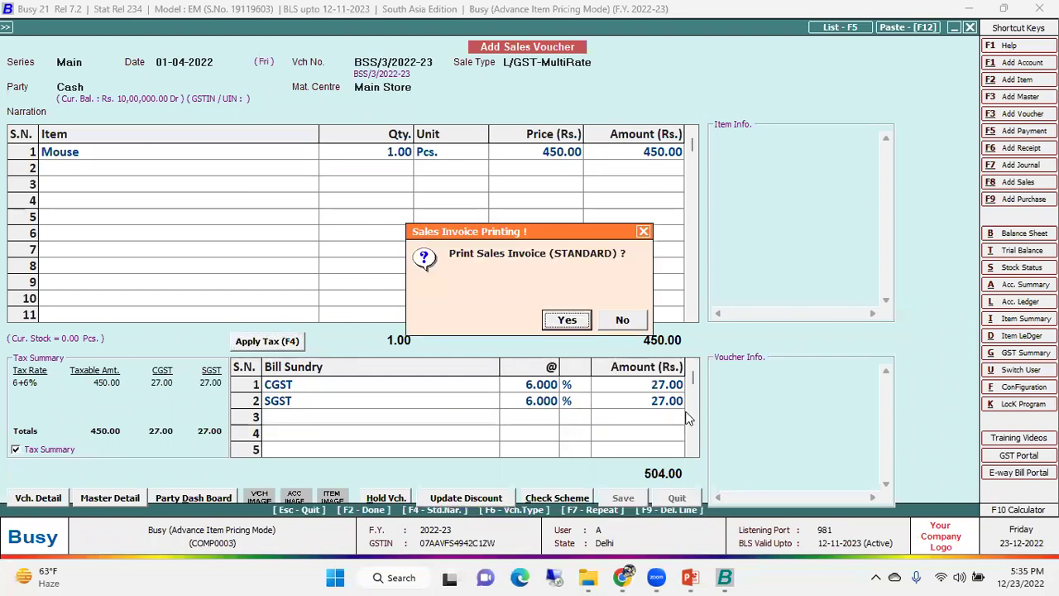
key("Right")
key("Return")
key("Escape")
key("Return")
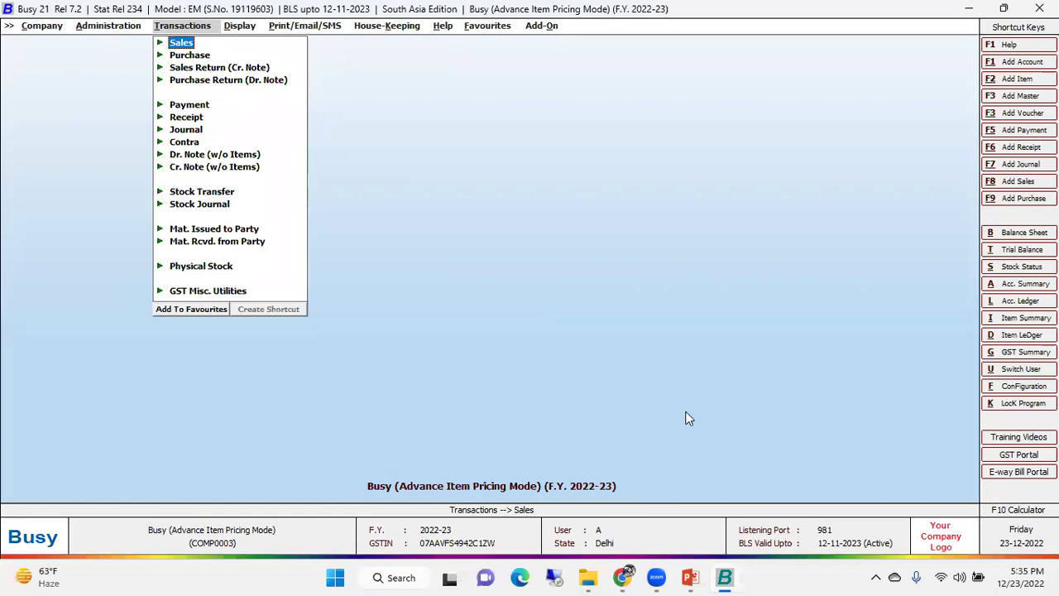
Start another L/GST-MultiRate sales voucher for Delhi Sales Corporations and enter the item Mouse
key("Return")
key("Return")
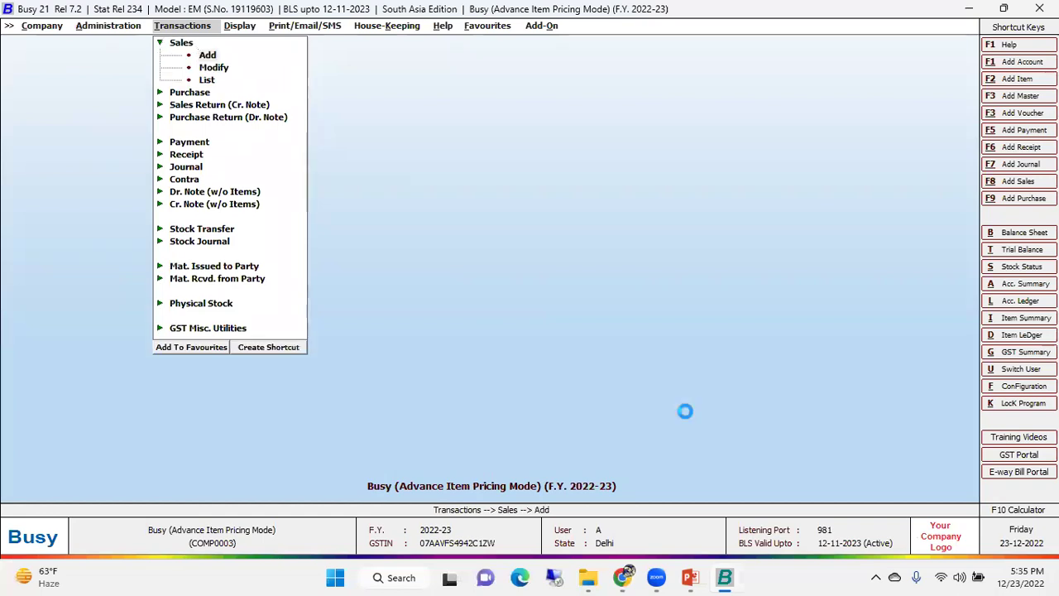
key("Down")
key("Down")
key("Down")
key("Up")
key("Up")
key("Return")
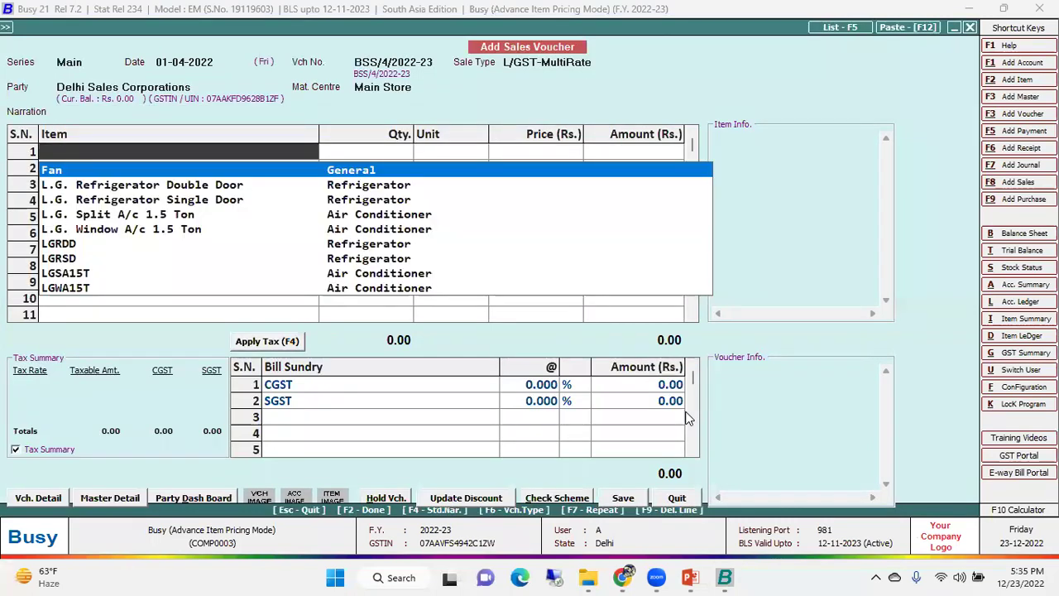
type("mouse")
key("Return")
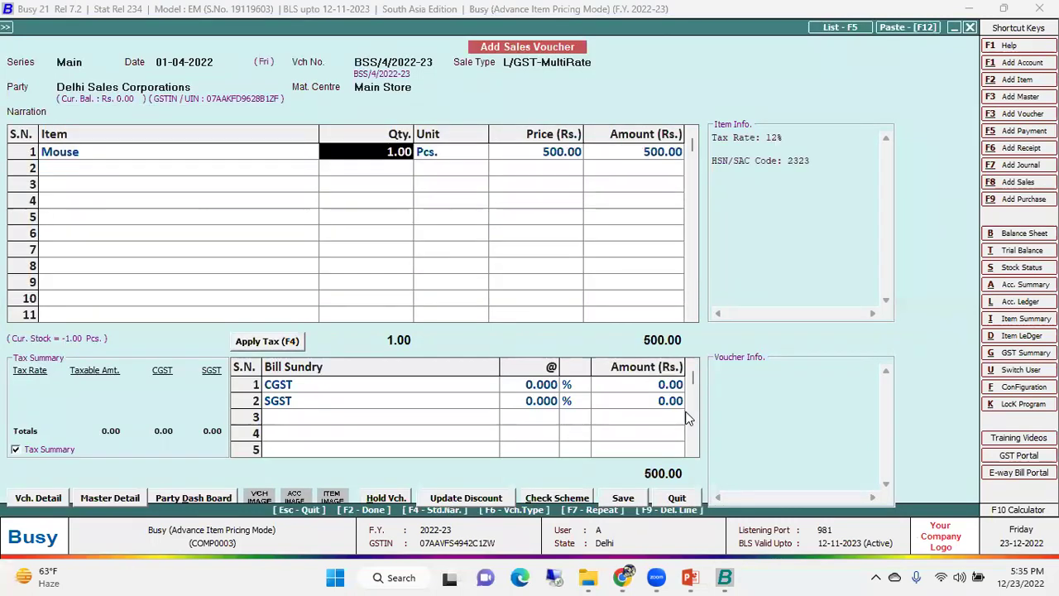
Change the sales voucher's party to Cash, keeping Main Store as the material centre
key("shift+Tab")
key("shift+Tab")
key("shift+Tab")
key("shift+Tab")
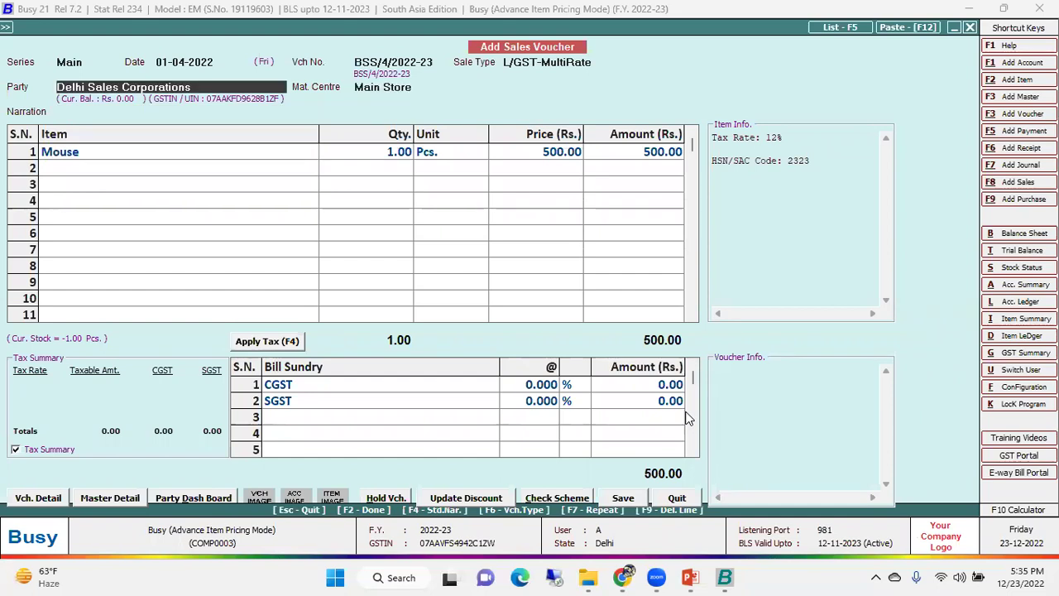
key("Down")
key("Down")
key("Return")
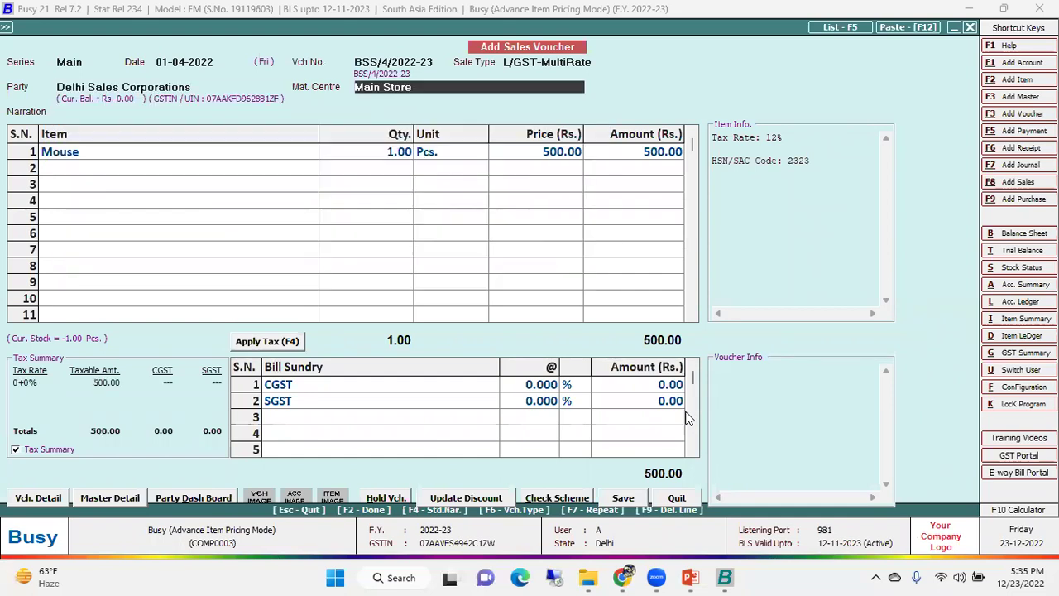
key("shift+Tab")
type("cash")
key("Return")
key("Return")
key("Return")
key("Return")
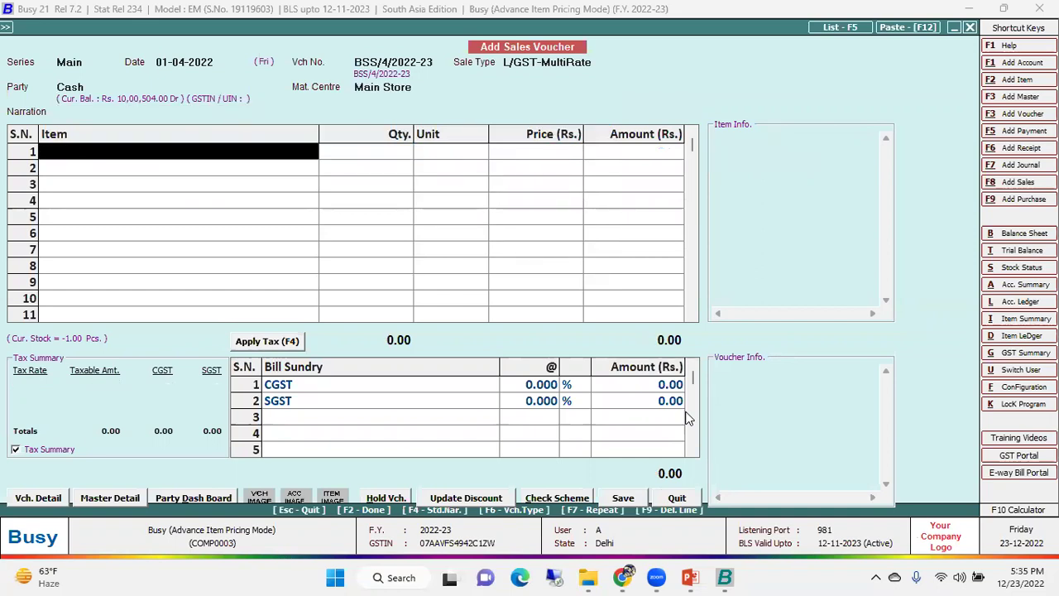
Quit the sales voucher without saving it
key("Return")
key("Escape")
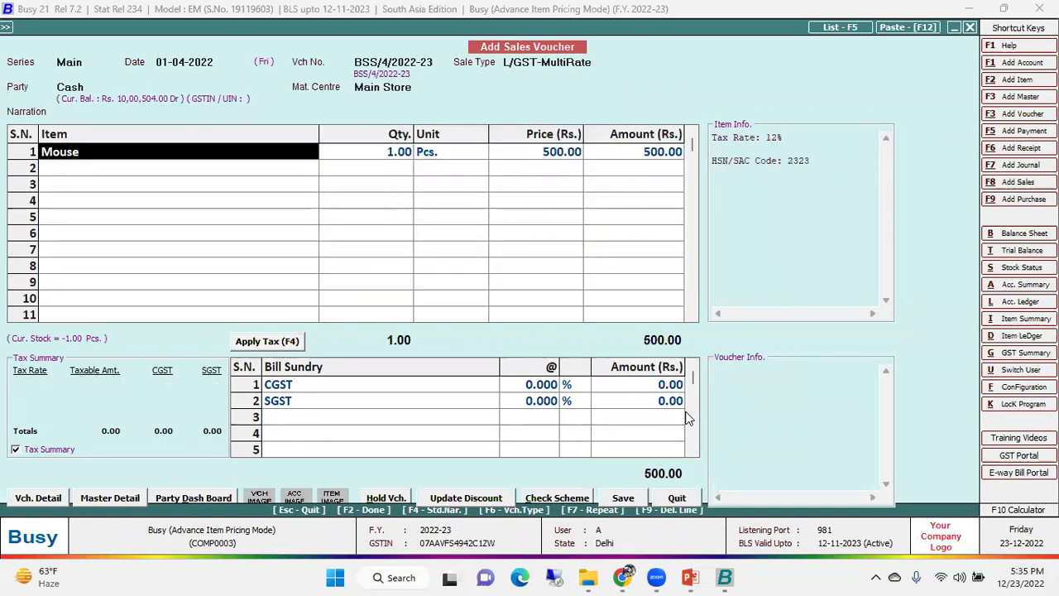
key("Escape")
key("Left")
key("Return")
key("Left")
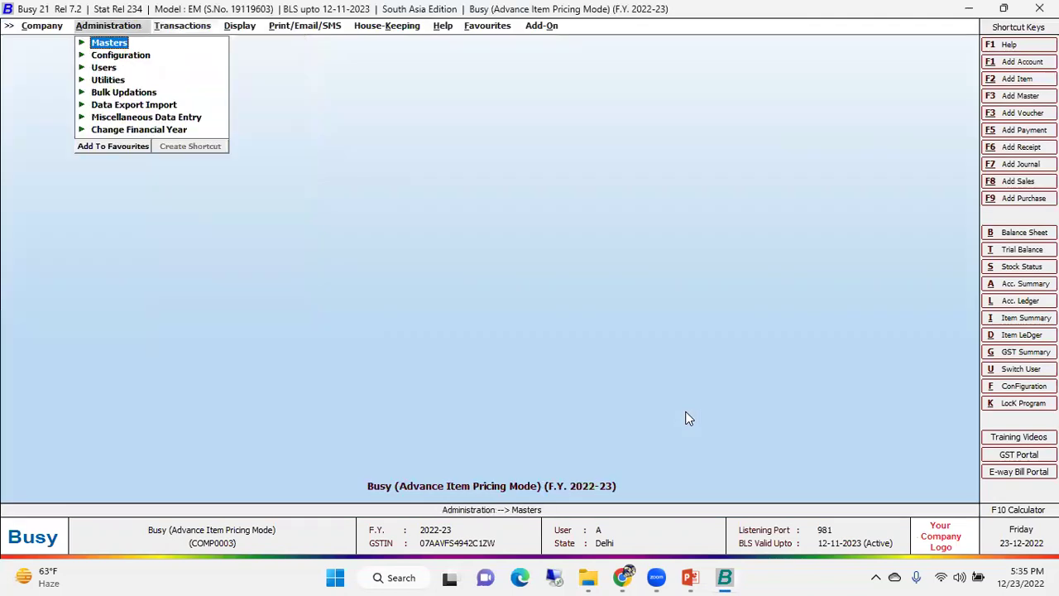
Adjust the Last Item Price configuration in the sale pricing mode options and save the inventory features
key("Return")
key("Escape")
key("Down")
key("Return")
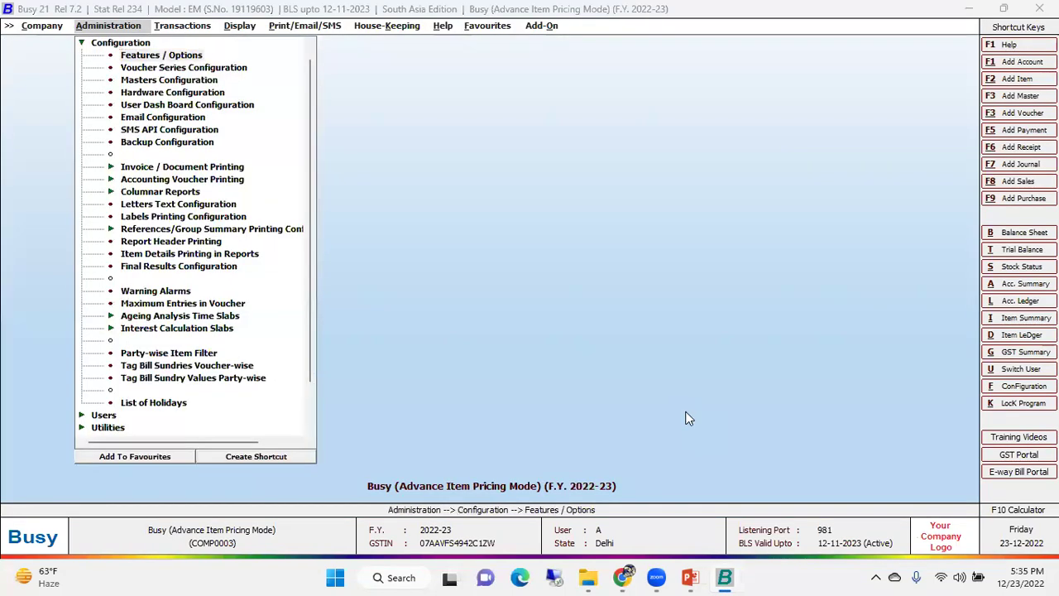
key("Return")
key("Return")
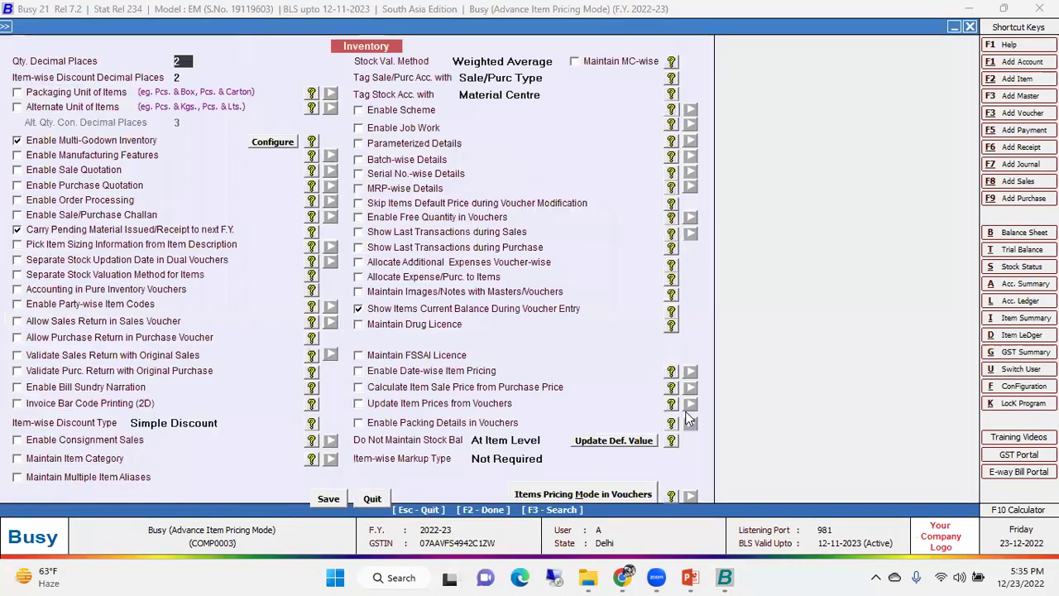
left_click(580, 496)
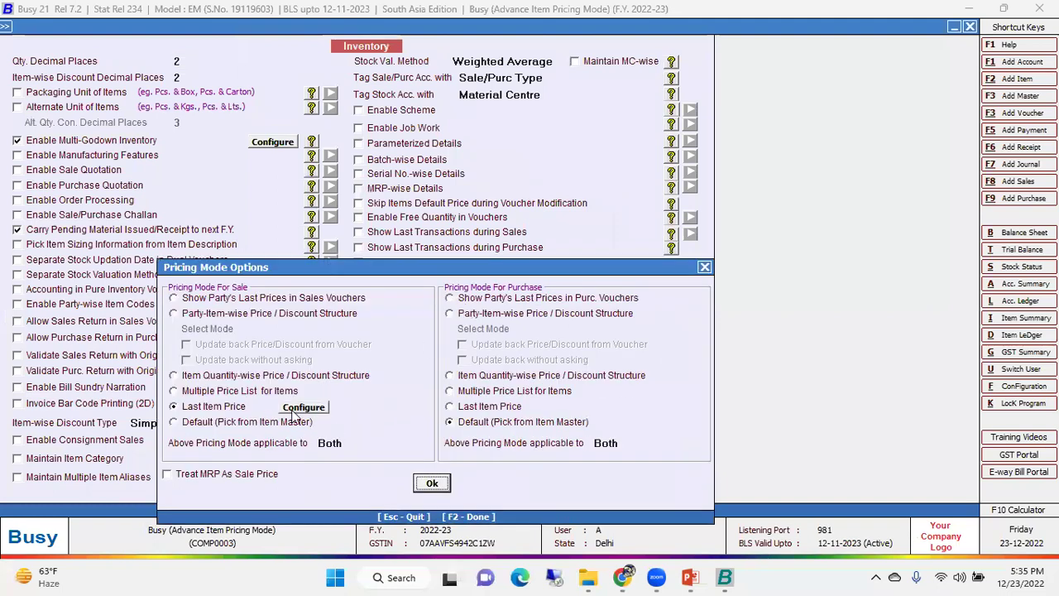
left_click(295, 411)
left_click(438, 429)
left_click(546, 495)
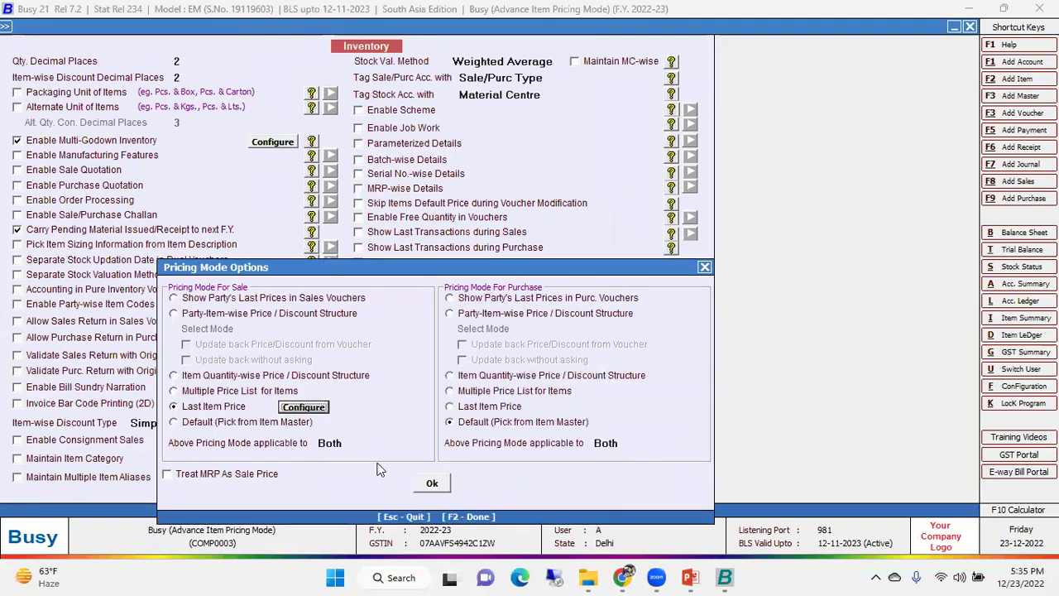
left_click(431, 487)
key("F2")
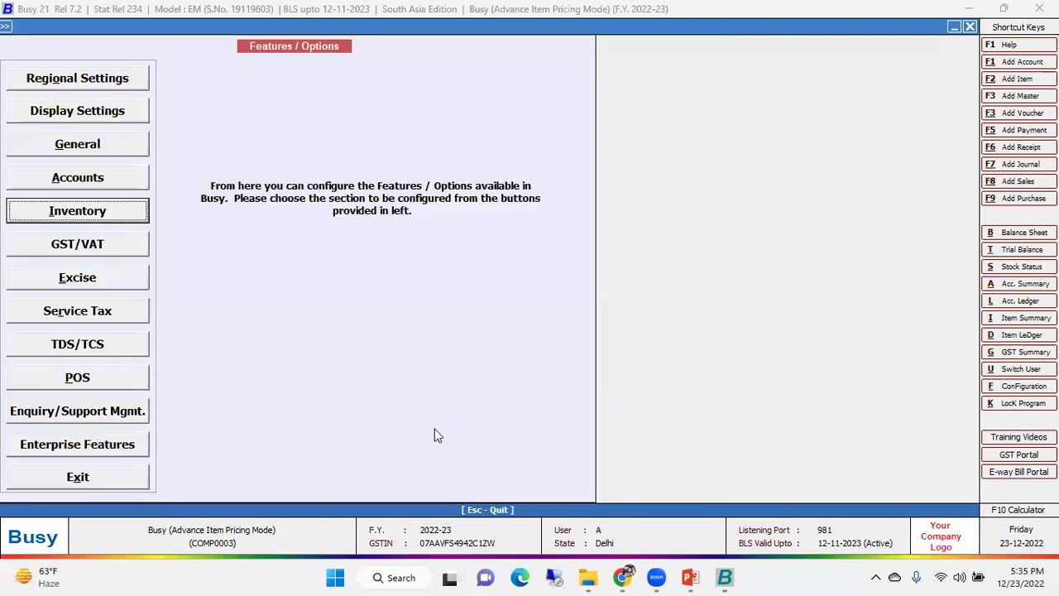
key("Escape")
Start an L/GST-MultiRate sales voucher dated 03-04-2022 with party Cash and material centre Main Store
key("Right")
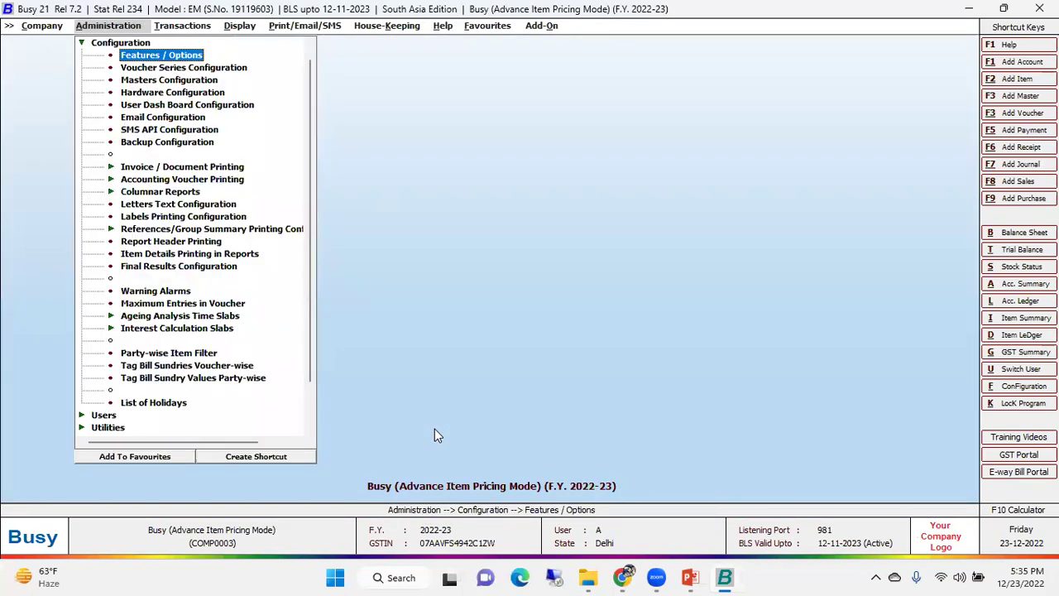
key("Right")
key("Return")
key("Return")
key("Return")
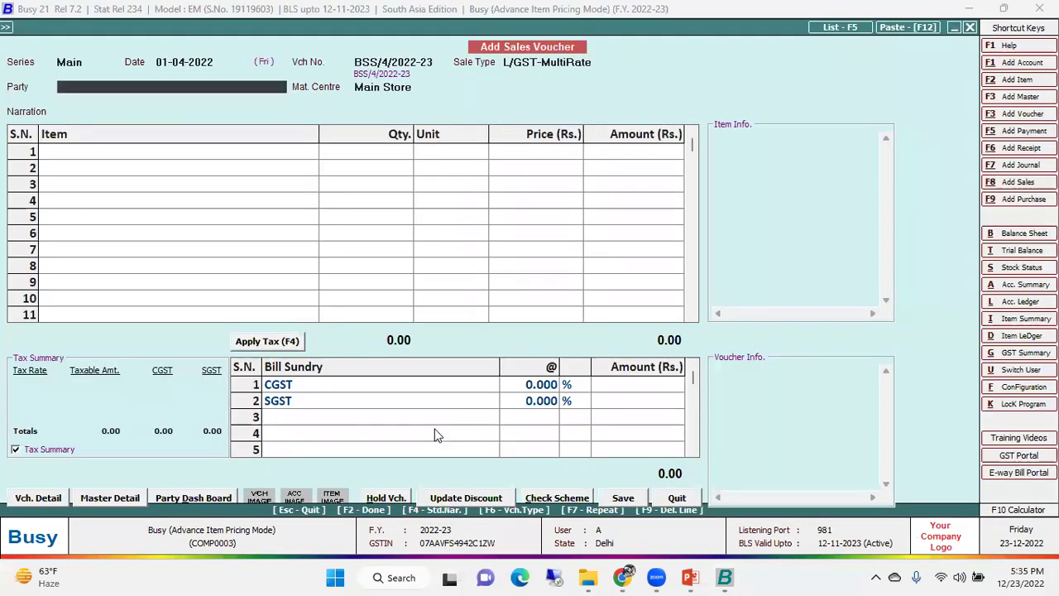
key("Return")
key("Return")
key("Escape")
key("Escape")
key("Escape")
key("Escape")
type("3-4")
key("Return")
key("Return")
key("Return")
key("Return")
key("Return")
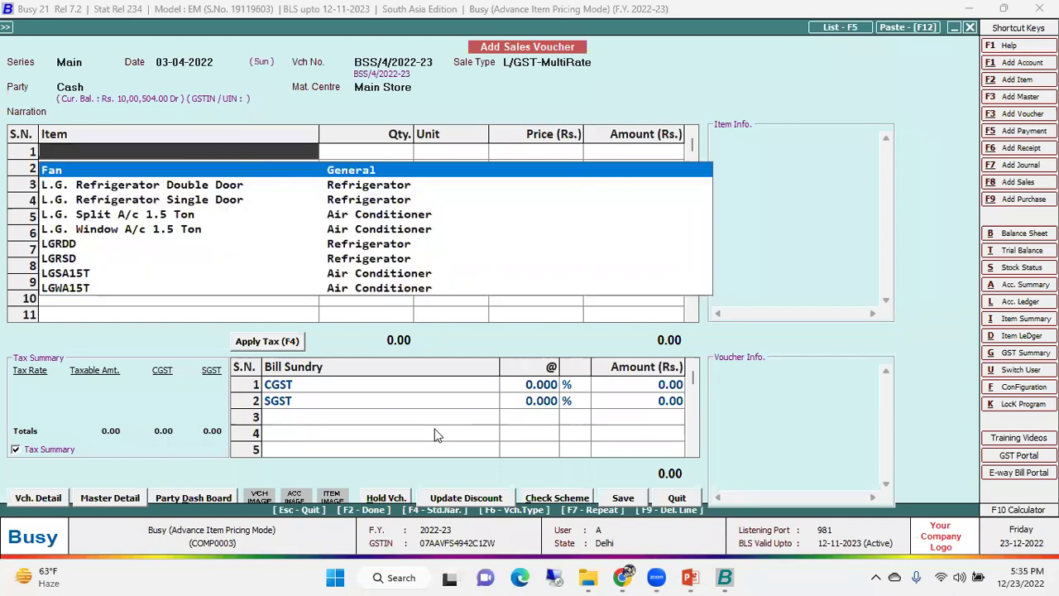
Enter the item Mouse in the sales voucher to check its price, and quit without saving
key("Down")
type("mouse")
key("Return")
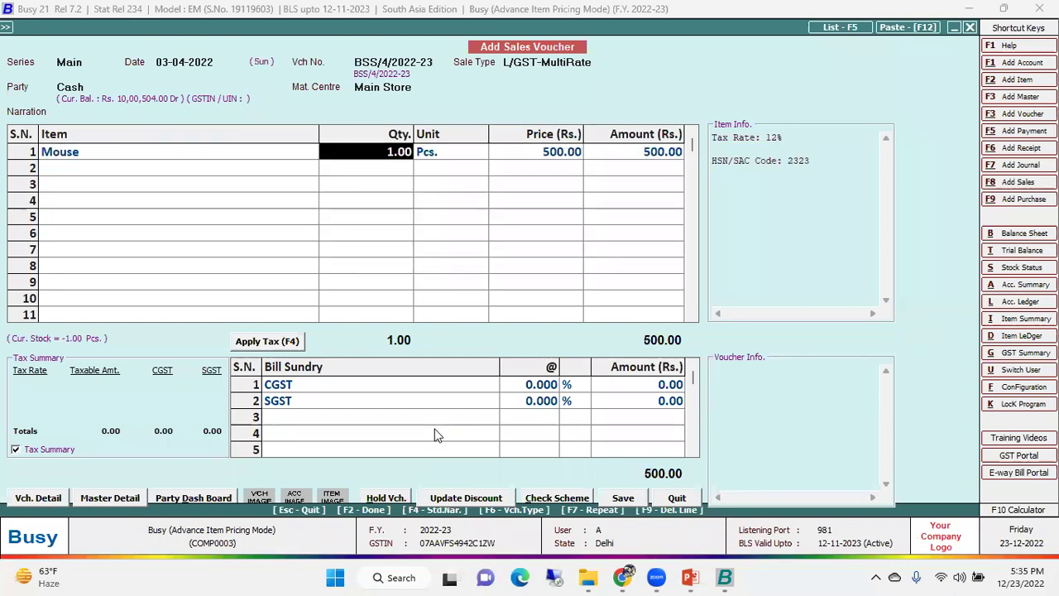
key("Escape")
key("Left")
key("Return")
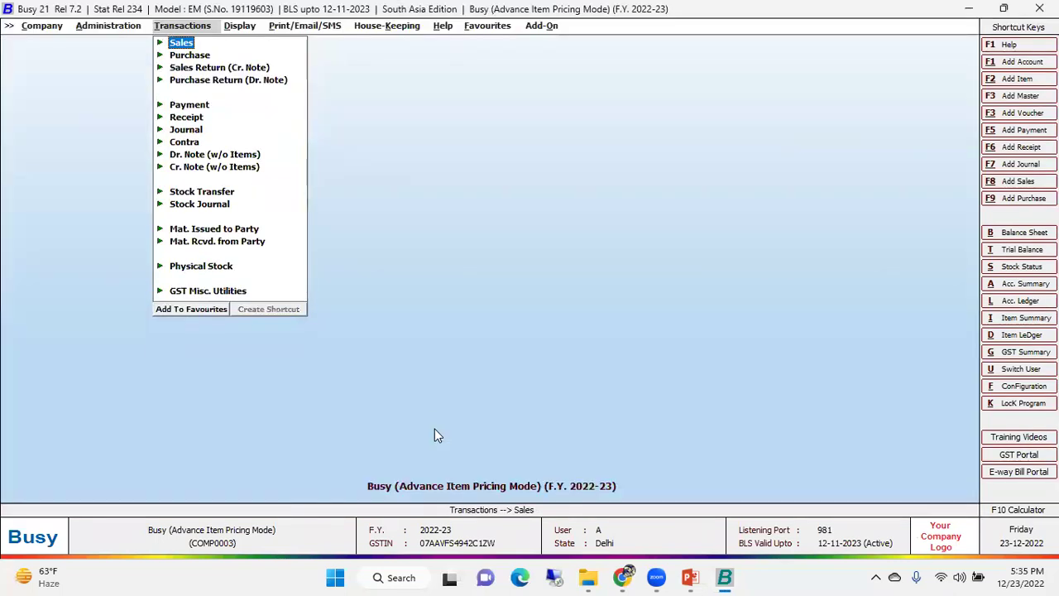
key("Left")
key("Return")
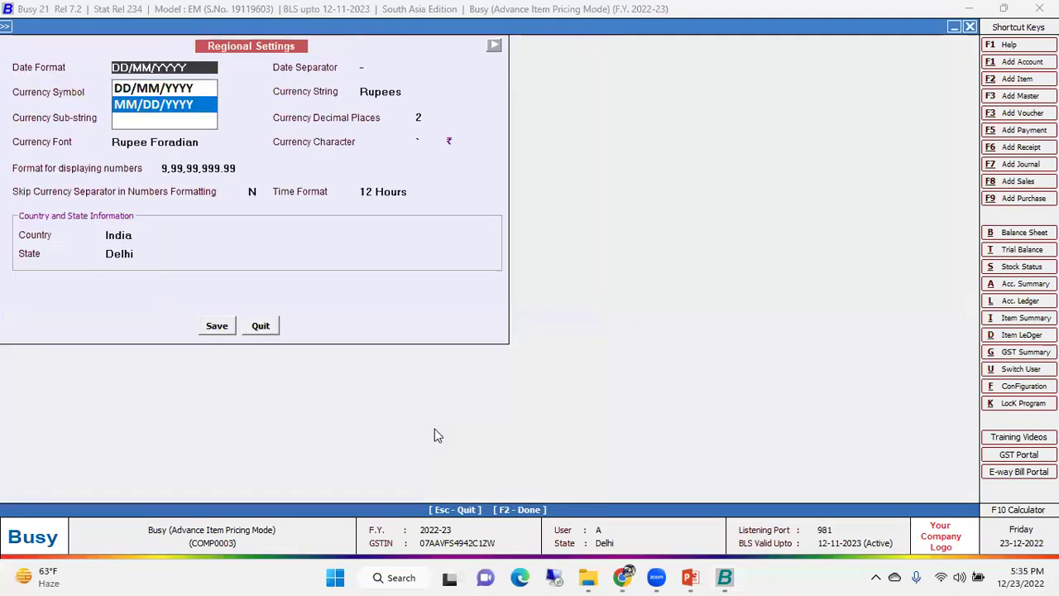
key("Escape")
key("Escape")
key("Escape")
Set the sale pricing mode in the inventory features to Default (Pick from Item Master) and save
key("Return")
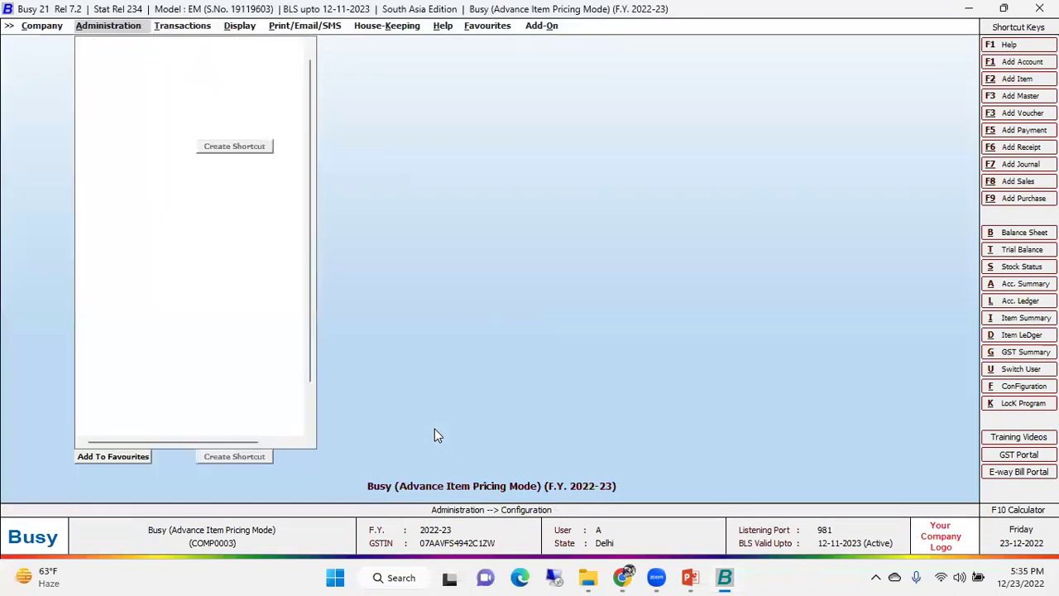
key("Return")
key("Down")
key("Down")
key("Down")
key("Down")
key("Down")
key("Up")
key("Return")
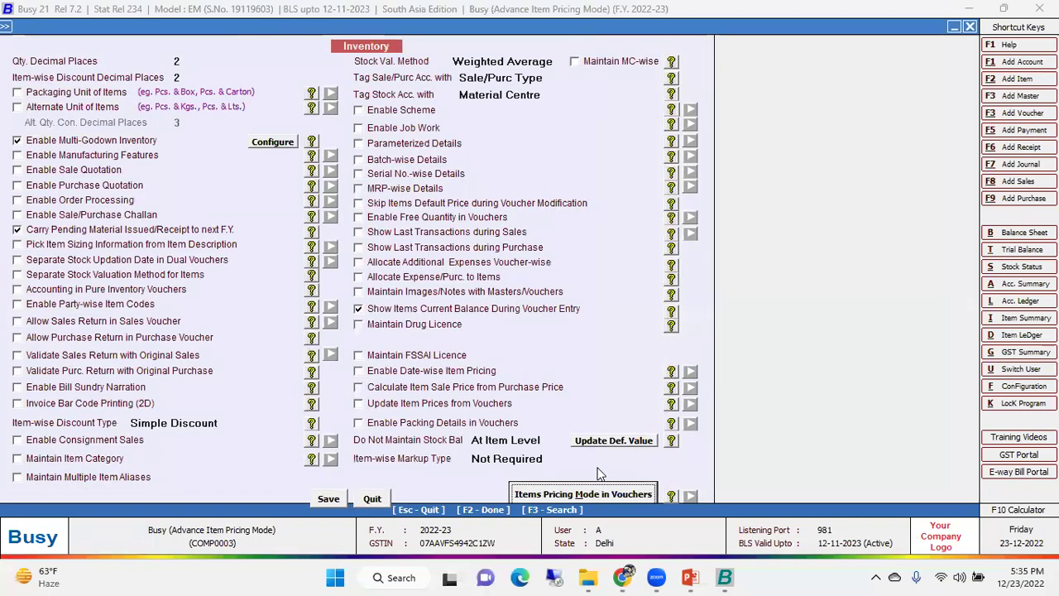
key("Return")
left_click(225, 423)
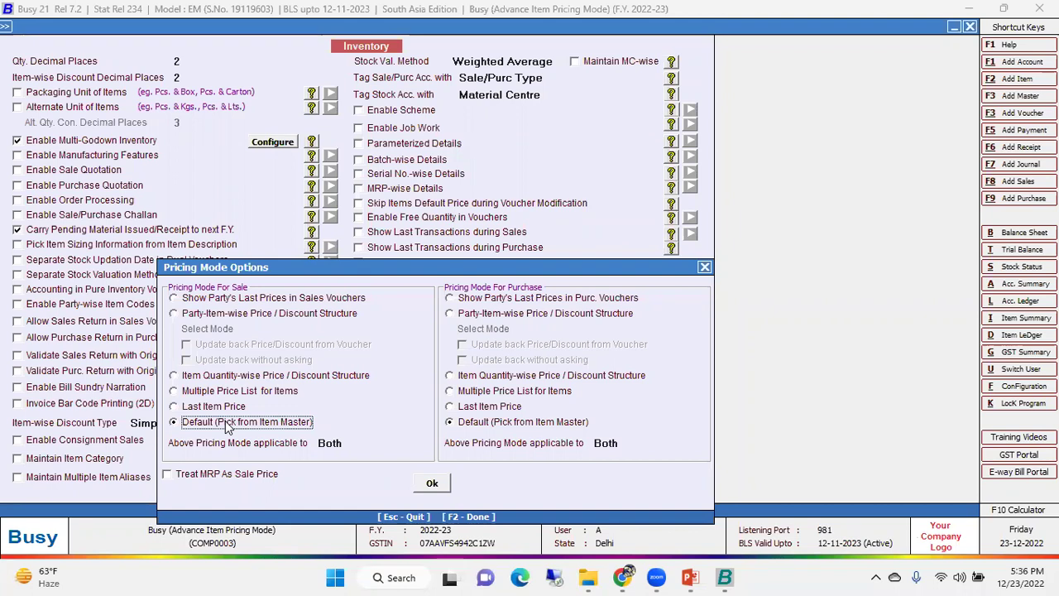
left_click(444, 486)
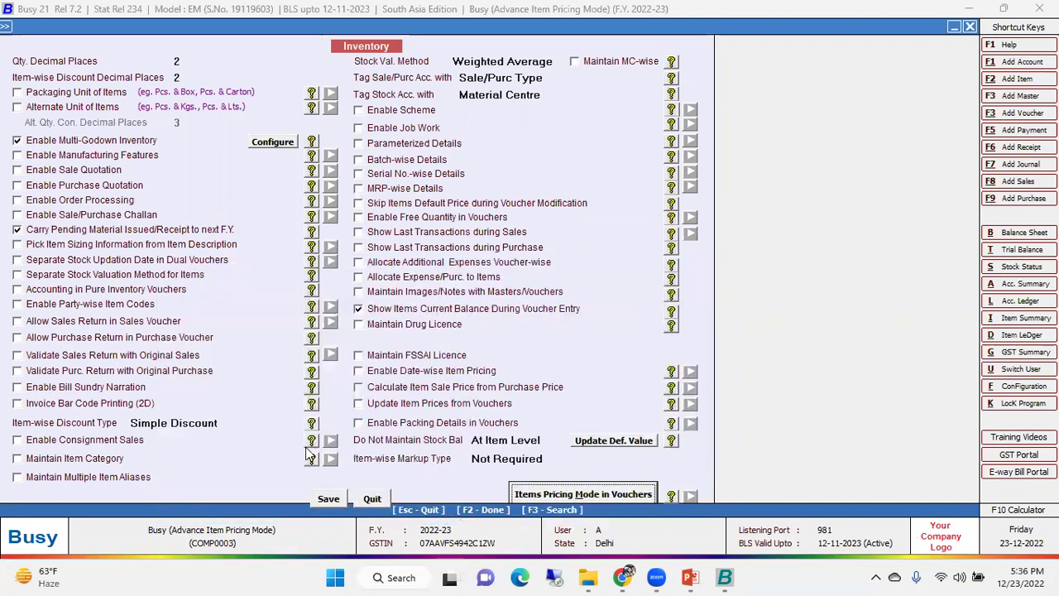
left_click(327, 500)
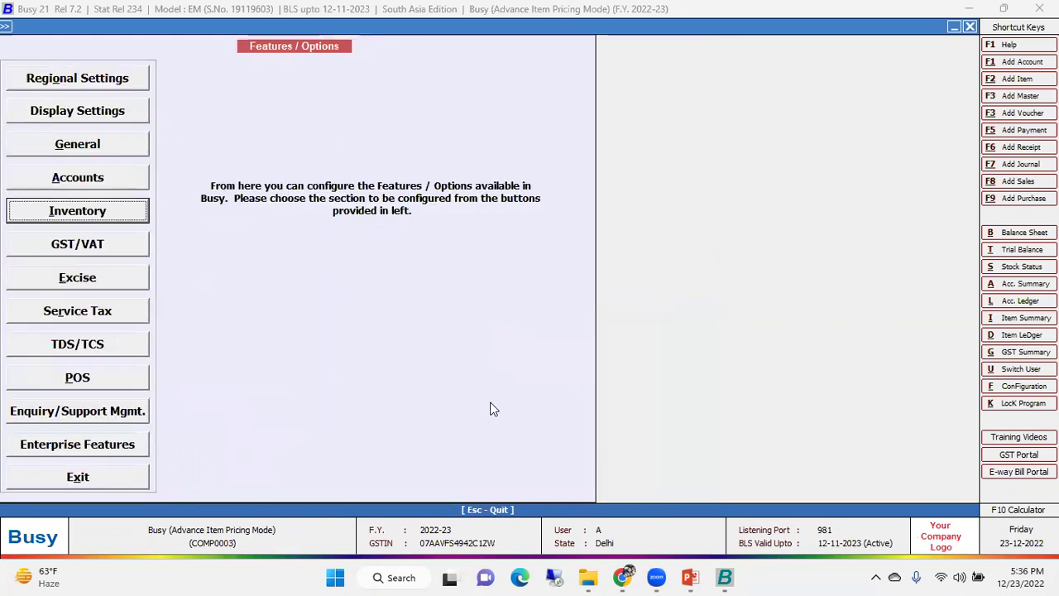
key("Escape")
Start a new item master named Bottle and assign it to the General group
key("Up")
key("Return")
key("Down")
key("Down")
key("Down")
key("Down")
key("Down")
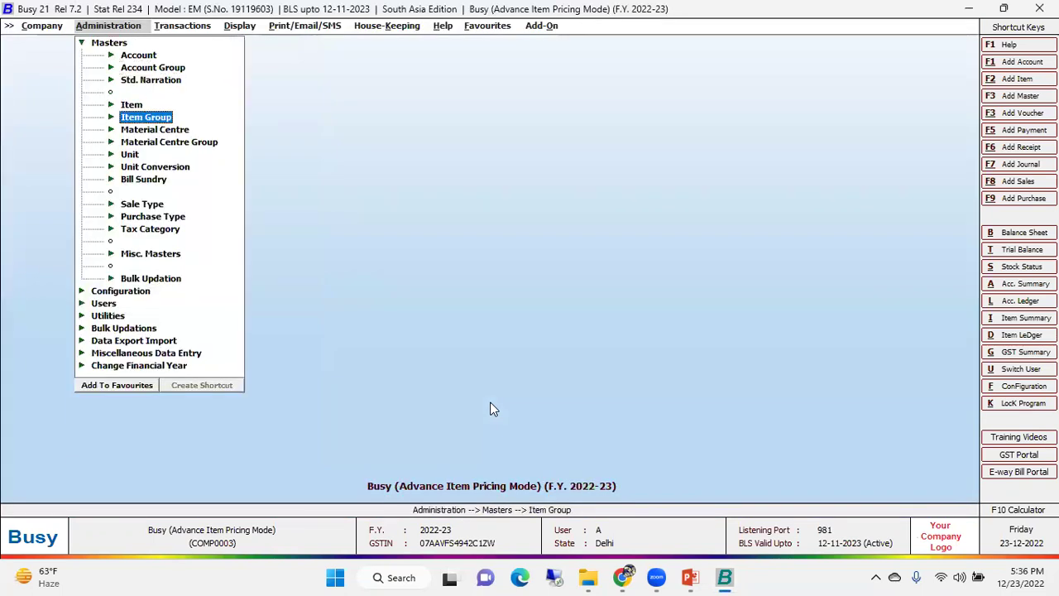
key("Up")
key("Return")
key("Return")
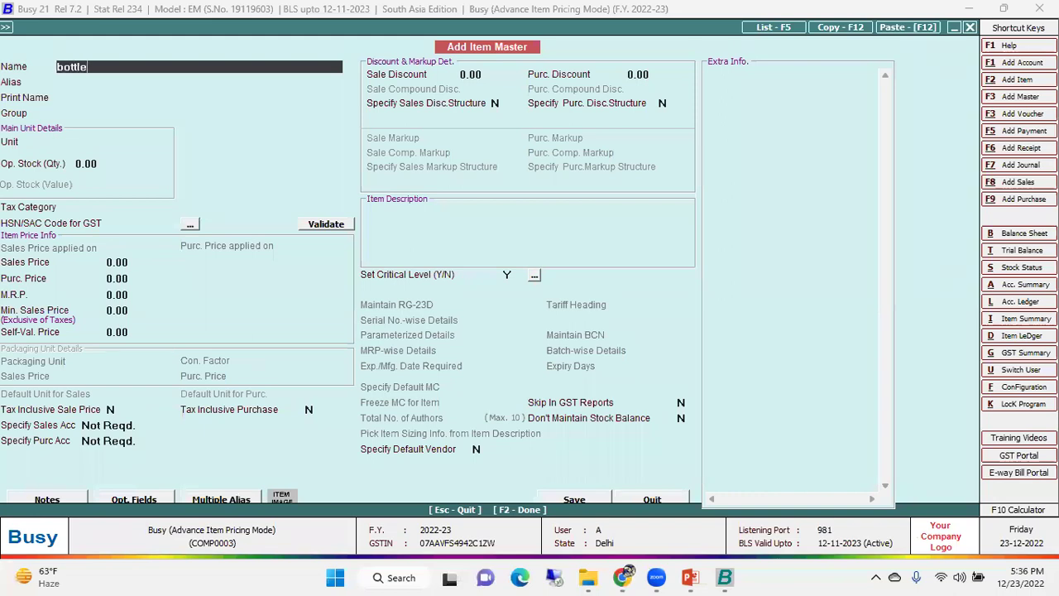
key("Return")
key("Return")
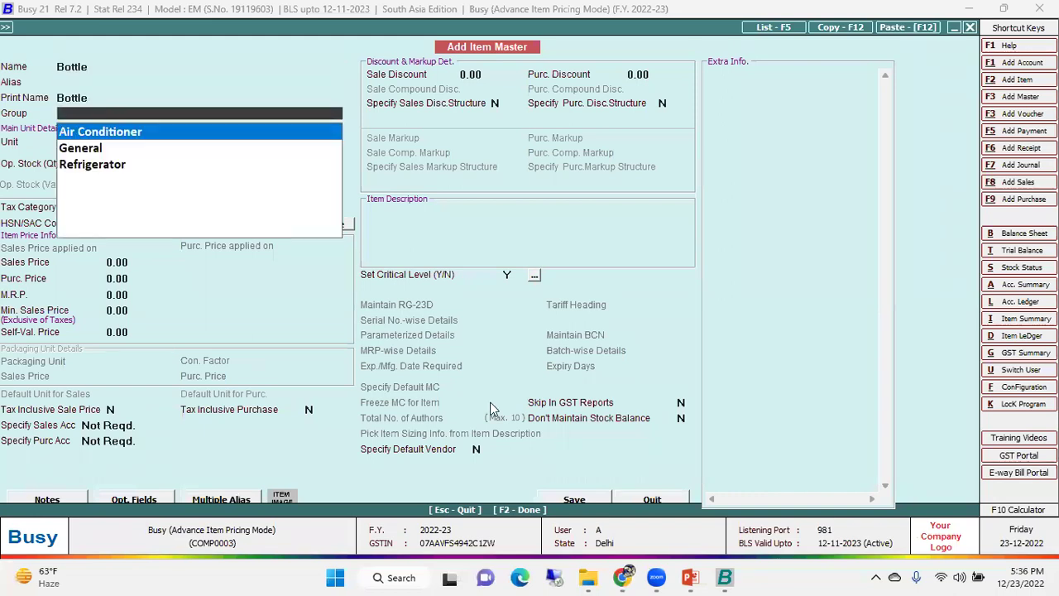
key("Down")
key("Return")
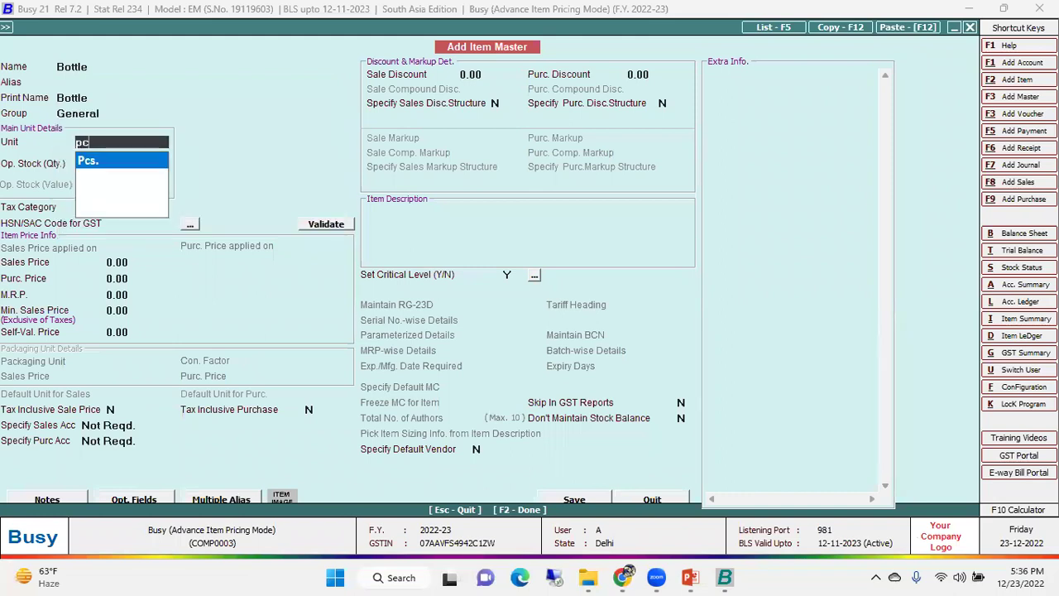
Give the item Bottle the unit Pcs., an opening stock of 100 and the tax category GST 12%
key("Return")
type("100")
key("Return")
key("Return")
key("Down")
key("Down")
key("Return")
key("Return")
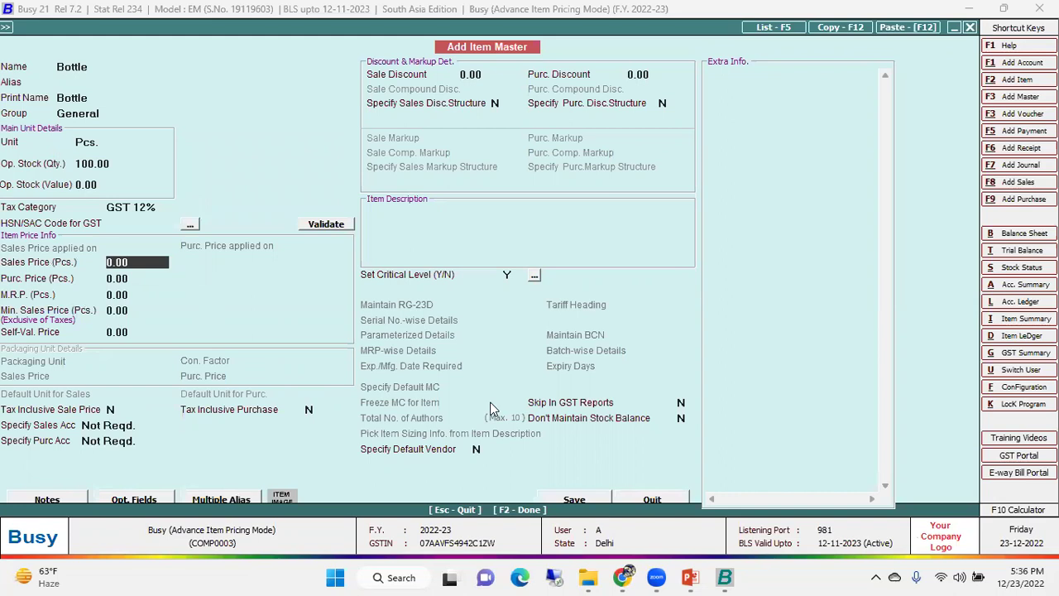
Set the sales price of Bottle to 100, save the item, and leave item entry
type("100")
key("Return")
key("Left")
key("Return")
key("Return")
key("Escape")
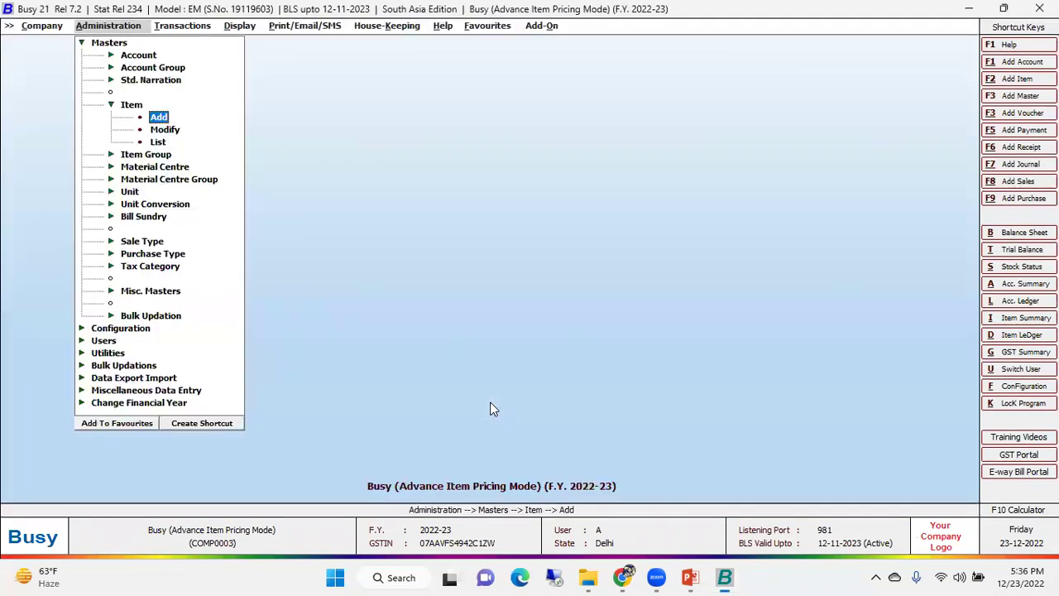
Start an L/GST-MultiRate sales voucher dated 01-04-2022 with party Cash and material centre Main Store
key("Right")
key("Return")
key("Return")
key("Return")
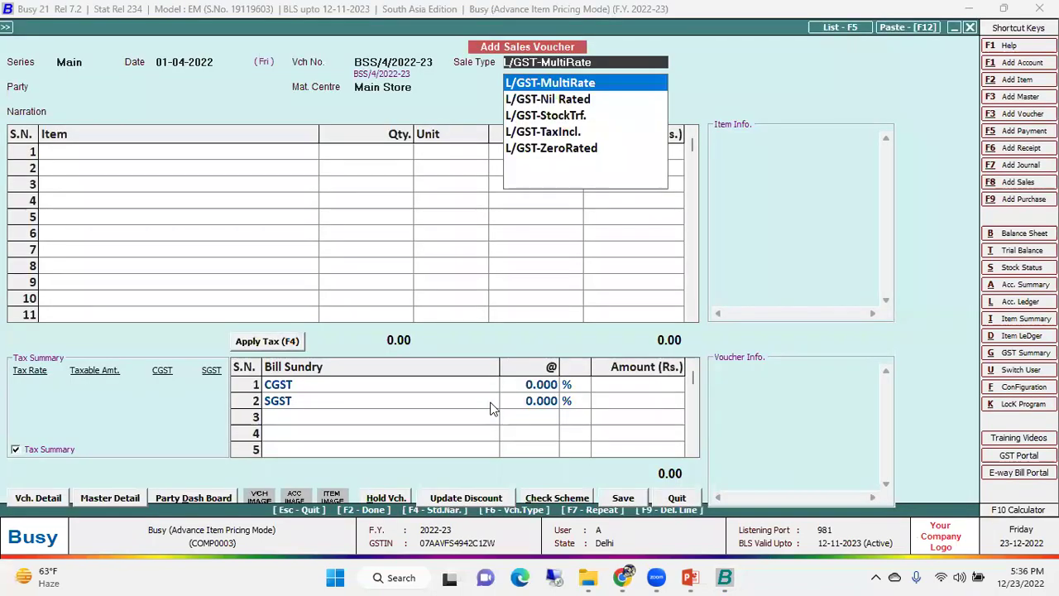
key("Return")
key("Down")
key("Up")
key("Return")
key("Return")
Enter the item Bottle in the sales voucher to check its price, and quit without saving
key("Down")
key("Up")
key("Return")
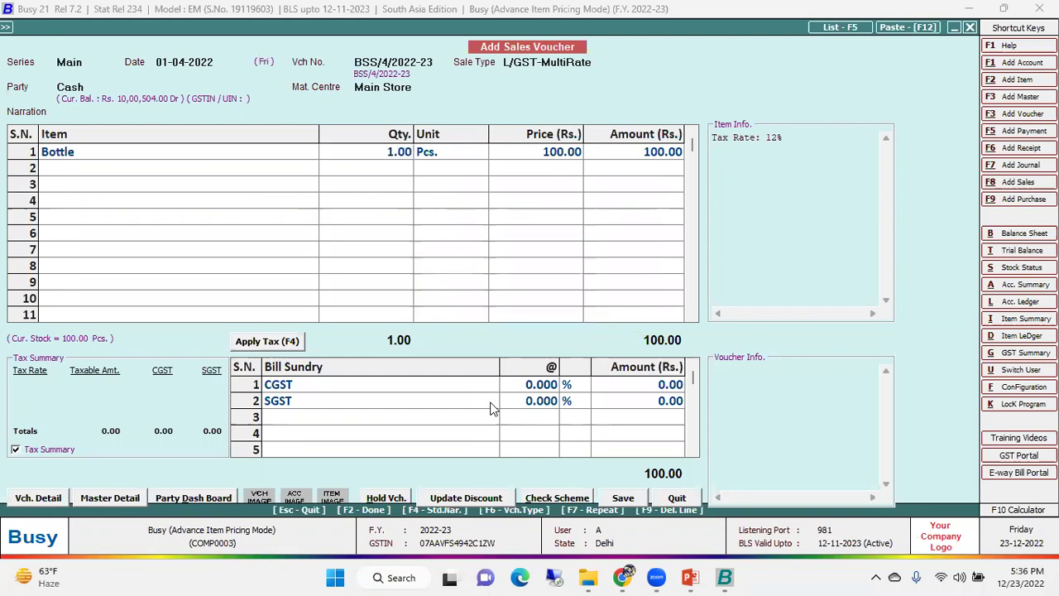
key("Escape")
key("Left")
key("Return")
Enable Treat MRP As Sale Price in the item pricing mode options and save the inventory features
key("Left")
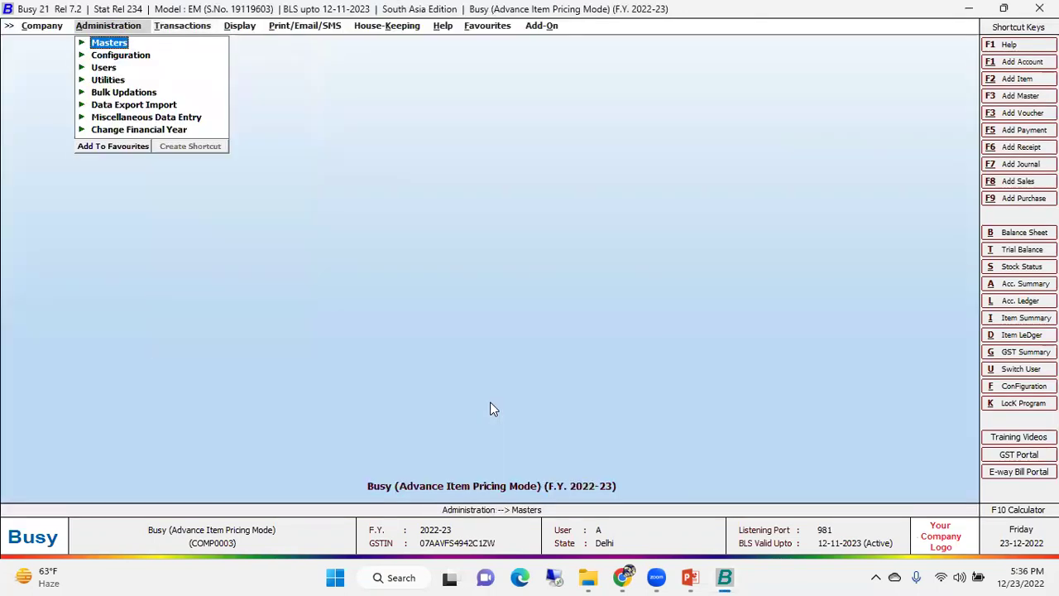
key("Down")
key("Return")
key("Return")
key("Down")
key("Down")
key("Return")
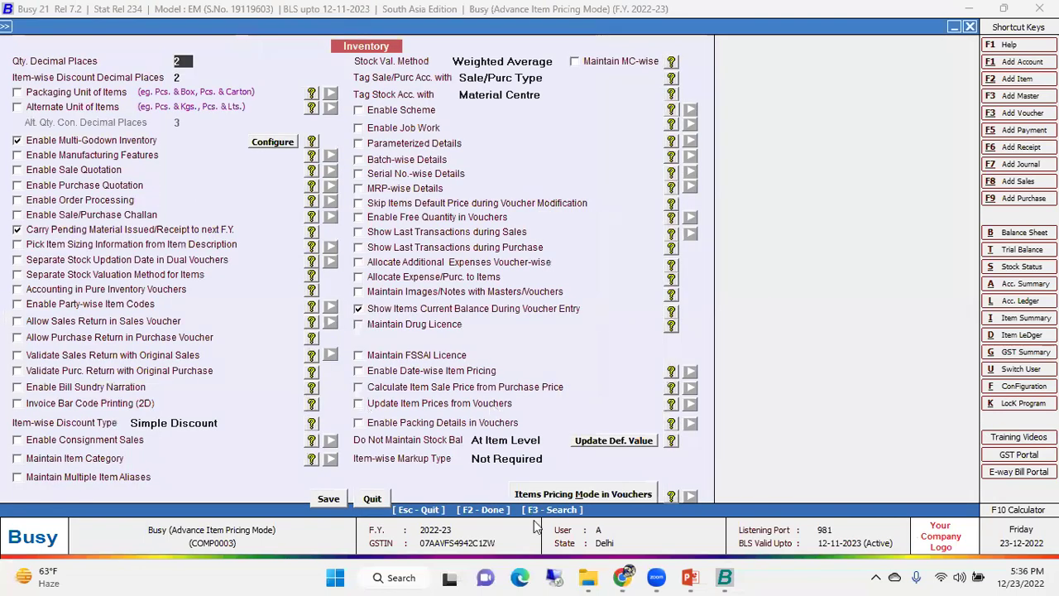
left_click(578, 493)
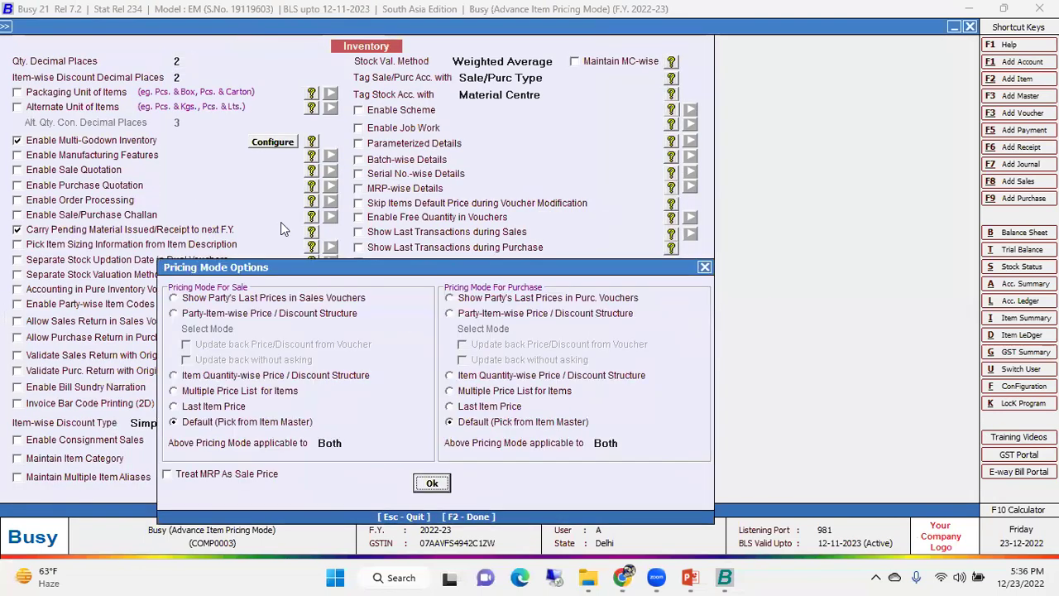
left_click(207, 478)
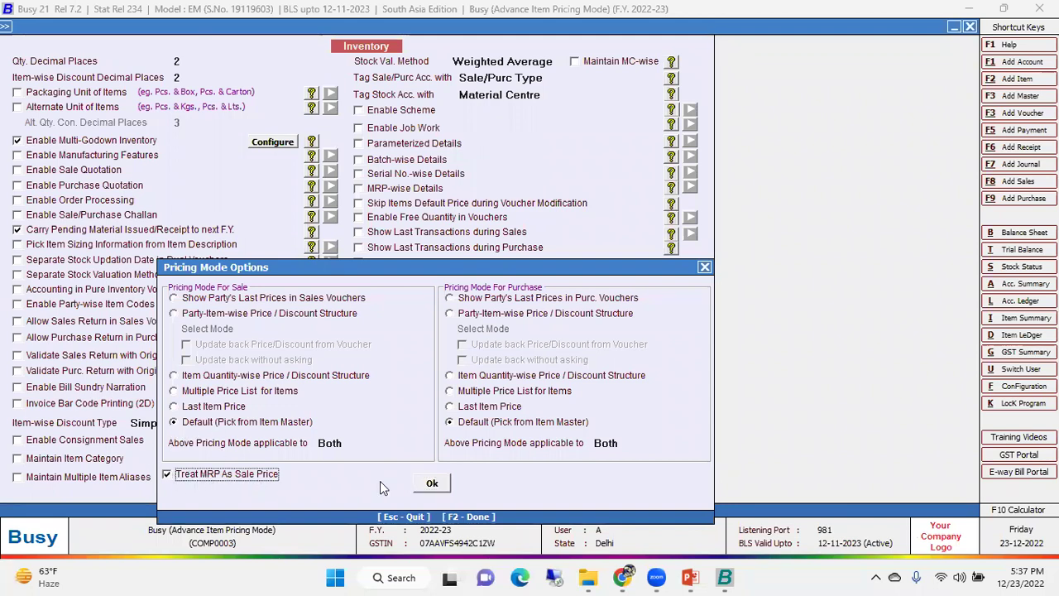
left_click(432, 483)
left_click(329, 499)
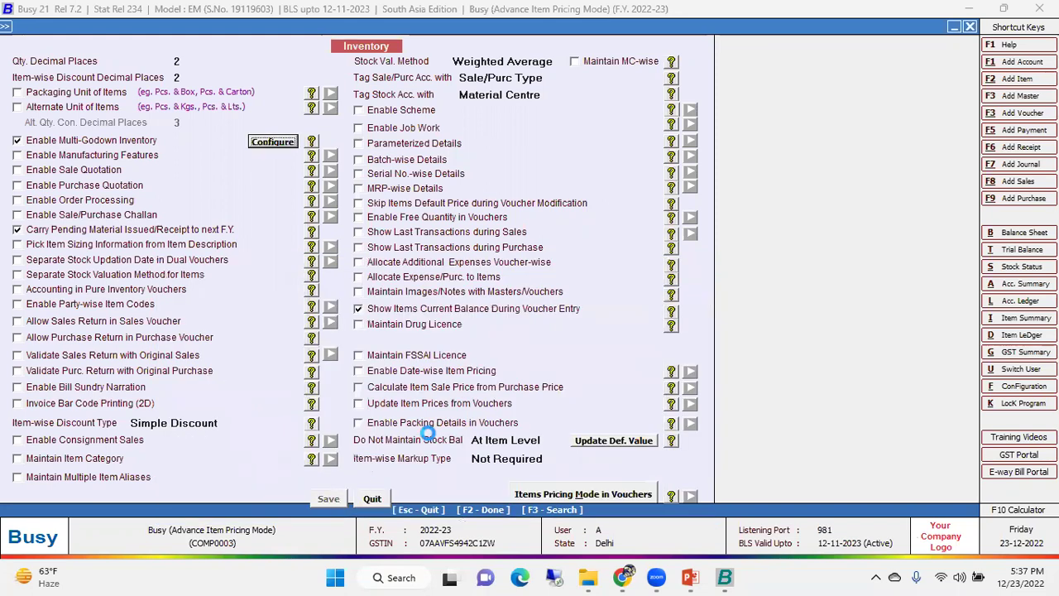
key("Escape")
Start a new item master named Cover and assign it to the General group
key("Left")
key("Up")
key("Return")
key("Down")
key("Down")
key("Down")
key("Return")
key("Down")
key("Return")
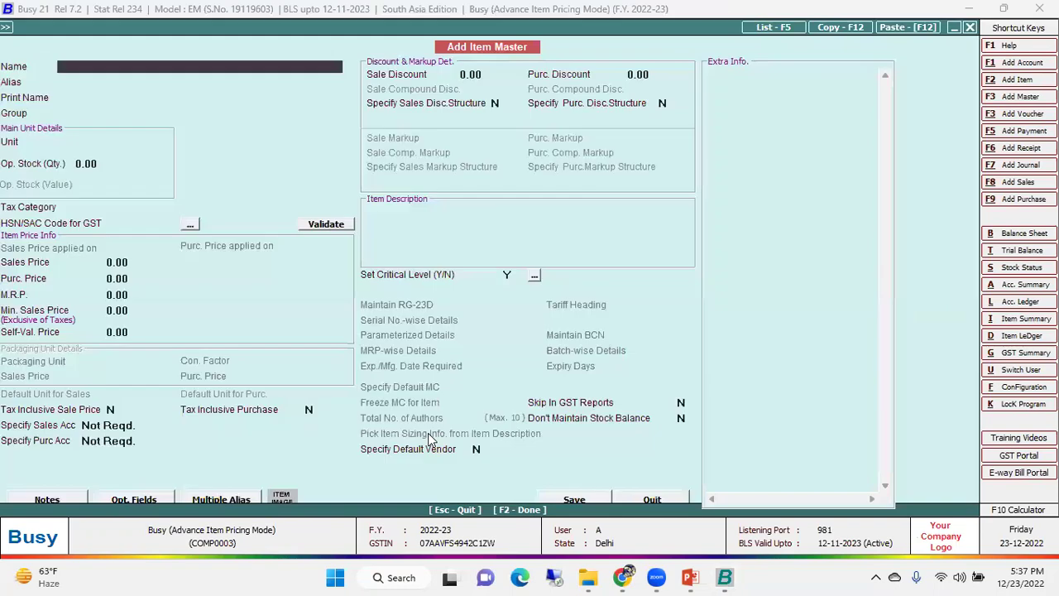
type("Cover")
key("Return")
key("Return")
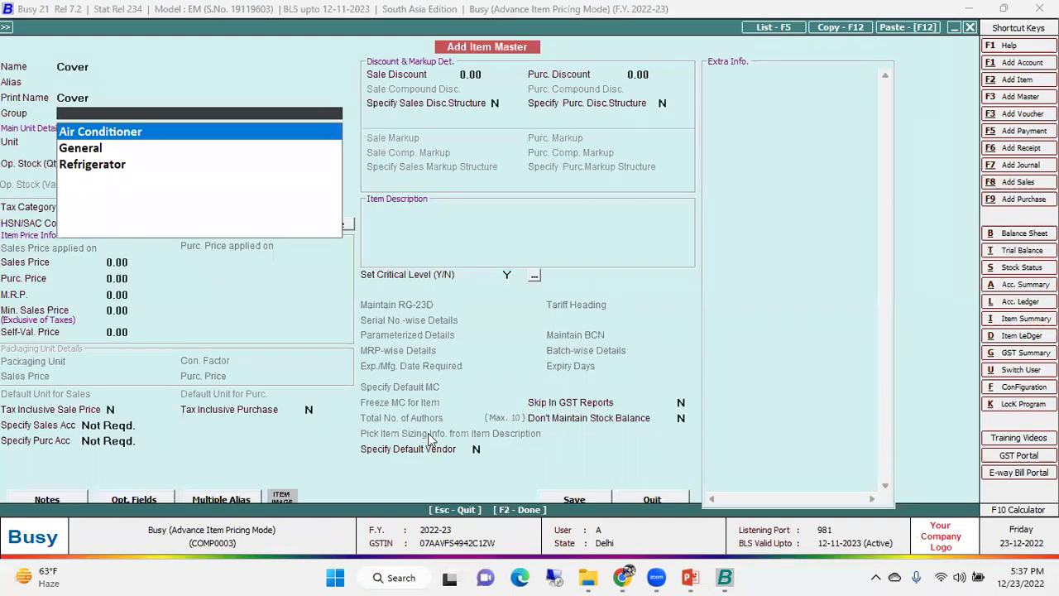
key("Down")
key("Return")
Give the item Cover the unit Pcs., an opening stock of 100 and the tax category GST 12%
type("pcs")
key("Return")
type("100")
key("Return")
key("Return")
key("Down")
key("Down")
key("Down")
key("Up")
key("Return")
key("Return")
key("Return")
key("Up")
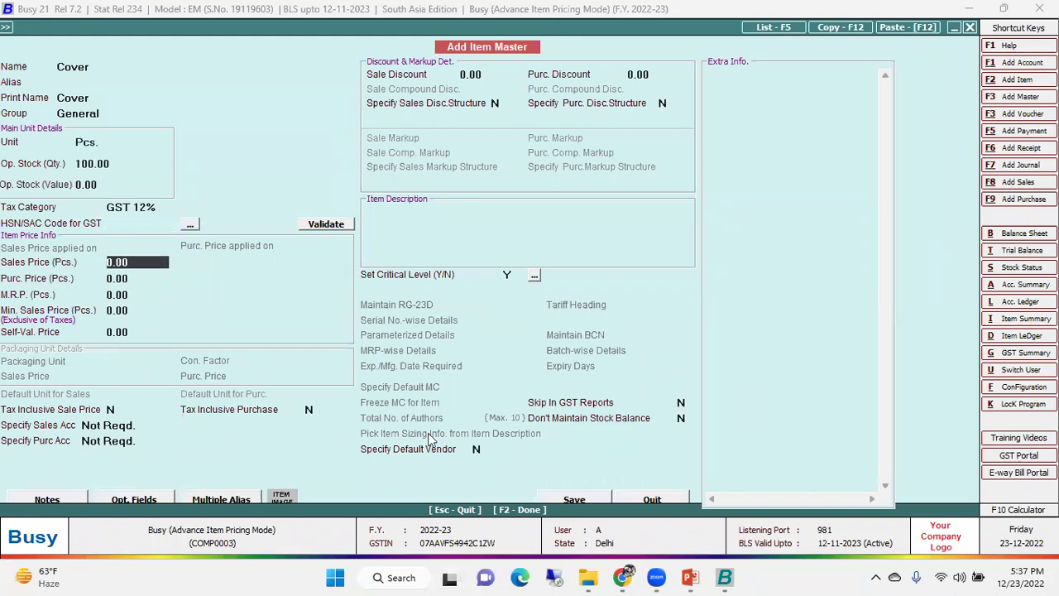
Set the M.R.P. of Cover to 120, leaving its sales and purchase prices at zero
key("Return")
key("Return")
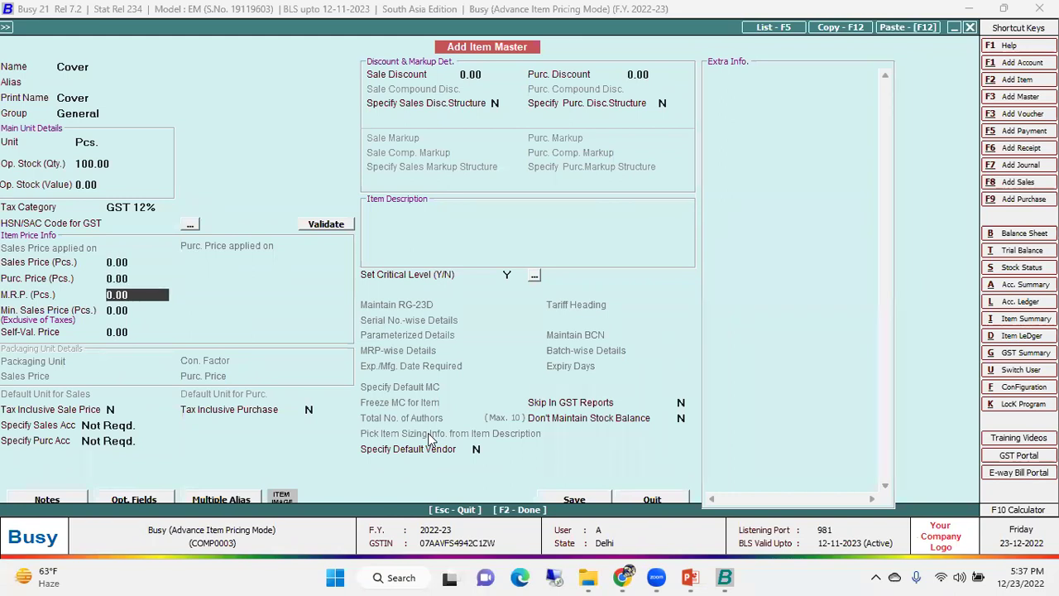
type("120")
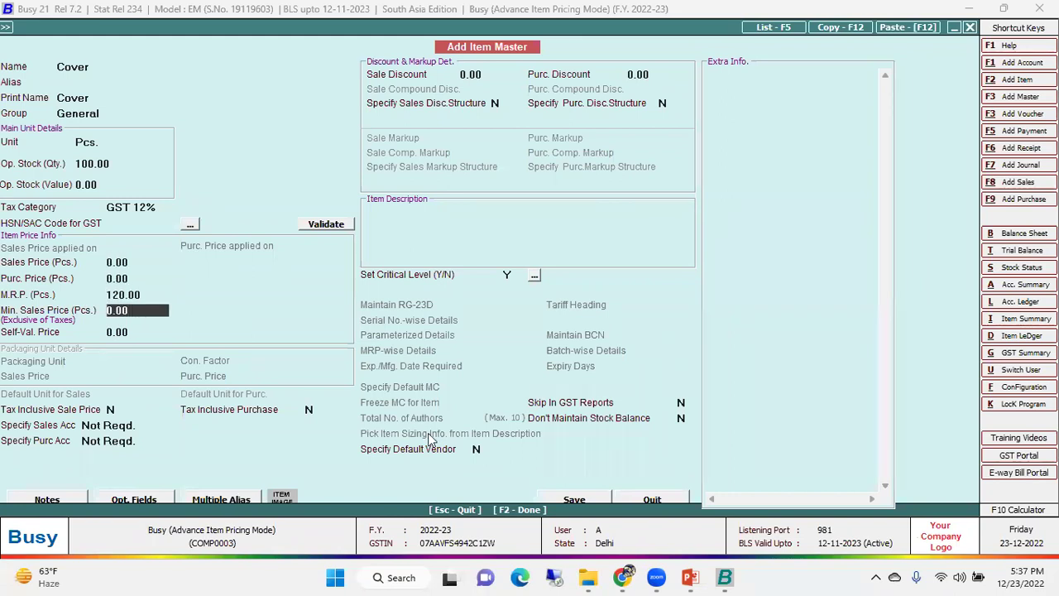
key("Up")
key("Up")
key("Return")
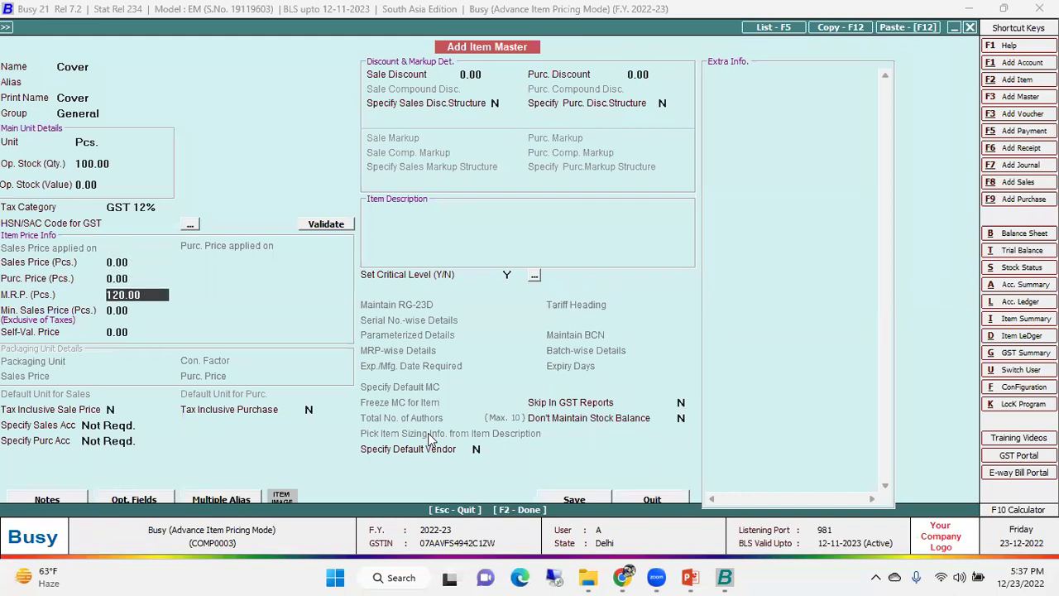
Save the Cover item master and leave item entry
key("F2")
key("Return")
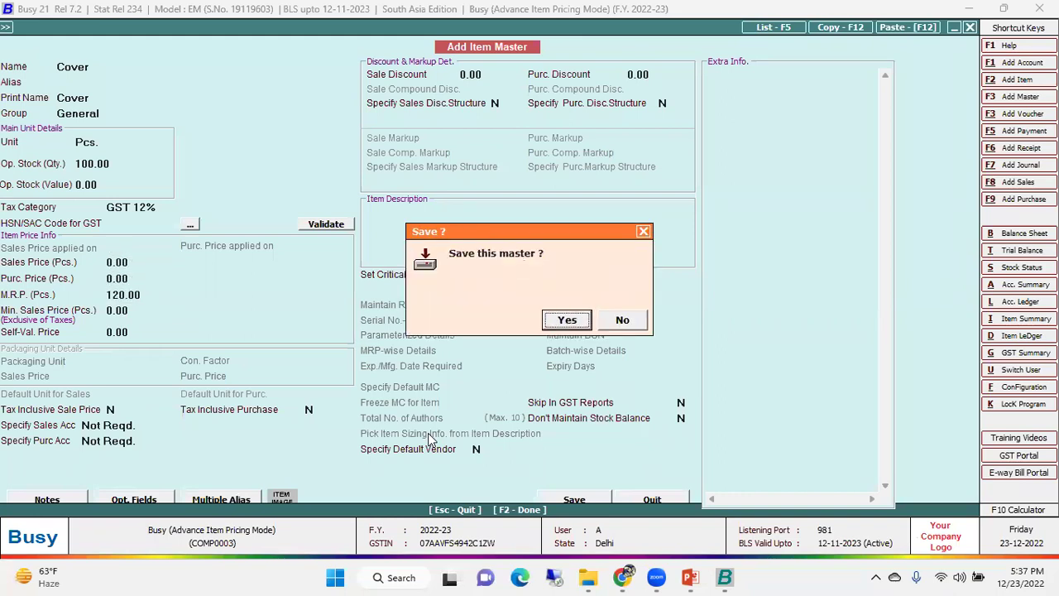
key("Return")
key("Escape")
key("Escape")
Start a Main series sales voucher dated 01-04-2022 with sale type L/GST-MultiRate, party Cash and material centre Main Store
key("Right")
key("Return")
key("Return")
key("Return")
key("Return")
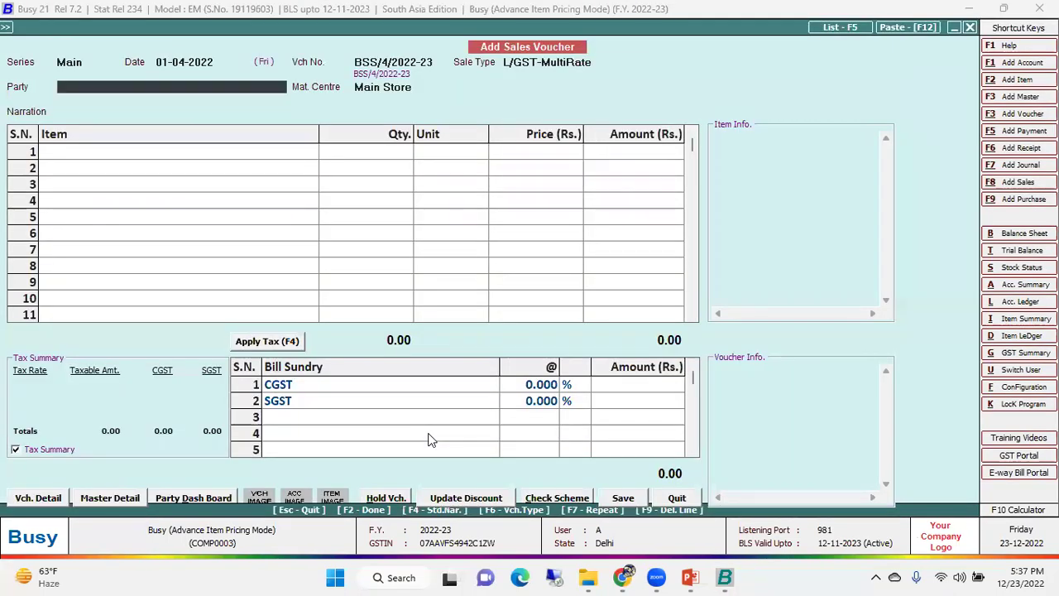
key("Up")
key("Return")
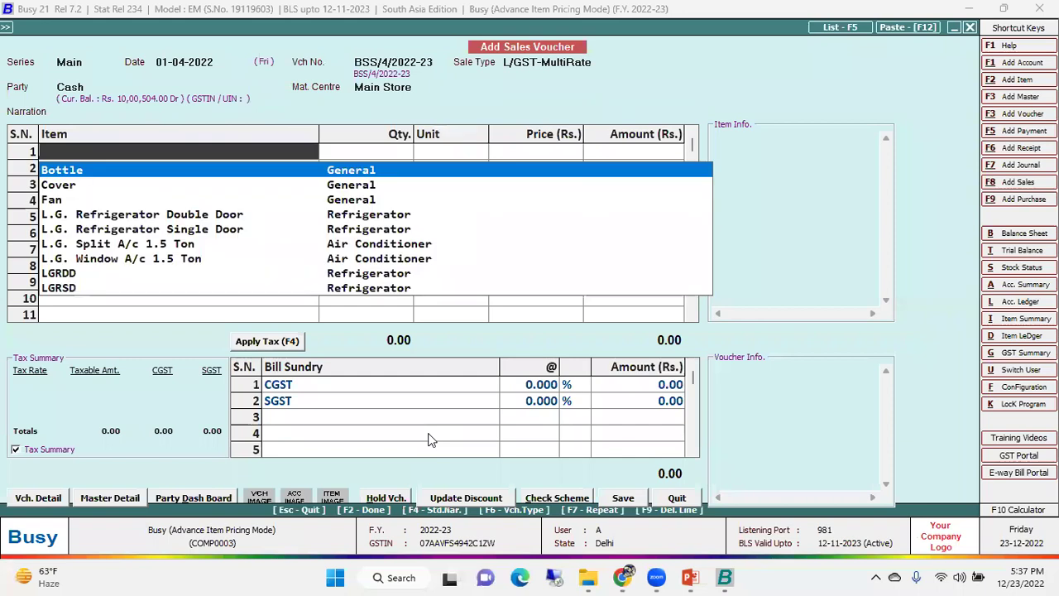
Add 1 Pcs. of the item Cover to the voucher's first line, accepting the price of 120.00 picked from its M.R.P
key("Down")
key("Down")
type("co")
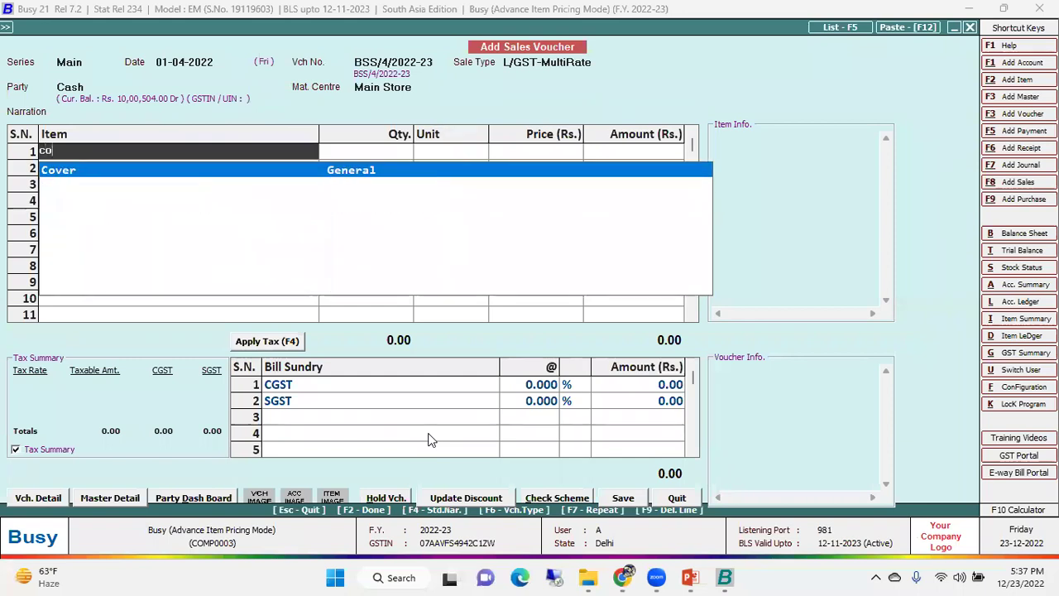
key("Return")
type("1")
key("Return")
key("Return")
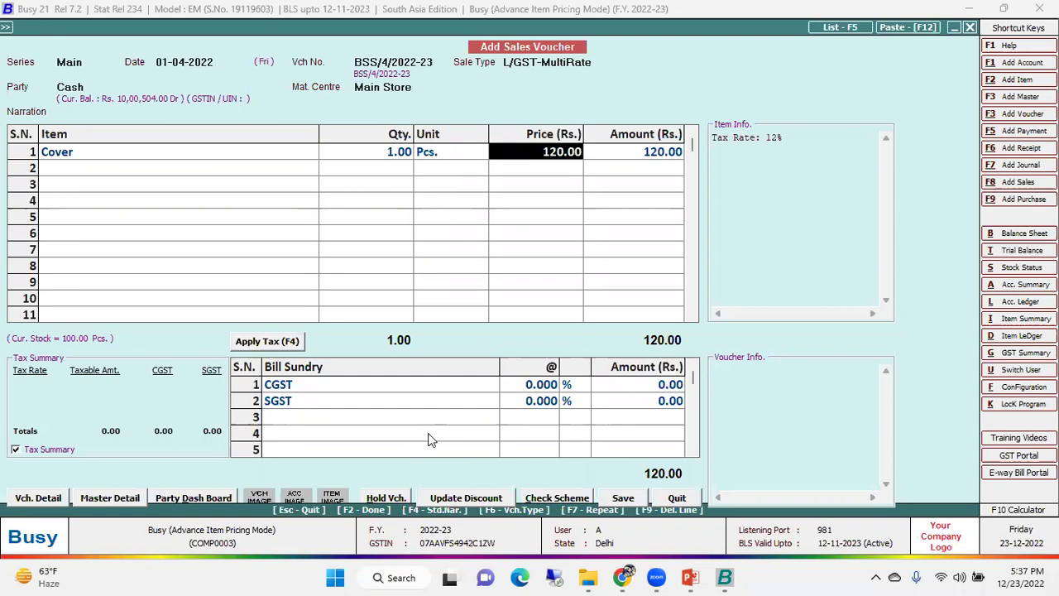
Go back over the Cover line of the sales voucher and quit the voucher without saving it
key("Left")
key("Left")
key("Left")
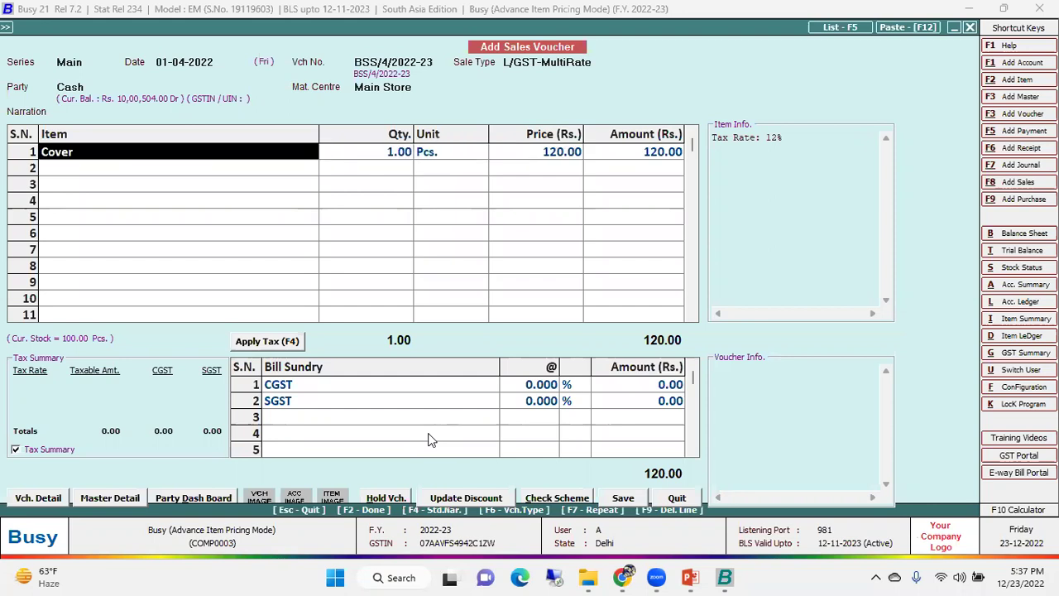
left_click(413, 94)
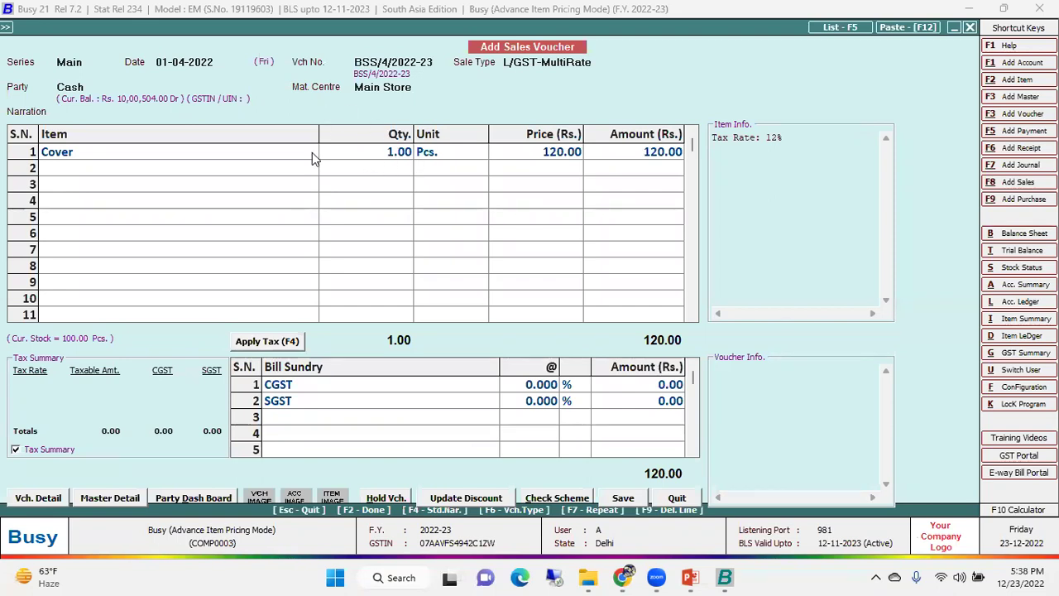
left_click(394, 199)
key("Escape")
key("Return")
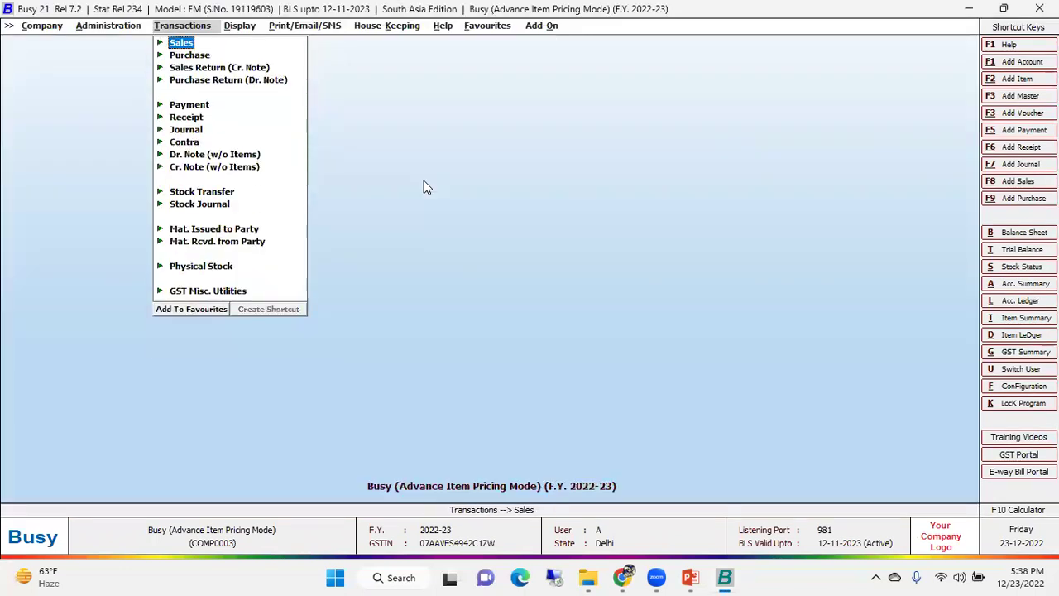
Open the pricing mode options for items in vouchers from the inventory features configuration
key("Left")
key("Up")
key("Up")
key("Up")
key("Up")
key("Left")
key("Down")
key("Right")
key("Return")
key("Down")
key("Down")
key("Down")
key("Down")
key("Up")
key("Return")
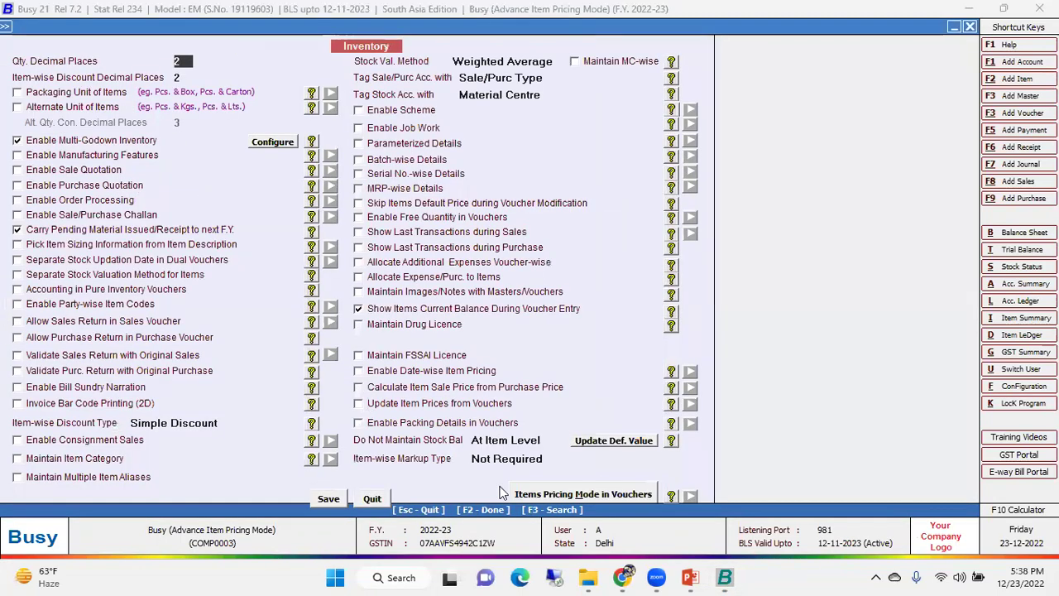
left_click(550, 494)
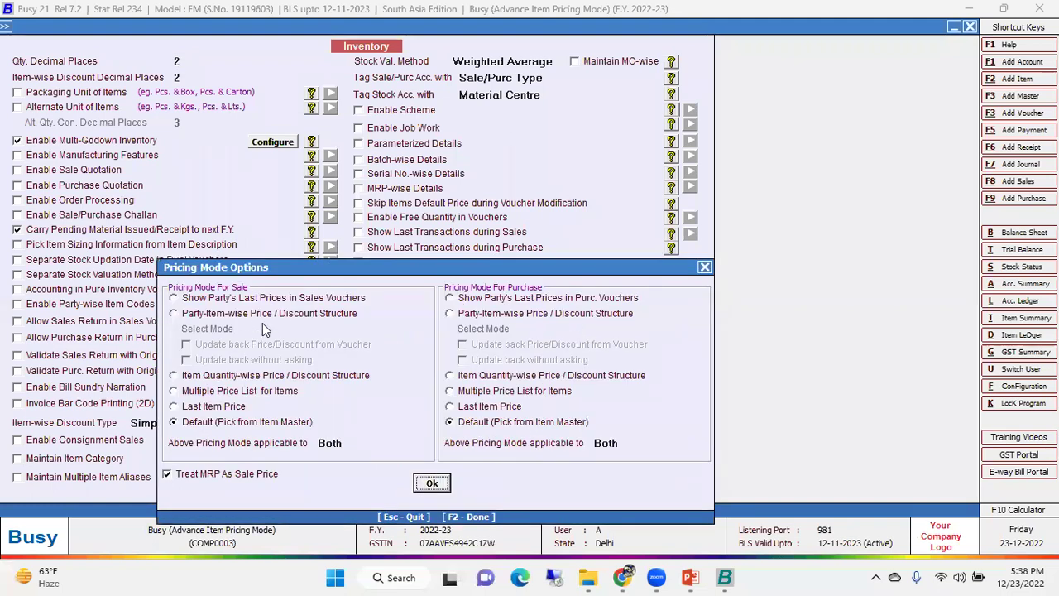
Examine what the sale and purchase pricing modes can apply to, keep Both, and leave the inventory features without saving
left_click(323, 444)
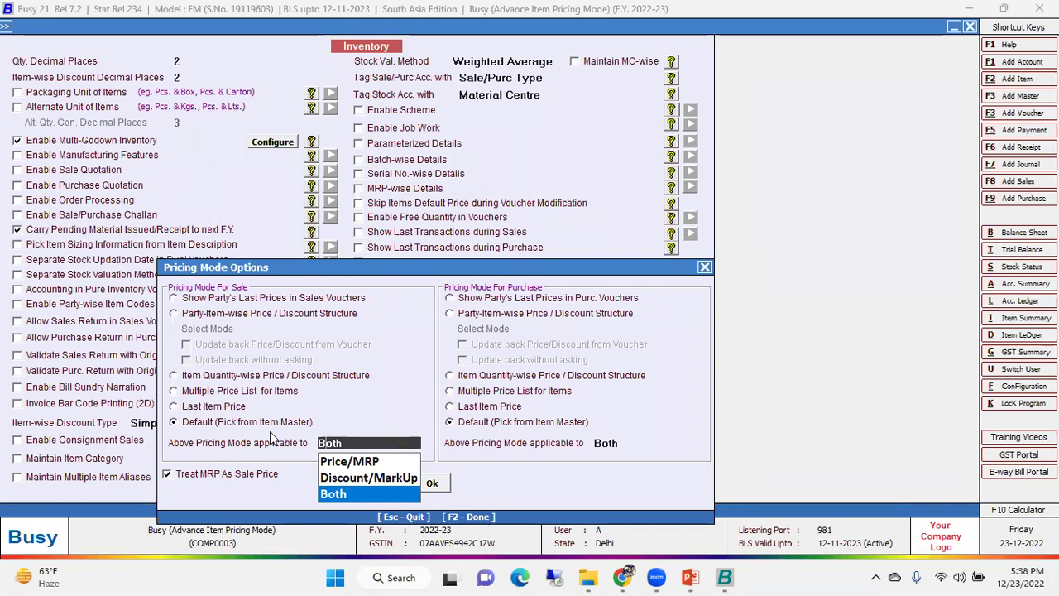
key("Return")
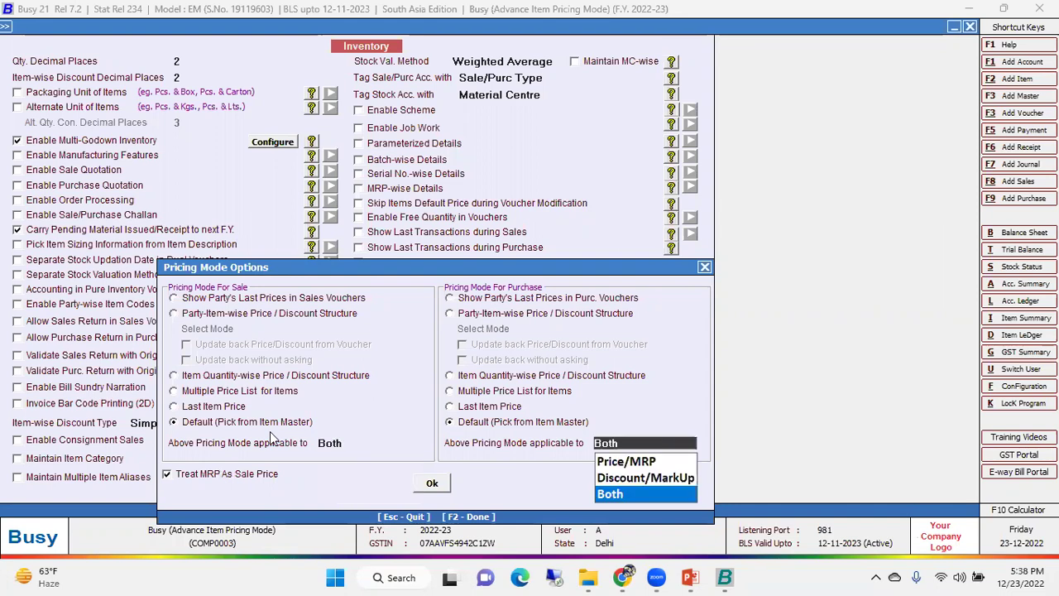
left_click(333, 442)
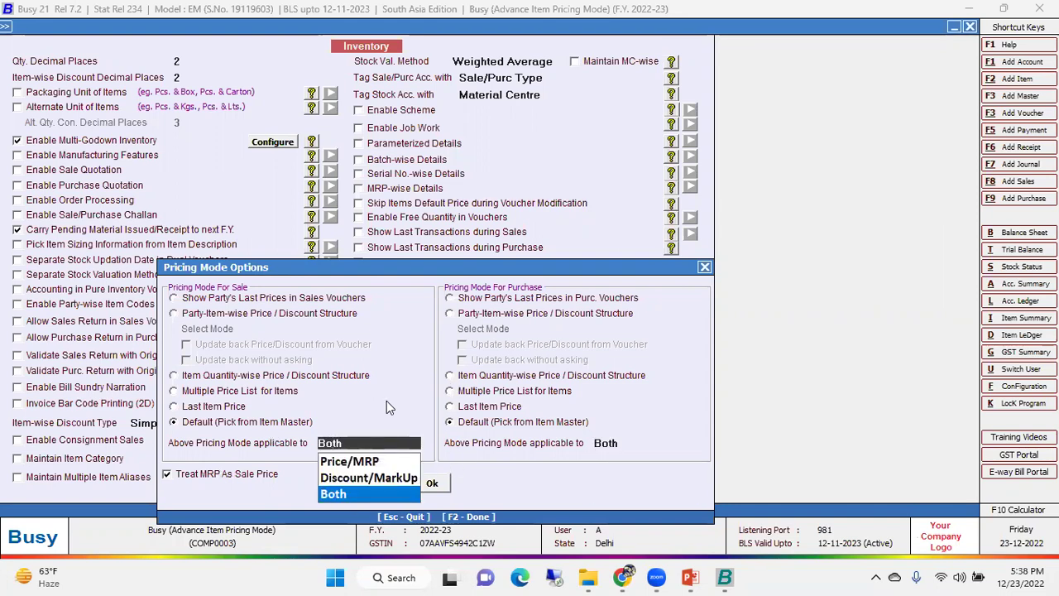
left_click(364, 493)
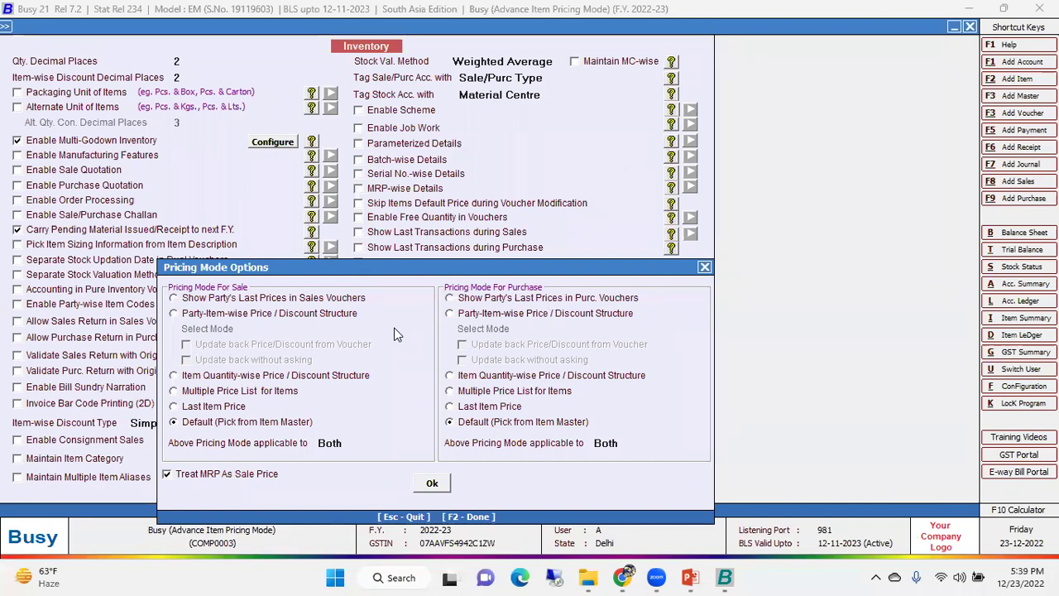
left_click(705, 268)
left_click(346, 501)
key("Escape")
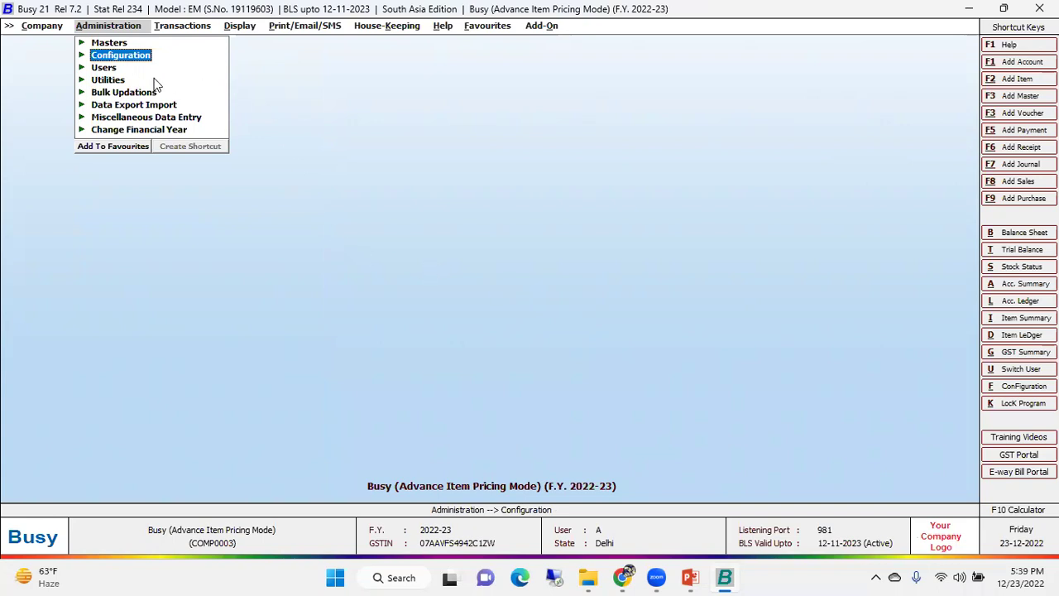
Reopen the inventory features, review the item pricing mode options for sale and purchase, and quit the configuration without saving
key("Return")
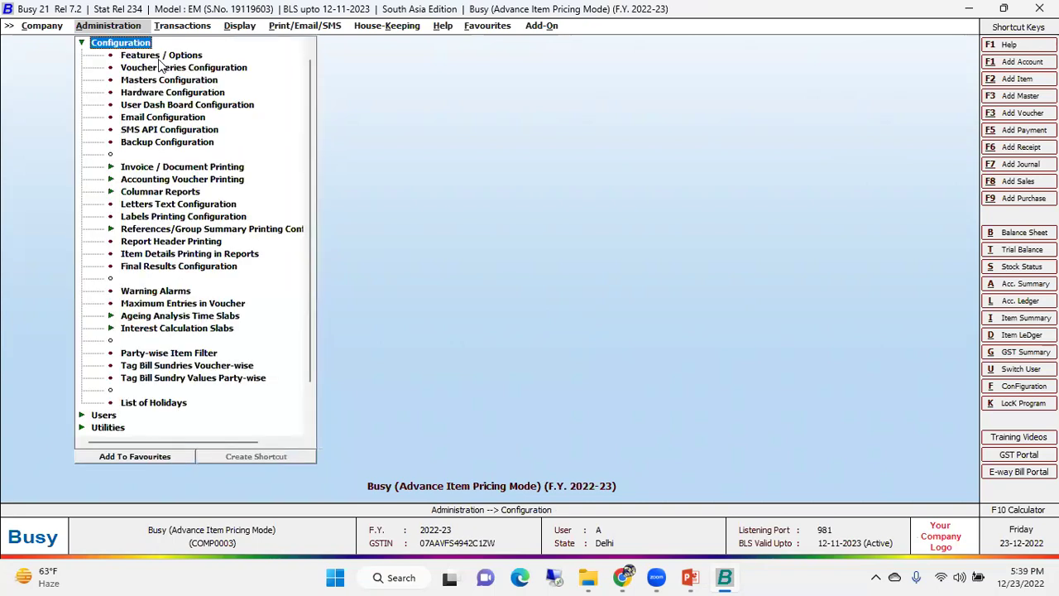
key("Return")
left_click(62, 454)
key("Escape")
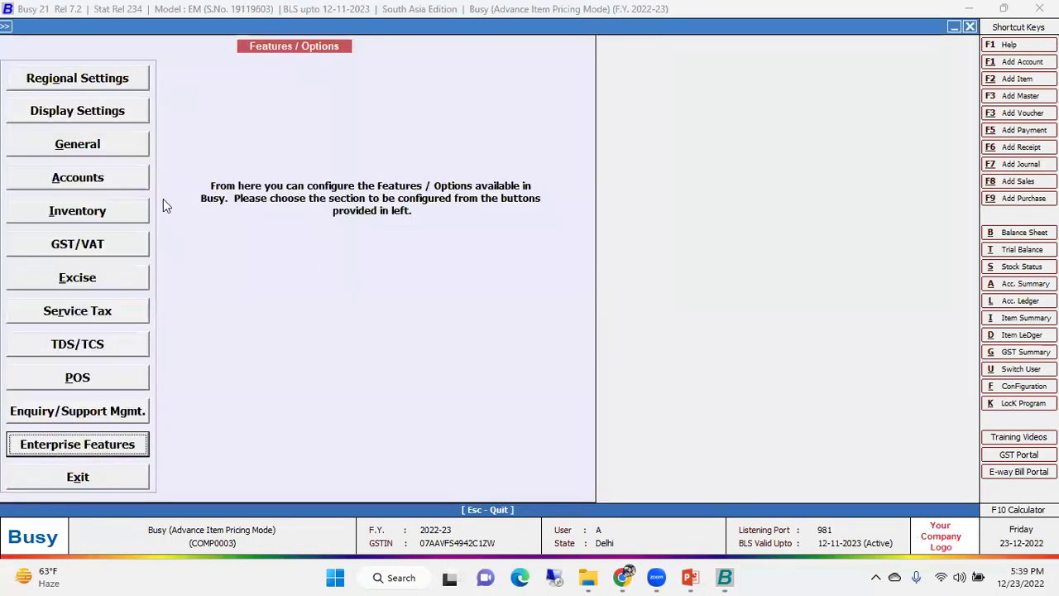
left_click(105, 202)
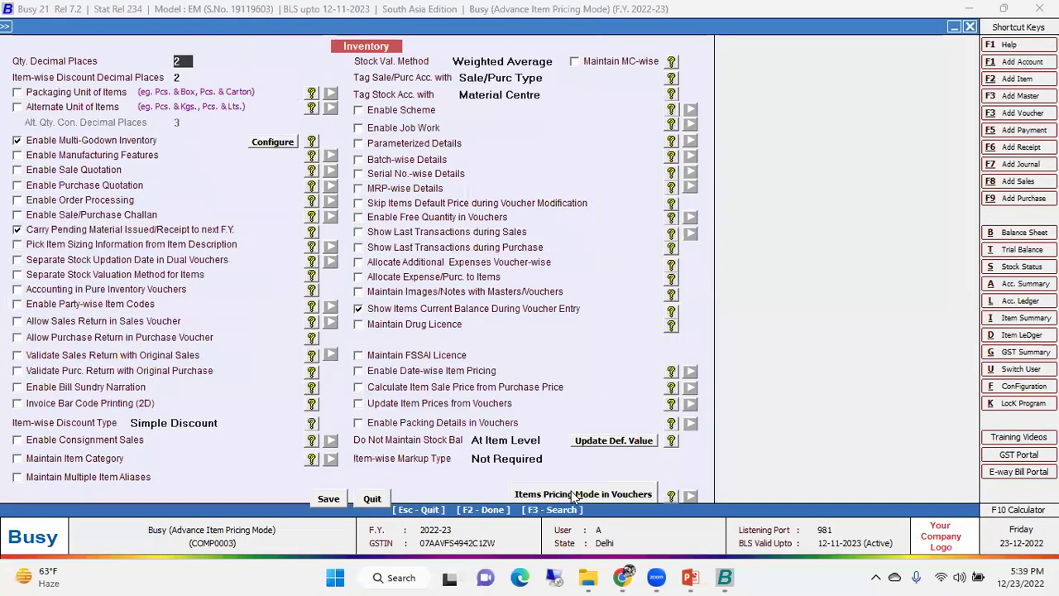
left_click(572, 496)
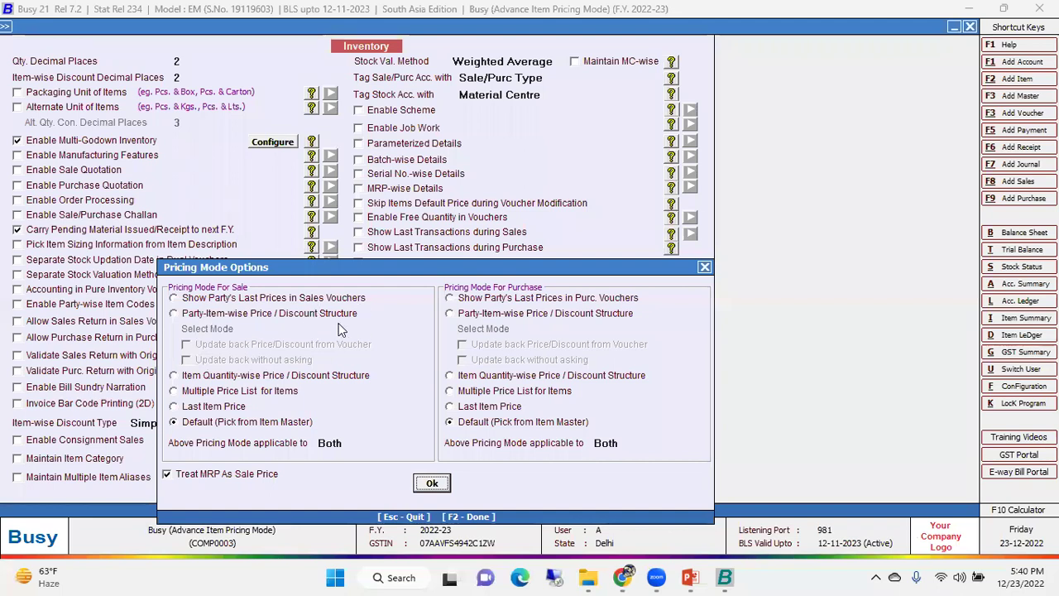
left_click(705, 268)
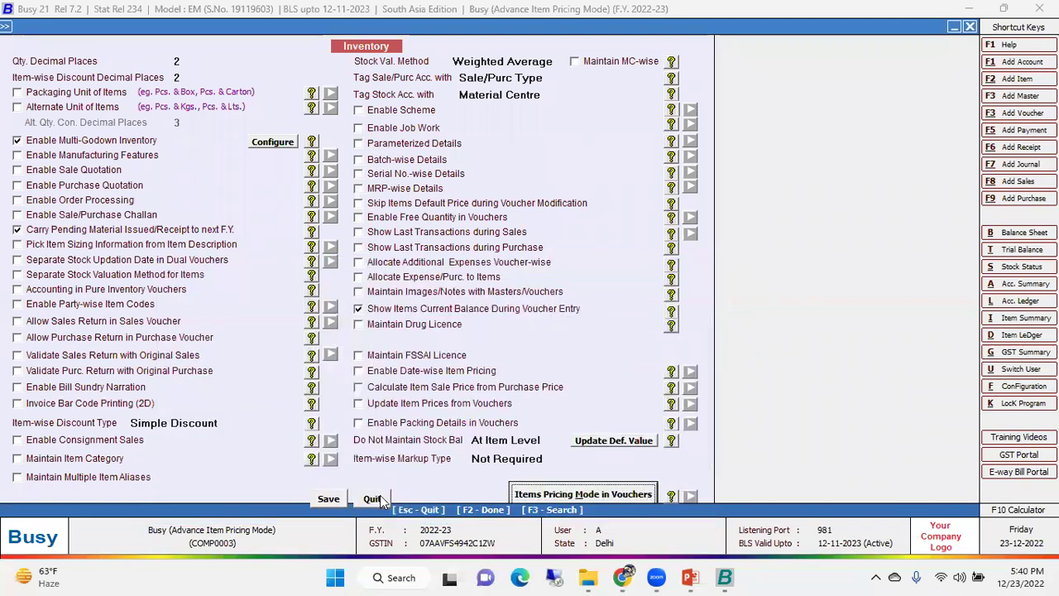
left_click(384, 496)
left_click(116, 486)
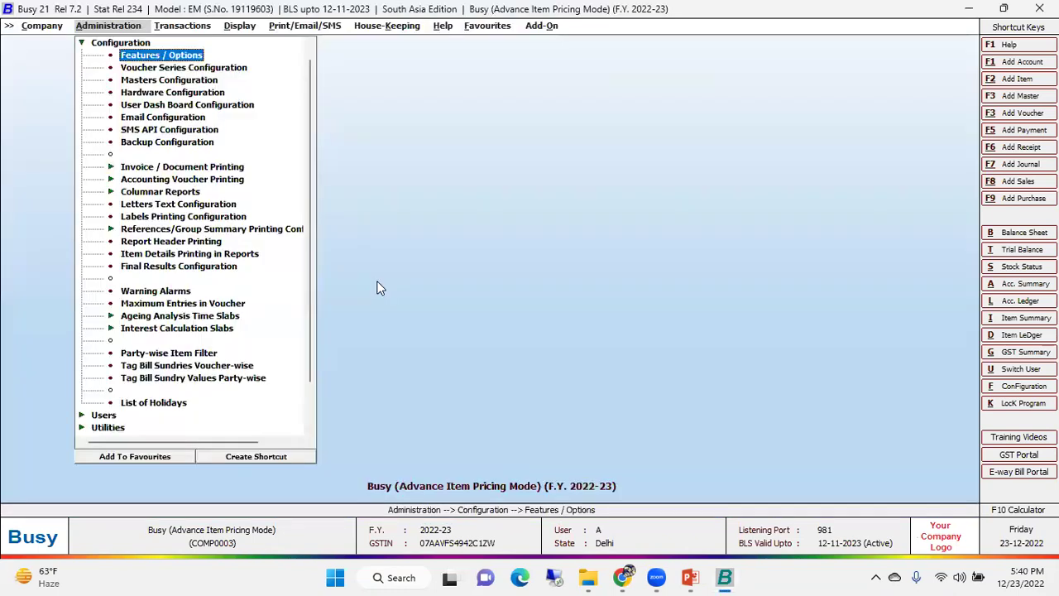
key("Escape")
Switch to the PowerPoint slide show and reveal the first question and answer on the Q&A slide
left_click(689, 577)
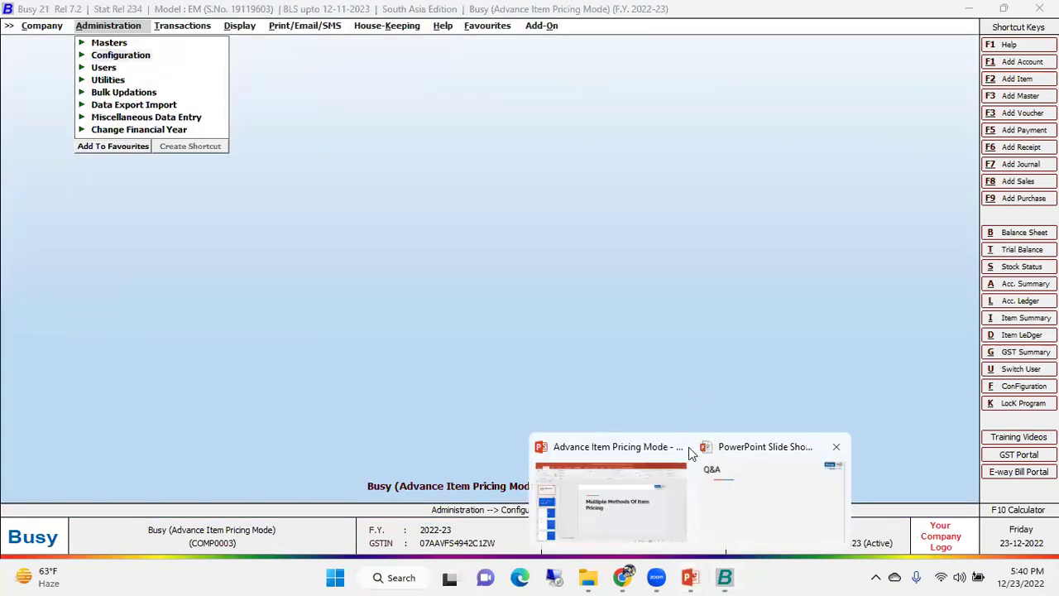
left_click(748, 502)
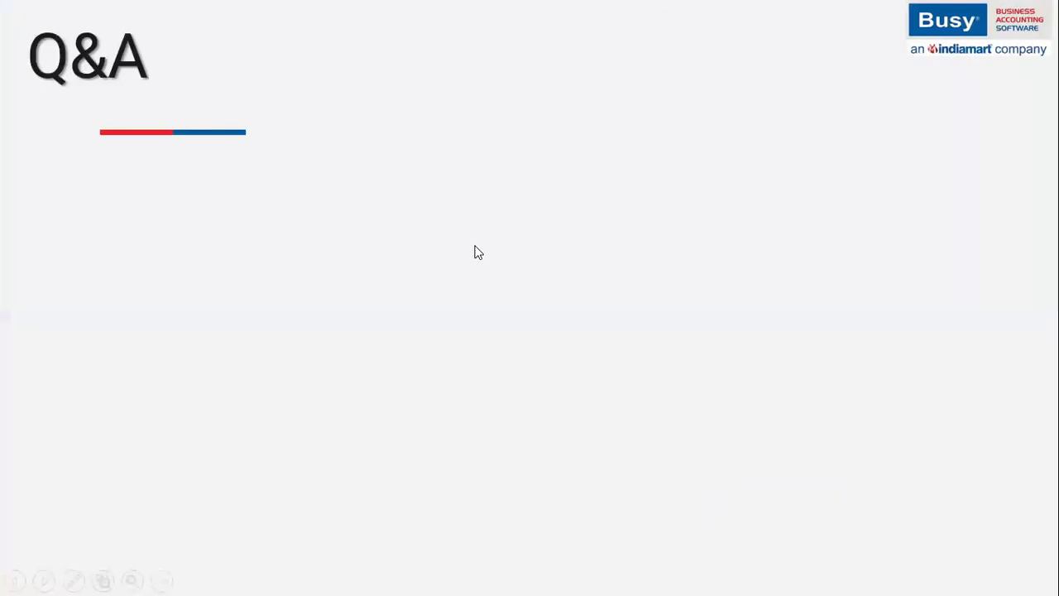
left_click(478, 252)
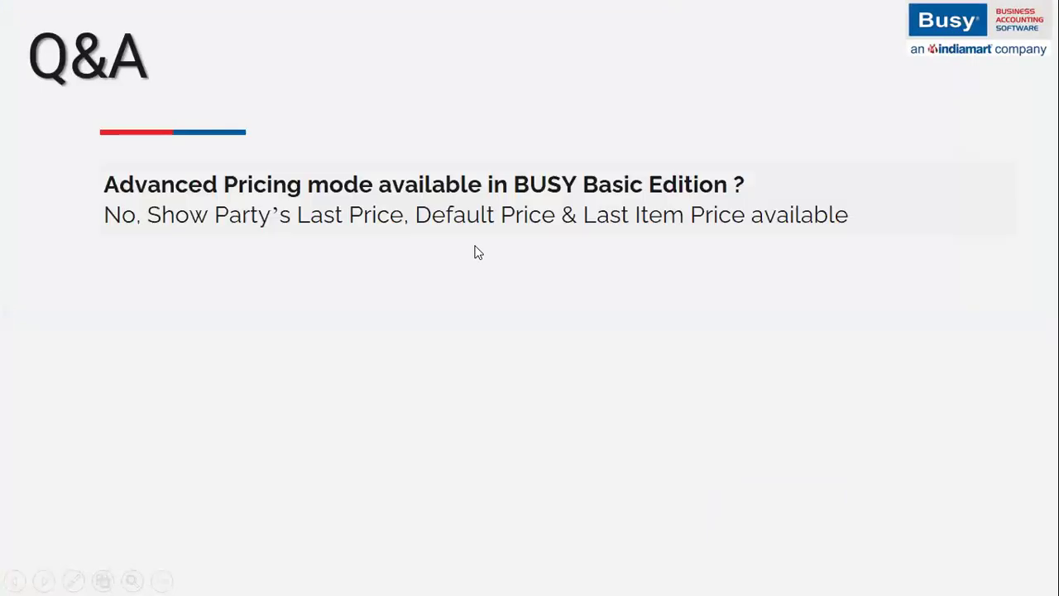